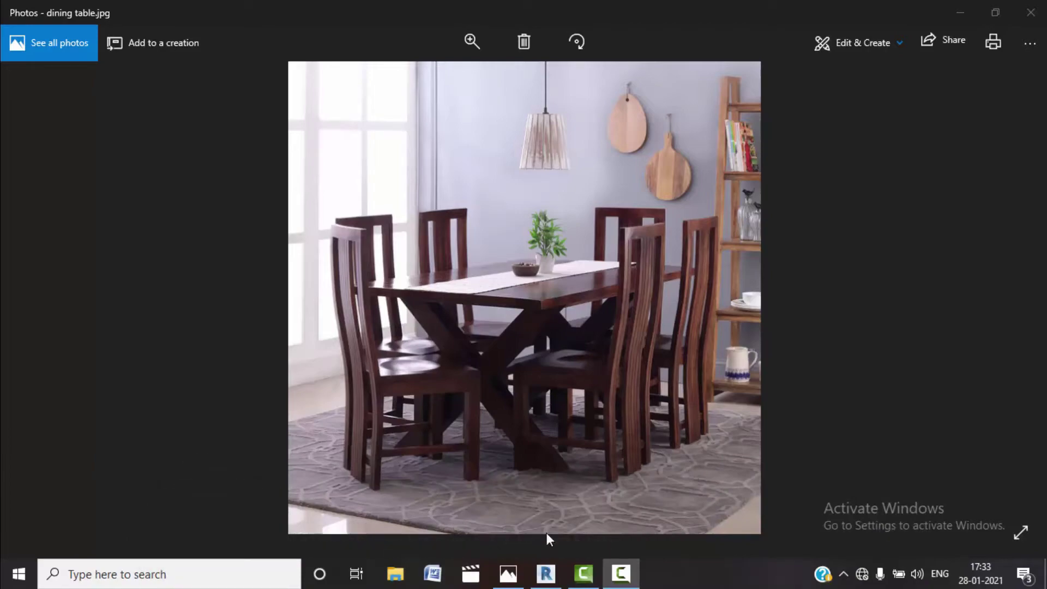
Switch from the dining table reference photo in Windows Photos to the Revit project.
{"action": "left_click", "coordinate": [545, 574]}
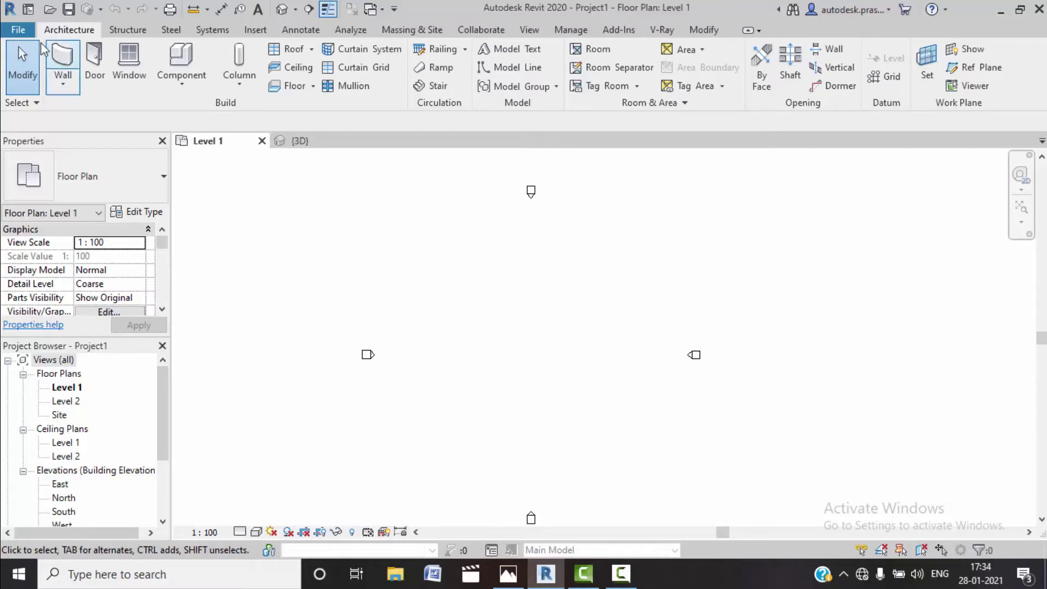
Create a new family from Metric Furniture.rft and frame its Ref. Level plan.
{"action": "left_click", "coordinate": [27, 30]}
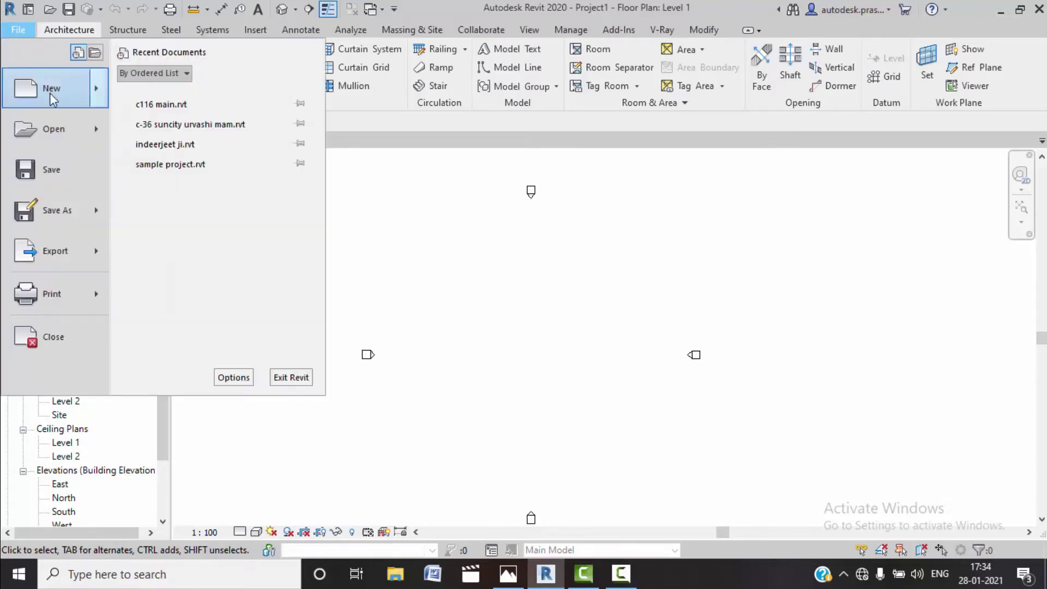
{"action": "mouse_move", "coordinate": [50, 87]}
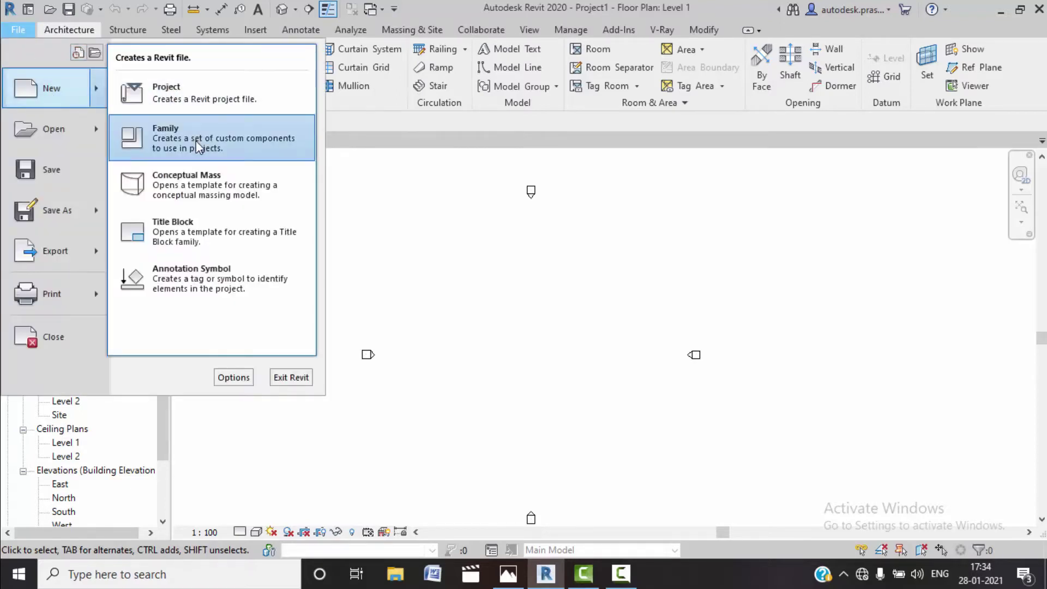
{"action": "left_click", "coordinate": [195, 140]}
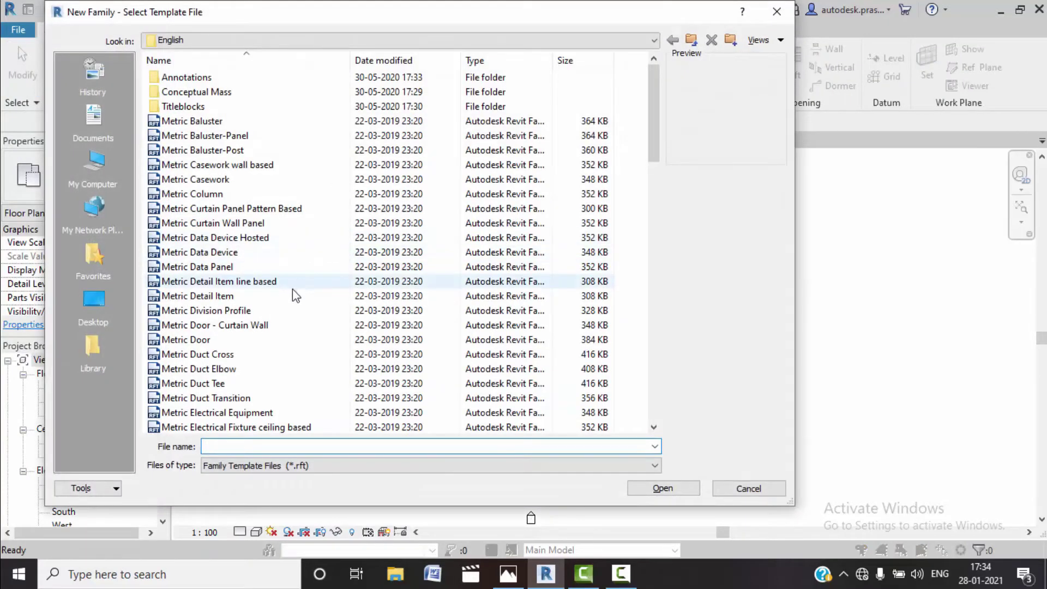
{"action": "scroll", "coordinate": [292, 289], "scroll_direction": "down", "scroll_amount": 2}
{"action": "scroll", "coordinate": [292, 289], "scroll_direction": "down", "scroll_amount": 1}
{"action": "left_click", "coordinate": [205, 396]}
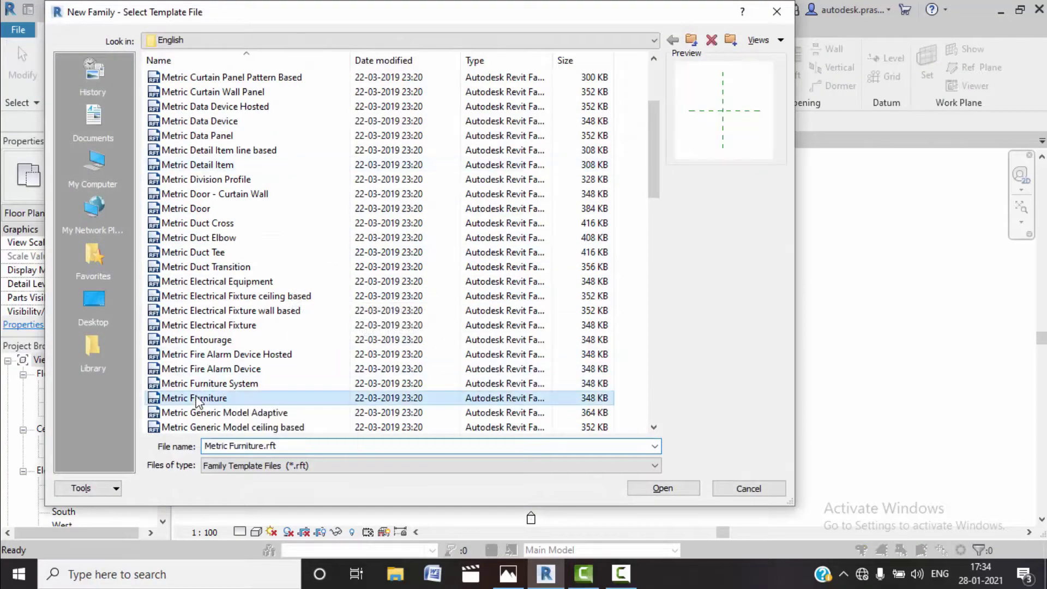
{"action": "left_click", "coordinate": [669, 488]}
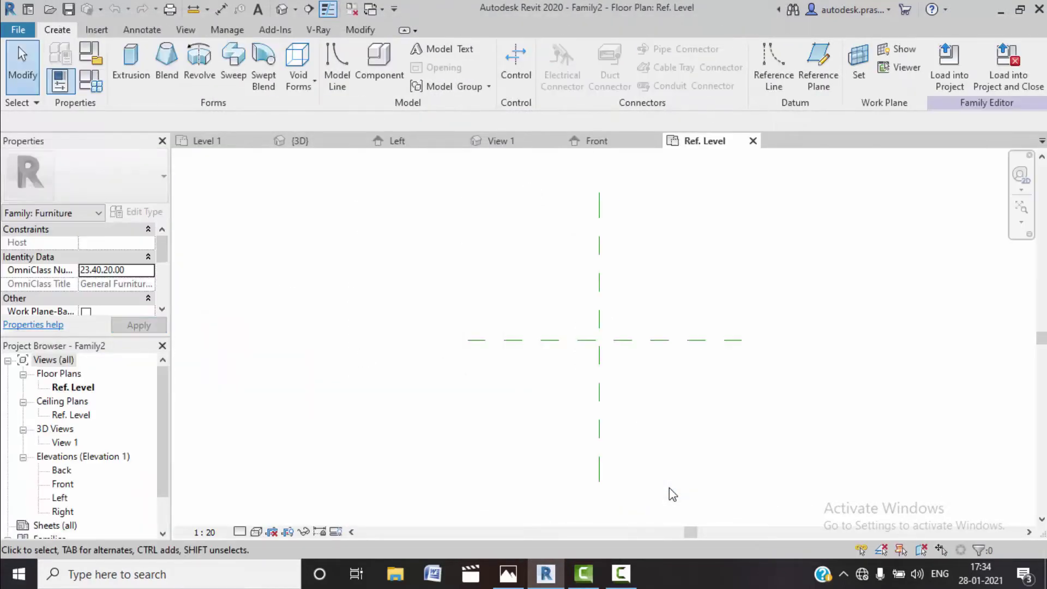
{"action": "mouse_move", "coordinate": [623, 356]}
{"action": "middle_mouse_down"}
{"action": "mouse_move", "coordinate": [599, 327]}
{"action": "mouse_move", "coordinate": [588, 342]}
{"action": "middle_mouse_up"}
{"action": "scroll", "coordinate": [575, 367], "scroll_direction": "up", "scroll_amount": 2}
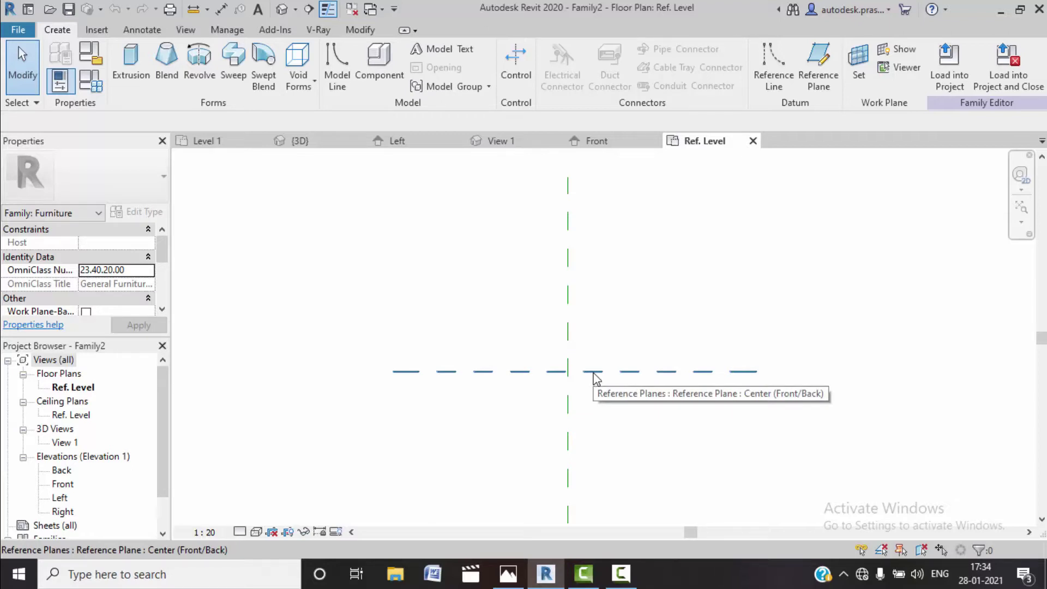
Orbit the chair model in 3D, then open the table family's Left elevation.
{"action": "left_click", "coordinate": [299, 141]}
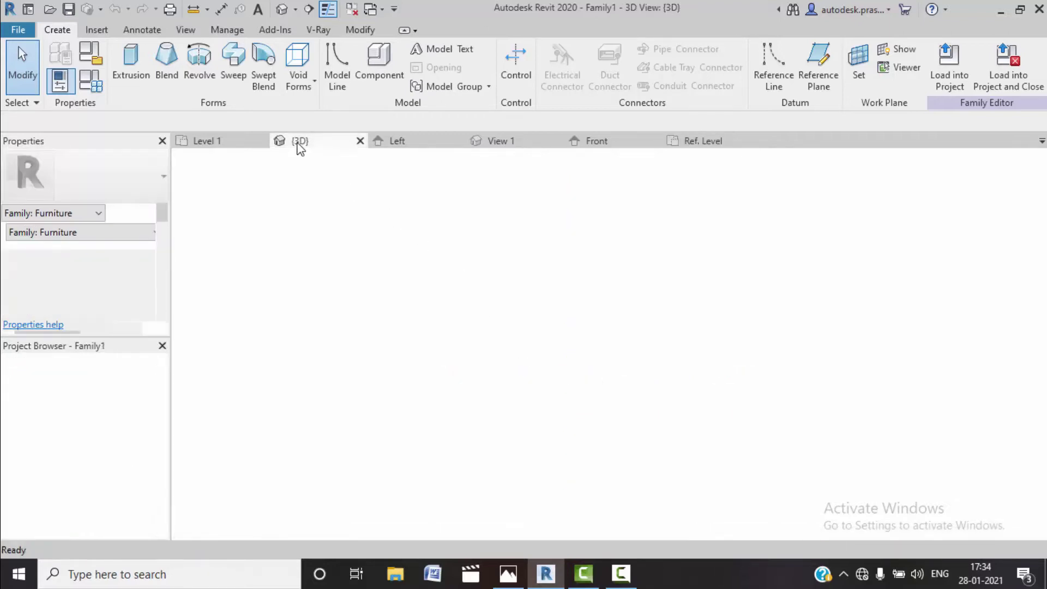
{"action": "mouse_move", "coordinate": [472, 375]}
{"action": "middle_mouse_down", "text": "shift"}
{"action": "mouse_move", "coordinate": [494, 370]}
{"action": "mouse_move", "coordinate": [481, 358]}
{"action": "middle_mouse_up", "text": "shift"}
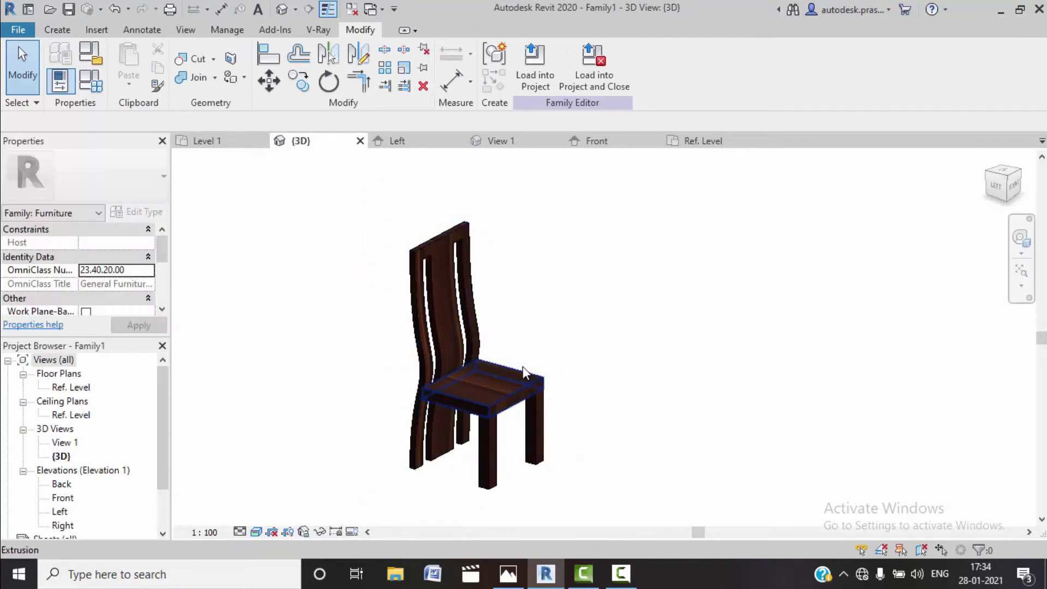
{"action": "left_click", "coordinate": [702, 142]}
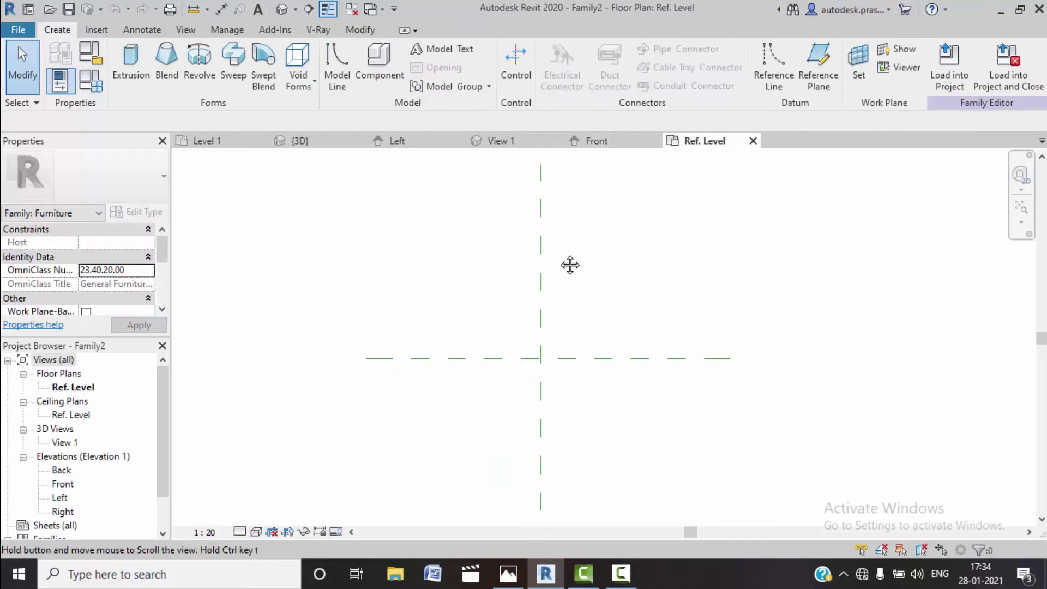
{"action": "mouse_move", "coordinate": [568, 264]}
{"action": "middle_mouse_down"}
{"action": "mouse_move", "coordinate": [539, 250]}
{"action": "mouse_move", "coordinate": [547, 272]}
{"action": "middle_mouse_up"}
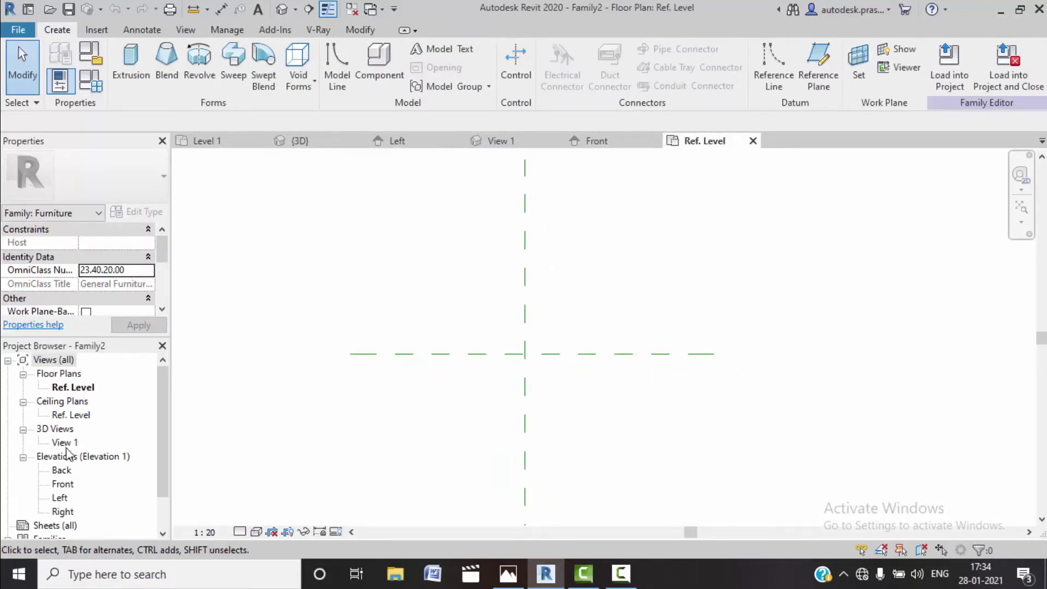
{"action": "scroll", "coordinate": [68, 453], "scroll_direction": "down", "scroll_amount": 1}
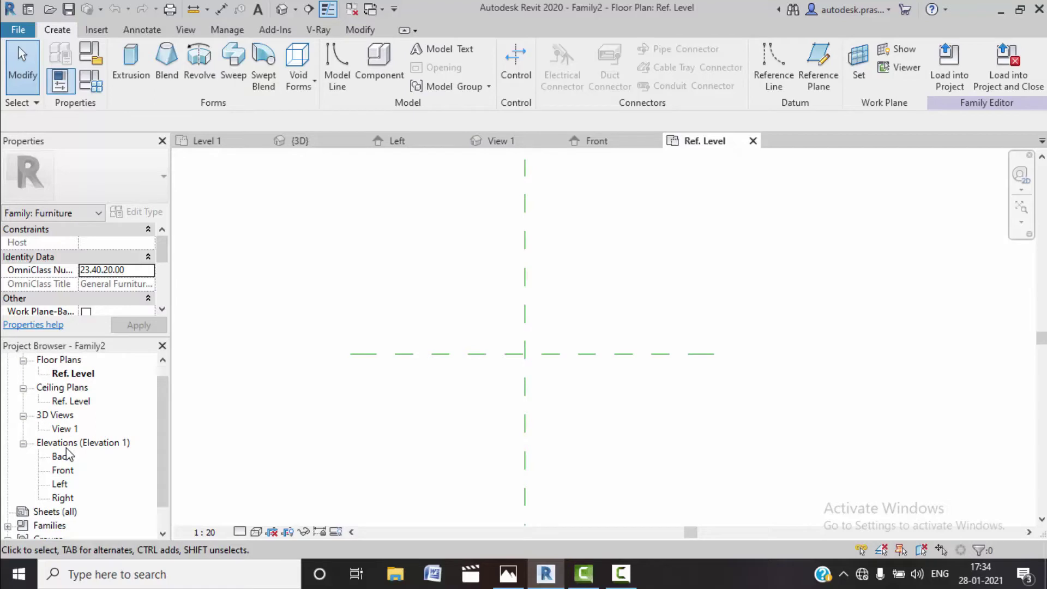
{"action": "double_click", "coordinate": [60, 484]}
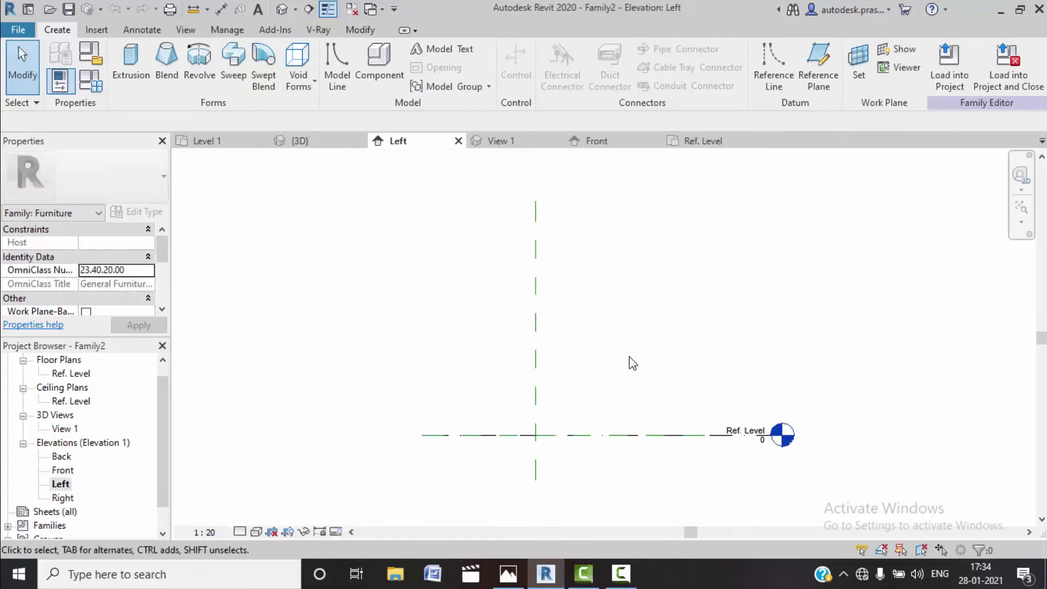
{"action": "scroll", "coordinate": [632, 362], "scroll_direction": "up", "scroll_amount": 1}
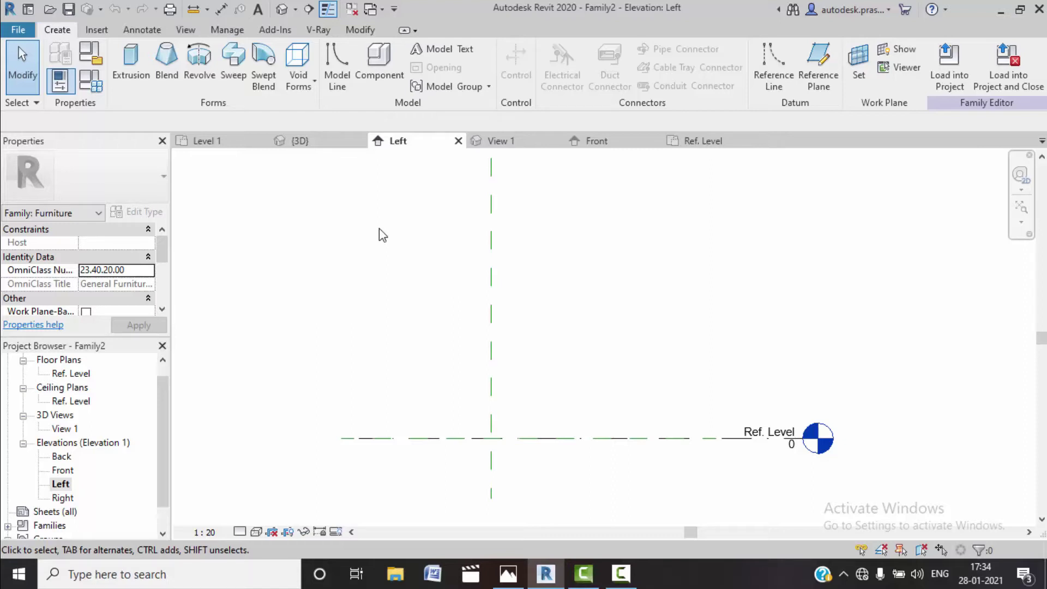
{"action": "left_click", "coordinate": [139, 65]}
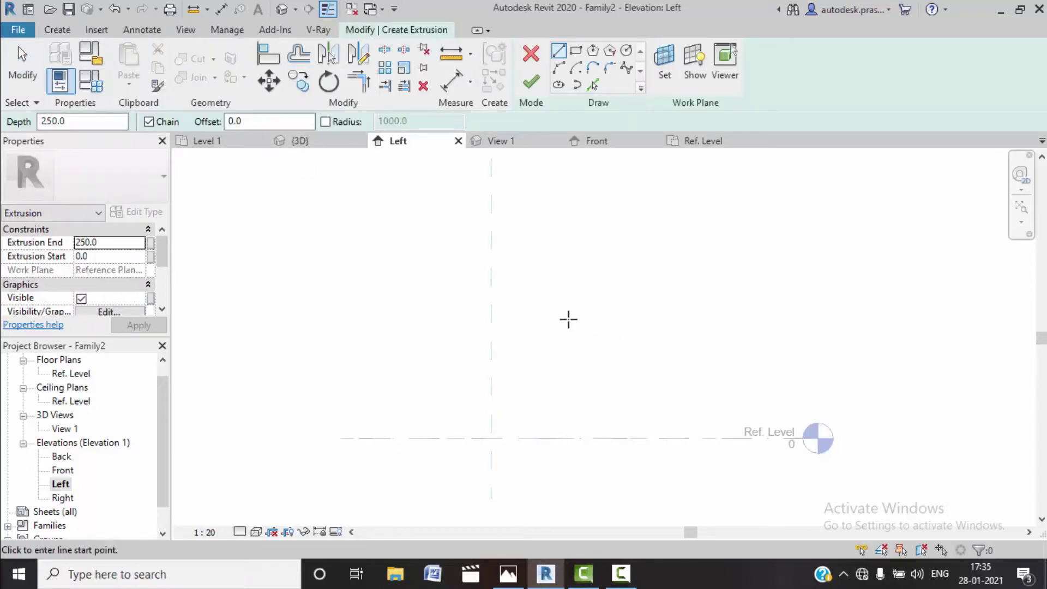
{"action": "middle_click_drag", "start_coordinate": [558, 341], "coordinate": [560, 357]}
{"action": "left_click", "coordinate": [494, 453]}
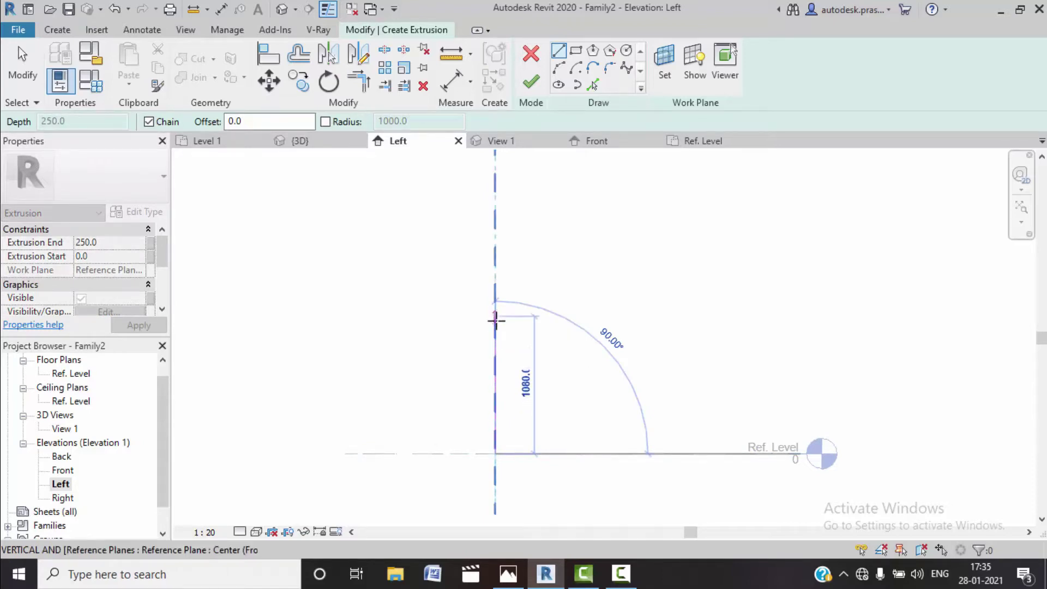
{"action": "left_click", "coordinate": [495, 325]}
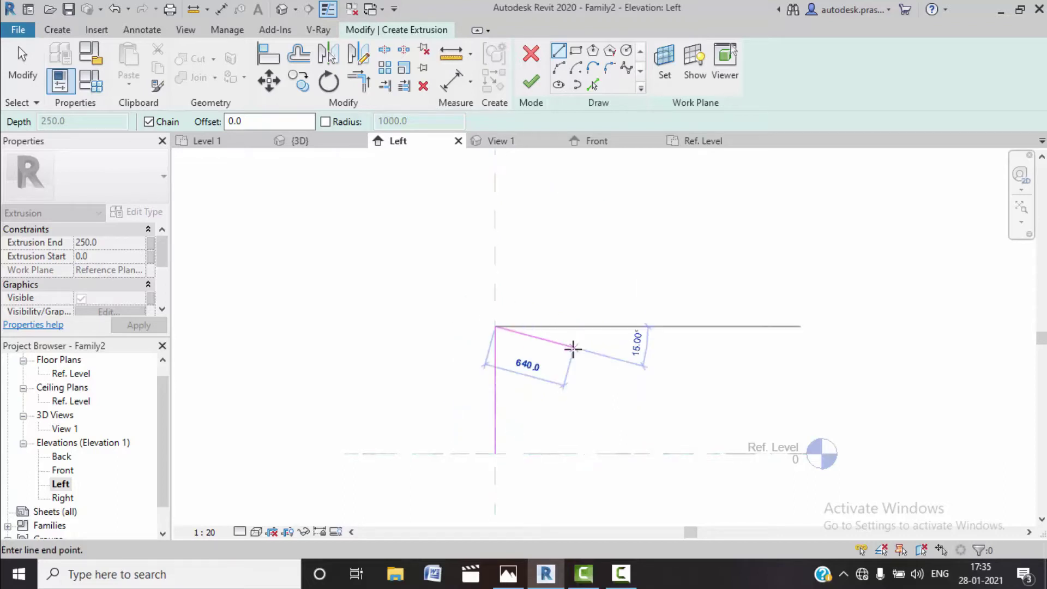
{"action": "right_click", "coordinate": [548, 252]}
{"action": "left_click", "coordinate": [578, 260]}
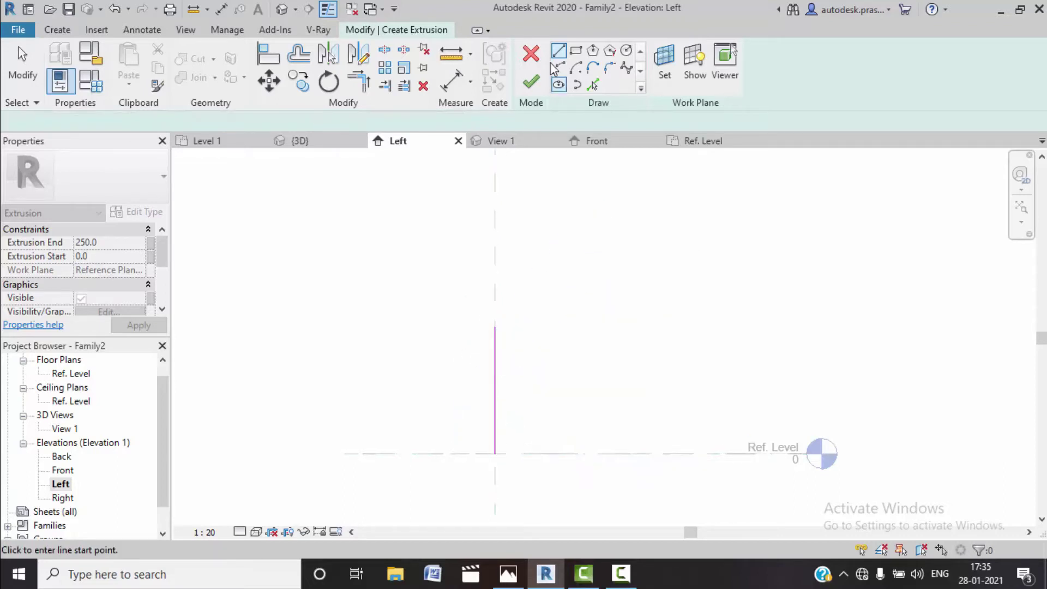
{"action": "left_click", "coordinate": [626, 68]}
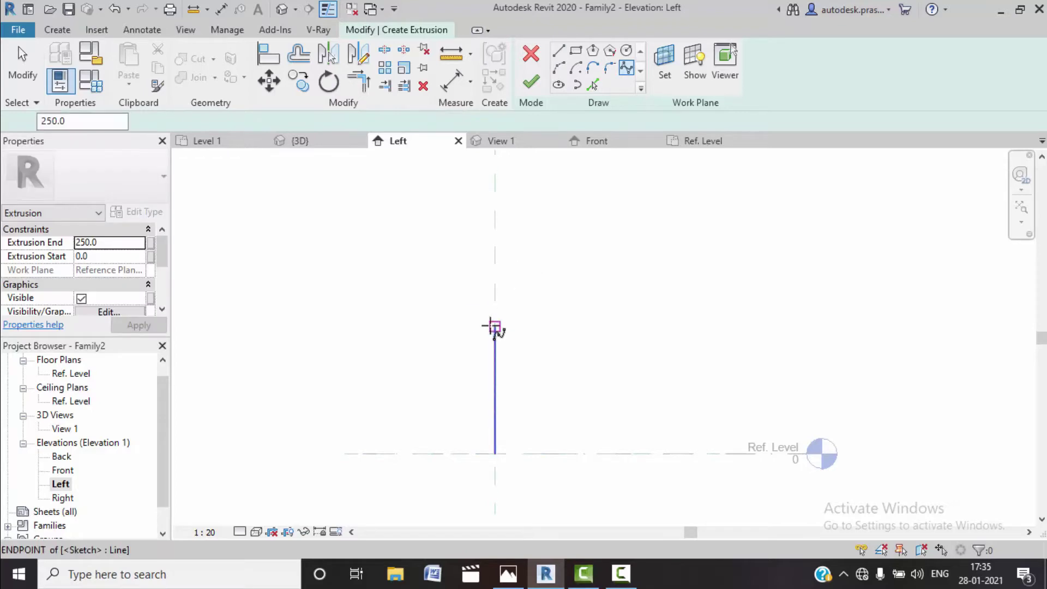
{"action": "scroll", "coordinate": [496, 327], "scroll_direction": "up", "scroll_amount": 2}
{"action": "left_click", "coordinate": [497, 327]}
{"action": "middle_click_drag", "start_coordinate": [529, 398], "coordinate": [519, 306]}
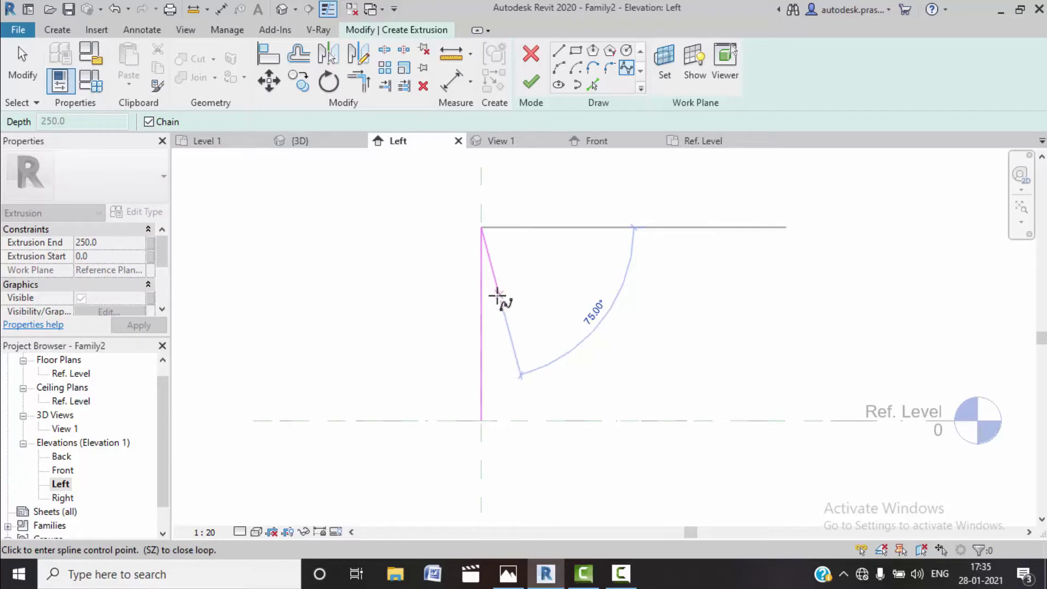
{"action": "key", "text": "Escape"}
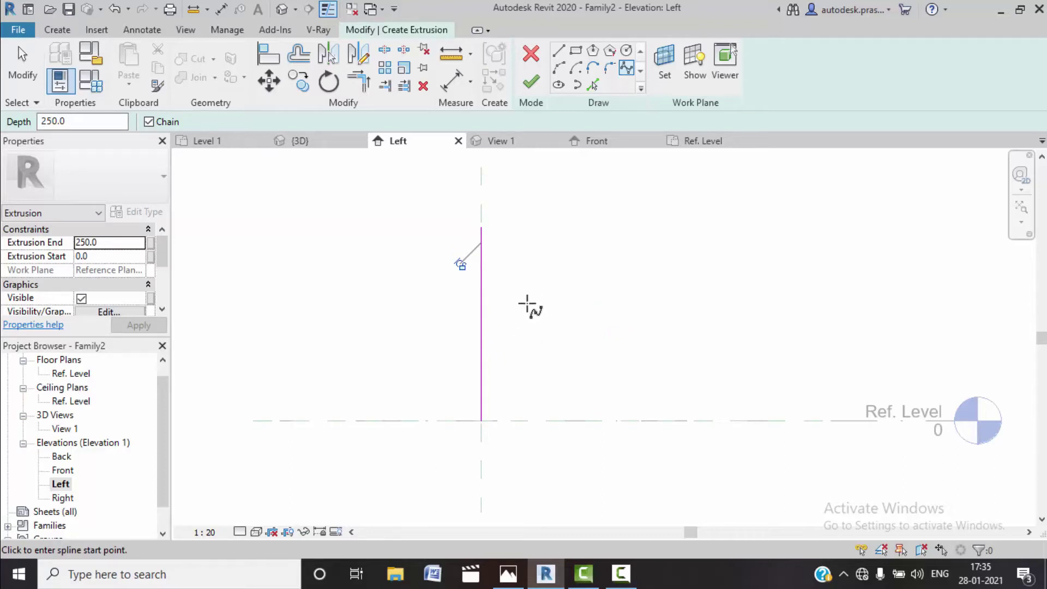
{"action": "key", "text": "Escape"}
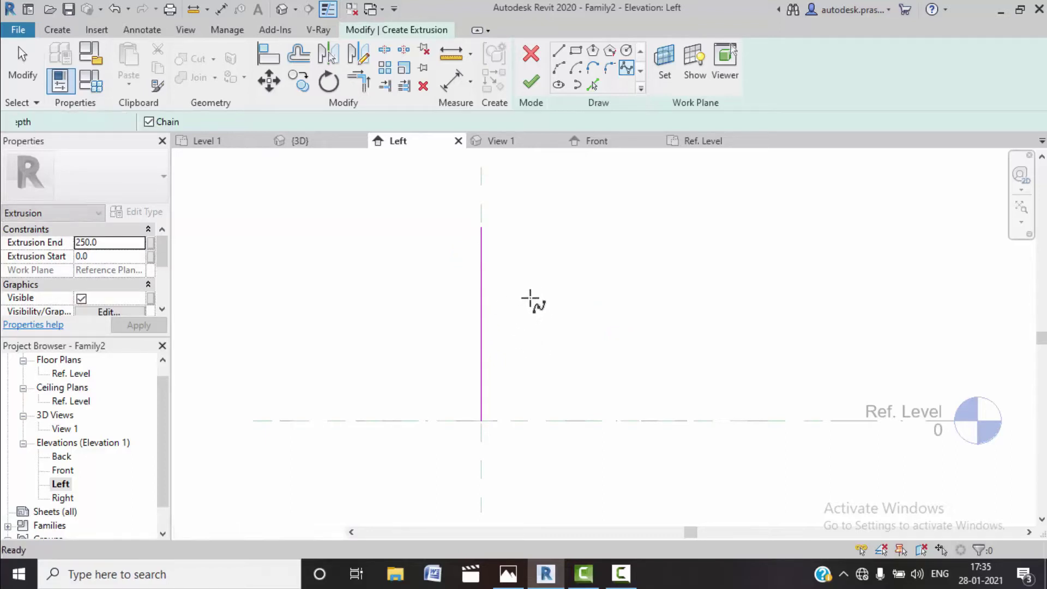
{"action": "key", "text": "Return"}
{"action": "key", "text": "Escape"}
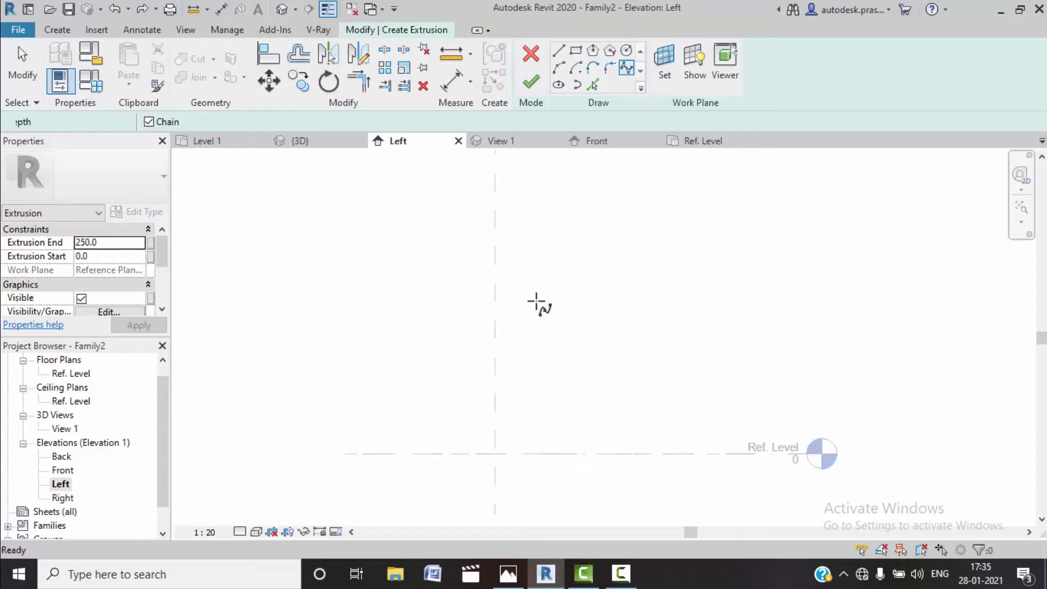
{"action": "key", "text": "Escape"}
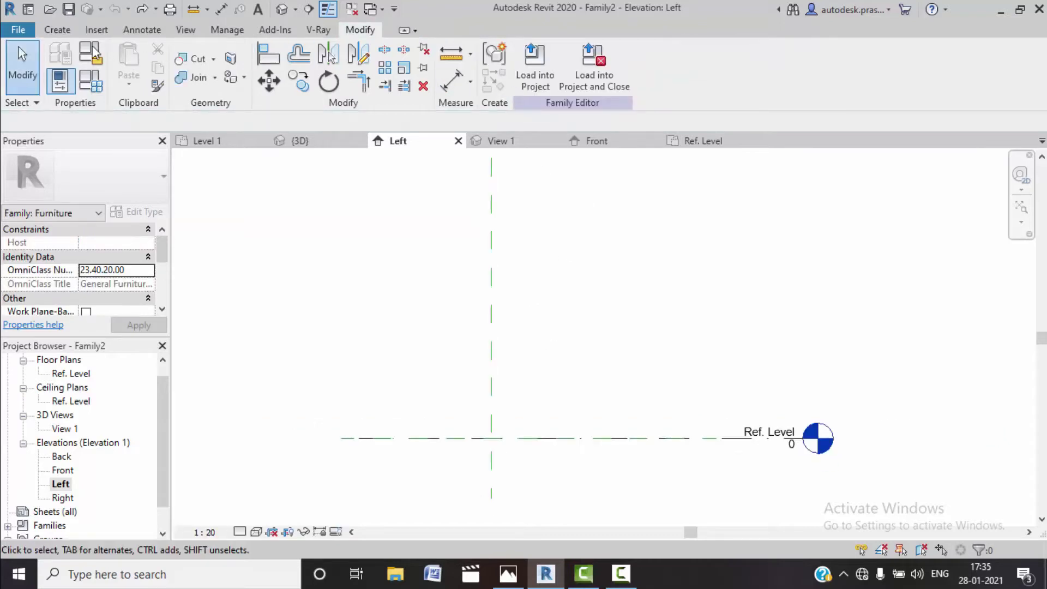
{"action": "left_click", "coordinate": [57, 29]}
Sketch the leg's curved spline through control points along the centre plane.
{"action": "key", "text": "Return"}
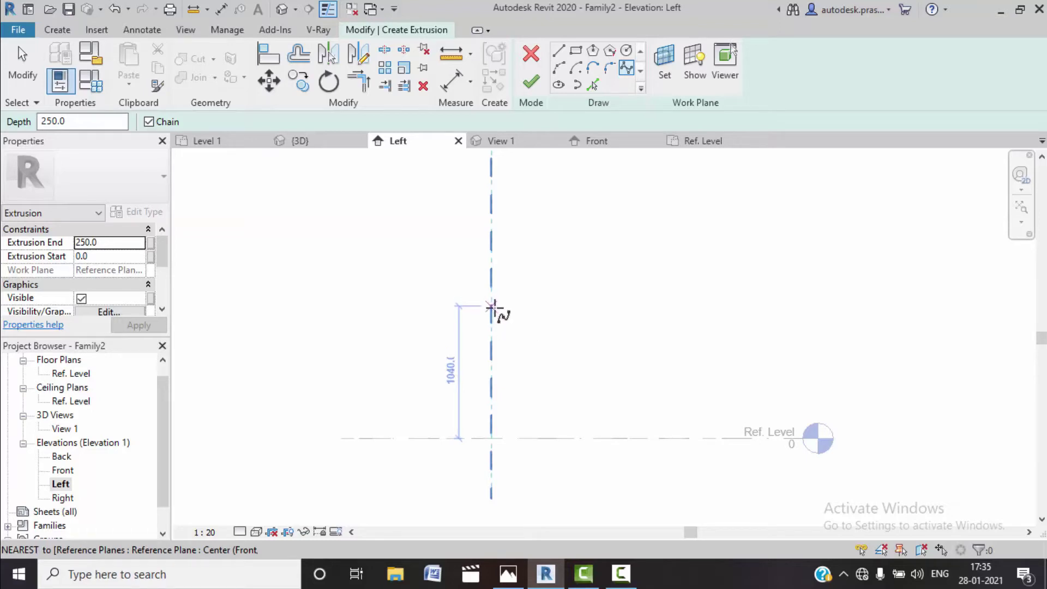
{"action": "left_click", "coordinate": [491, 311]}
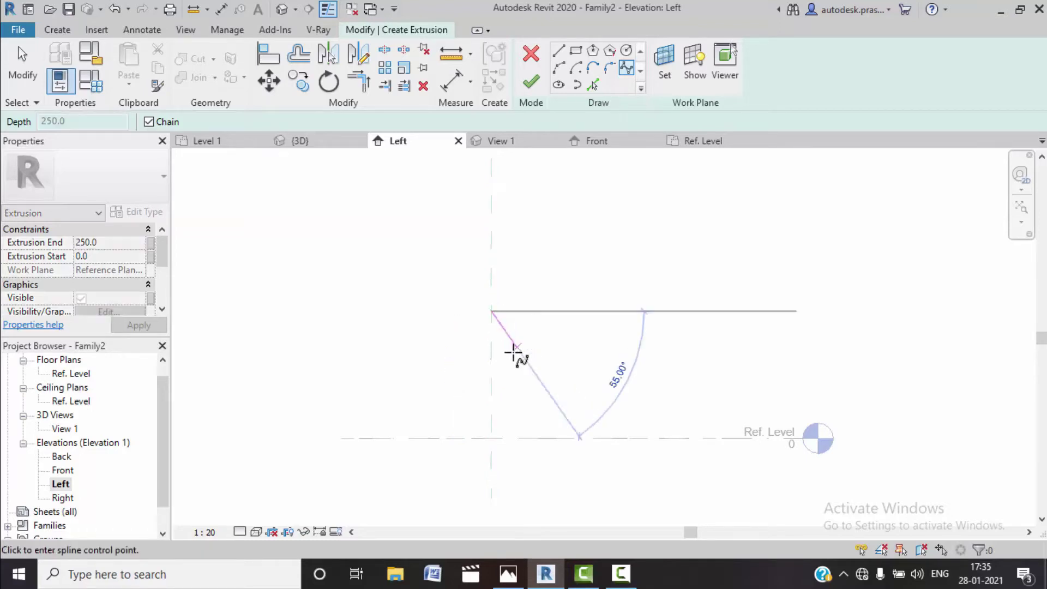
{"action": "scroll", "coordinate": [489, 326], "scroll_direction": "up", "scroll_amount": 1}
{"action": "scroll", "coordinate": [489, 325], "scroll_direction": "up", "scroll_amount": 1}
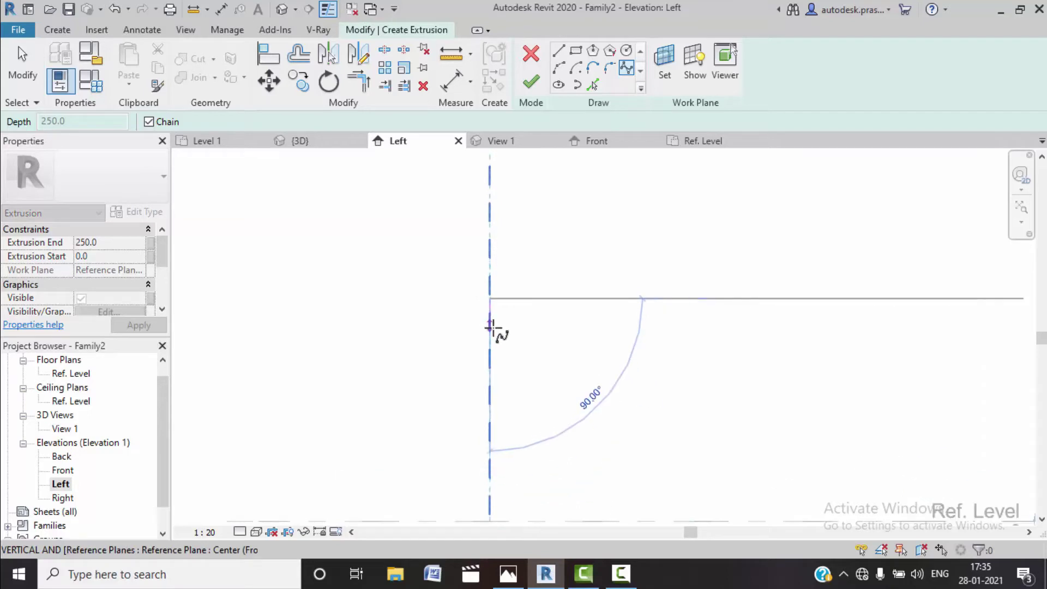
{"action": "left_click", "coordinate": [483, 265]}
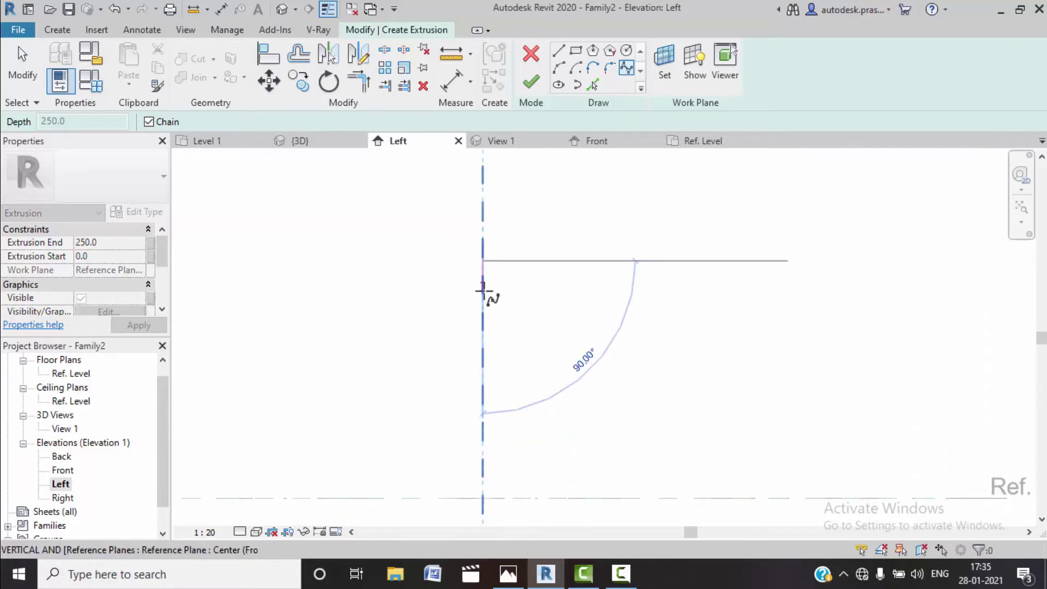
{"action": "left_click", "coordinate": [483, 297]}
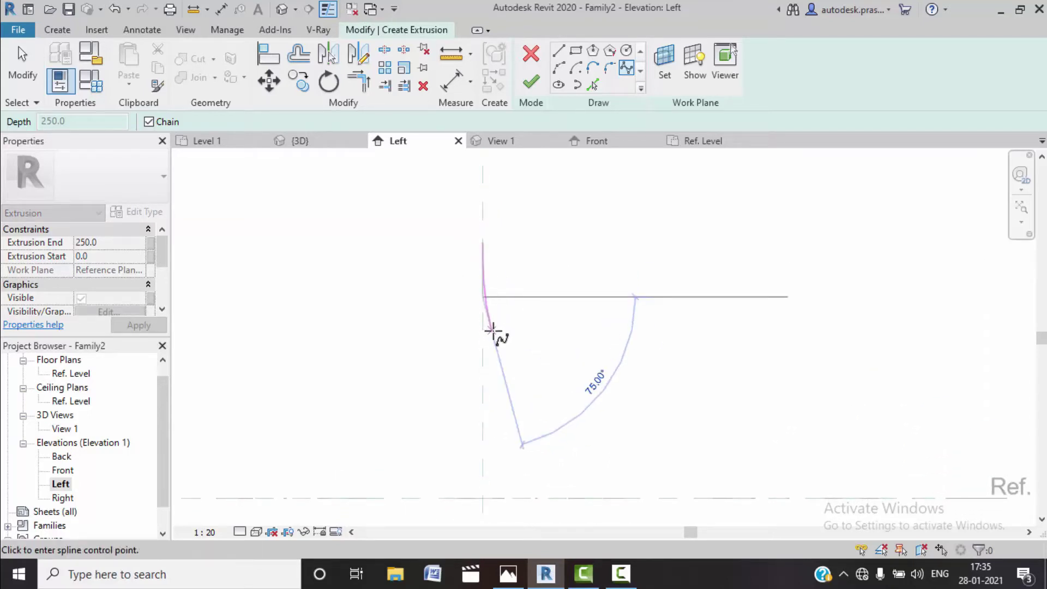
{"action": "left_click", "coordinate": [493, 334]}
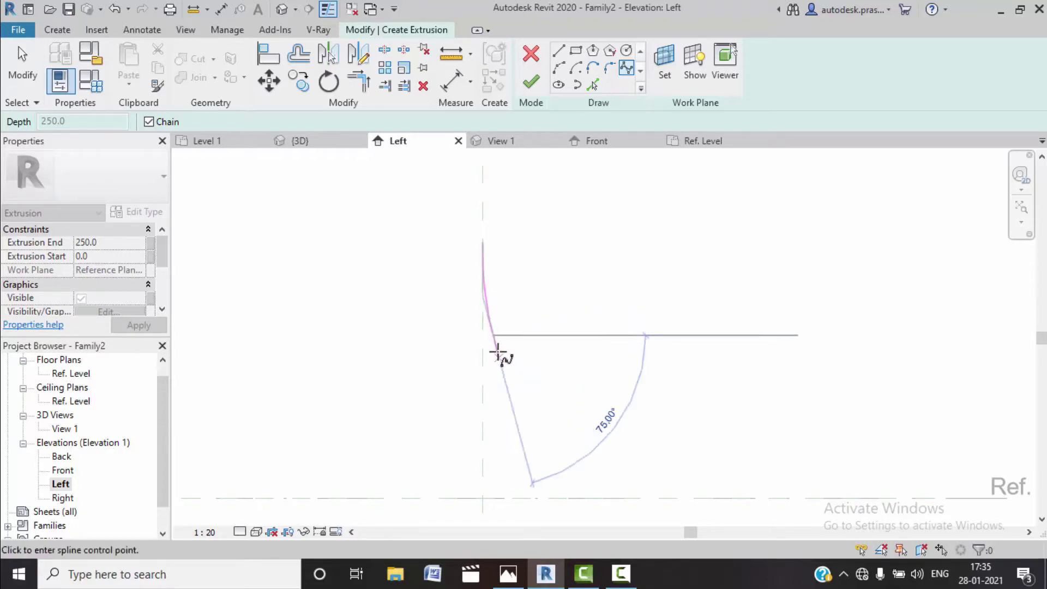
{"action": "left_click", "coordinate": [493, 351]}
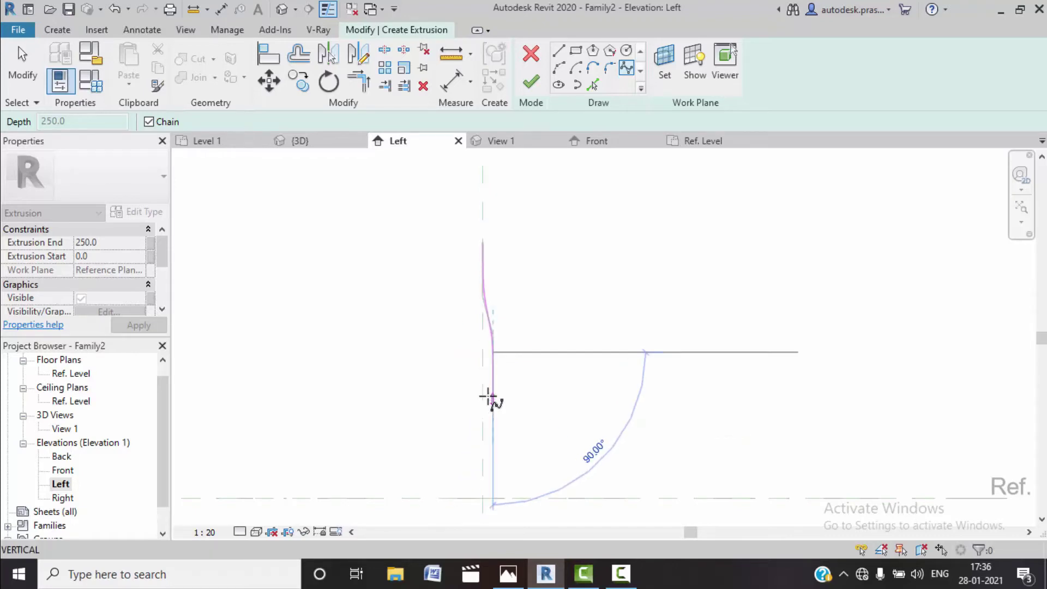
{"action": "mouse_move", "coordinate": [496, 388]}
{"action": "middle_mouse_down"}
{"action": "mouse_move", "coordinate": [505, 258]}
{"action": "mouse_move", "coordinate": [494, 321]}
{"action": "mouse_move", "coordinate": [485, 315]}
{"action": "middle_mouse_up"}
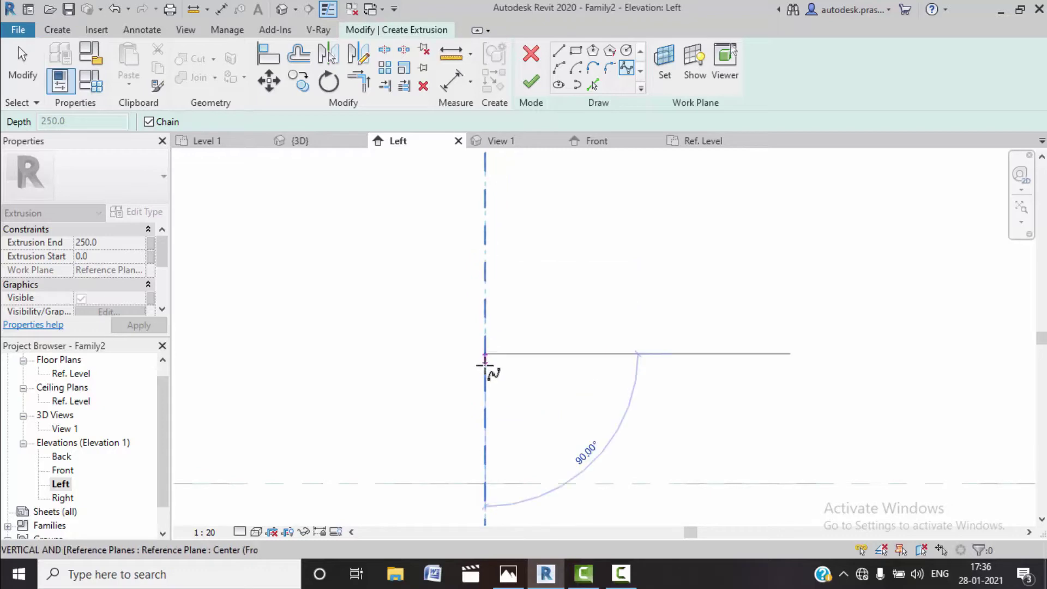
{"action": "middle_click_drag", "start_coordinate": [485, 353], "coordinate": [472, 333]}
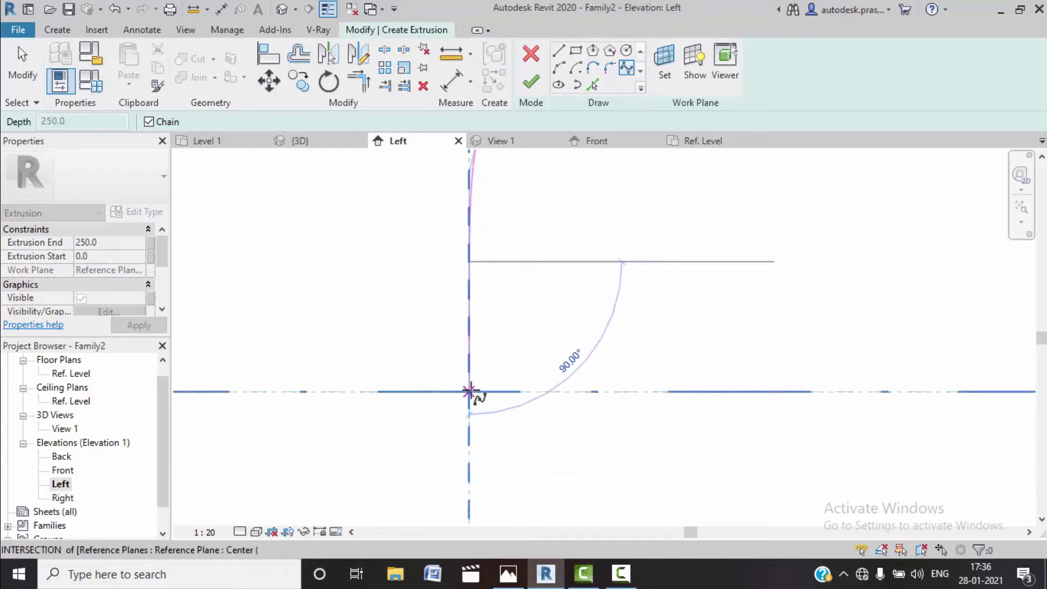
Cancel the stray arc started at the reference-plane intersection.
{"action": "left_click", "coordinate": [469, 391]}
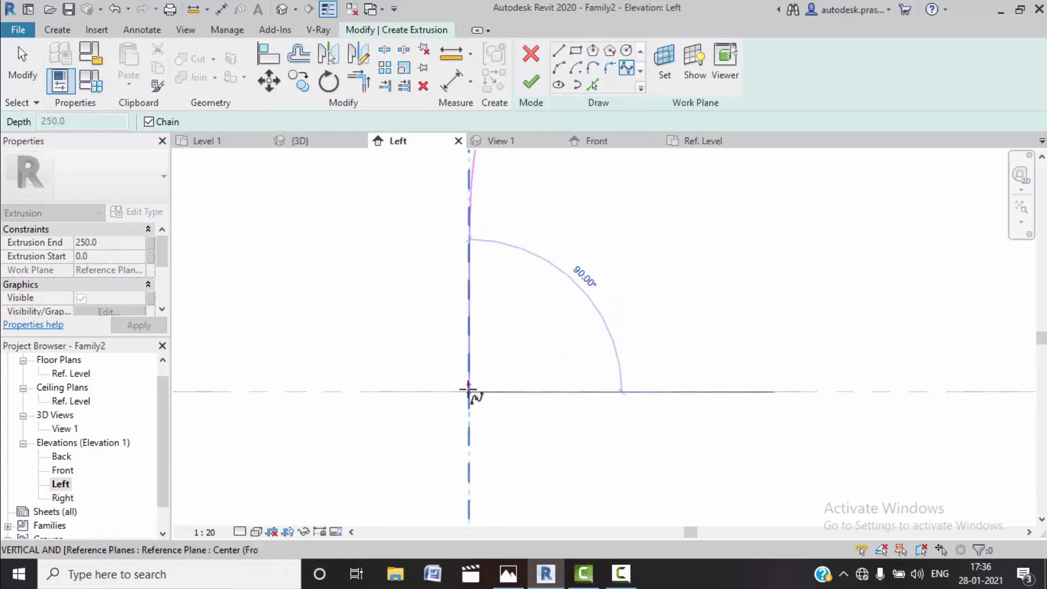
{"action": "right_click", "coordinate": [472, 386]}
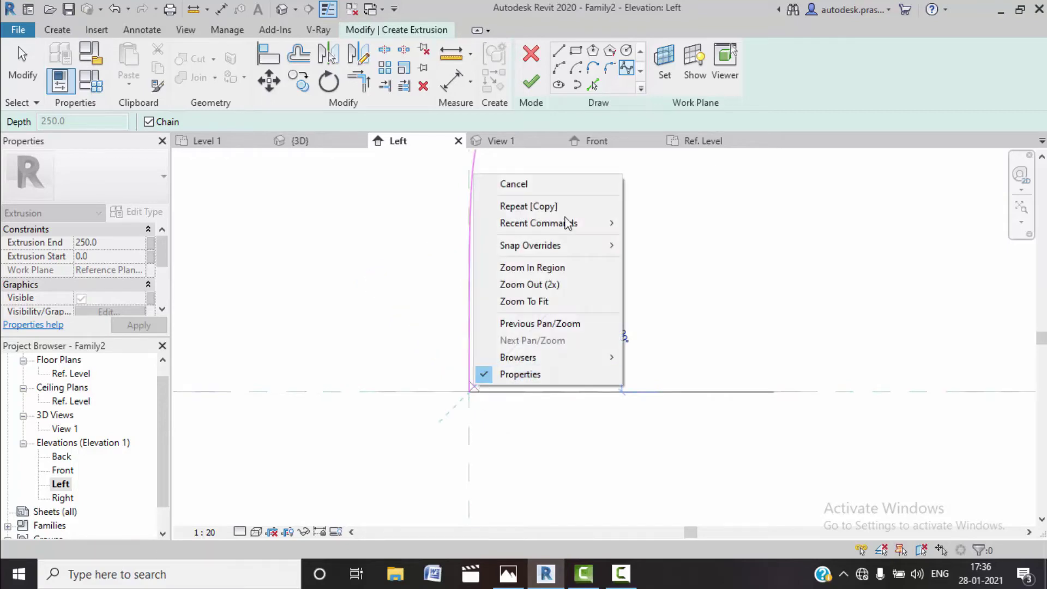
{"action": "left_click", "coordinate": [550, 184]}
{"action": "scroll", "coordinate": [510, 309], "scroll_direction": "down", "scroll_amount": 2}
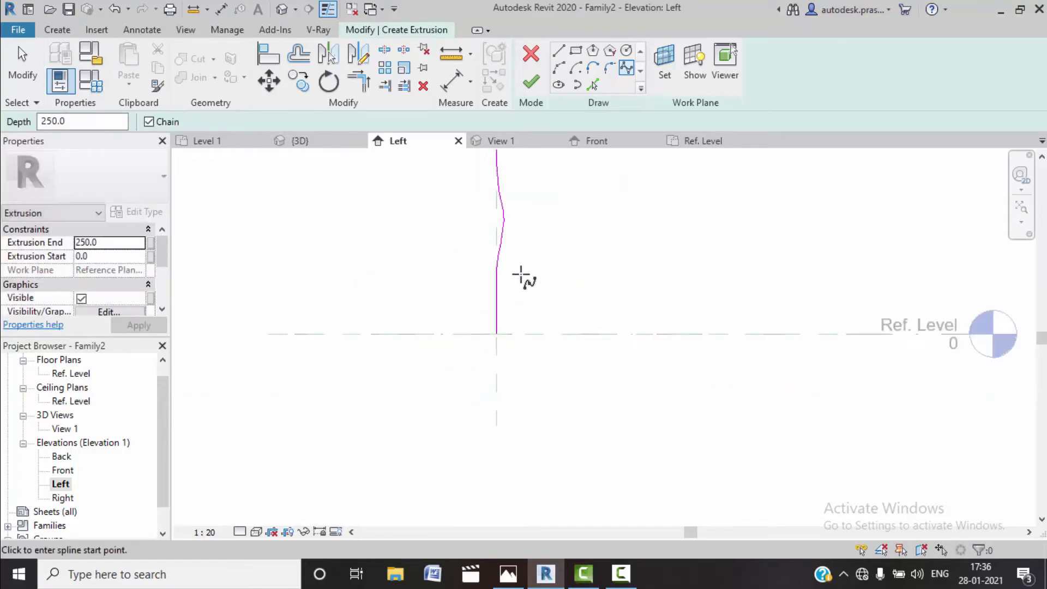
Add a copy of the leg curve offset 30 using Pick Lines.
{"action": "scroll", "coordinate": [521, 281], "scroll_direction": "up", "scroll_amount": 2}
{"action": "mouse_move", "coordinate": [521, 281]}
{"action": "middle_mouse_down"}
{"action": "mouse_move", "coordinate": [532, 303]}
{"action": "mouse_move", "coordinate": [522, 323]}
{"action": "middle_mouse_up"}
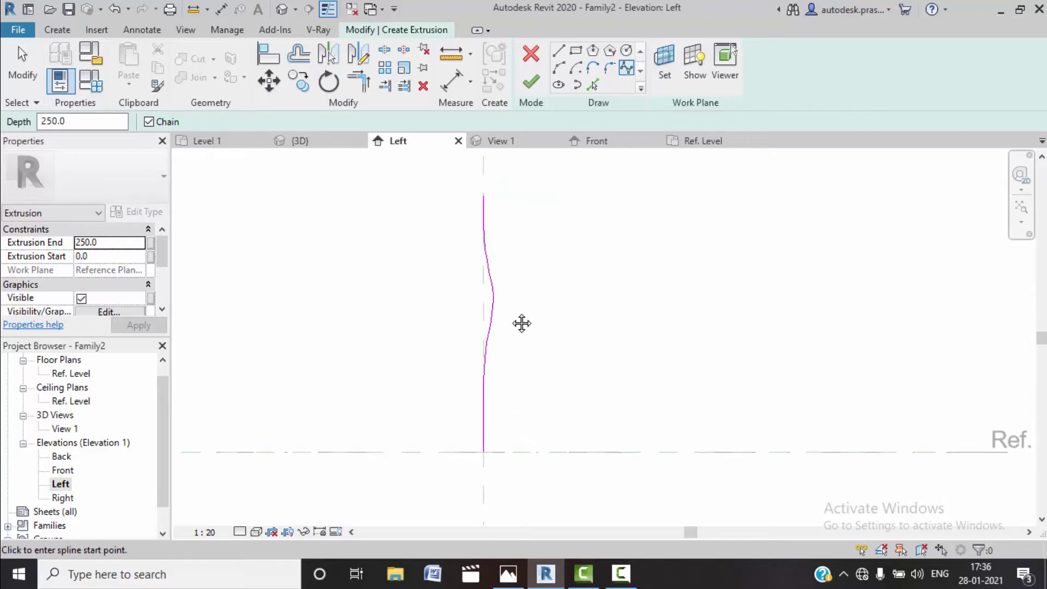
{"action": "left_click", "coordinate": [593, 84]}
{"action": "left_click_drag", "start_coordinate": [234, 122], "coordinate": [163, 125]}
{"action": "type", "text": "20"}
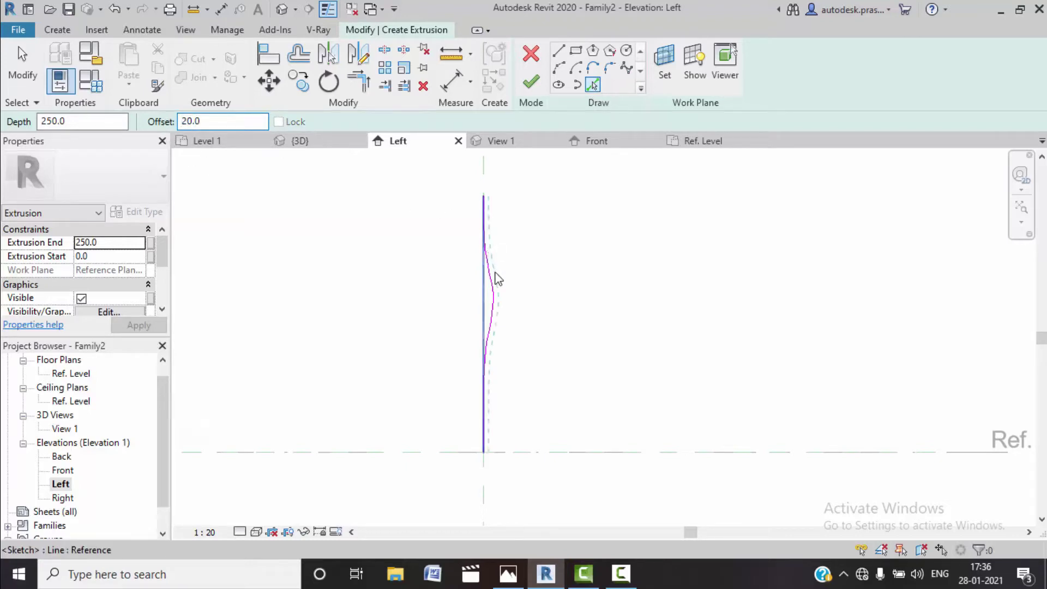
{"action": "double_click", "coordinate": [207, 121]}
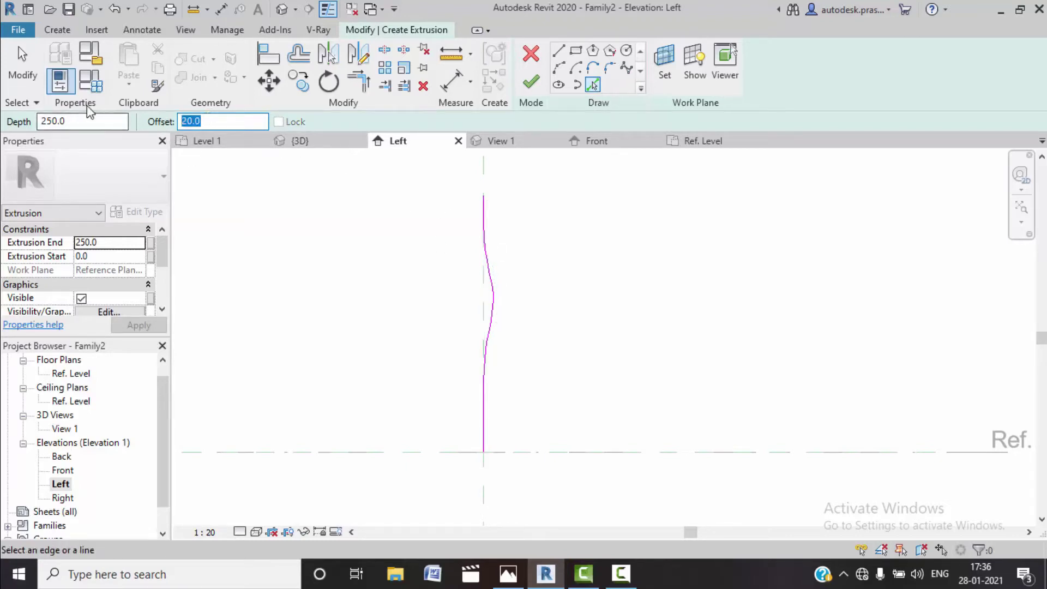
{"action": "type", "text": "30.0"}
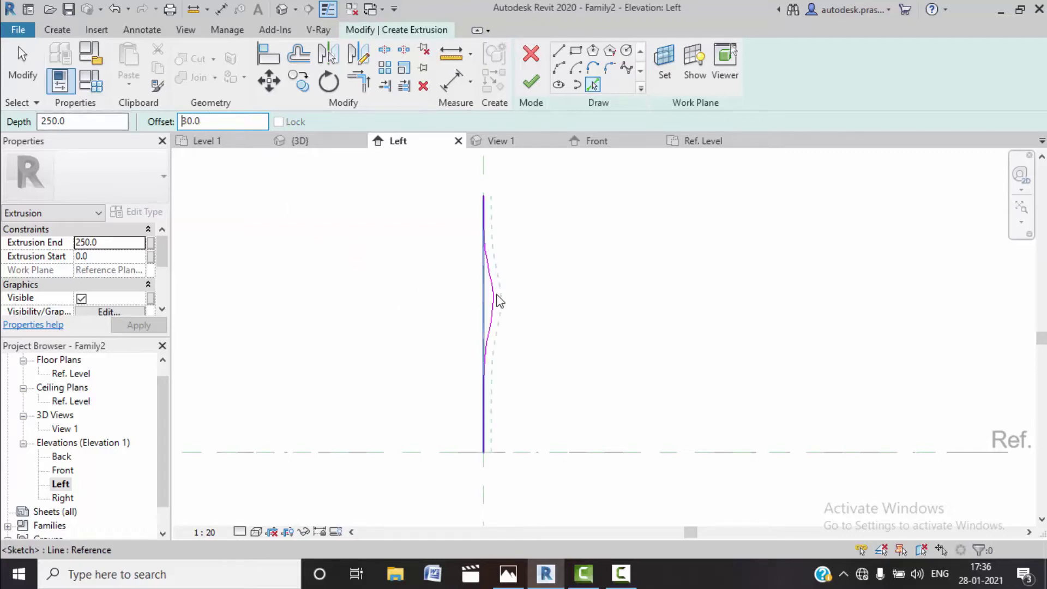
{"action": "left_click", "coordinate": [495, 300]}
{"action": "scroll", "coordinate": [546, 243], "scroll_direction": "up", "scroll_amount": 3}
Close the curved profile with straight lines and finish the leg extrusion.
{"action": "left_click", "coordinate": [558, 50]}
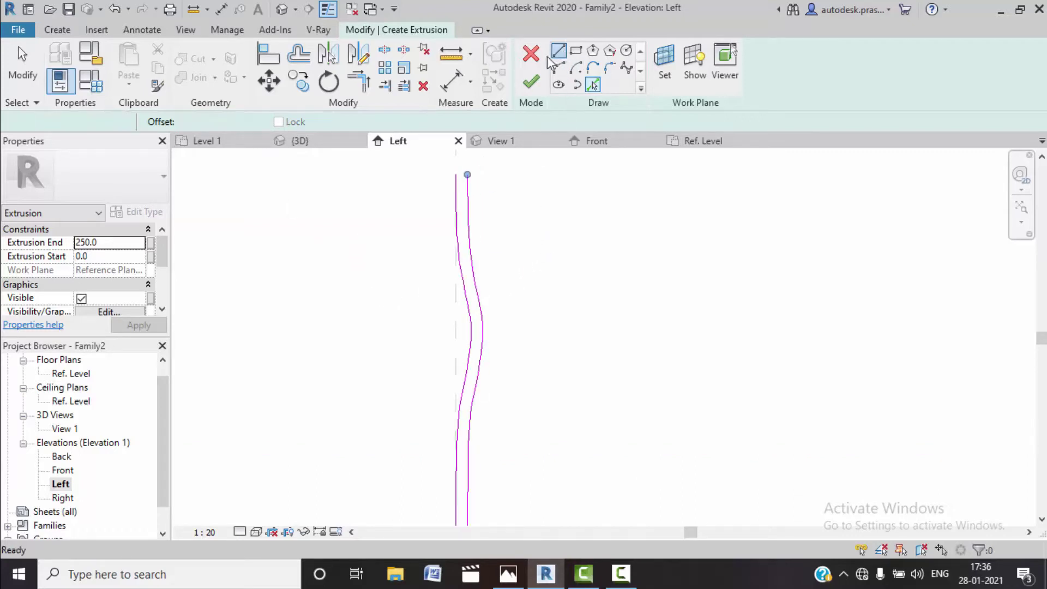
{"action": "left_click", "coordinate": [468, 175]}
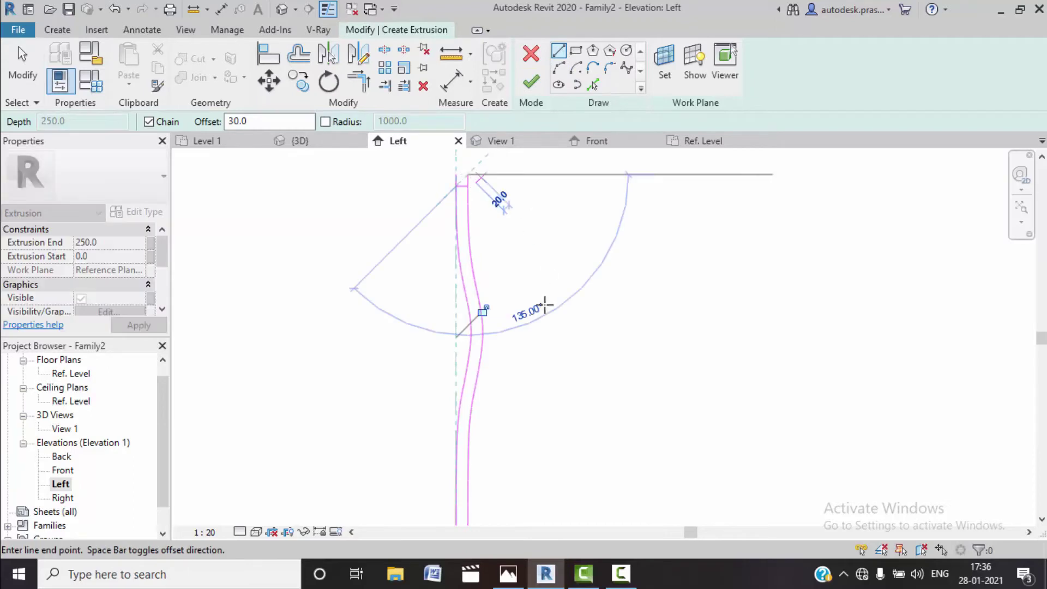
{"action": "key", "text": "Escape"}
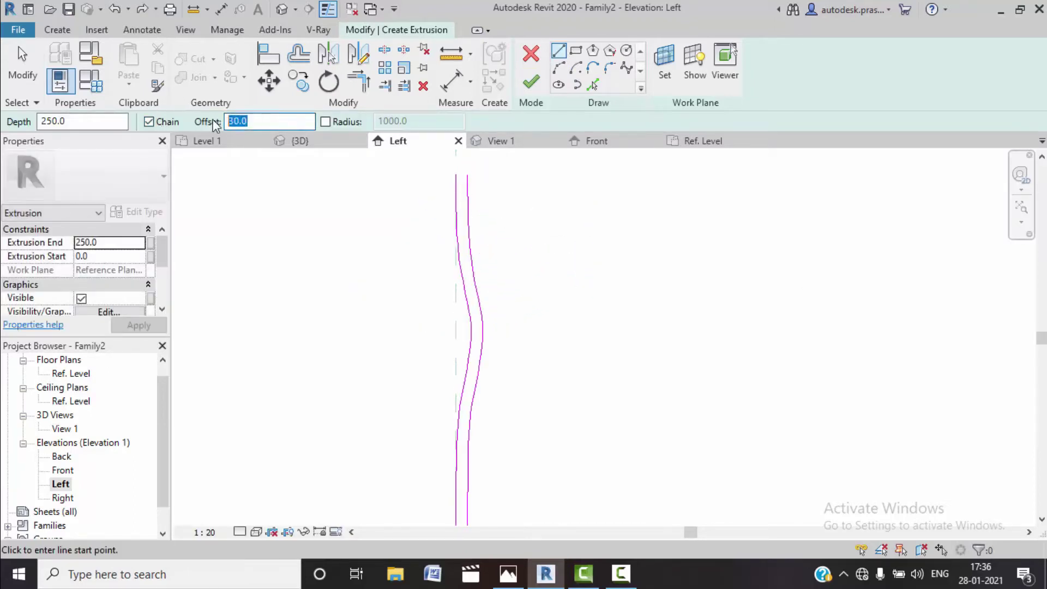
{"action": "left_click", "coordinate": [455, 174]}
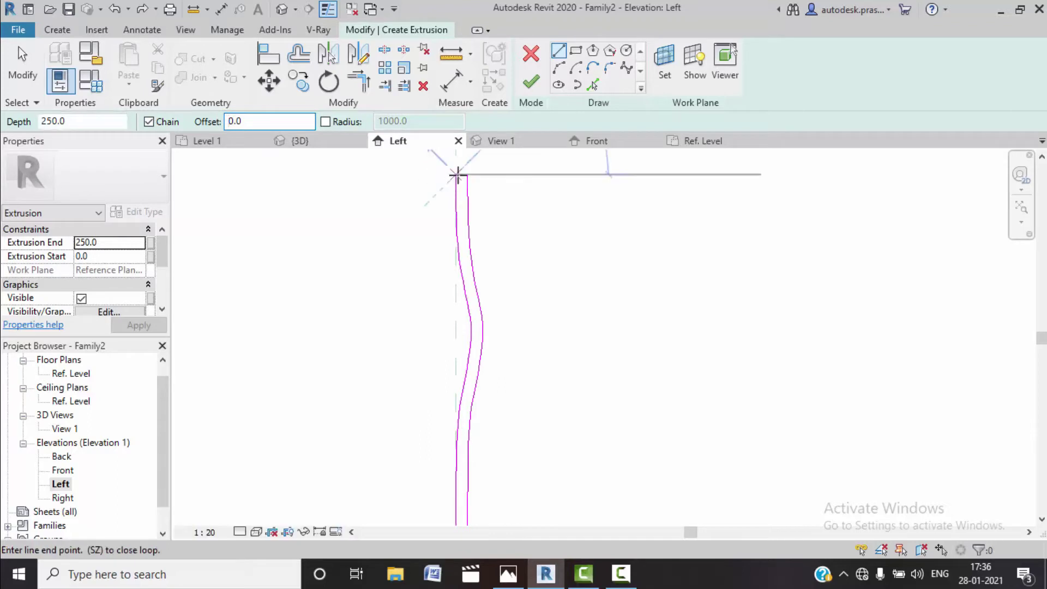
{"action": "key", "text": "Escape"}
{"action": "middle_click_drag", "start_coordinate": [500, 293], "coordinate": [521, 205]}
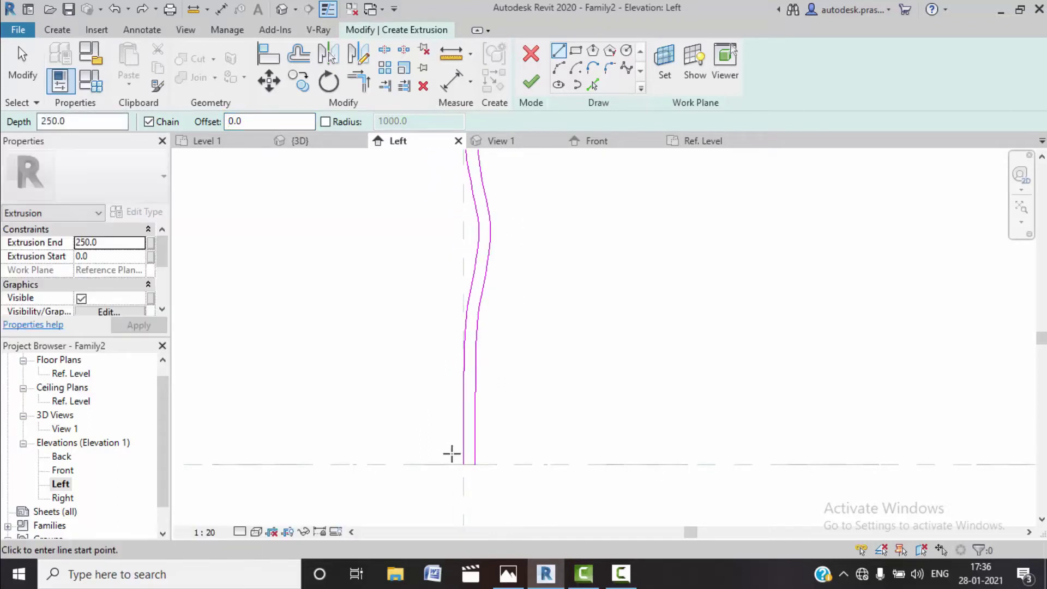
{"action": "left_click", "coordinate": [472, 464]}
{"action": "key", "text": "Escape"}
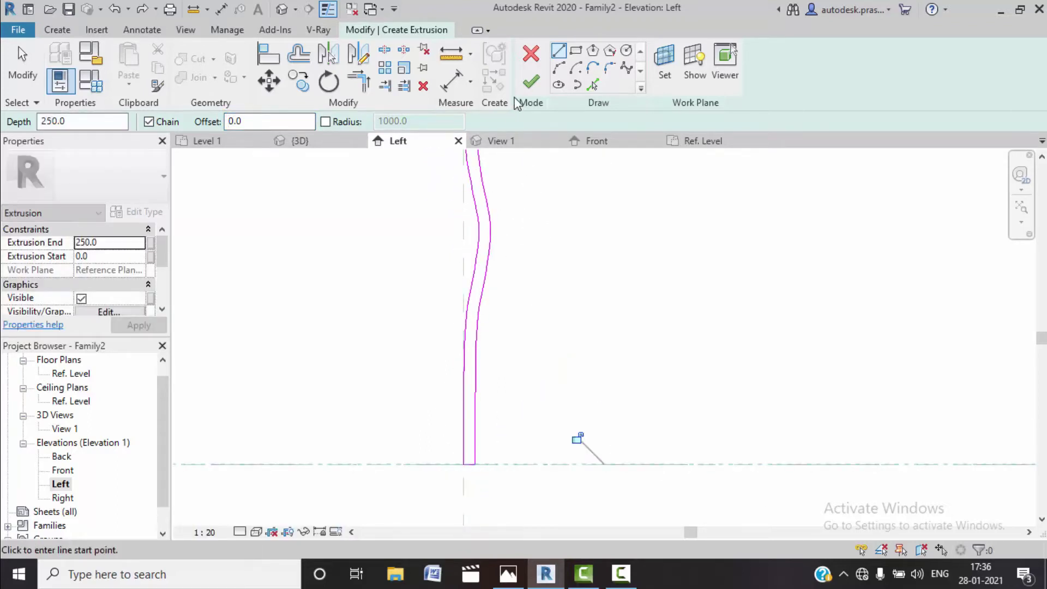
{"action": "left_click", "coordinate": [531, 82]}
In the Front elevation, stretch the extrusion's depth to 335.7.
{"action": "scroll", "coordinate": [541, 327], "scroll_direction": "down", "scroll_amount": 2}
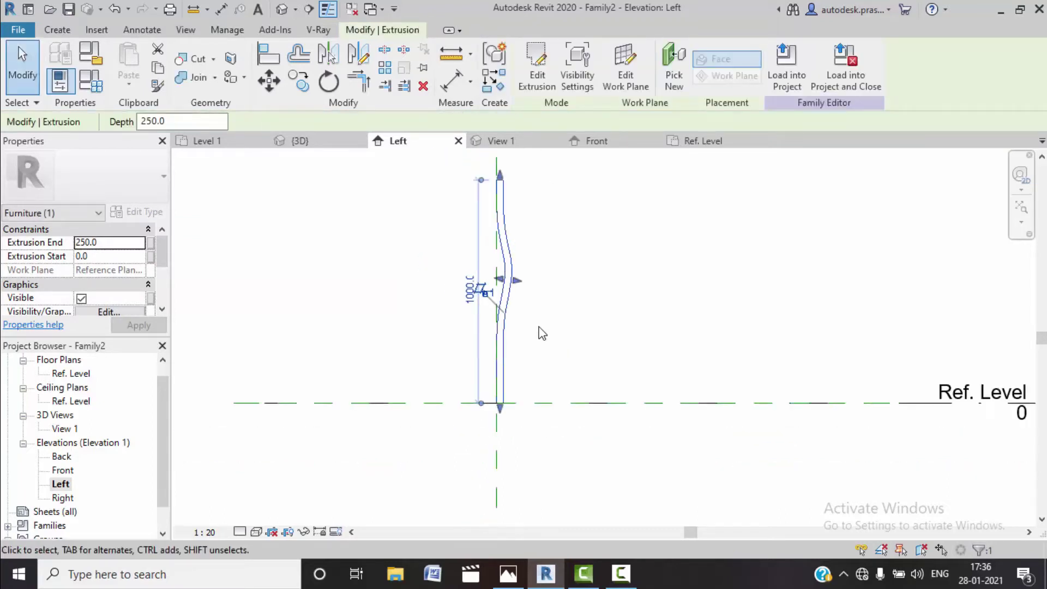
{"action": "scroll", "coordinate": [541, 327], "scroll_direction": "down", "scroll_amount": 1}
{"action": "double_click", "coordinate": [62, 470]}
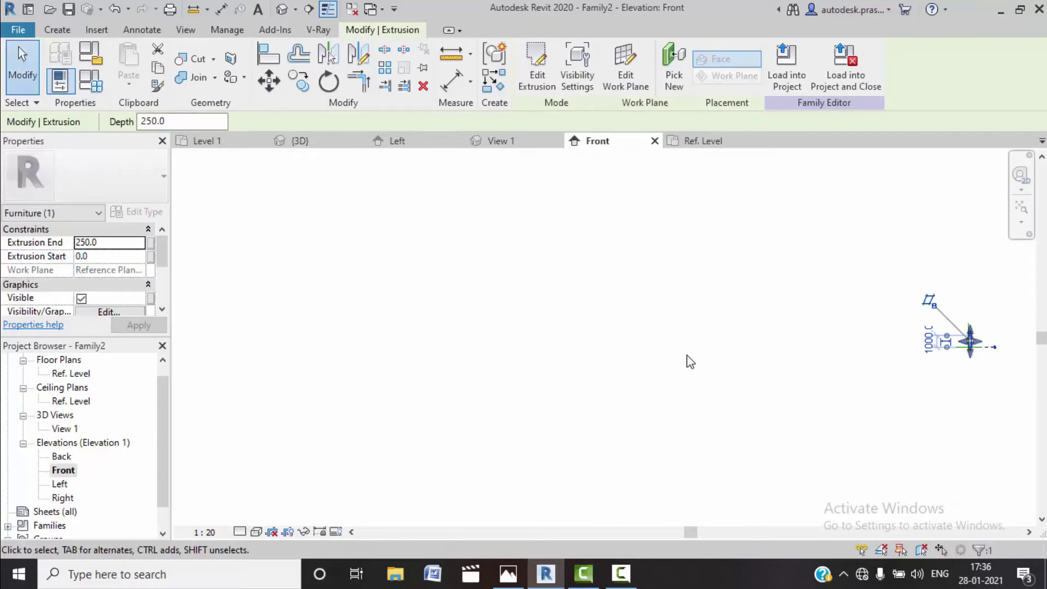
{"action": "middle_click_drag", "start_coordinate": [685, 362], "coordinate": [566, 374]}
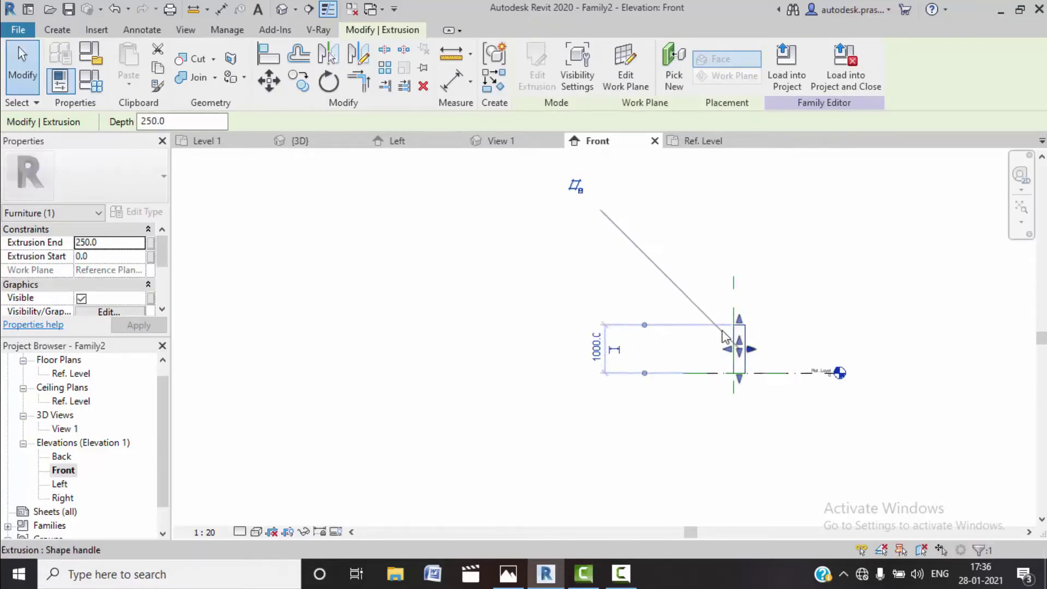
{"action": "scroll", "coordinate": [774, 361], "scroll_direction": "up", "scroll_amount": 3}
{"action": "scroll", "coordinate": [807, 374], "scroll_direction": "up", "scroll_amount": 2}
{"action": "middle_click_drag", "start_coordinate": [790, 390], "coordinate": [666, 355]}
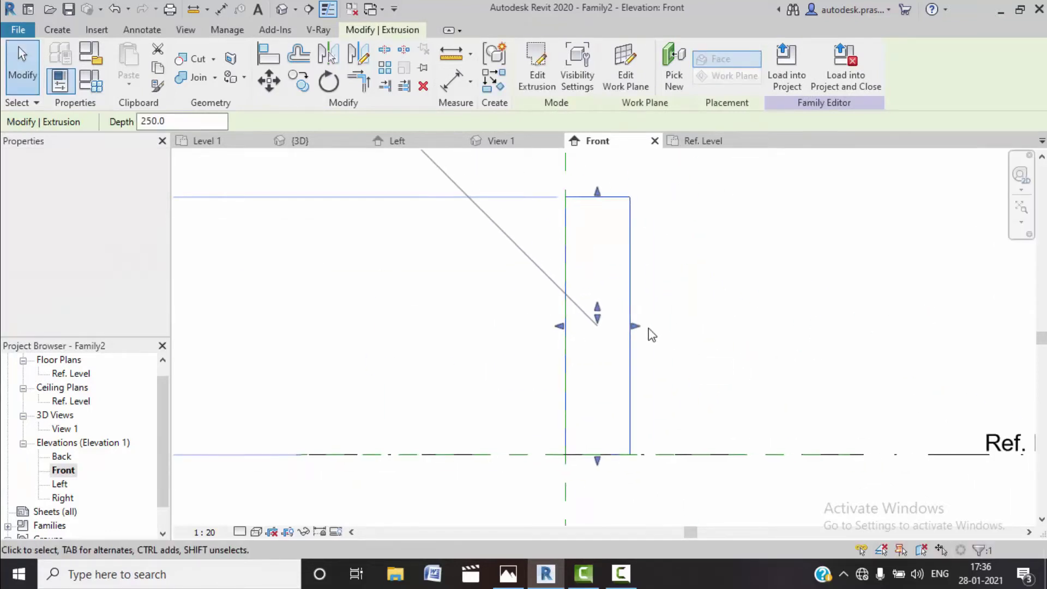
{"action": "left_click_drag", "start_coordinate": [649, 328], "coordinate": [653, 327]}
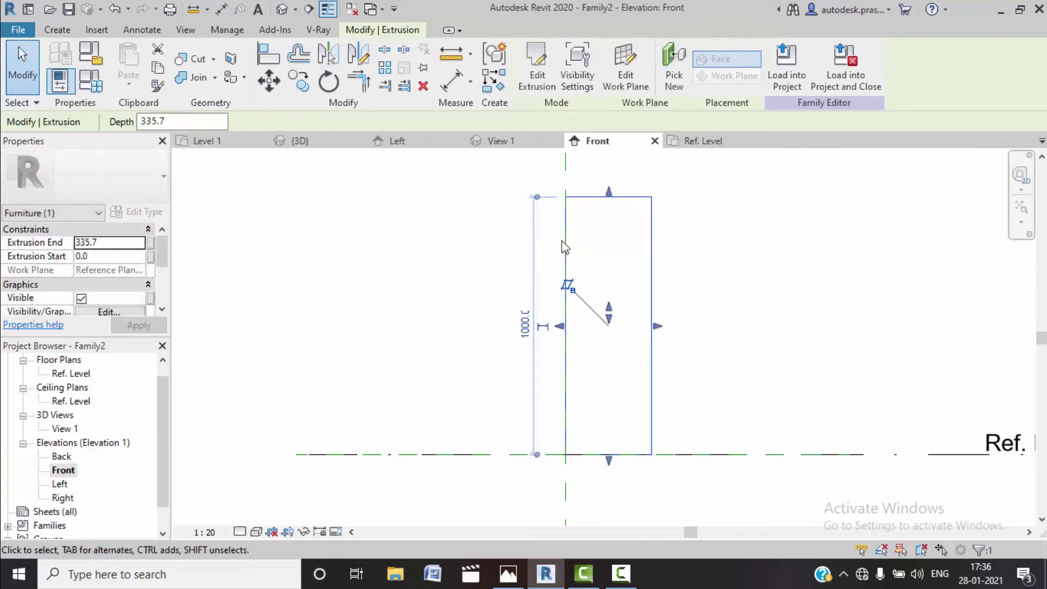
Check the chair's 3D view and return to the table family's Front elevation.
{"action": "left_click", "coordinate": [70, 33]}
{"action": "left_click", "coordinate": [359, 142]}
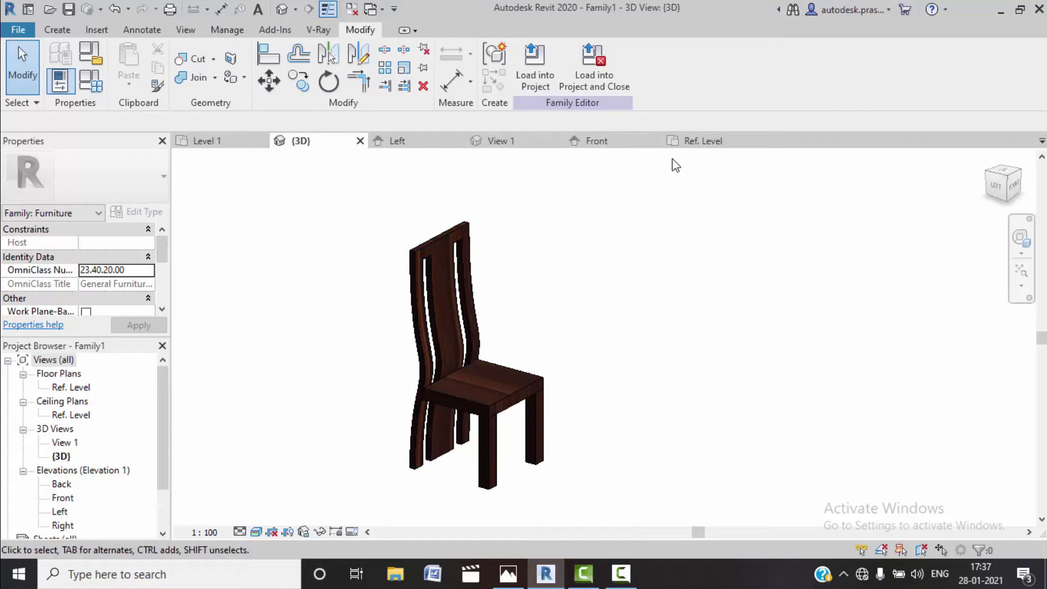
{"action": "left_click", "coordinate": [706, 141]}
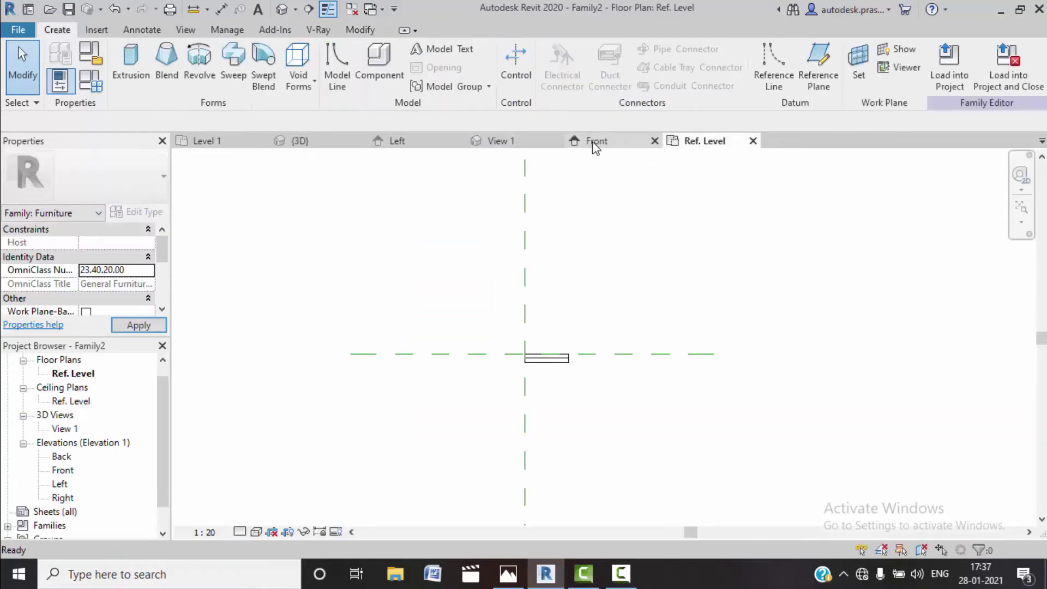
{"action": "left_click", "coordinate": [596, 141]}
{"action": "middle_click_drag", "start_coordinate": [610, 311], "coordinate": [571, 289]}
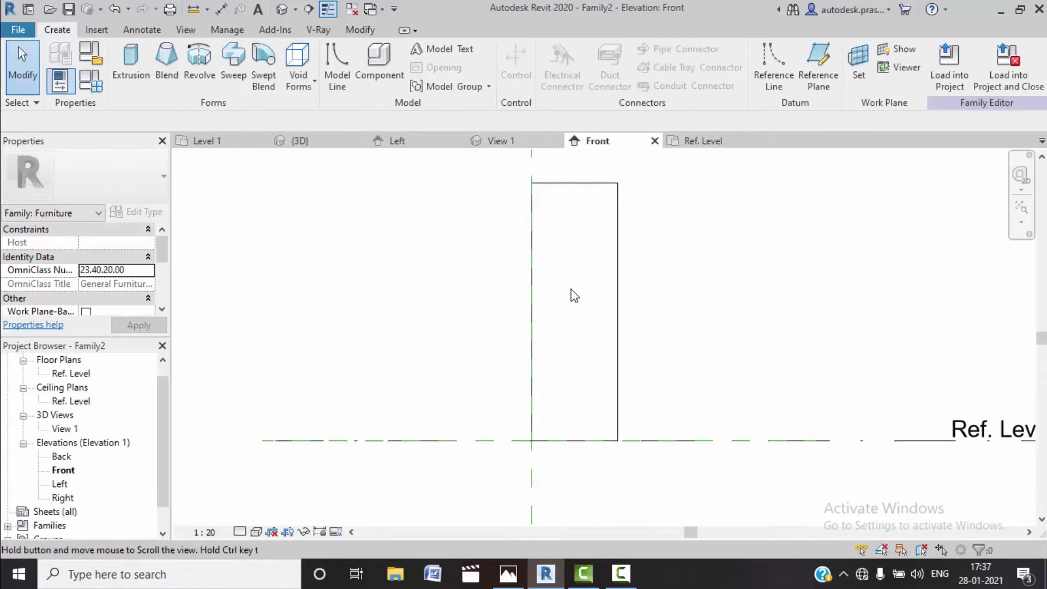
Start a void extrusion with a rectangle from the leg top down to Ref. Level.
{"action": "left_click", "coordinate": [305, 90]}
{"action": "left_click", "coordinate": [319, 176]}
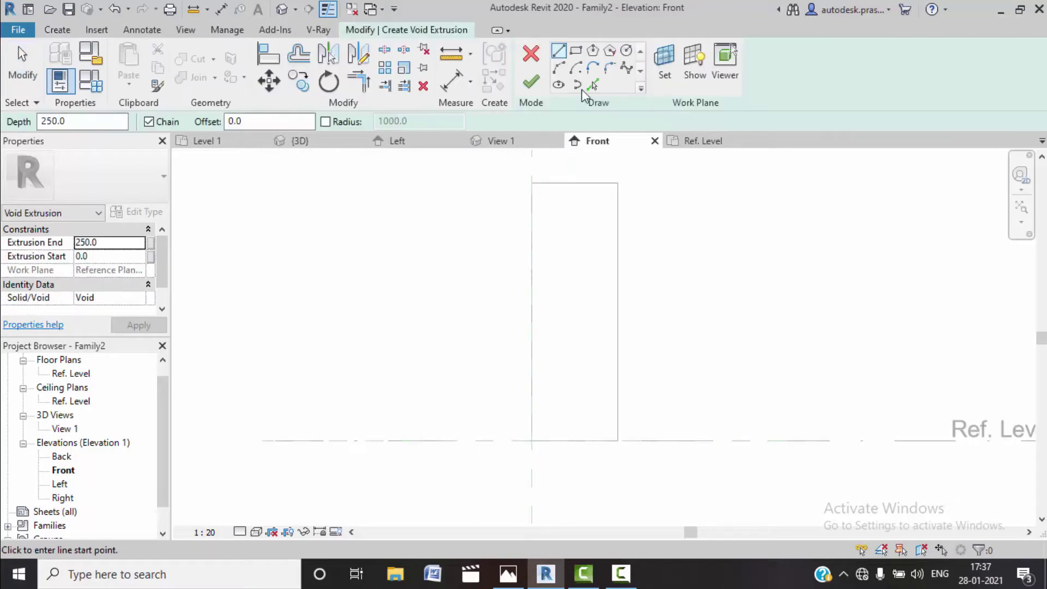
{"action": "left_click", "coordinate": [532, 184]}
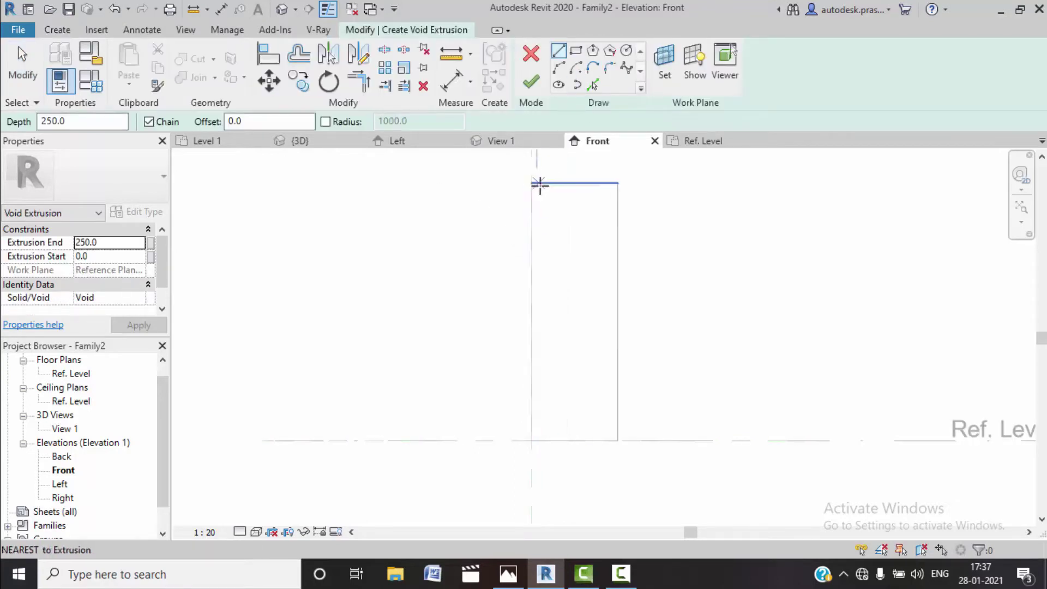
{"action": "middle_click_drag", "start_coordinate": [571, 213], "coordinate": [562, 195]}
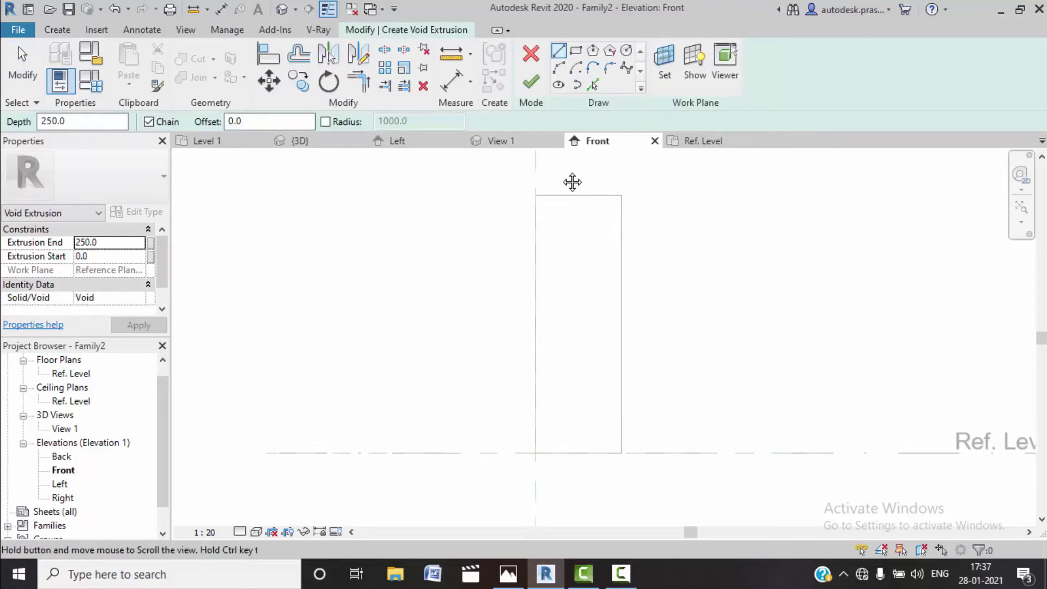
{"action": "left_click", "coordinate": [575, 50]}
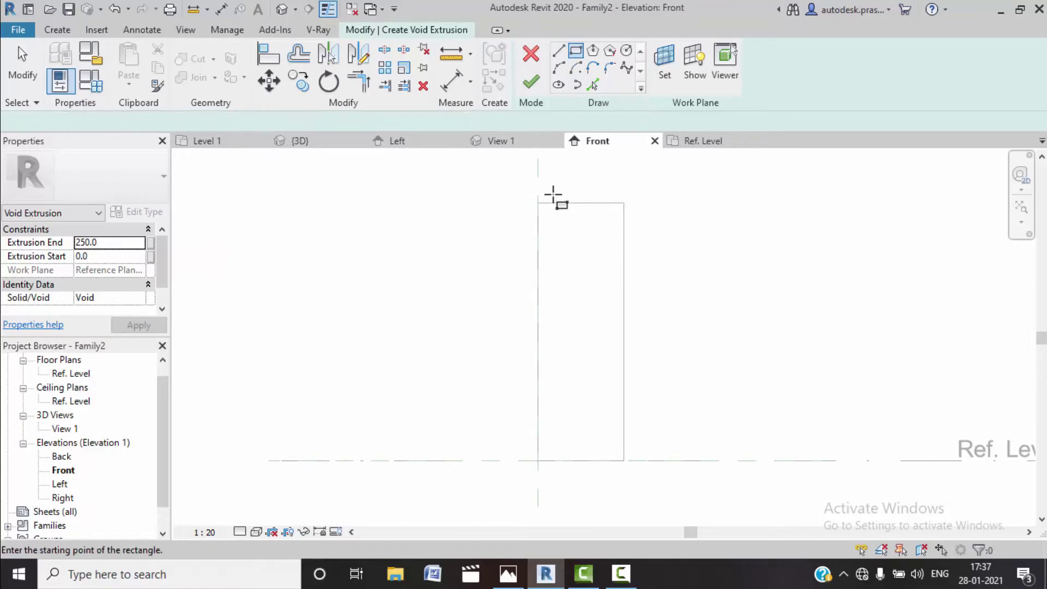
{"action": "left_click", "coordinate": [550, 202]}
{"action": "middle_click_drag", "start_coordinate": [571, 402], "coordinate": [560, 379]}
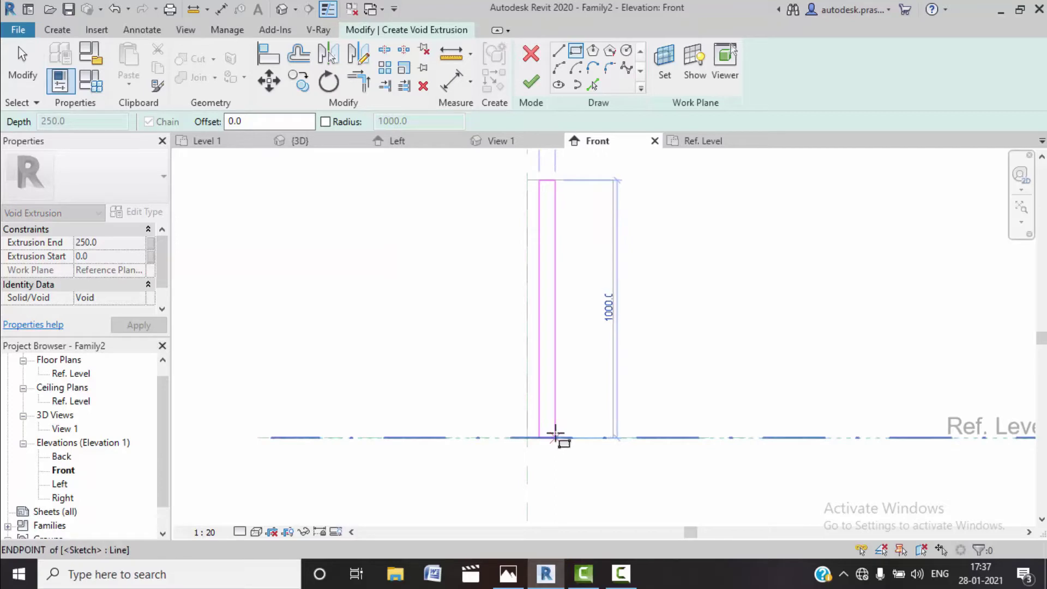
{"action": "left_click", "coordinate": [555, 437]}
Move the void rectangle's top edge slightly lower down the leg.
{"action": "right_click", "coordinate": [668, 252]}
{"action": "left_click", "coordinate": [704, 260]}
{"action": "right_click", "coordinate": [691, 254]}
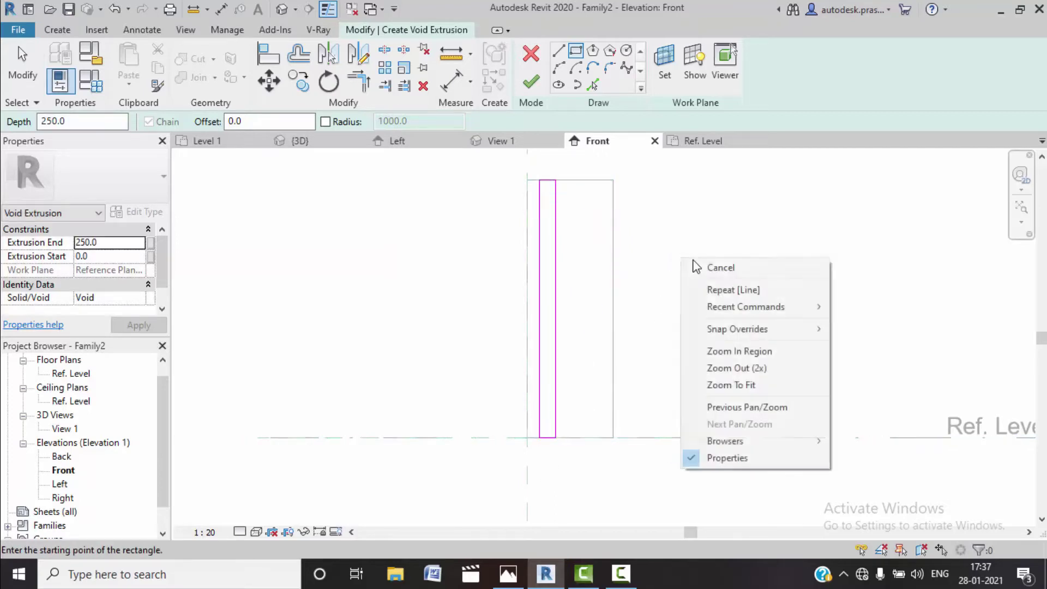
{"action": "left_click", "coordinate": [719, 266]}
{"action": "key", "text": "Escape"}
{"action": "left_click", "coordinate": [548, 180]}
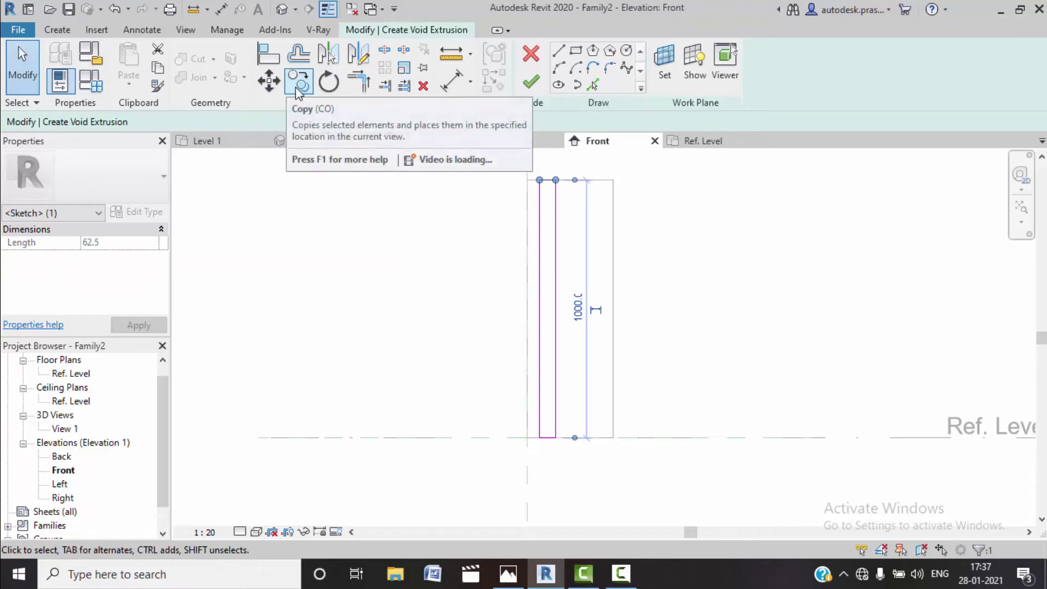
{"action": "left_click", "coordinate": [268, 80]}
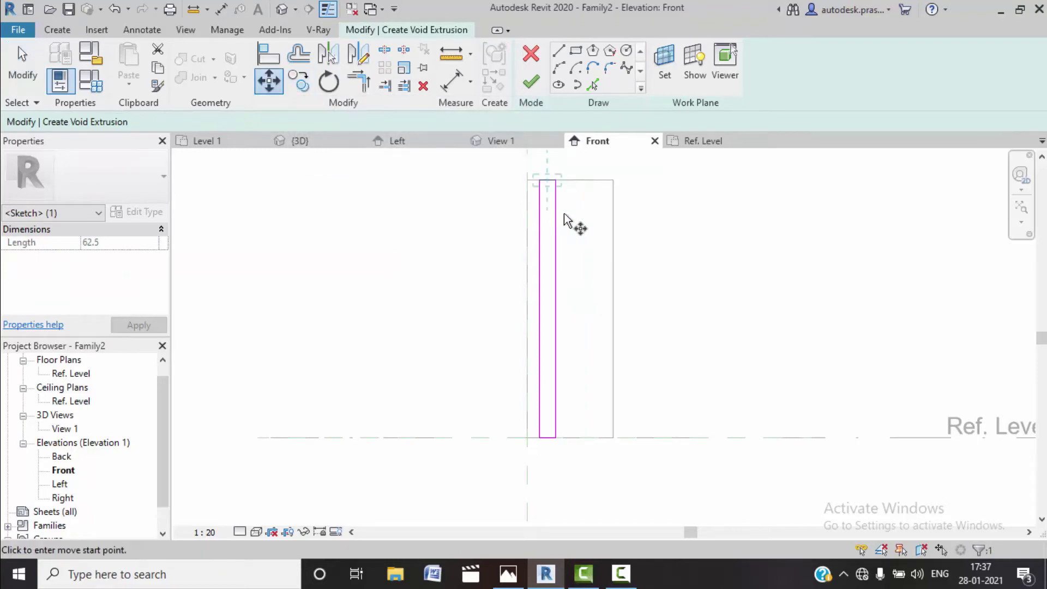
{"action": "left_click", "coordinate": [540, 180]}
{"action": "left_click", "coordinate": [540, 196]}
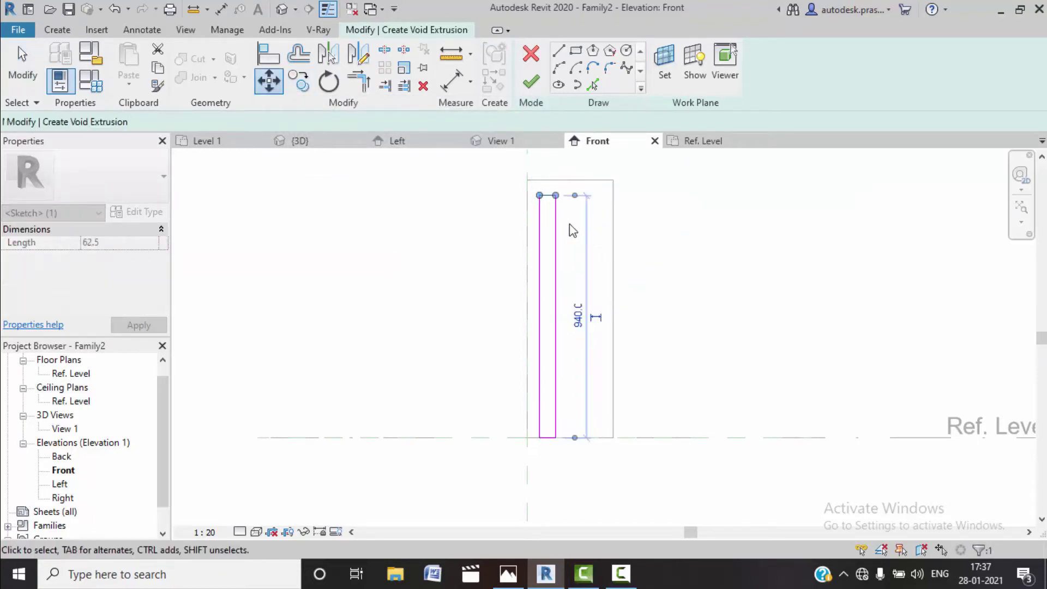
{"action": "key", "text": "Escape"}
Mirror-copy the void rectangle about its vertical midline and finish the void extrusion.
{"action": "left_click_drag", "start_coordinate": [525, 184], "coordinate": [586, 462]}
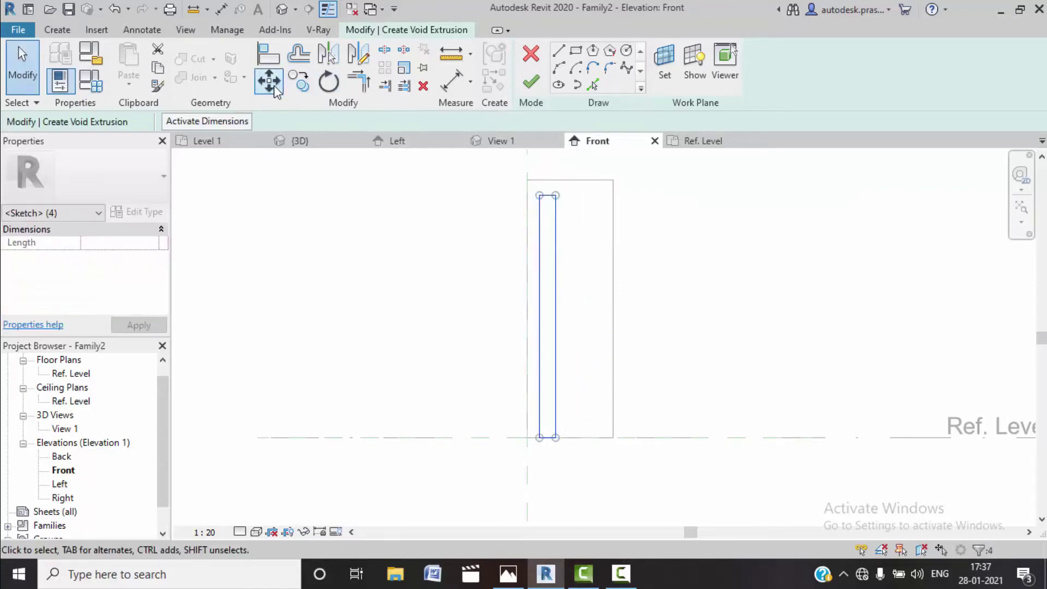
{"action": "left_click", "coordinate": [356, 62]}
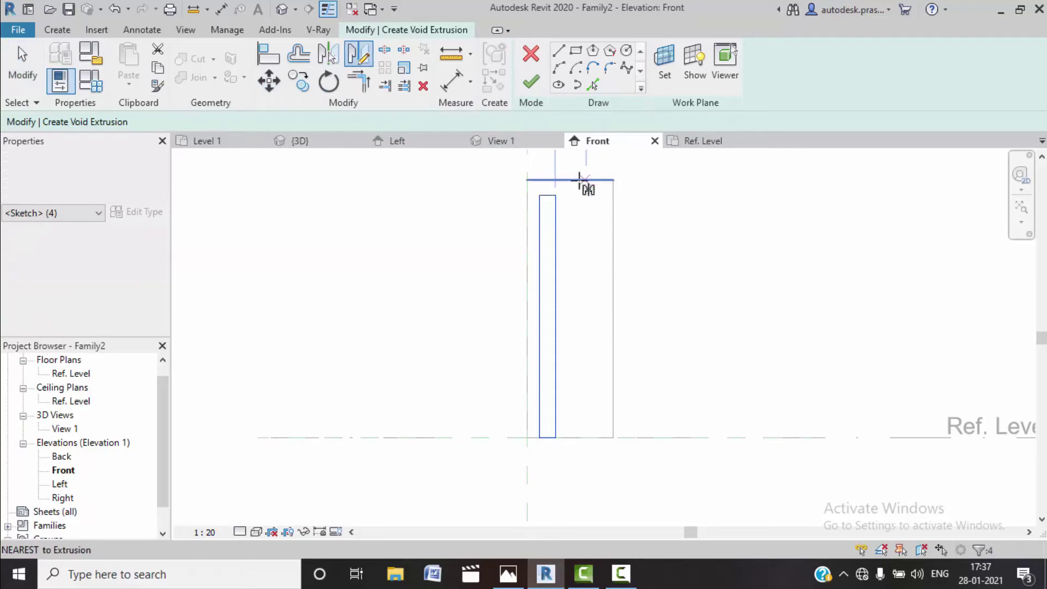
{"action": "left_click", "coordinate": [570, 180]}
{"action": "left_click", "coordinate": [570, 437]}
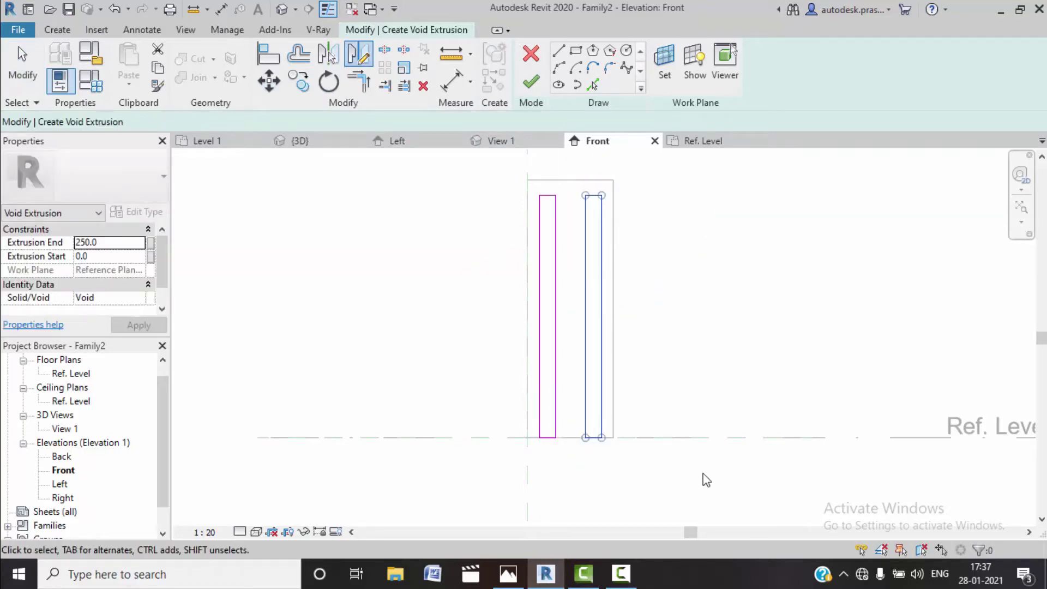
{"action": "left_click", "coordinate": [652, 295]}
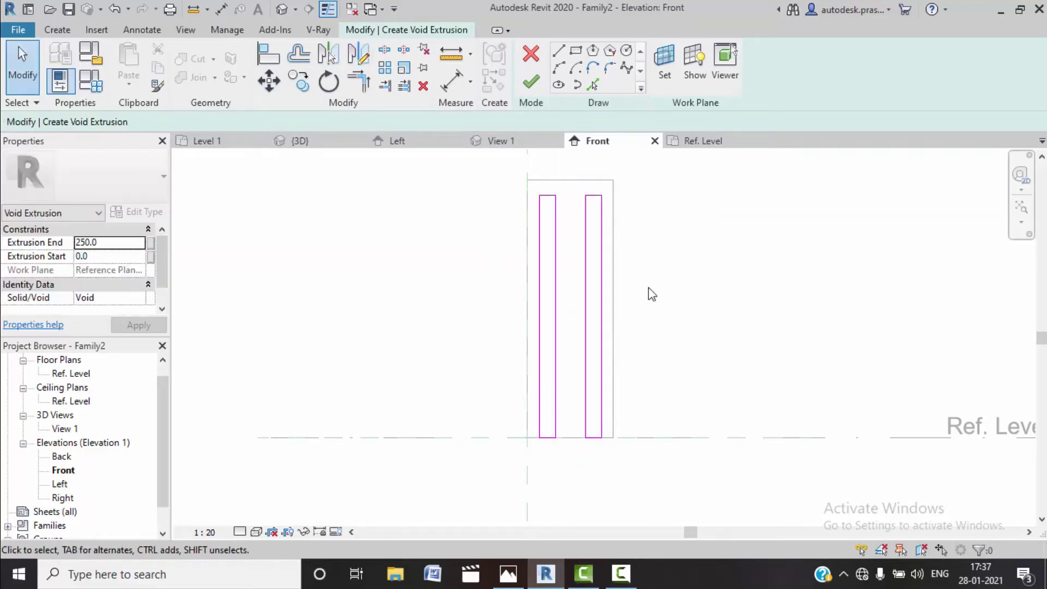
{"action": "left_click", "coordinate": [530, 84]}
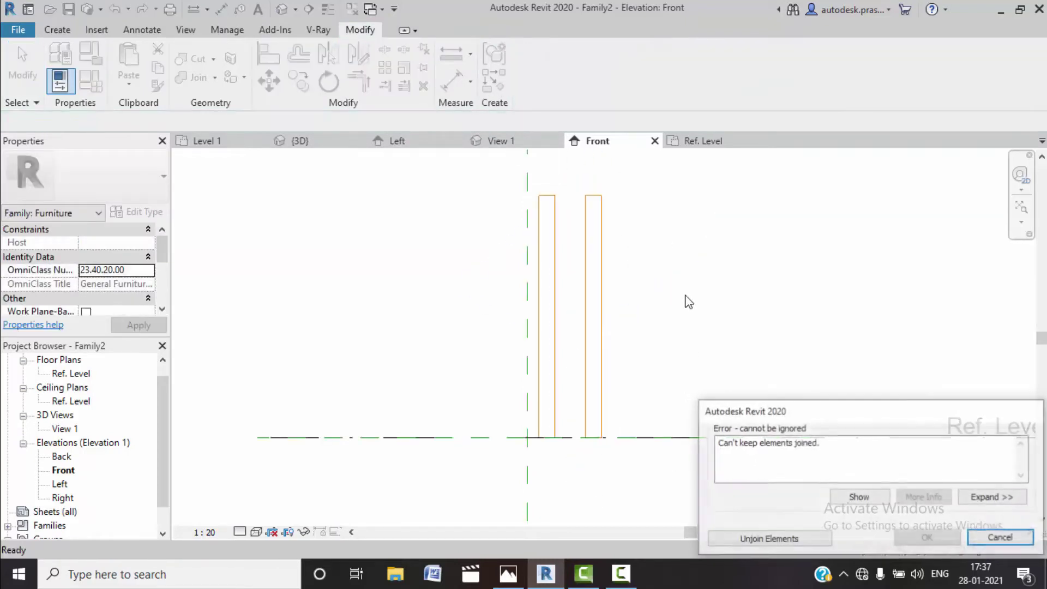
Unjoin the elements to clear the error and view the family in Realistic 3D.
{"action": "left_click", "coordinate": [748, 540]}
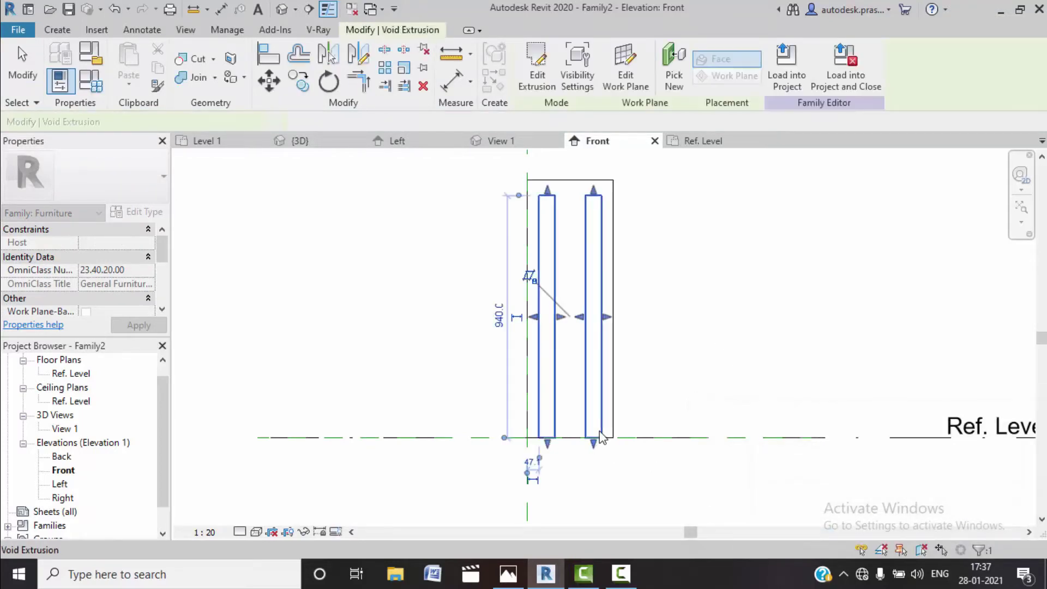
{"action": "middle_click_drag", "start_coordinate": [638, 374], "coordinate": [637, 375]}
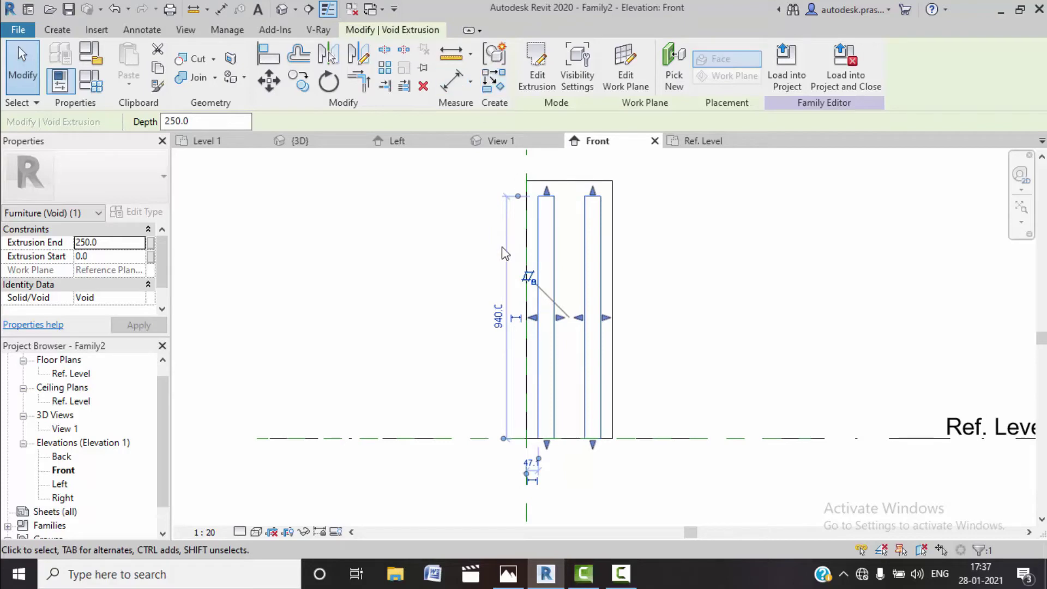
{"action": "left_click", "coordinate": [470, 271]}
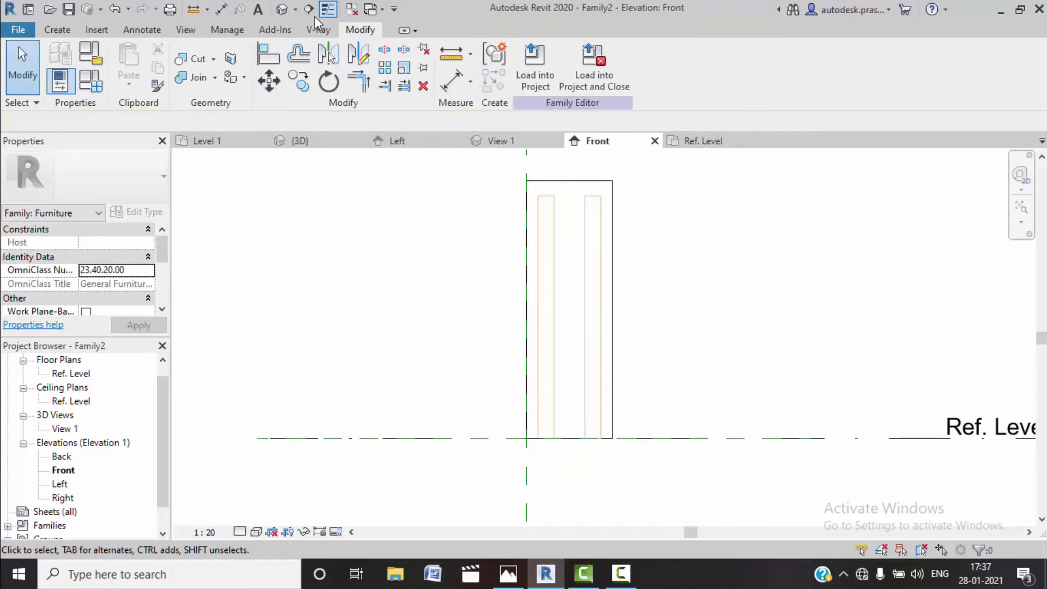
{"action": "left_click", "coordinate": [281, 9]}
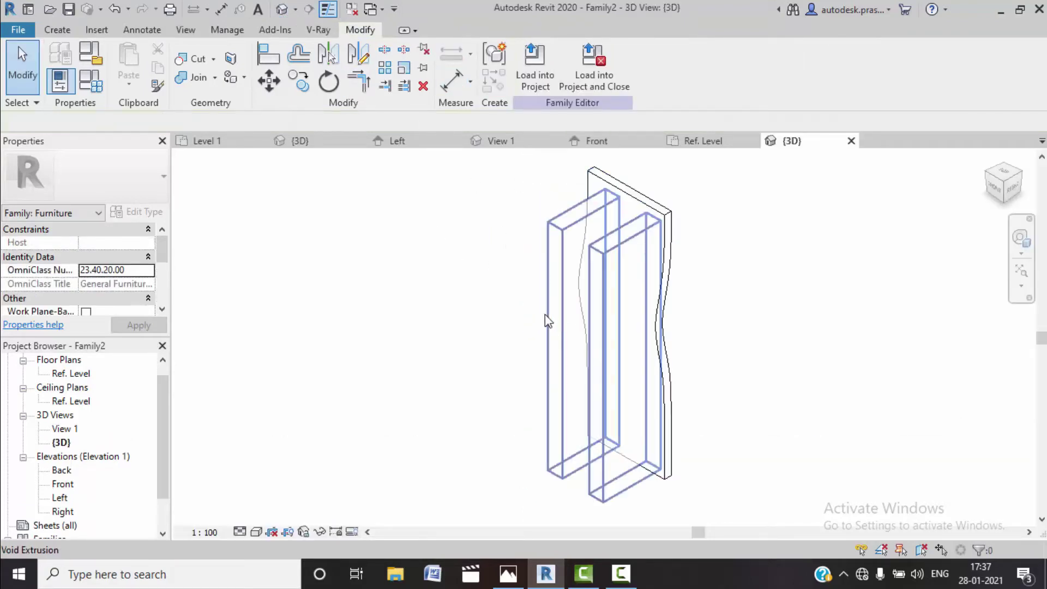
{"action": "left_click", "coordinate": [257, 533]}
{"action": "left_click", "coordinate": [268, 501]}
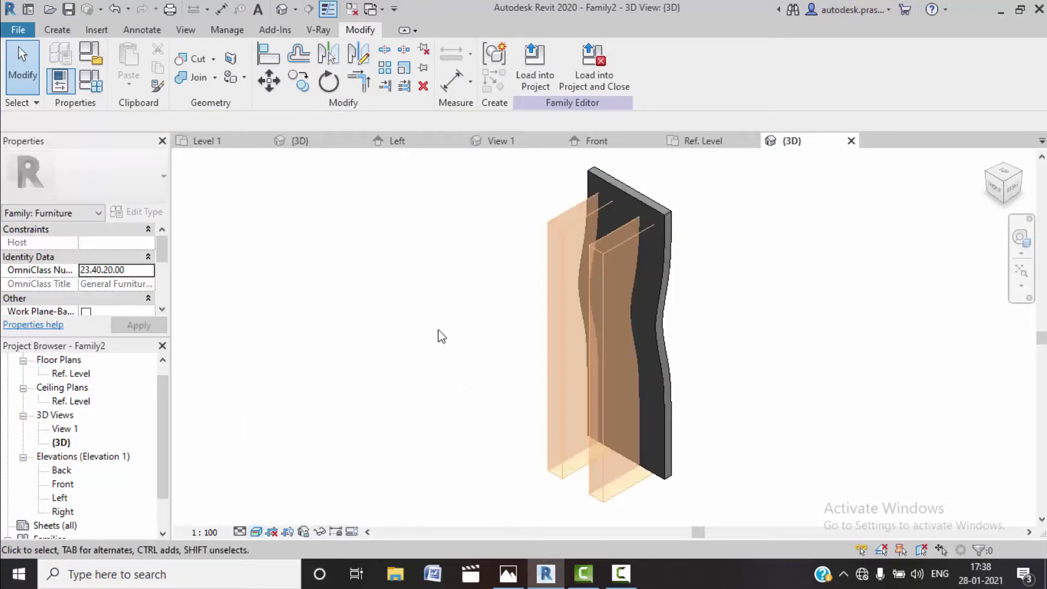
{"action": "mouse_move", "coordinate": [380, 361]}
{"action": "middle_mouse_down", "text": "shift"}
{"action": "mouse_move", "coordinate": [479, 404]}
{"action": "mouse_move", "coordinate": [603, 374]}
{"action": "mouse_move", "coordinate": [544, 386]}
{"action": "mouse_move", "coordinate": [444, 371]}
{"action": "mouse_move", "coordinate": [479, 386]}
{"action": "mouse_move", "coordinate": [596, 385]}
{"action": "mouse_move", "coordinate": [638, 400]}
{"action": "mouse_move", "coordinate": [652, 440]}
{"action": "mouse_move", "coordinate": [606, 423]}
{"action": "middle_mouse_up", "text": "shift"}
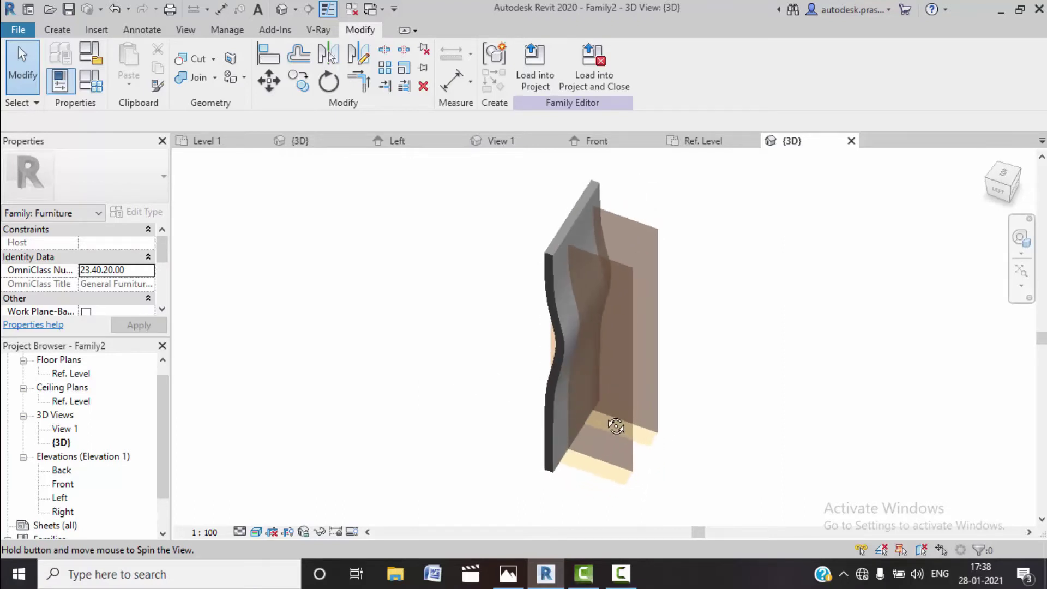
Cut both voids out of the wavy solid with Cut Geometry, then open Left elevation.
{"action": "left_click", "coordinate": [188, 58]}
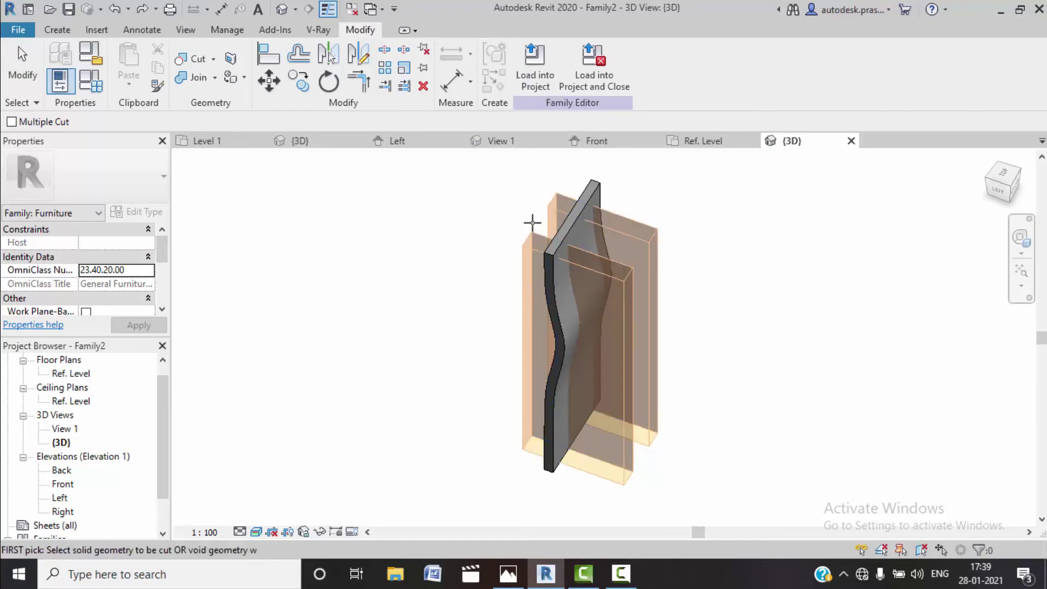
{"action": "left_click", "coordinate": [213, 58]}
{"action": "left_click", "coordinate": [221, 86]}
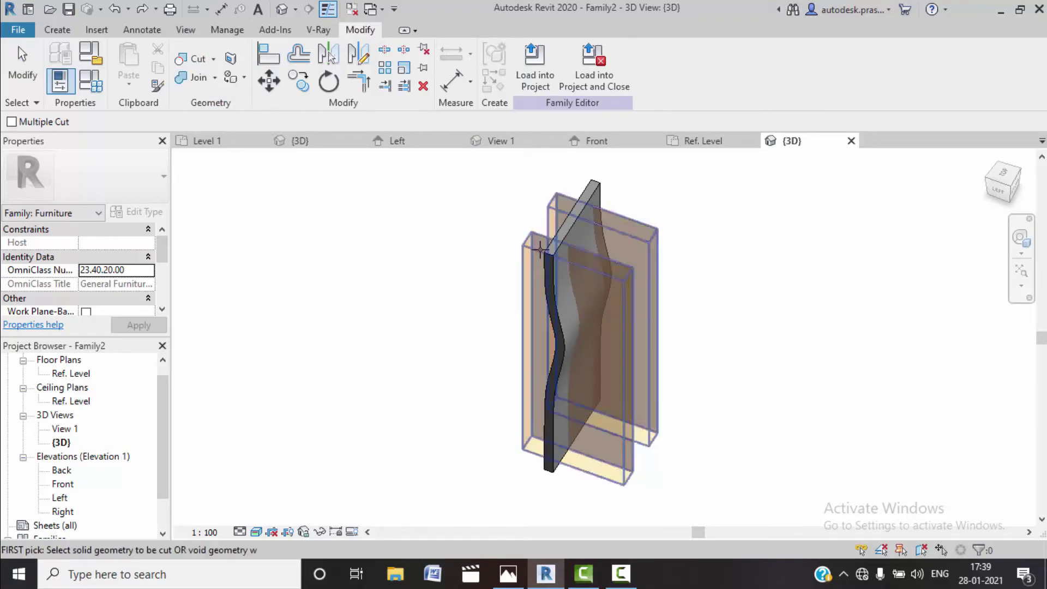
{"action": "left_click", "coordinate": [604, 294]}
{"action": "left_click", "coordinate": [615, 288]}
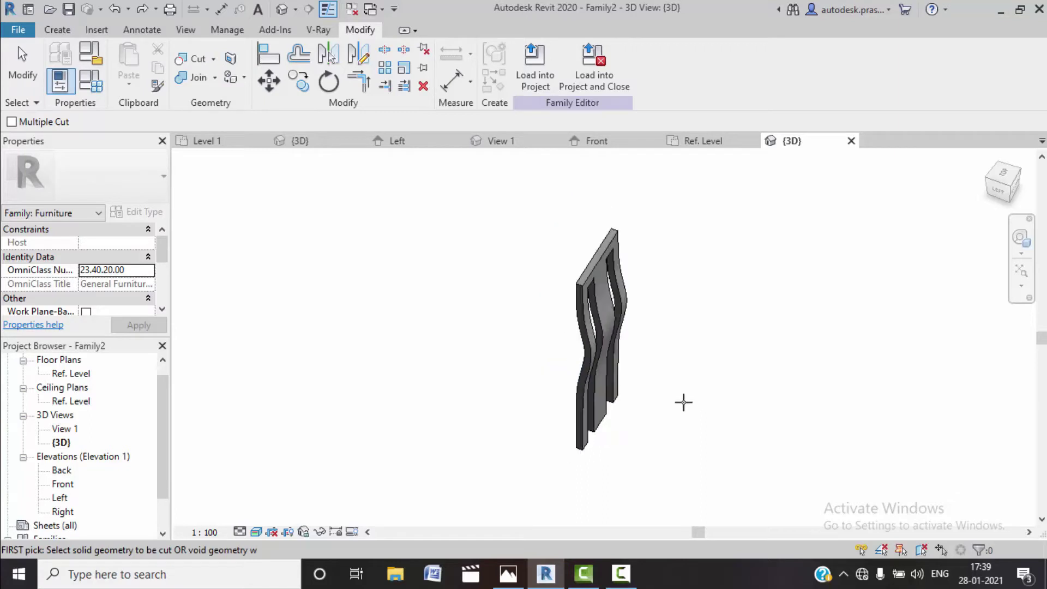
{"action": "mouse_move", "coordinate": [682, 402]}
{"action": "middle_mouse_down", "text": "shift"}
{"action": "mouse_move", "coordinate": [442, 358]}
{"action": "mouse_move", "coordinate": [662, 421]}
{"action": "mouse_move", "coordinate": [718, 340]}
{"action": "mouse_move", "coordinate": [436, 337]}
{"action": "mouse_move", "coordinate": [711, 379]}
{"action": "mouse_move", "coordinate": [698, 382]}
{"action": "middle_mouse_up", "text": "shift"}
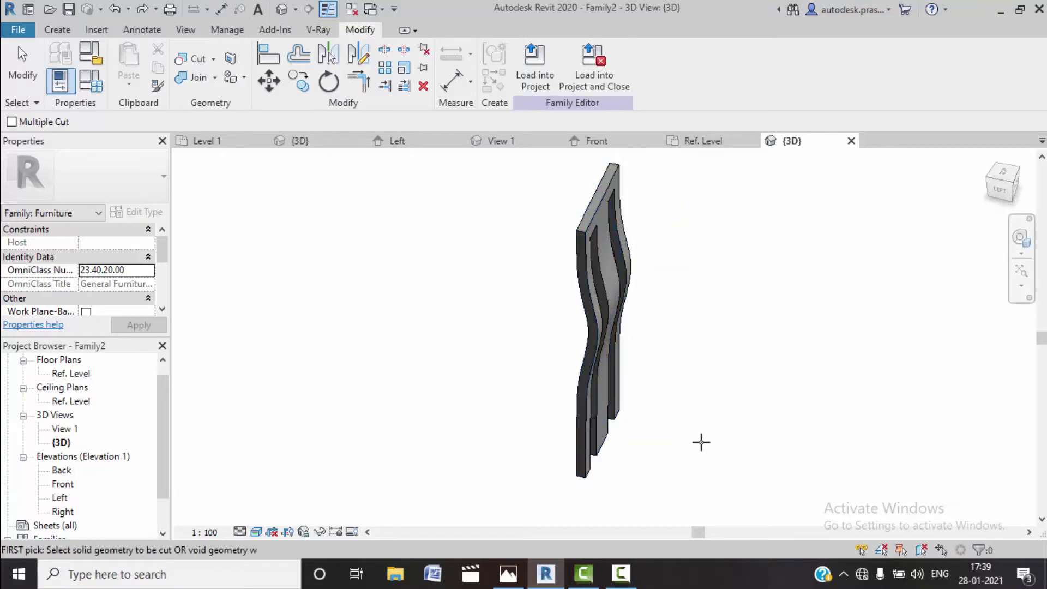
{"action": "left_click", "coordinate": [420, 143]}
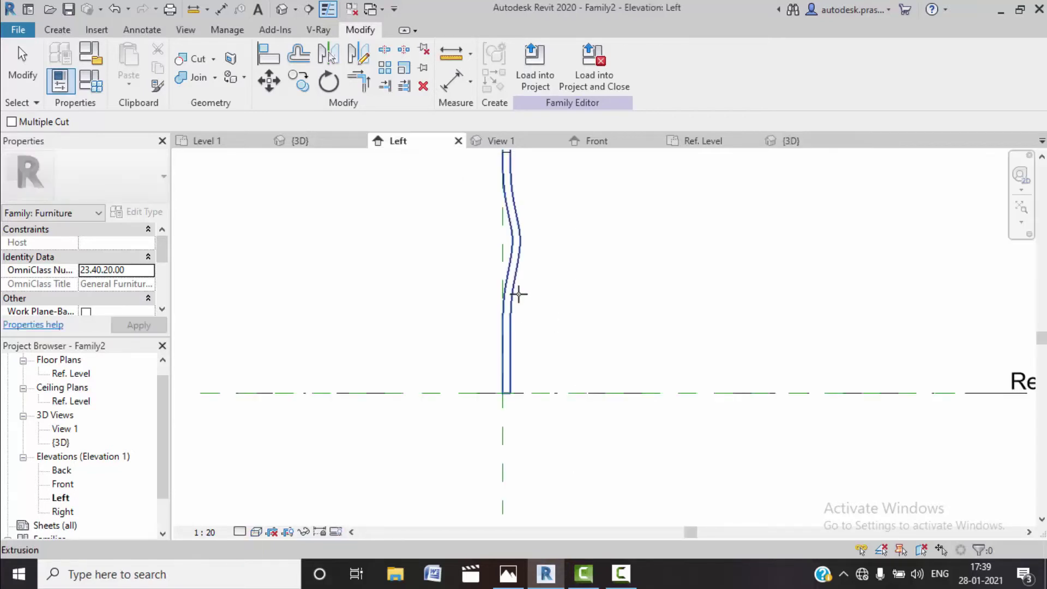
Draw a 320 by 40 rectangle beside the leg profile as a solid extrusion.
{"action": "scroll", "coordinate": [518, 293], "scroll_direction": "up", "scroll_amount": 3}
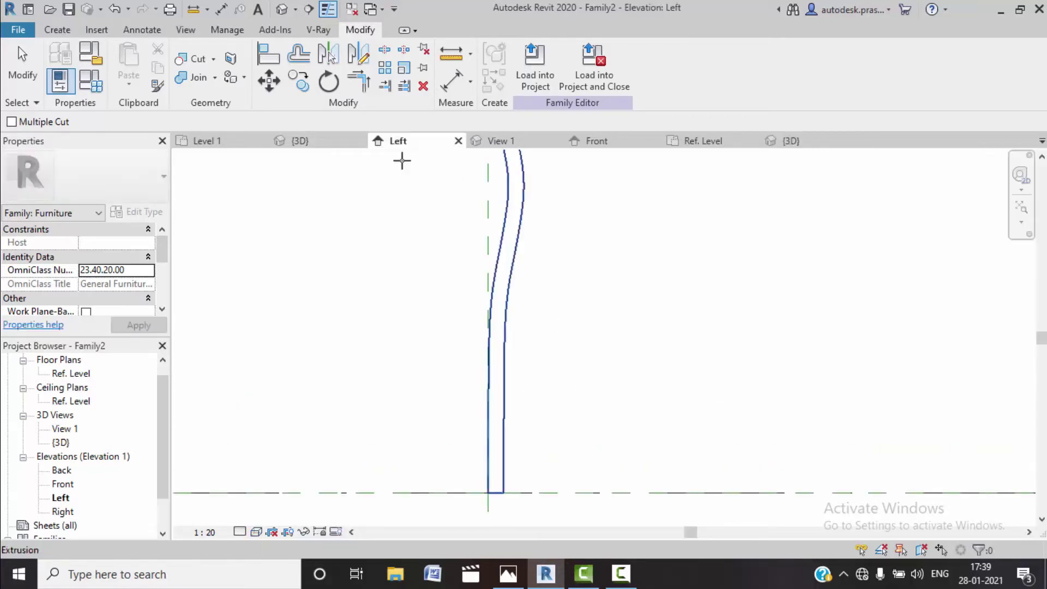
{"action": "left_click", "coordinate": [64, 34]}
{"action": "left_click", "coordinate": [135, 77]}
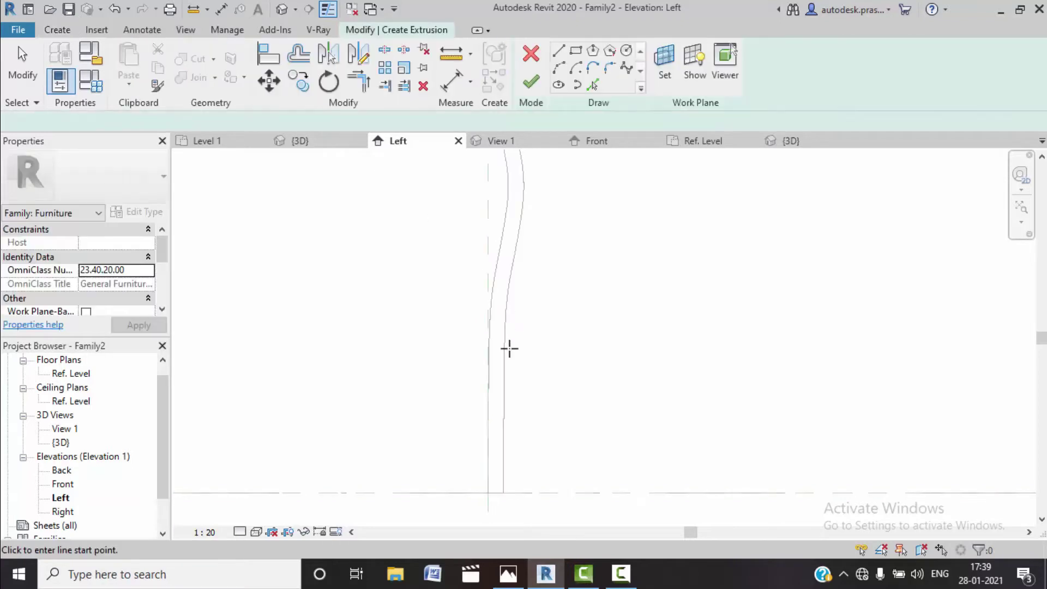
{"action": "left_click", "coordinate": [575, 51]}
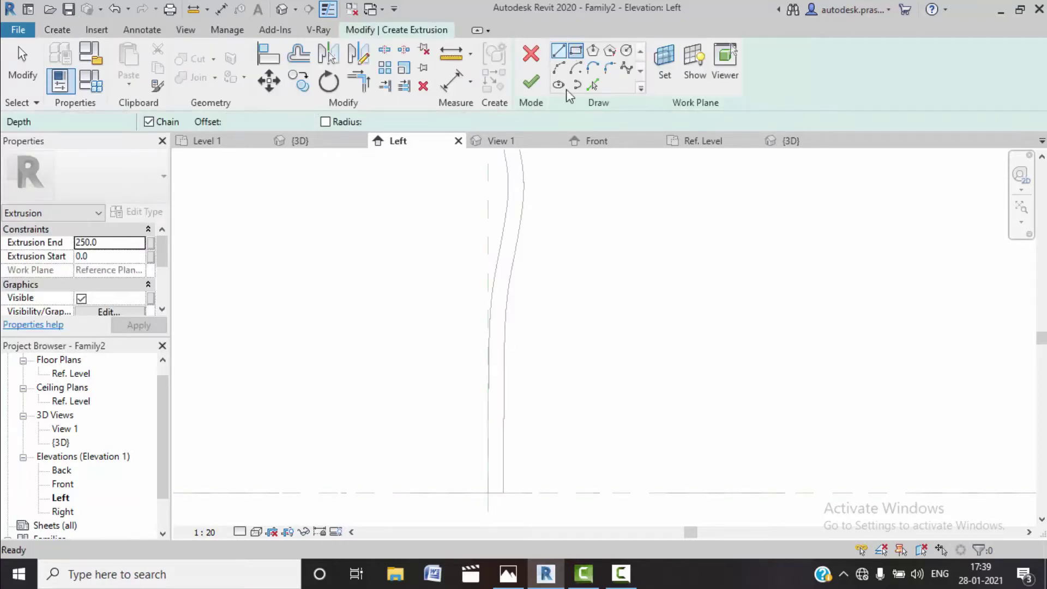
{"action": "left_click", "coordinate": [502, 344]}
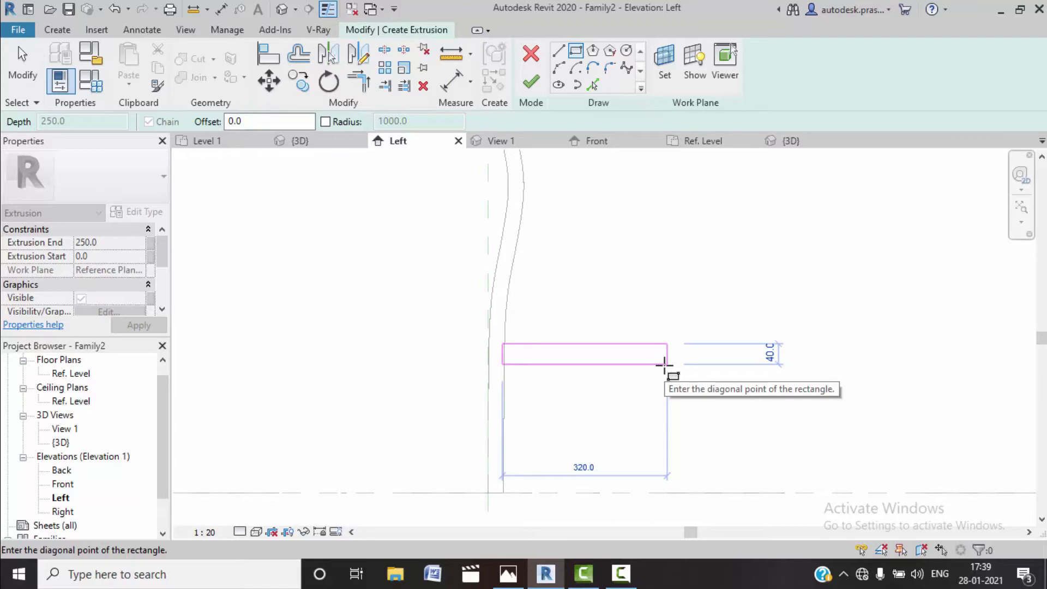
{"action": "left_click", "coordinate": [664, 364]}
{"action": "middle_click_drag", "start_coordinate": [768, 363], "coordinate": [762, 358]}
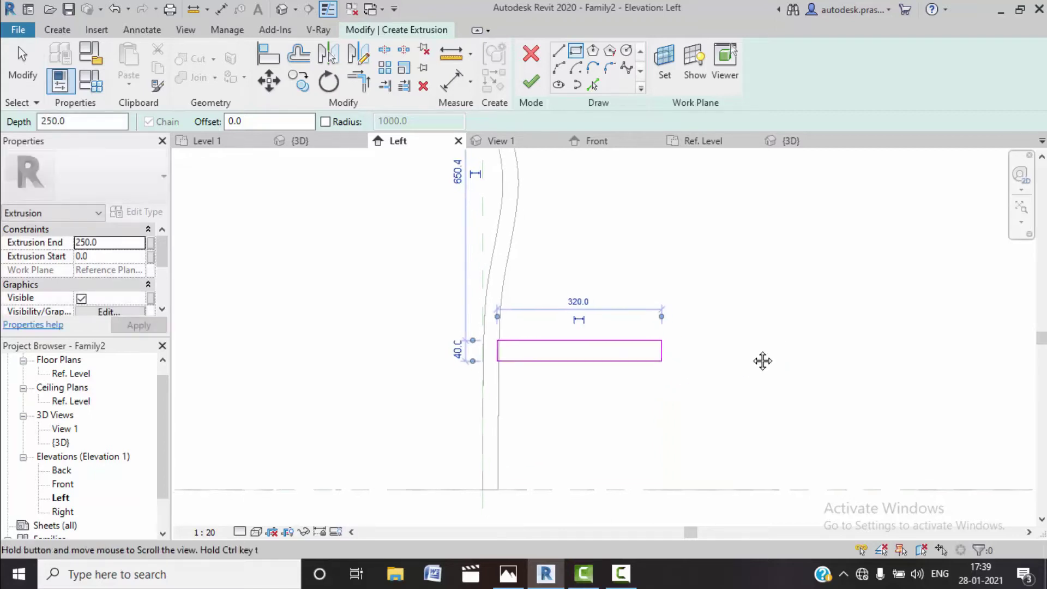
{"action": "left_click", "coordinate": [531, 81]}
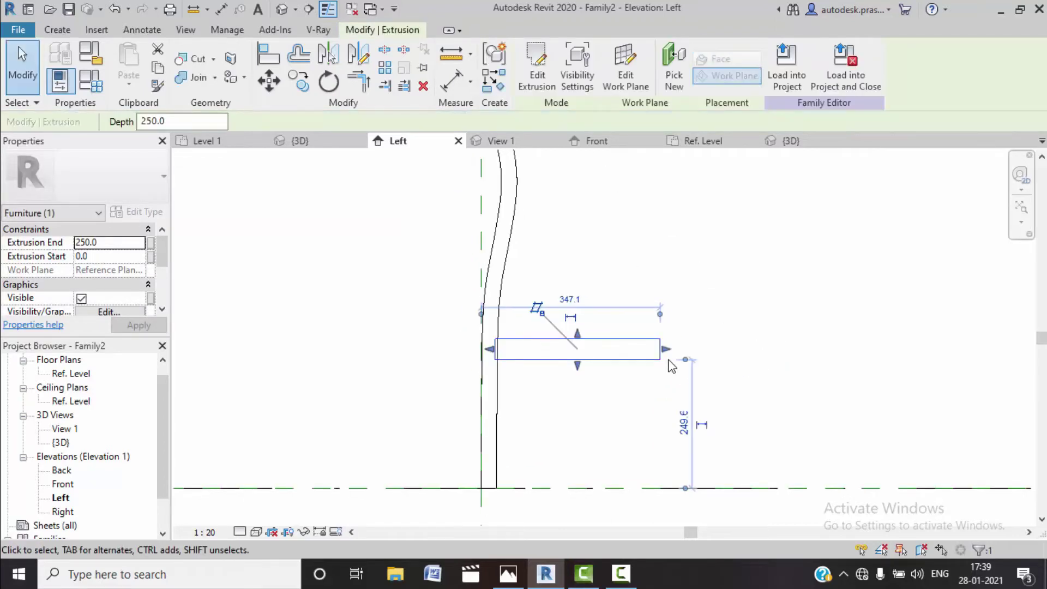
Drag the bar's shape handle to set its extrusion depth to 250.
{"action": "scroll", "coordinate": [674, 366], "scroll_direction": "down", "scroll_amount": 2}
{"action": "scroll", "coordinate": [771, 393], "scroll_direction": "down", "scroll_amount": 1}
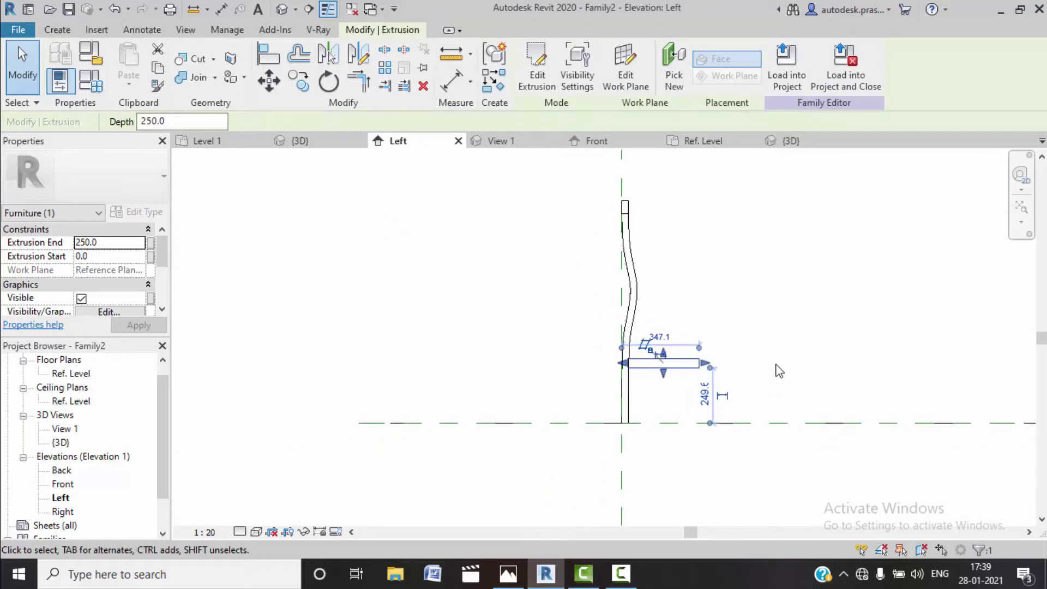
{"action": "scroll", "coordinate": [670, 361], "scroll_direction": "up", "scroll_amount": 2}
{"action": "scroll", "coordinate": [669, 361], "scroll_direction": "up", "scroll_amount": 2}
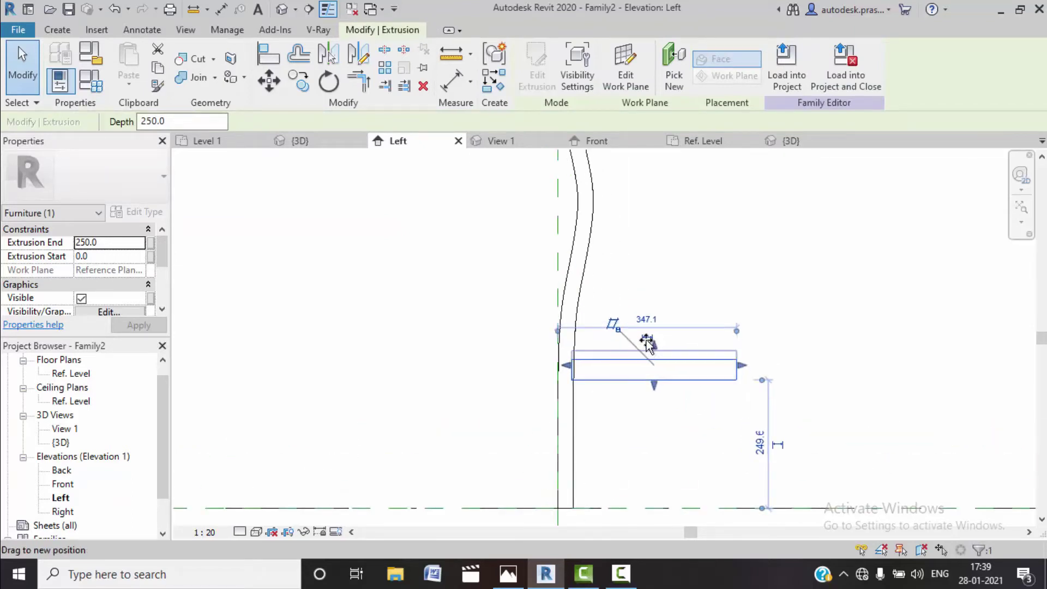
{"action": "mouse_move", "coordinate": [647, 344]}
{"action": "left_mouse_down"}
{"action": "mouse_move", "coordinate": [653, 316]}
{"action": "mouse_move", "coordinate": [698, 378]}
{"action": "mouse_move", "coordinate": [700, 410]}
{"action": "left_mouse_up"}
{"action": "scroll", "coordinate": [588, 316], "scroll_direction": "up", "scroll_amount": 1}
{"action": "scroll", "coordinate": [587, 316], "scroll_direction": "up", "scroll_amount": 2}
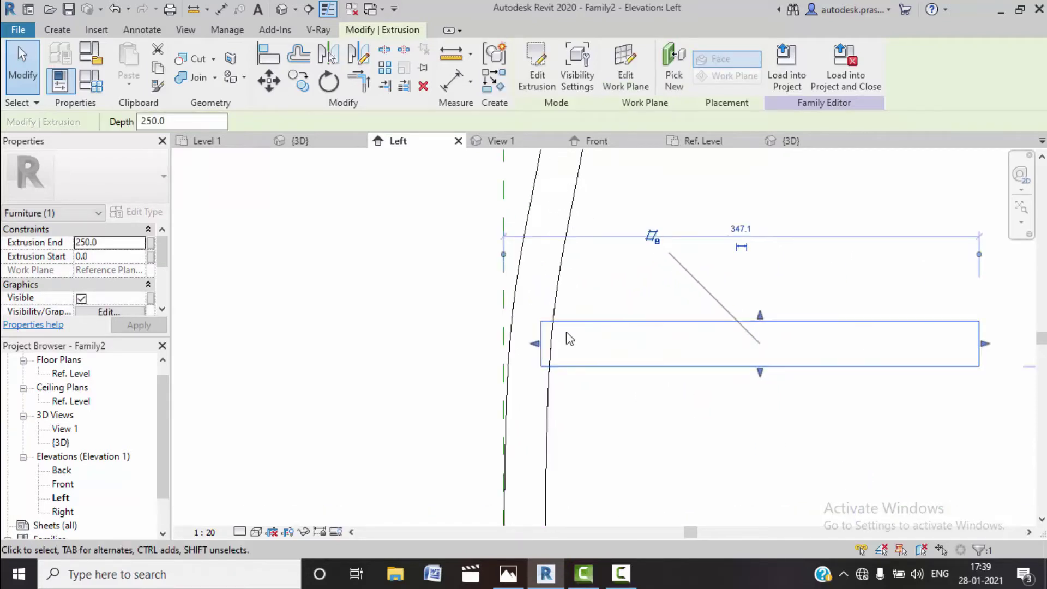
{"action": "scroll", "coordinate": [567, 334], "scroll_direction": "up", "scroll_amount": 2}
Reopen the bar extrusion sketch and abandon a trial arc at its left end.
{"action": "left_click", "coordinate": [523, 86]}
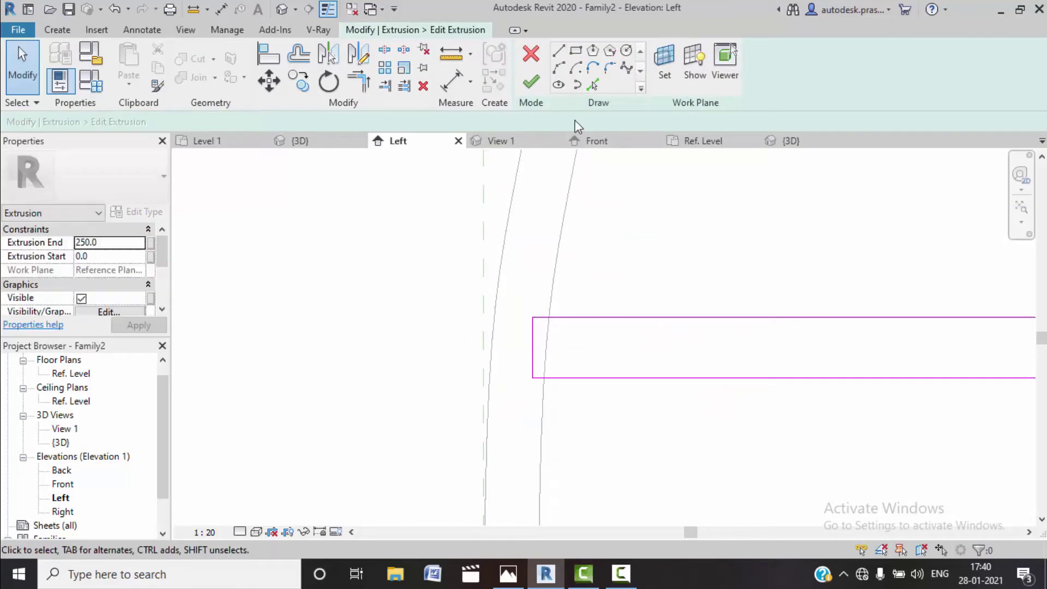
{"action": "left_click", "coordinate": [545, 317]}
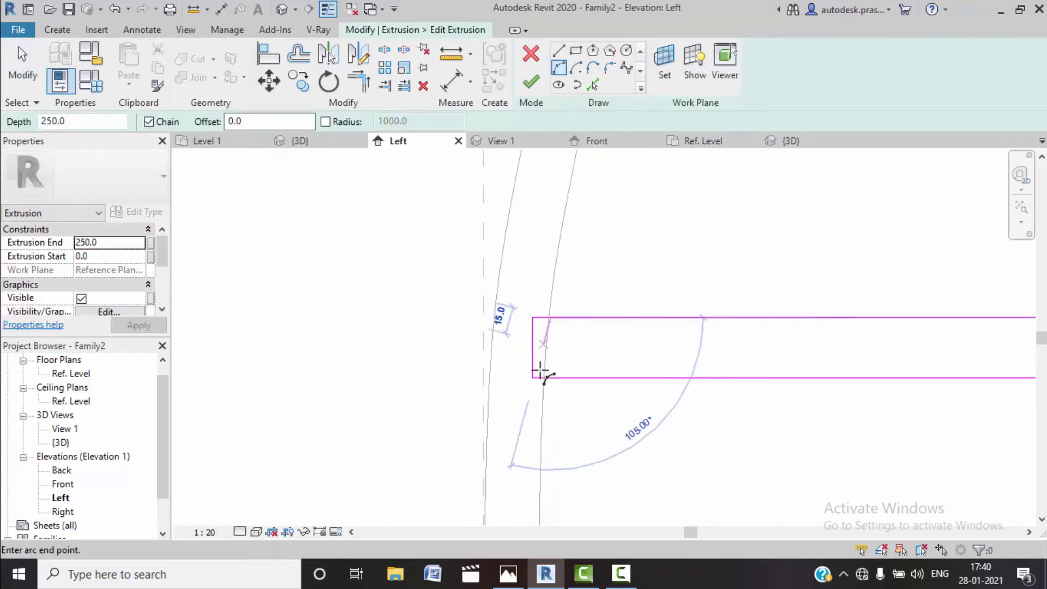
{"action": "left_click", "coordinate": [543, 376]}
{"action": "scroll", "coordinate": [548, 360], "scroll_direction": "up", "scroll_amount": 1}
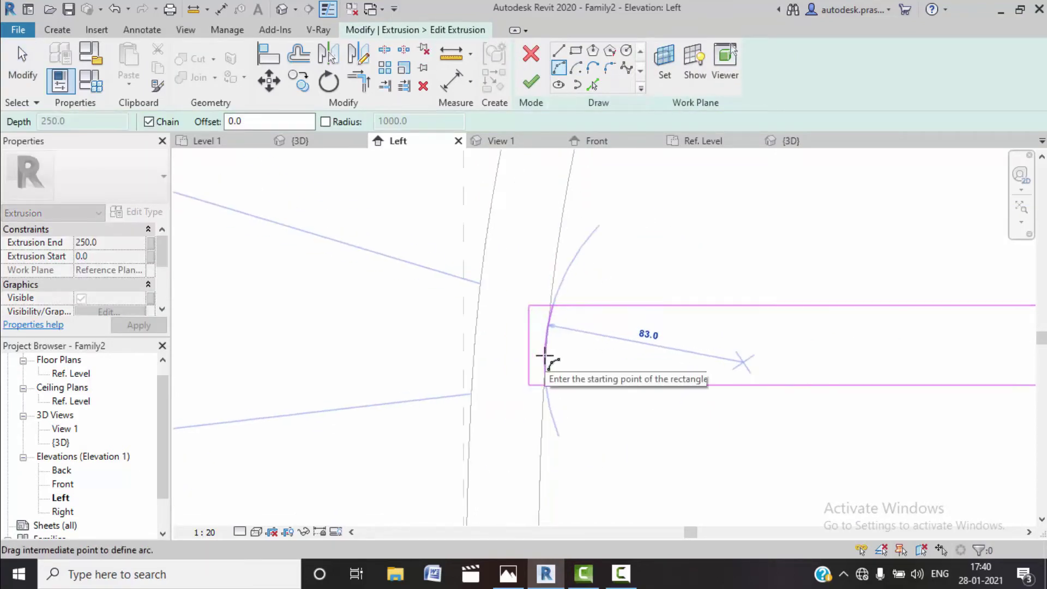
{"action": "scroll", "coordinate": [548, 357], "scroll_direction": "up", "scroll_amount": 2}
{"action": "scroll", "coordinate": [546, 355], "scroll_direction": "up", "scroll_amount": 1}
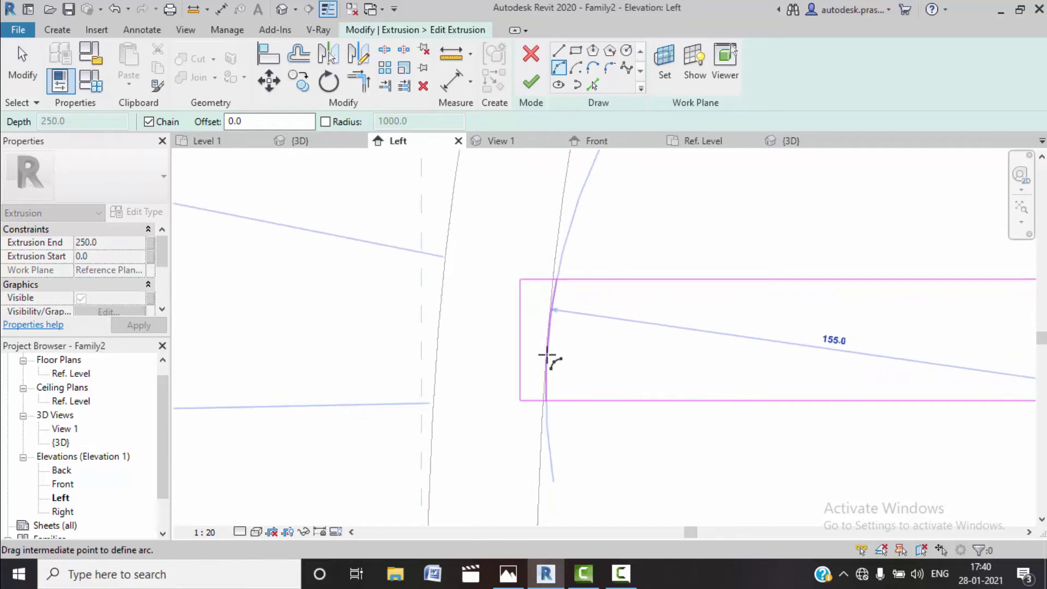
{"action": "key", "text": "Escape"}
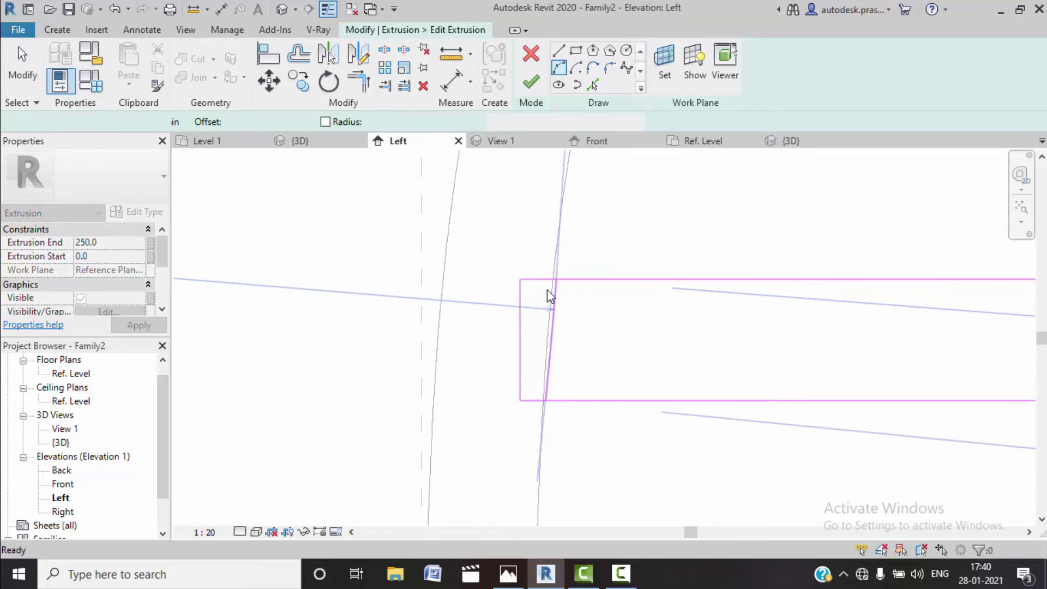
Draw a slanted side line from the bar's top edge to its bottom edge.
{"action": "scroll", "coordinate": [548, 300], "scroll_direction": "down", "scroll_amount": 3}
{"action": "scroll", "coordinate": [548, 322], "scroll_direction": "up", "scroll_amount": 3}
{"action": "scroll", "coordinate": [551, 330], "scroll_direction": "up", "scroll_amount": 3}
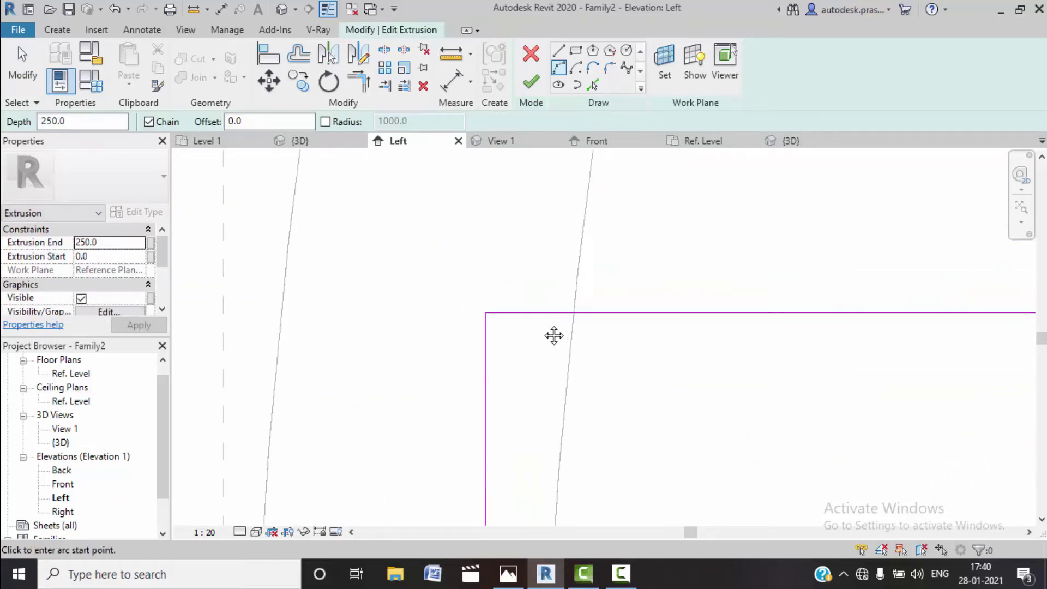
{"action": "scroll", "coordinate": [545, 316], "scroll_direction": "up", "scroll_amount": 2}
{"action": "left_click", "coordinate": [541, 184]}
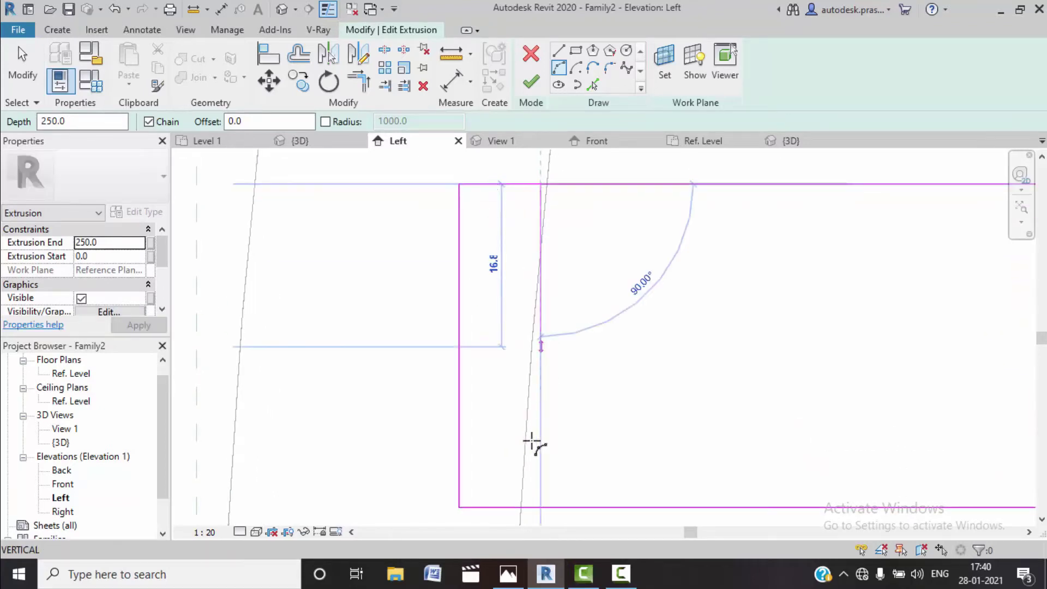
{"action": "left_click", "coordinate": [518, 508]}
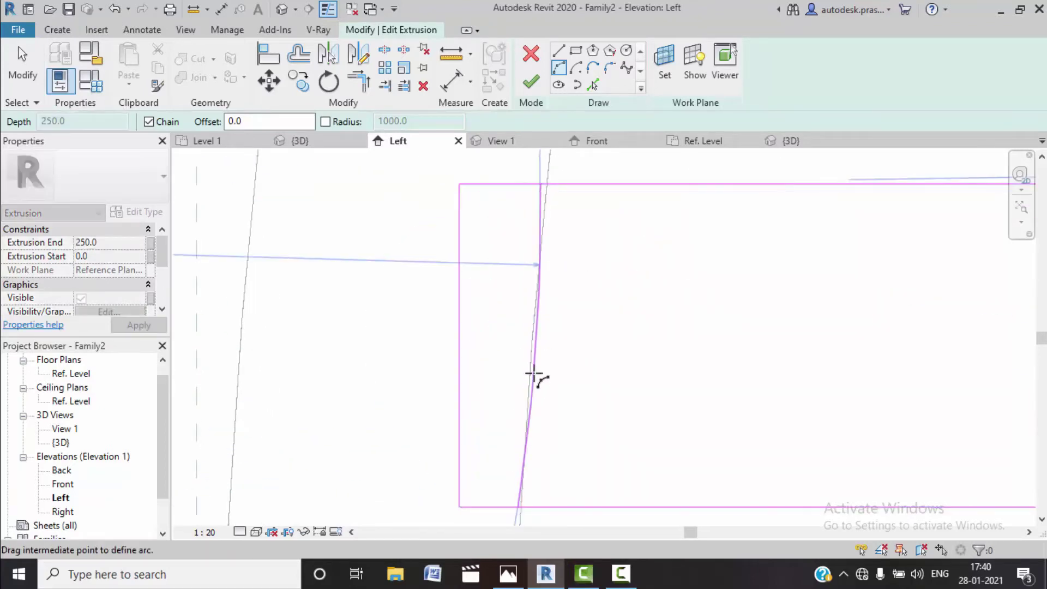
{"action": "left_click", "coordinate": [533, 374]}
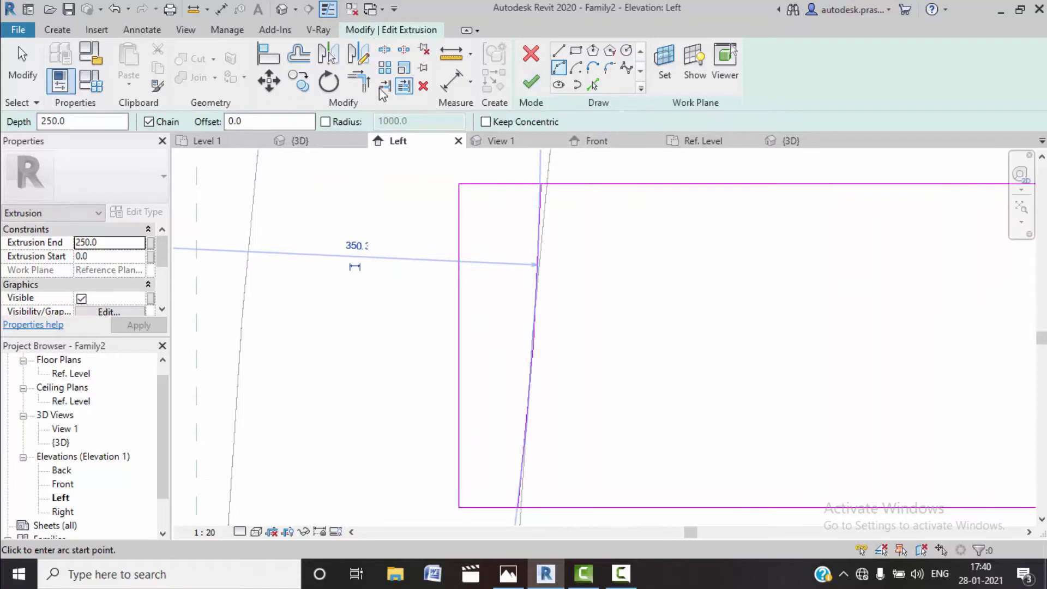
Trim the top and bottom edges to the slanted line and delete the old vertical side.
{"action": "left_click", "coordinate": [357, 82]}
{"action": "left_click", "coordinate": [541, 196]}
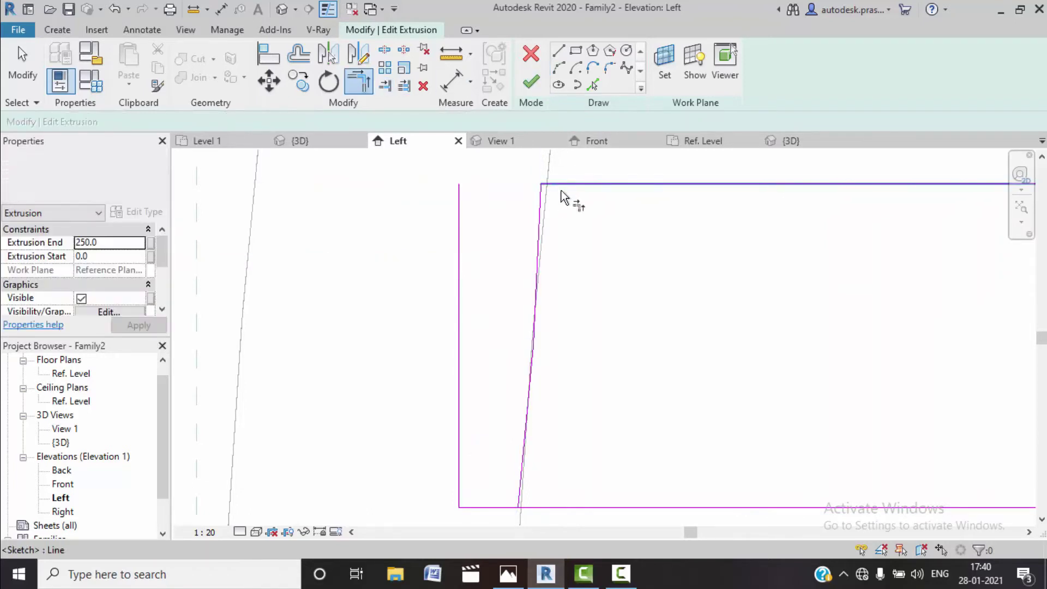
{"action": "left_click", "coordinate": [526, 452]}
{"action": "left_click", "coordinate": [545, 507]}
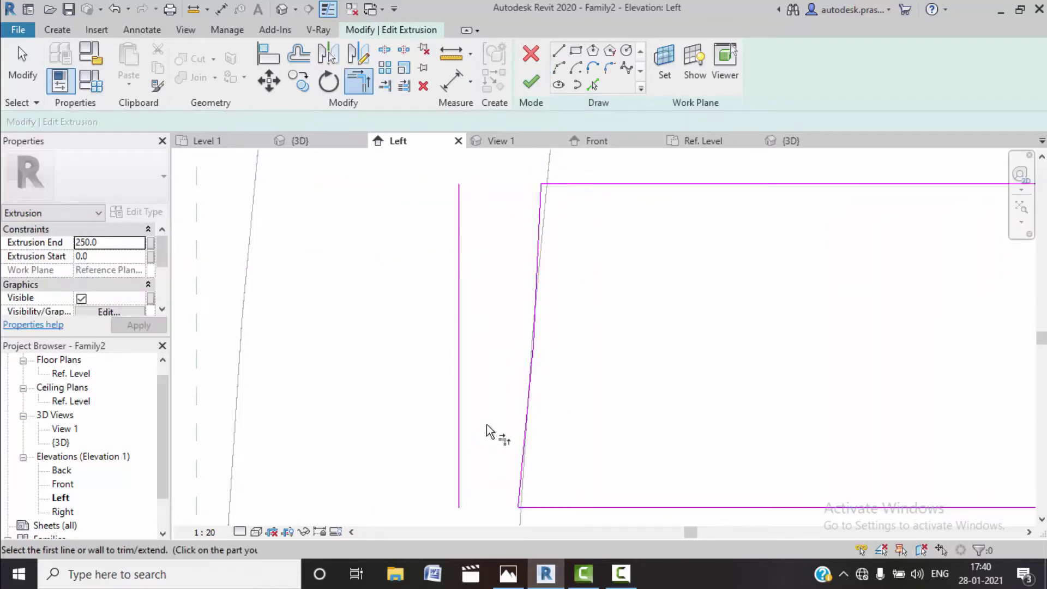
{"action": "key", "text": "Escape"}
{"action": "left_click", "coordinate": [459, 332]}
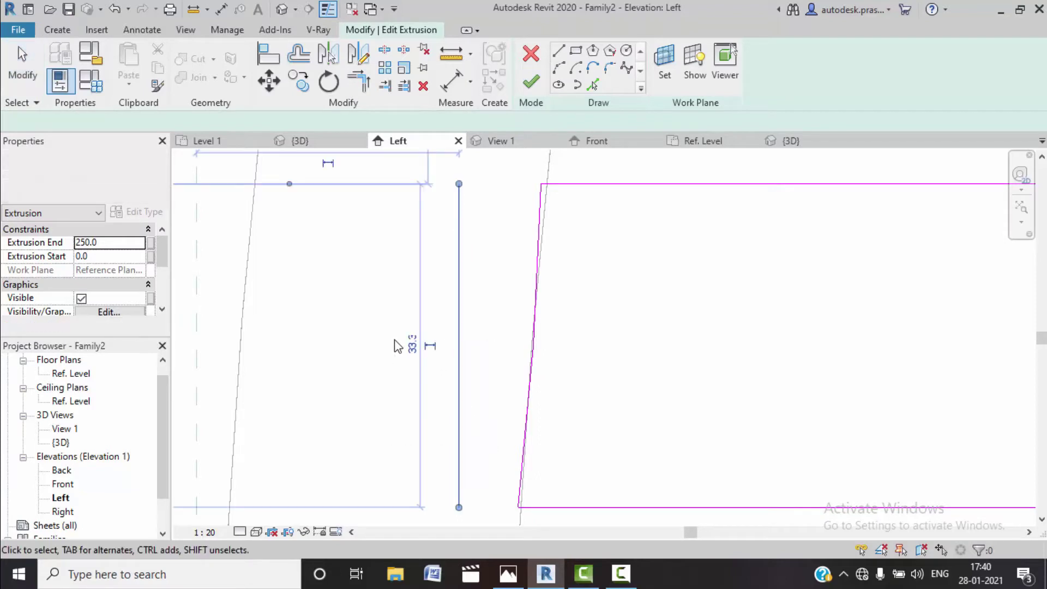
{"action": "key", "text": "Delete"}
Finish the extrusion profile and bring the whole chair outline into view.
{"action": "left_click", "coordinate": [531, 82]}
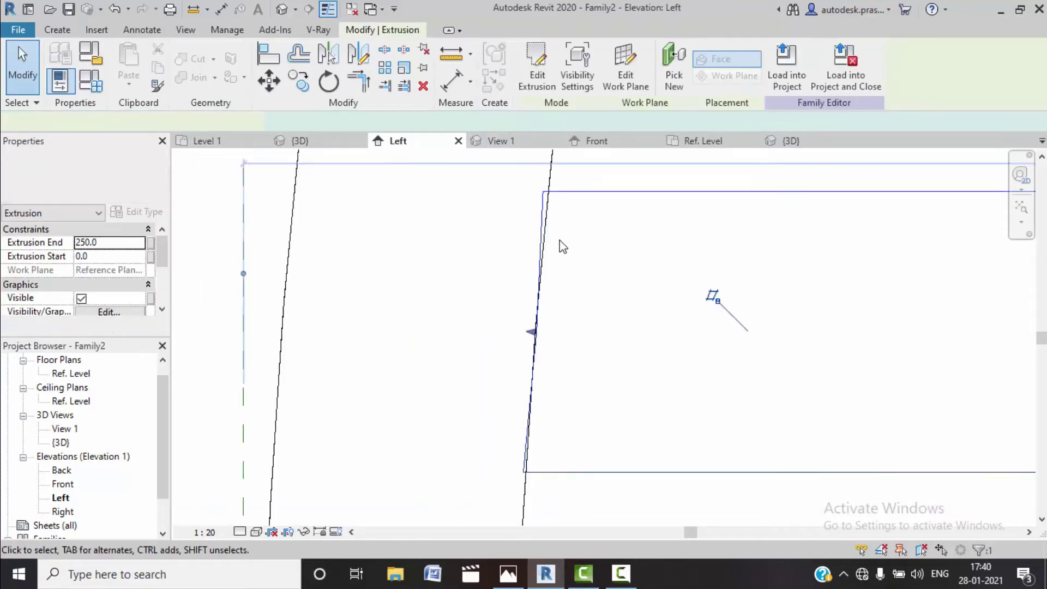
{"action": "scroll", "coordinate": [546, 257], "scroll_direction": "down", "scroll_amount": 3}
{"action": "scroll", "coordinate": [546, 257], "scroll_direction": "down", "scroll_amount": 2}
{"action": "scroll", "coordinate": [619, 345], "scroll_direction": "down", "scroll_amount": 3}
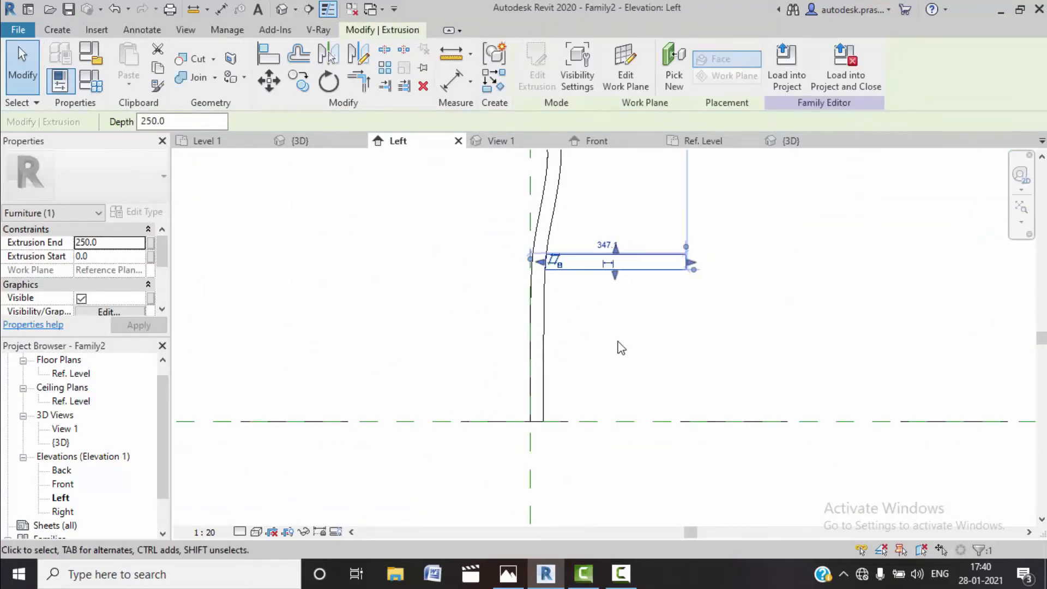
{"action": "middle_click_drag", "start_coordinate": [688, 320], "coordinate": [627, 418]}
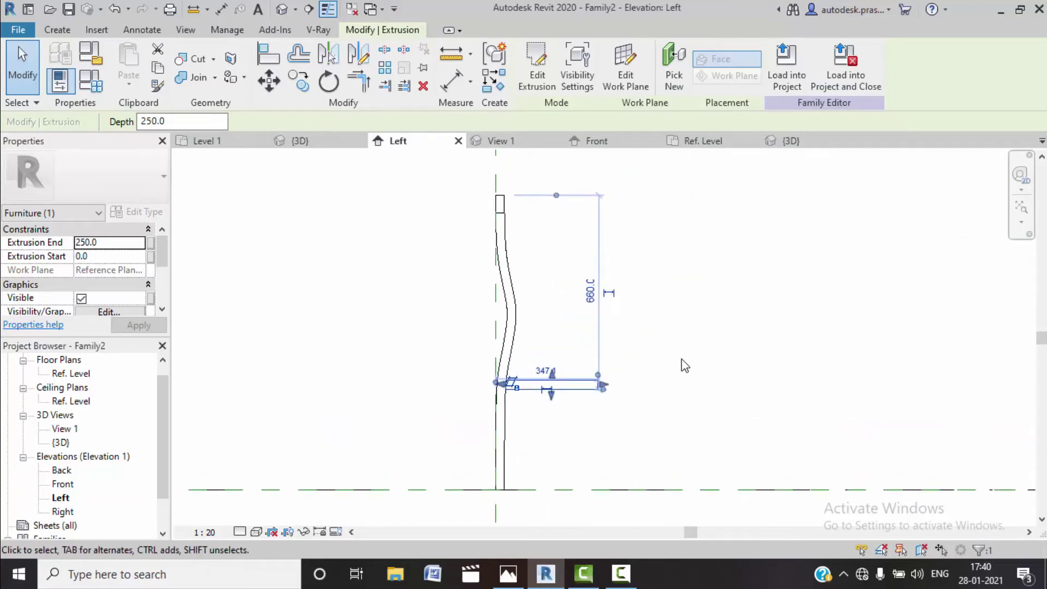
{"action": "key", "text": "Escape"}
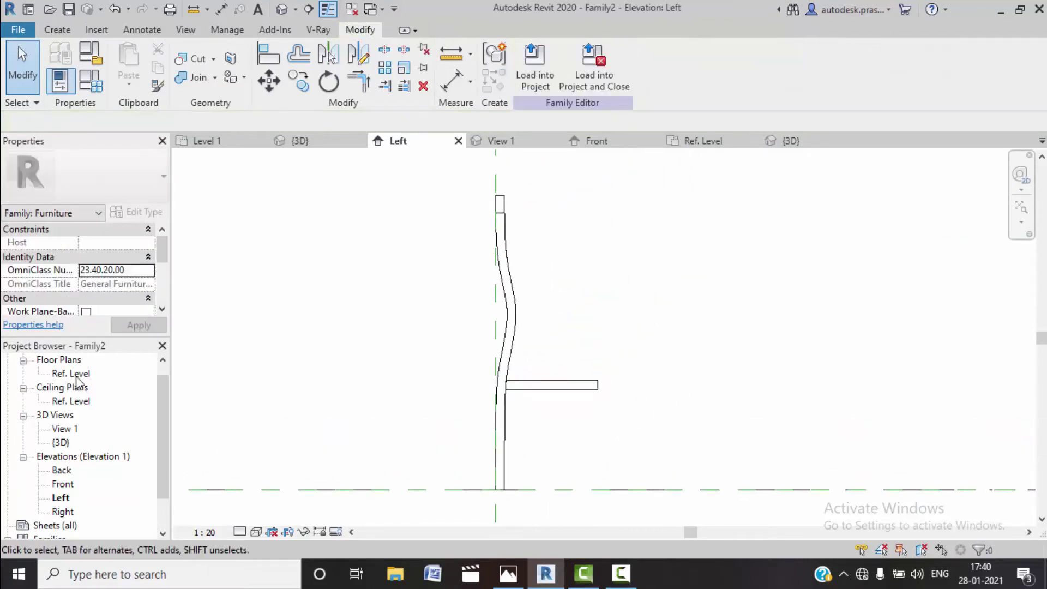
In the Ref. Level plan, stretch the seat extrusion's right edge to the back's right edge.
{"action": "double_click", "coordinate": [77, 375]}
{"action": "scroll", "coordinate": [544, 371], "scroll_direction": "up", "scroll_amount": 3}
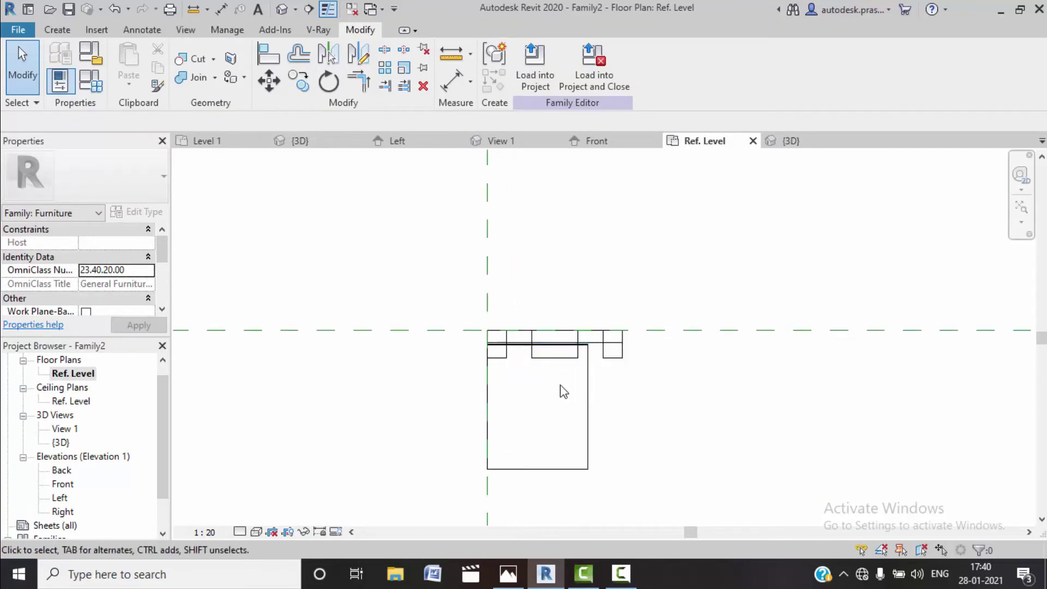
{"action": "left_click", "coordinate": [589, 422]}
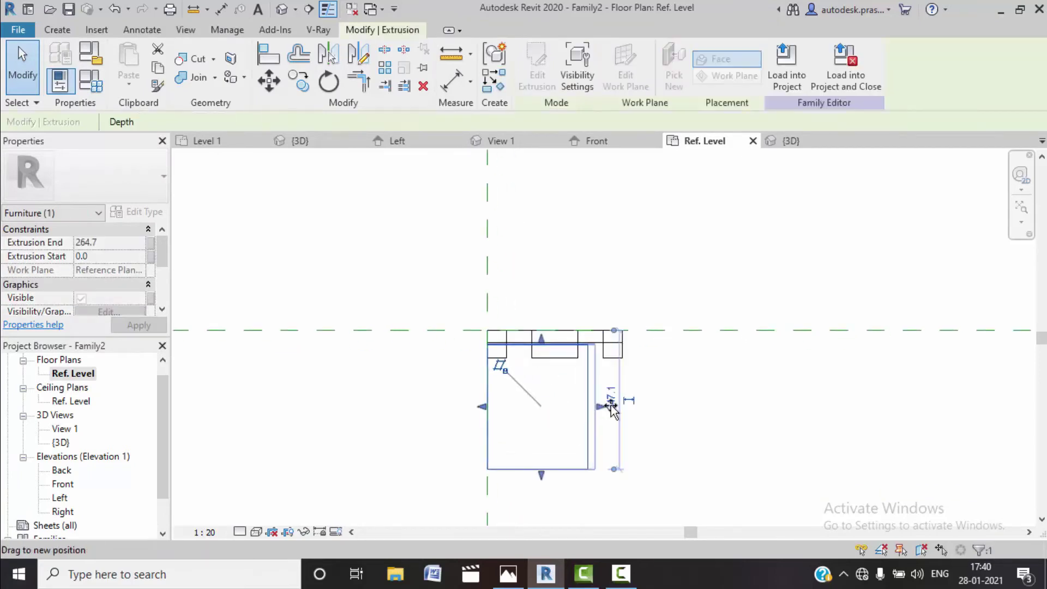
{"action": "left_click_drag", "start_coordinate": [593, 407], "coordinate": [626, 407]}
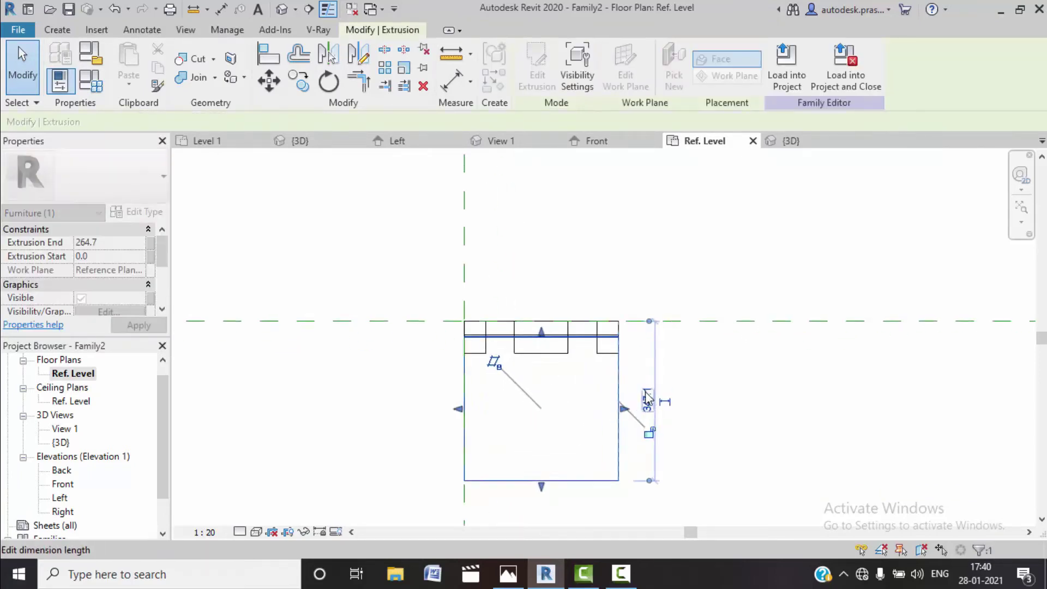
{"action": "scroll", "coordinate": [647, 410], "scroll_direction": "up", "scroll_amount": 2}
{"action": "left_click", "coordinate": [774, 423]}
{"action": "middle_click_drag", "start_coordinate": [773, 423], "coordinate": [706, 327]}
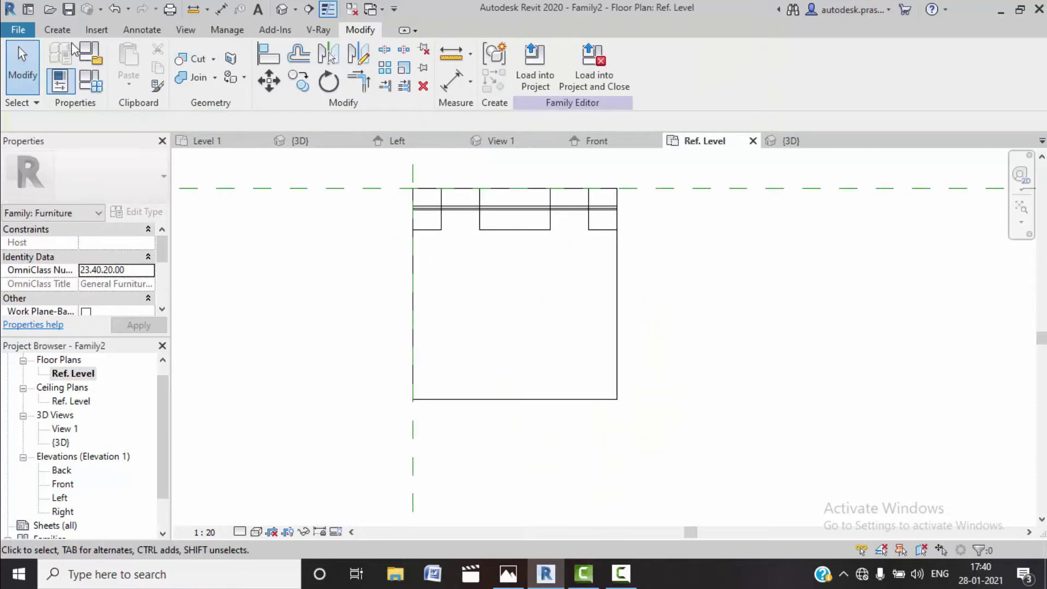
{"action": "left_click", "coordinate": [57, 29]}
Sketch a 40×40 rectangular leg square at the seat's front-left corner.
{"action": "left_click", "coordinate": [130, 60]}
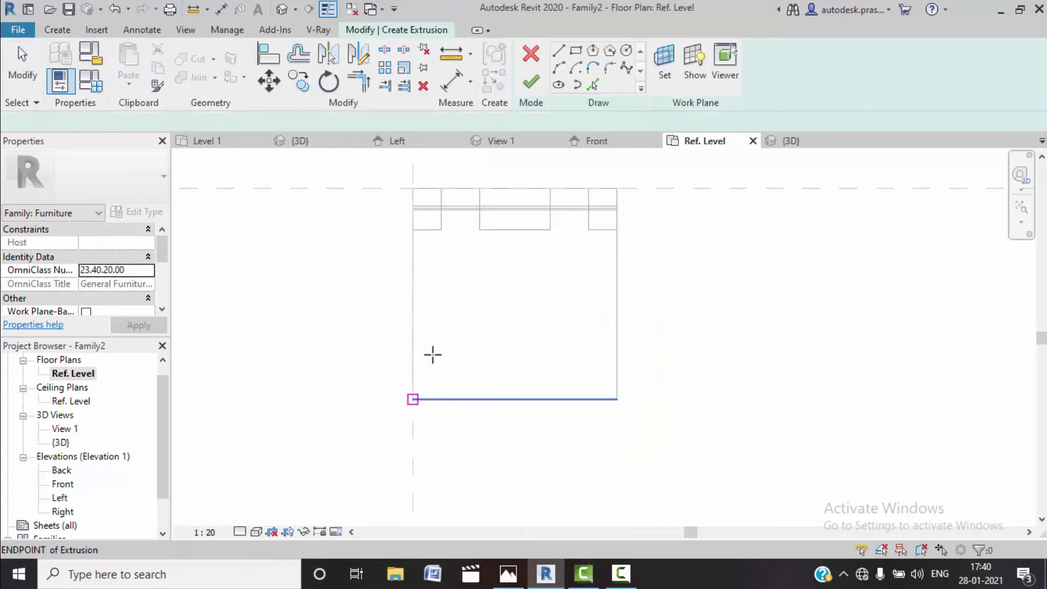
{"action": "left_click", "coordinate": [575, 50]}
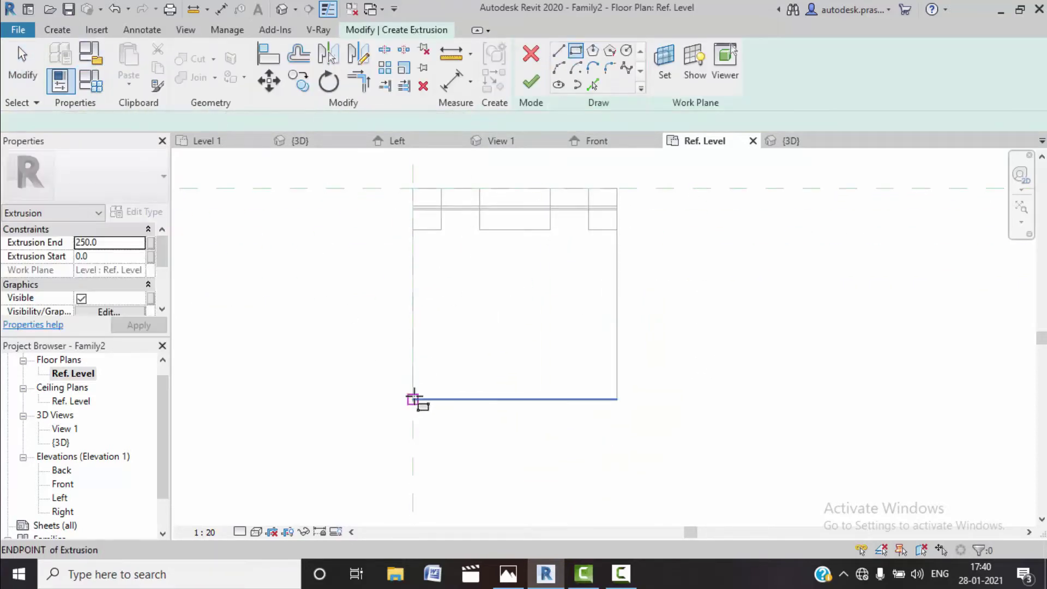
{"action": "left_click", "coordinate": [413, 399]}
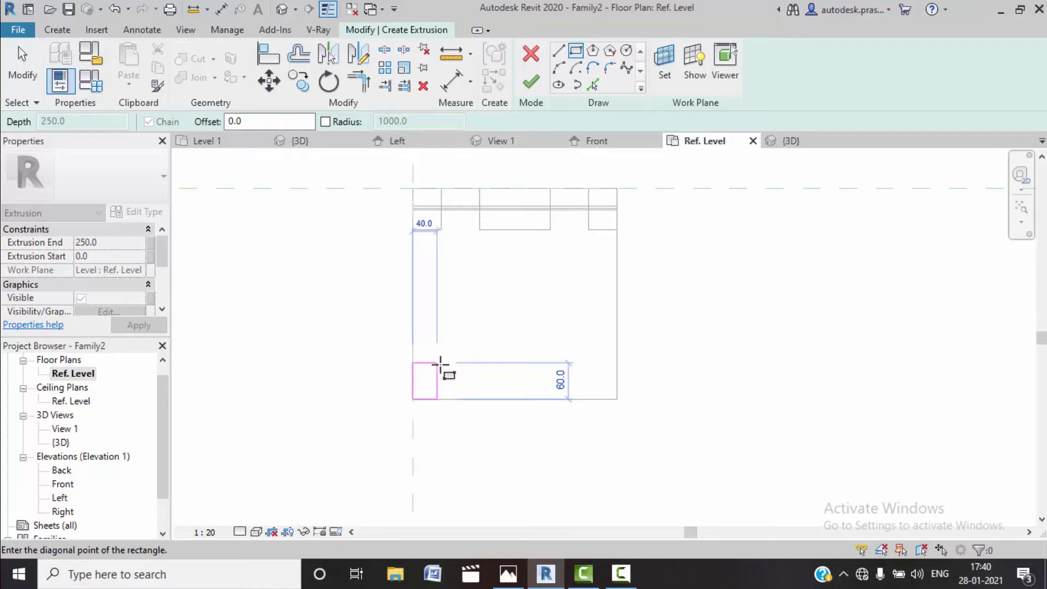
{"action": "left_click", "coordinate": [443, 374]}
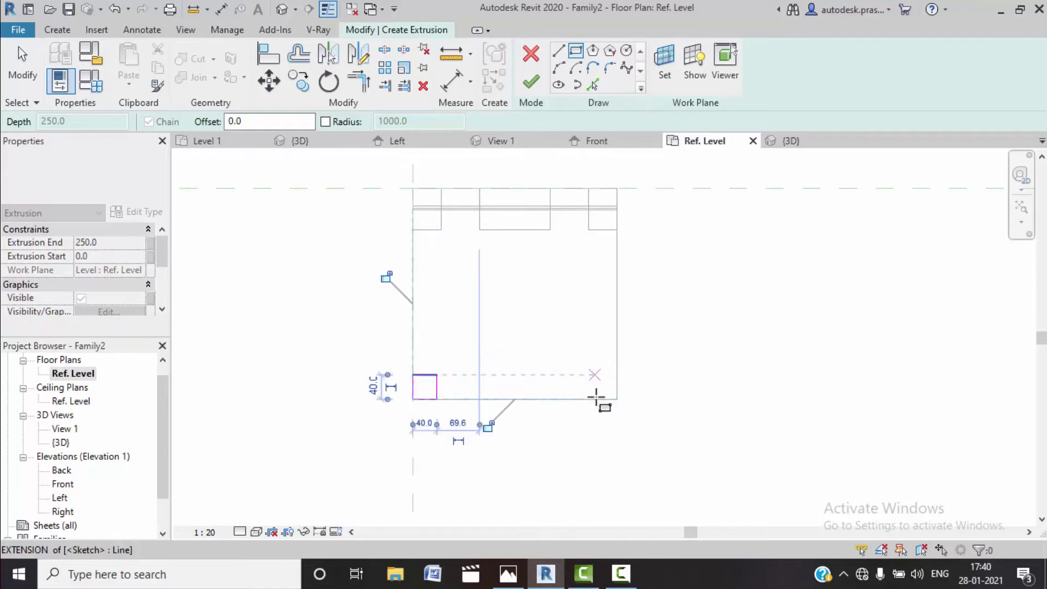
{"action": "left_click", "coordinate": [617, 400]}
{"action": "left_click", "coordinate": [588, 375]}
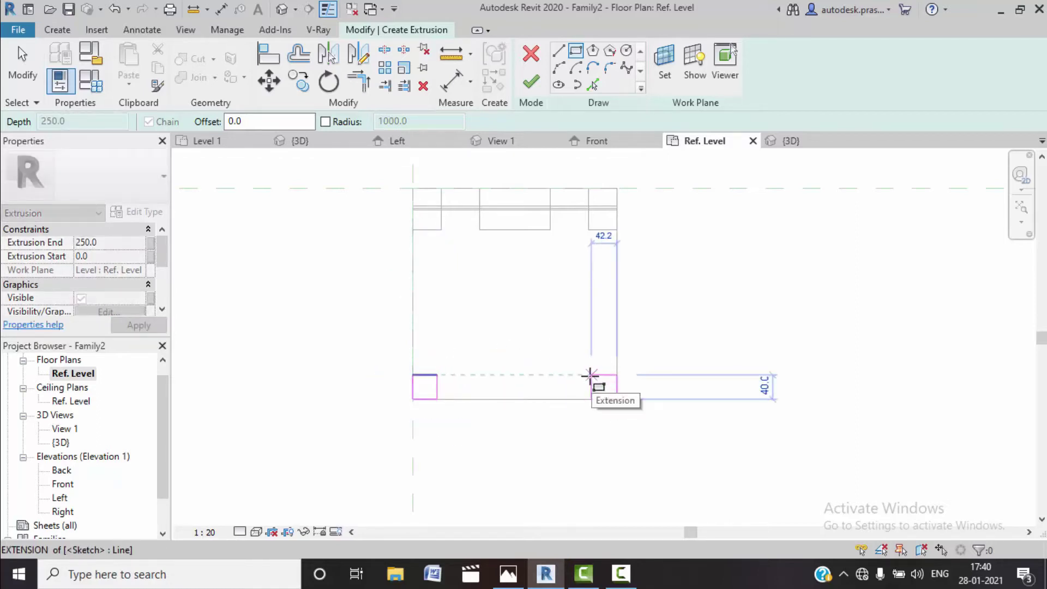
{"action": "key", "text": "Escape"}
{"action": "key", "text": "ctrl+z"}
Copy the square to the front-right corner and finish the leg extrusion.
{"action": "left_click_drag", "start_coordinate": [397, 354], "coordinate": [473, 454]}
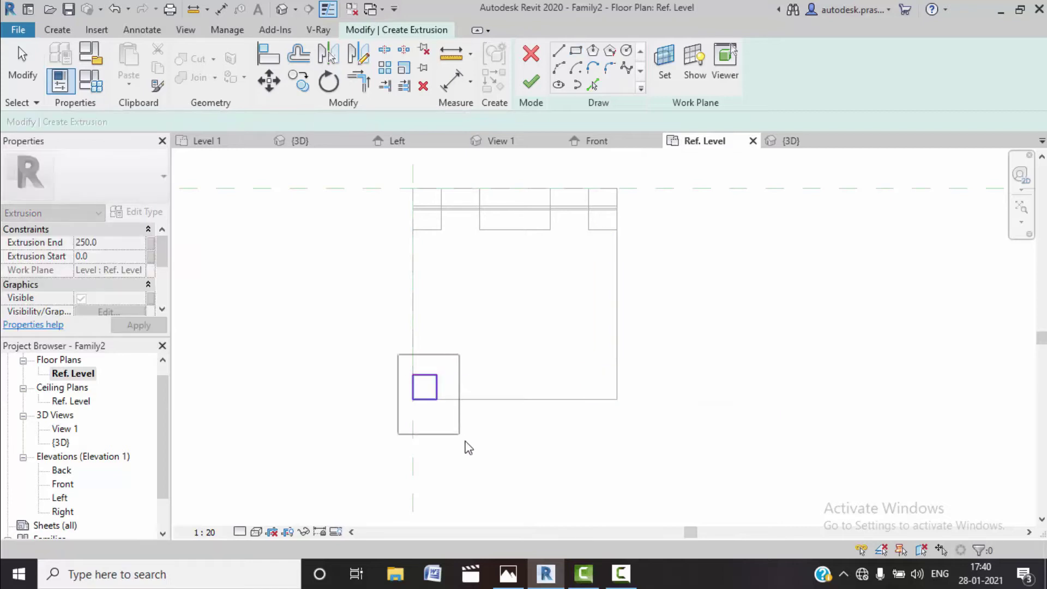
{"action": "left_click", "coordinate": [300, 81]}
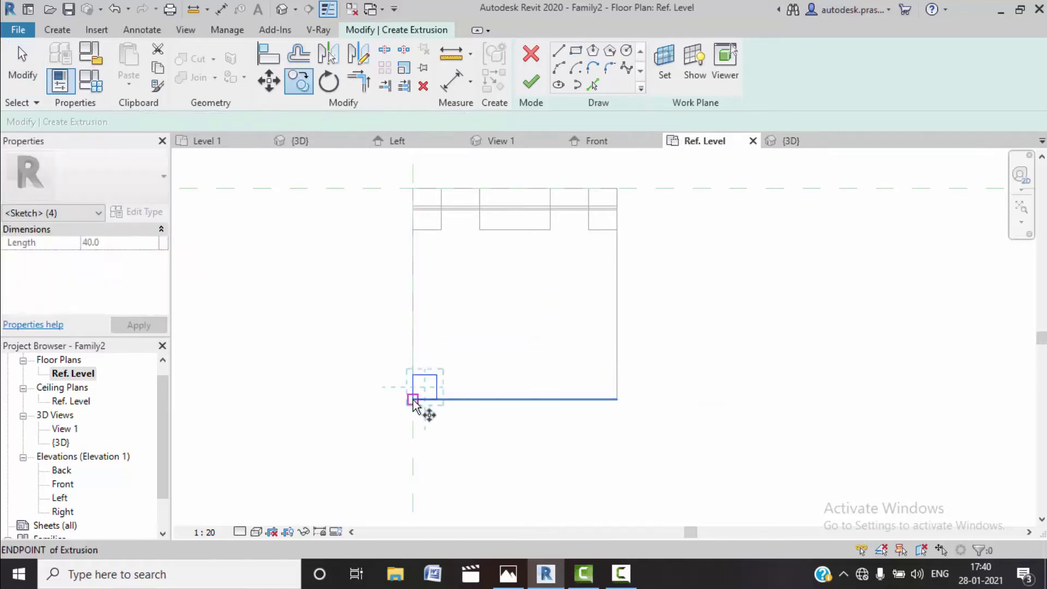
{"action": "left_click", "coordinate": [436, 399]}
{"action": "left_click", "coordinate": [617, 399]}
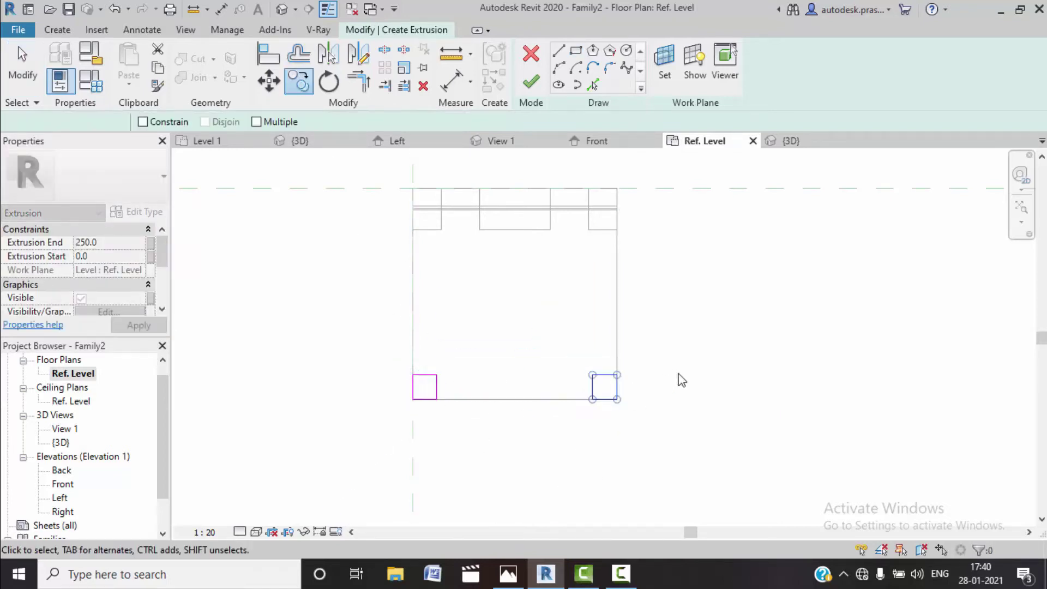
{"action": "left_click", "coordinate": [531, 82]}
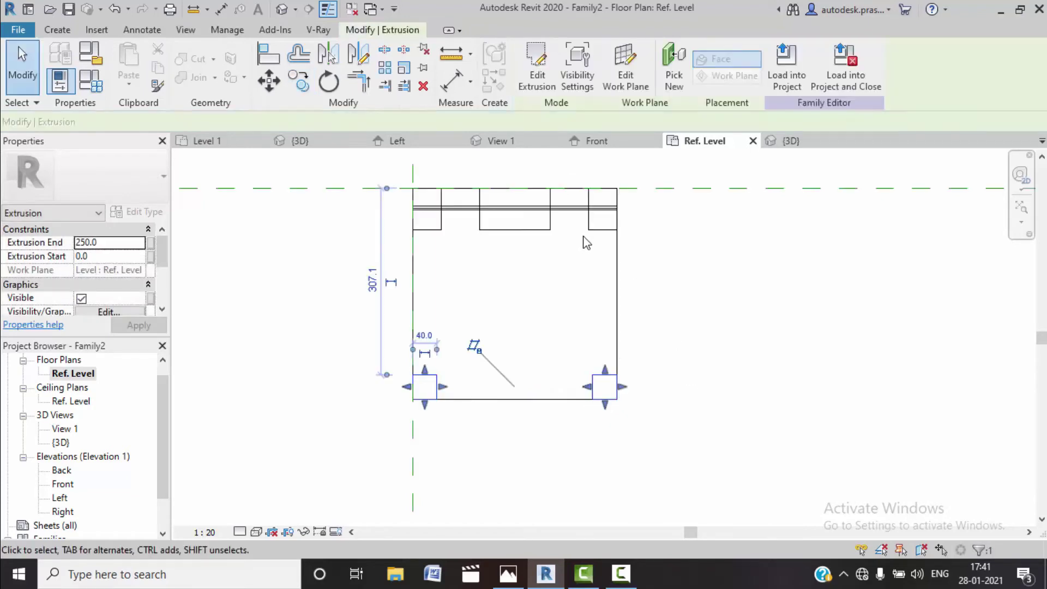
{"action": "left_click", "coordinate": [722, 335]}
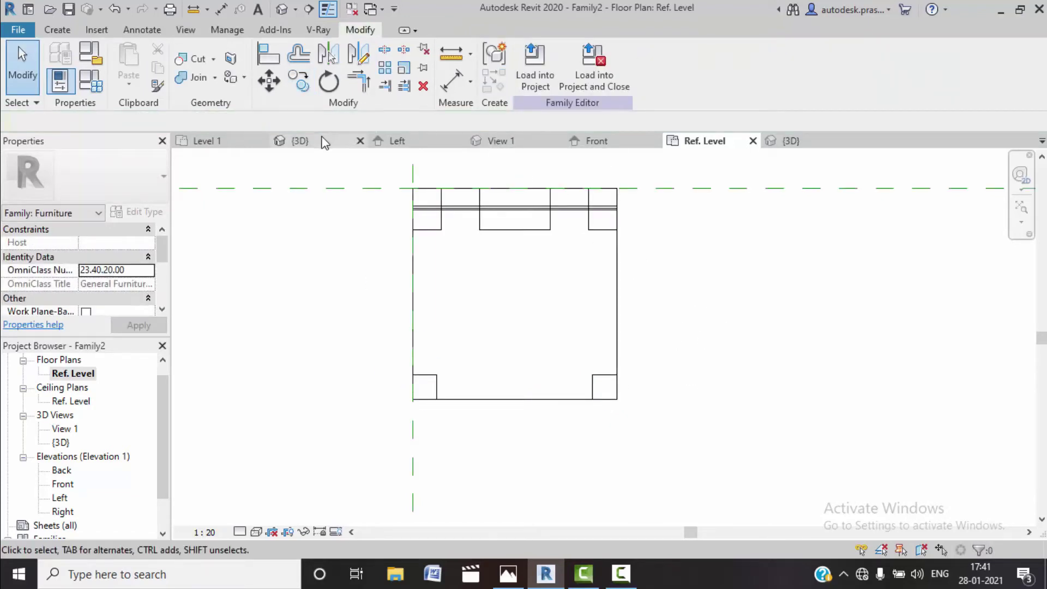
Compare the reference chair in the Family1 3D view with the new legs in Left elevation.
{"action": "left_click", "coordinate": [299, 140]}
{"action": "left_click", "coordinate": [487, 406]}
{"action": "left_click_drag", "start_coordinate": [486, 406], "coordinate": [470, 353]}
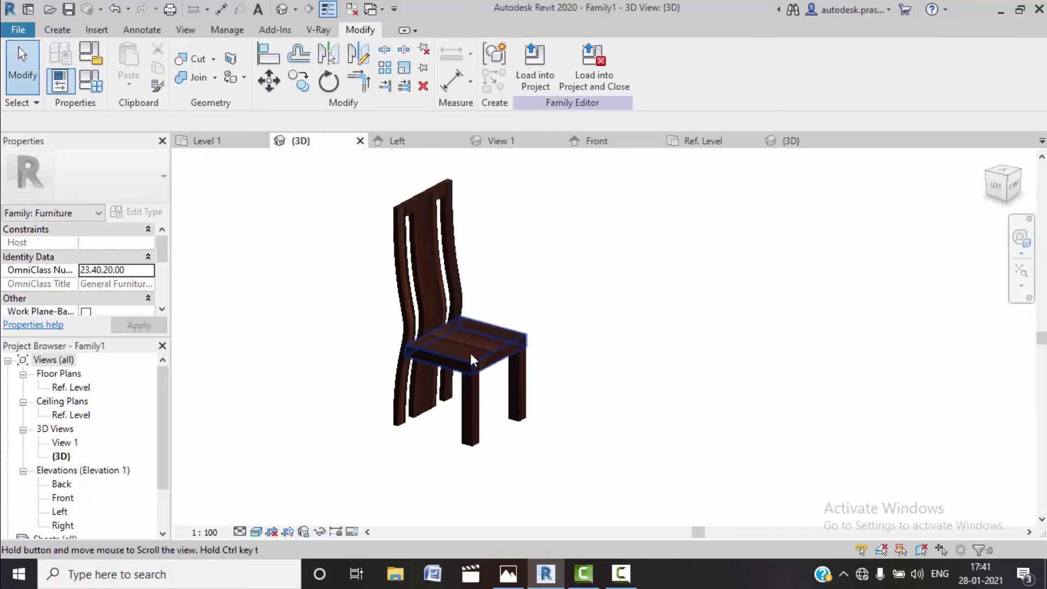
{"action": "left_click", "coordinate": [607, 222]}
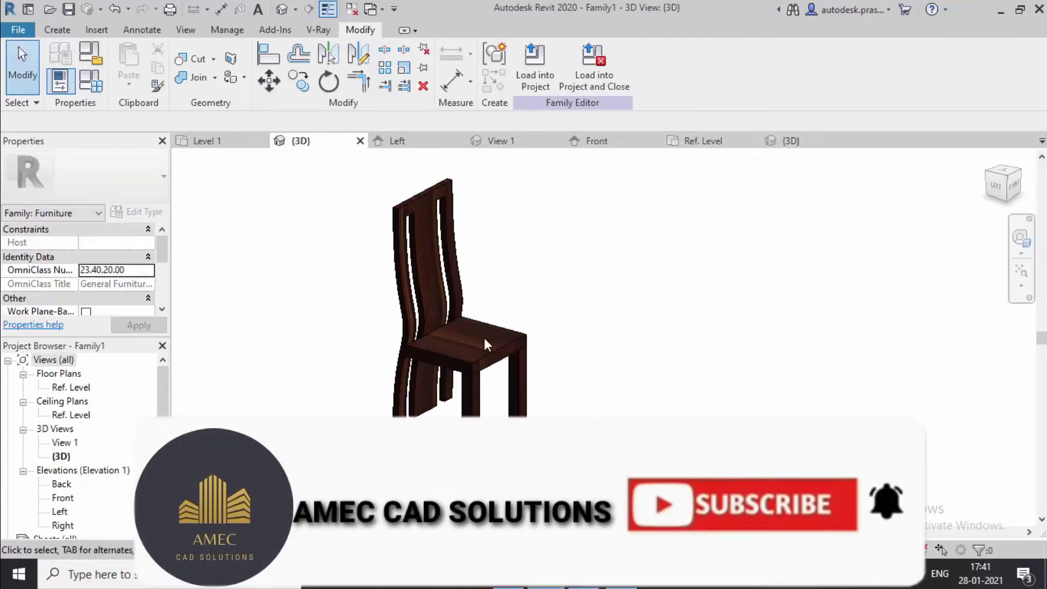
{"action": "scroll", "coordinate": [462, 358], "scroll_direction": "up", "scroll_amount": 2}
{"action": "left_click", "coordinate": [414, 142]}
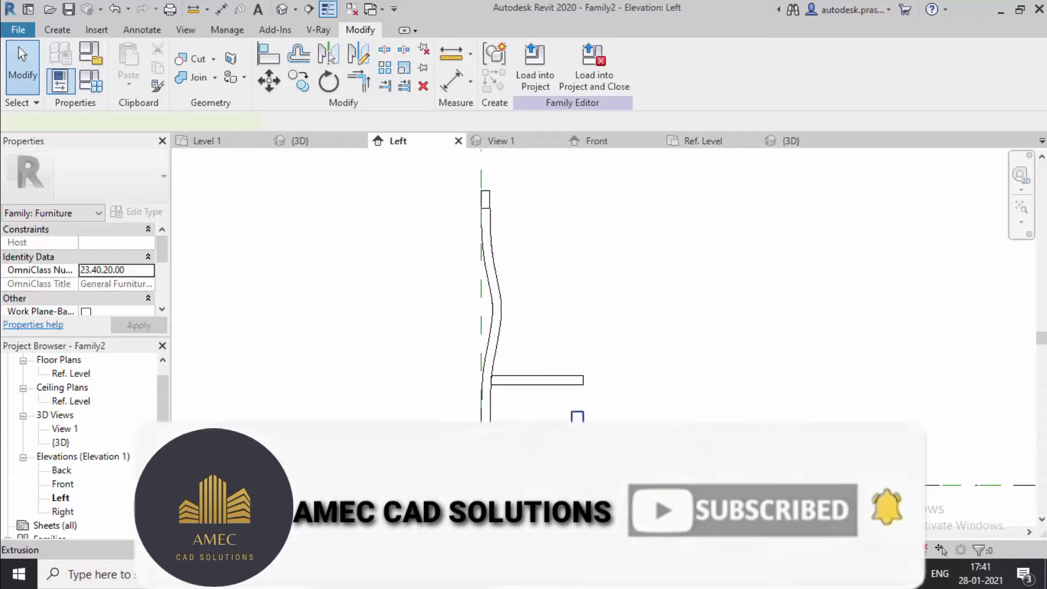
{"action": "left_click", "coordinate": [576, 415]}
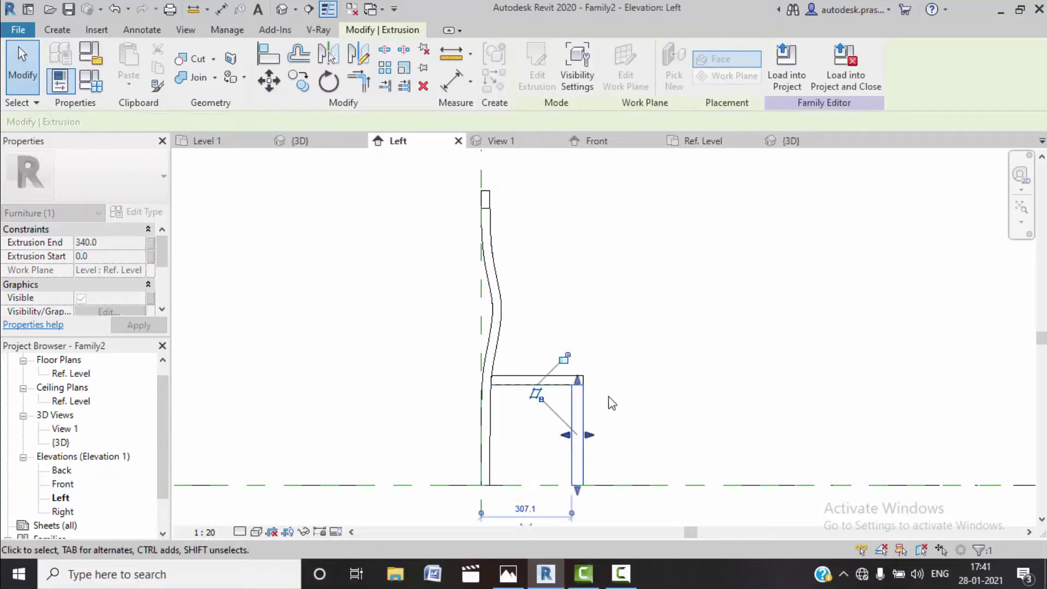
{"action": "left_click", "coordinate": [631, 355]}
{"action": "scroll", "coordinate": [642, 315], "scroll_direction": "down", "scroll_amount": 1}
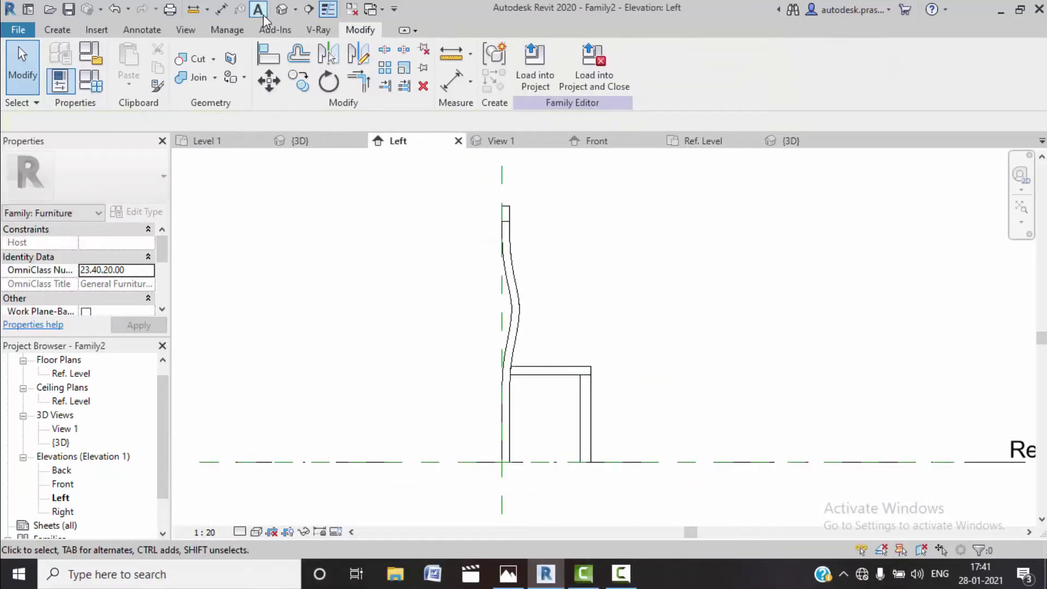
Orbit and zoom the chair in the Default 3D View, then select all its extrusions.
{"action": "left_click", "coordinate": [281, 11]}
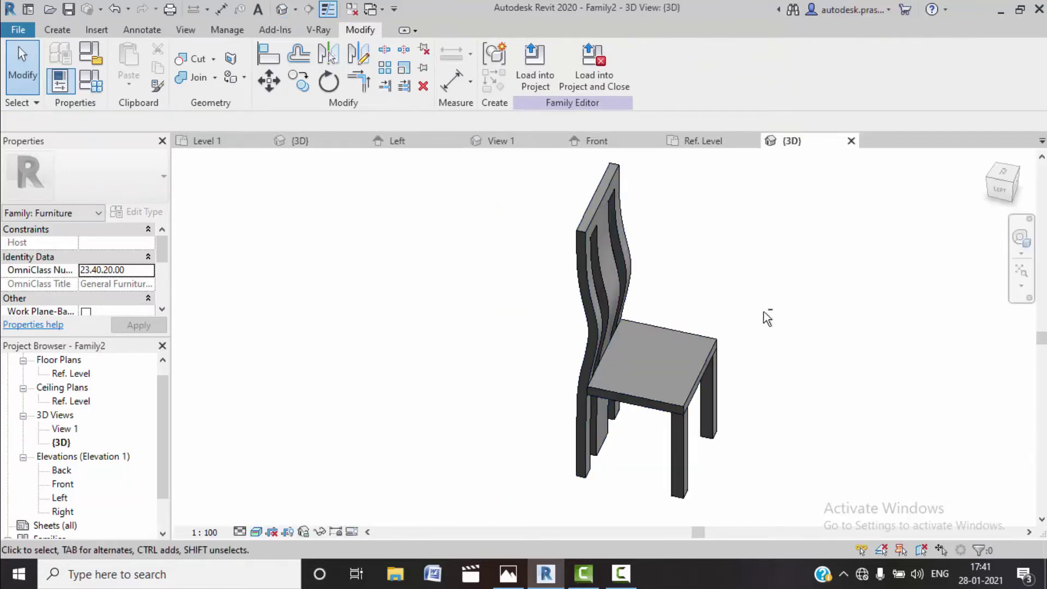
{"action": "mouse_move", "coordinate": [767, 318]}
{"action": "middle_mouse_down", "text": "shift"}
{"action": "mouse_move", "coordinate": [626, 293]}
{"action": "mouse_move", "coordinate": [488, 238]}
{"action": "mouse_move", "coordinate": [666, 355]}
{"action": "mouse_move", "coordinate": [714, 242]}
{"action": "mouse_move", "coordinate": [732, 293]}
{"action": "mouse_move", "coordinate": [660, 346]}
{"action": "mouse_move", "coordinate": [609, 360]}
{"action": "middle_mouse_up", "text": "shift"}
{"action": "scroll", "coordinate": [732, 293], "scroll_direction": "down", "scroll_amount": 3}
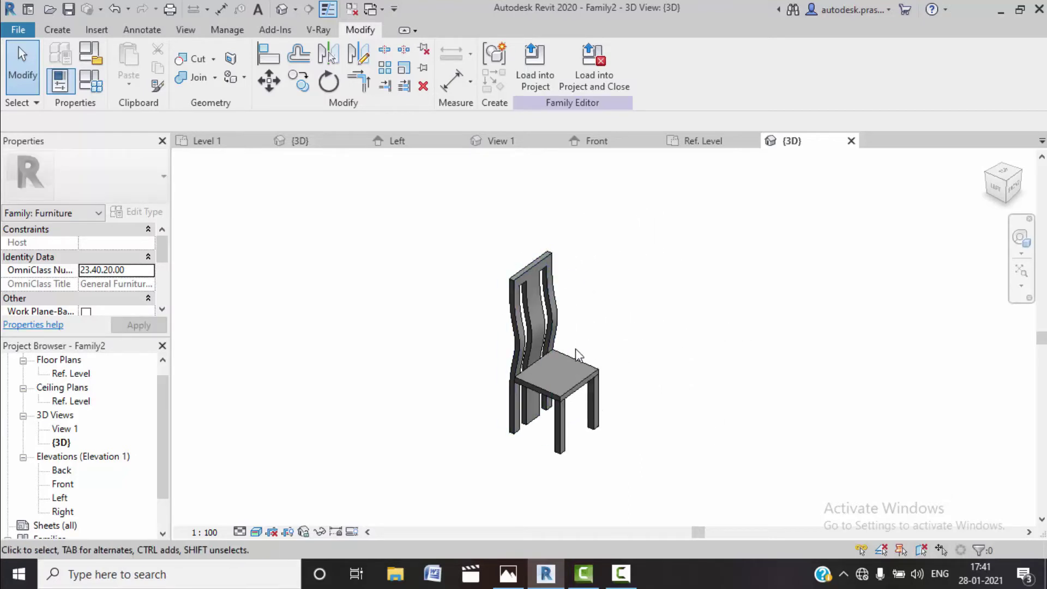
{"action": "left_click_drag", "start_coordinate": [640, 432], "coordinate": [441, 246]}
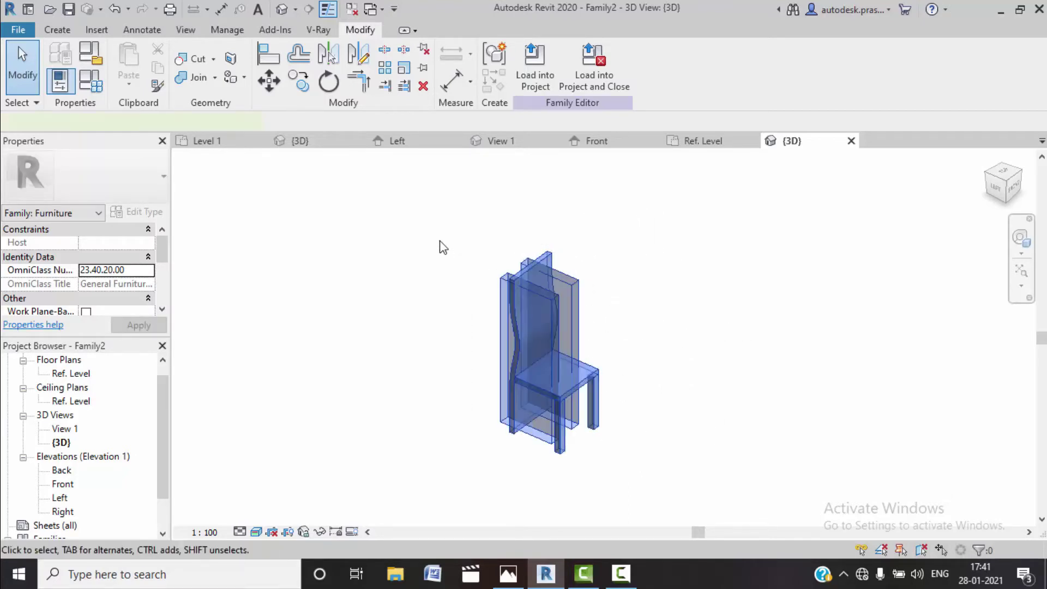
Finish the back extrusion sketch and select the back, seat and leg extrusions.
{"action": "left_click", "coordinate": [696, 389]}
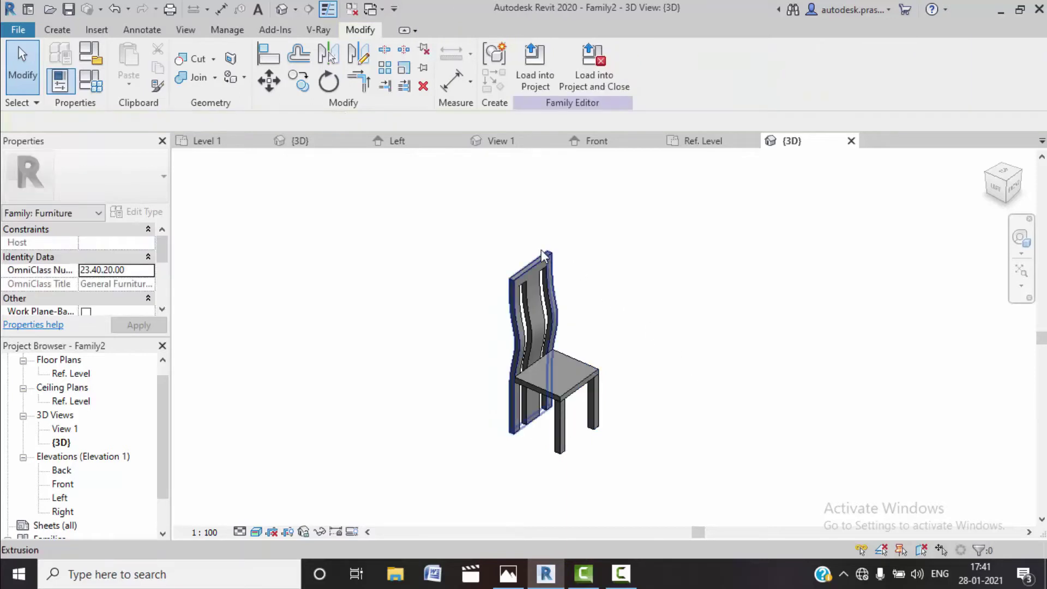
{"action": "double_click", "coordinate": [589, 375]}
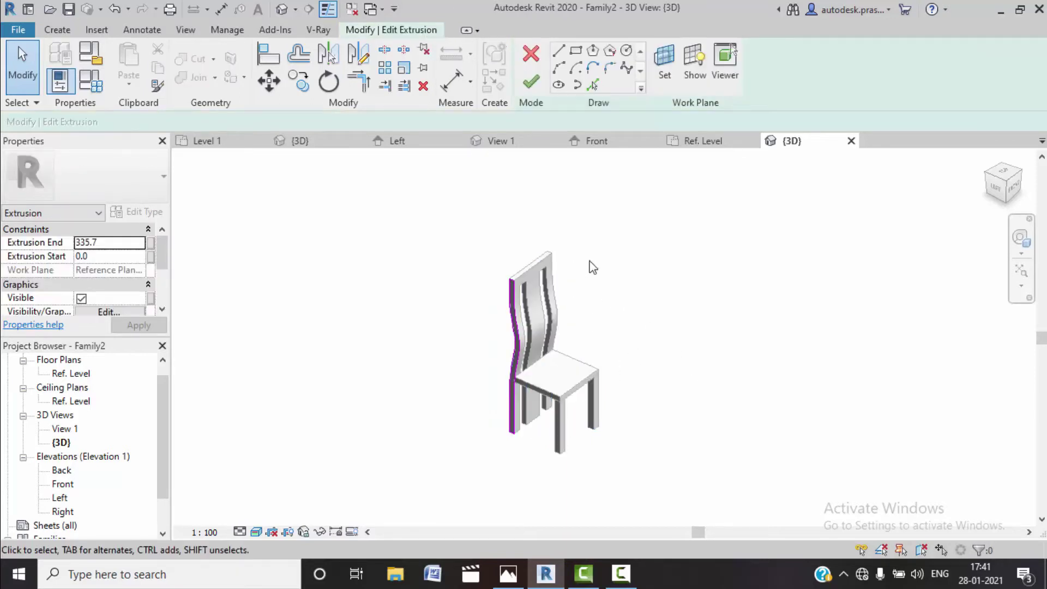
{"action": "left_click", "coordinate": [531, 81]}
{"action": "left_click", "coordinate": [668, 353]}
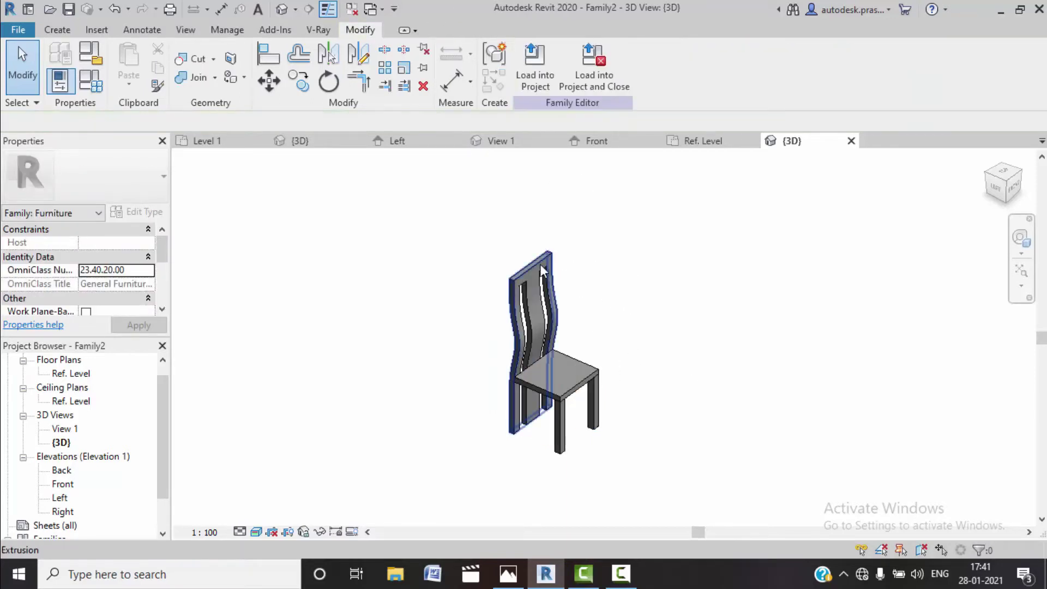
{"action": "left_click", "coordinate": [546, 291]}
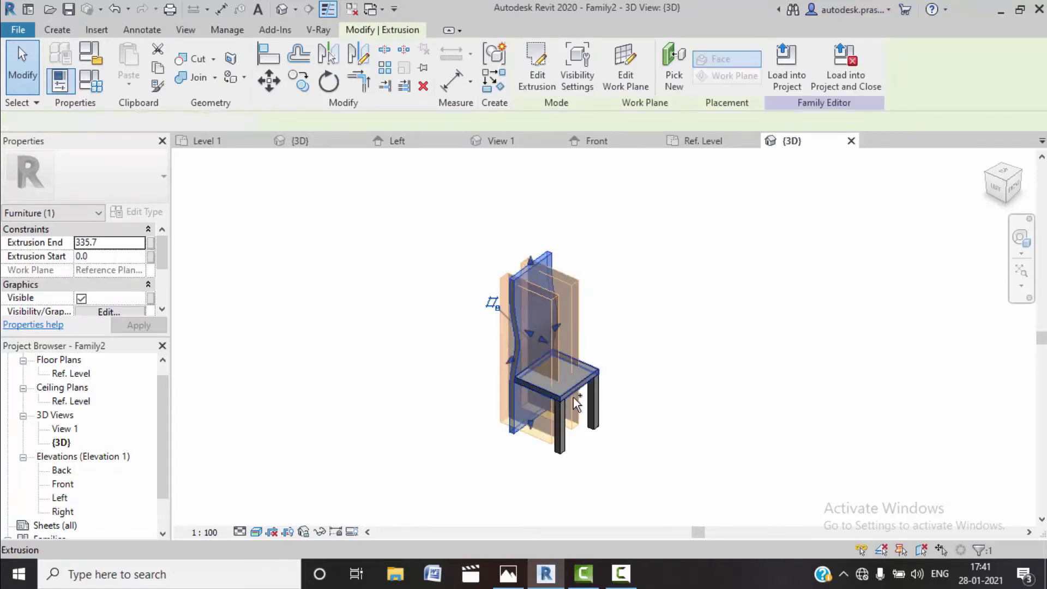
{"action": "left_click", "coordinate": [574, 439], "text": "ctrl"}
{"action": "left_click", "coordinate": [572, 449], "text": "ctrl"}
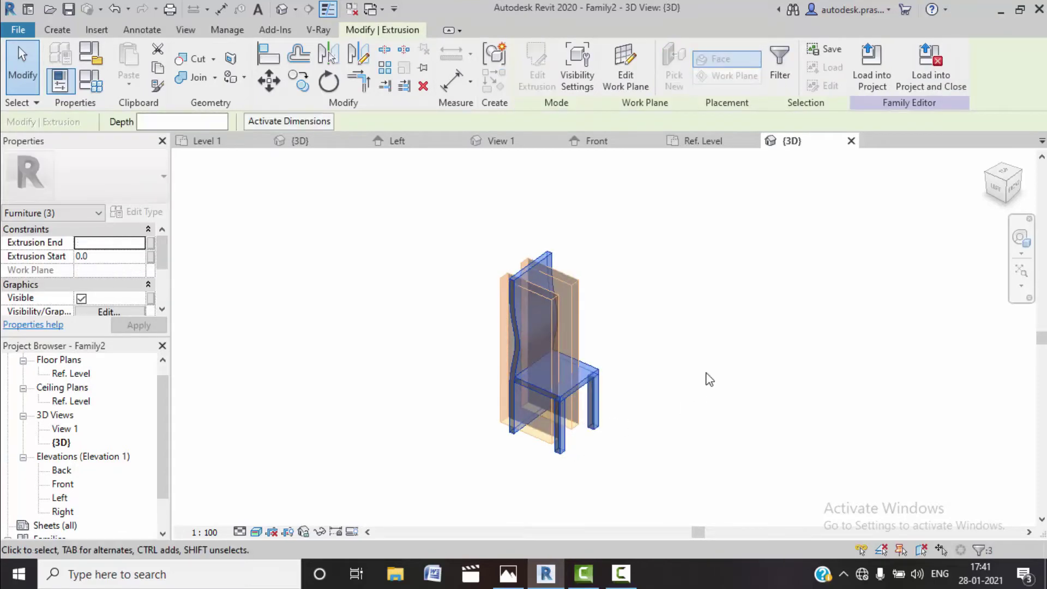
{"action": "scroll", "coordinate": [116, 299], "scroll_direction": "down", "scroll_amount": 2}
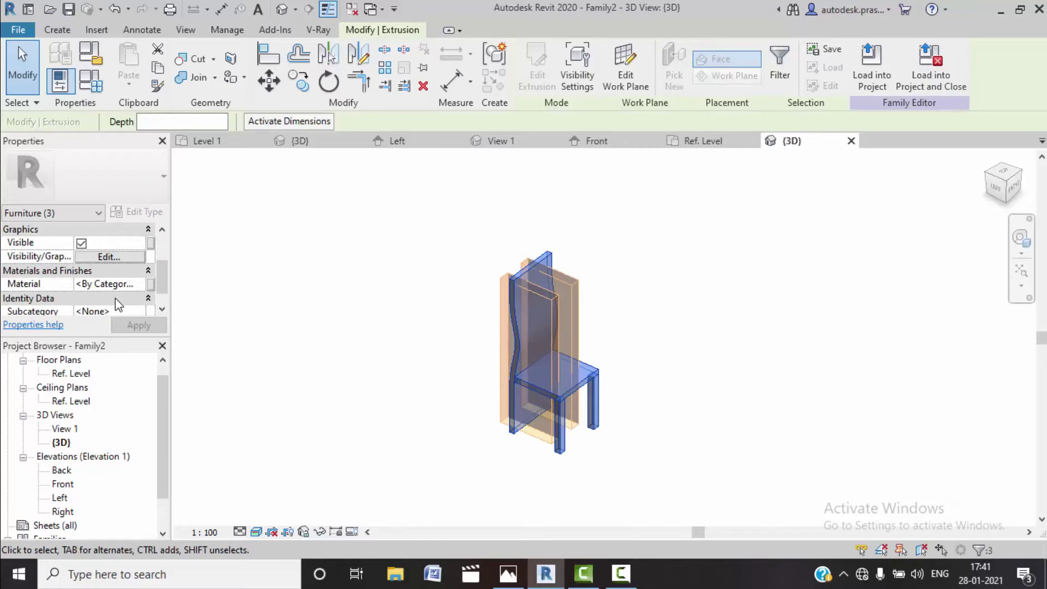
Associate their Material with a new family parameter named 'material'.
{"action": "left_click", "coordinate": [151, 285]}
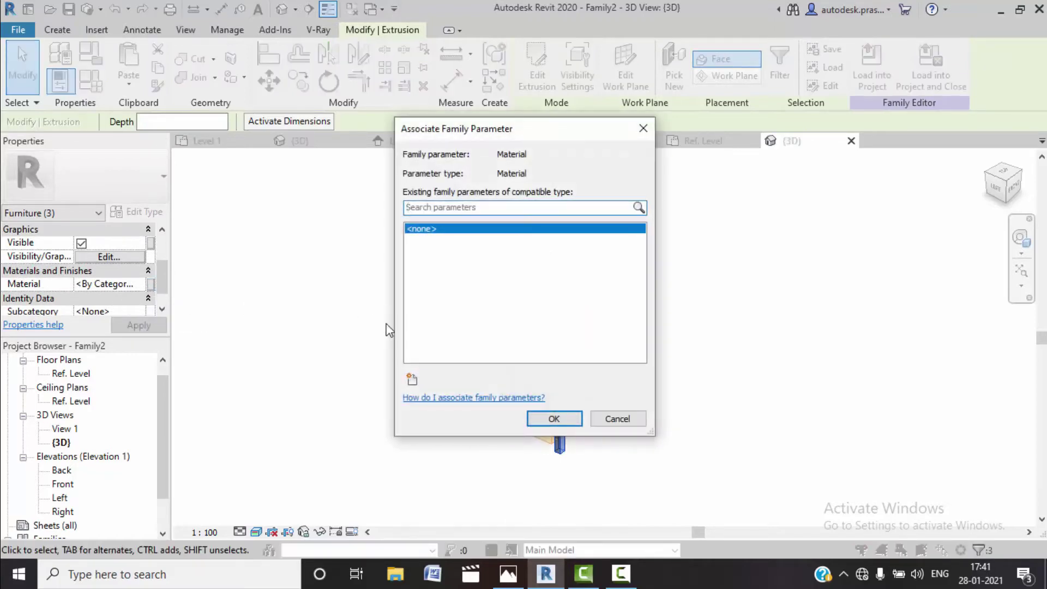
{"action": "left_click", "coordinate": [417, 381]}
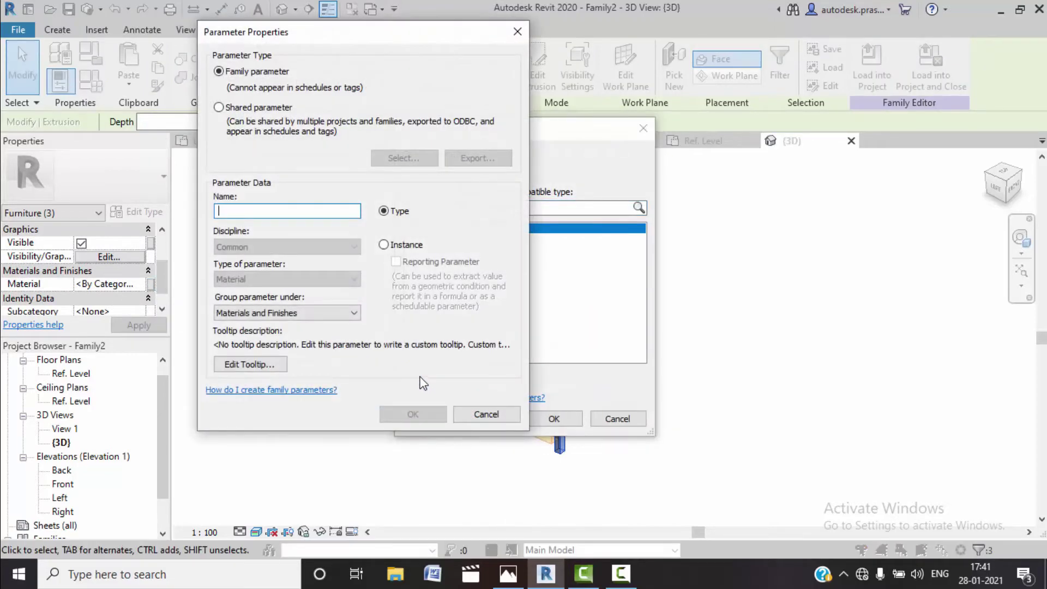
{"action": "type", "text": "material"}
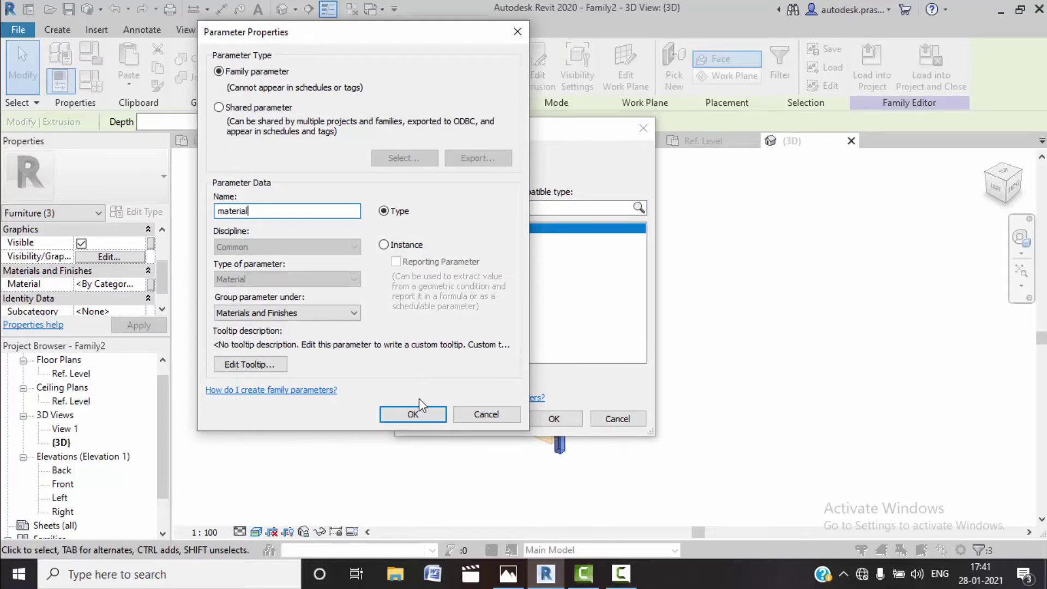
{"action": "left_click", "coordinate": [398, 419]}
{"action": "left_click", "coordinate": [532, 420]}
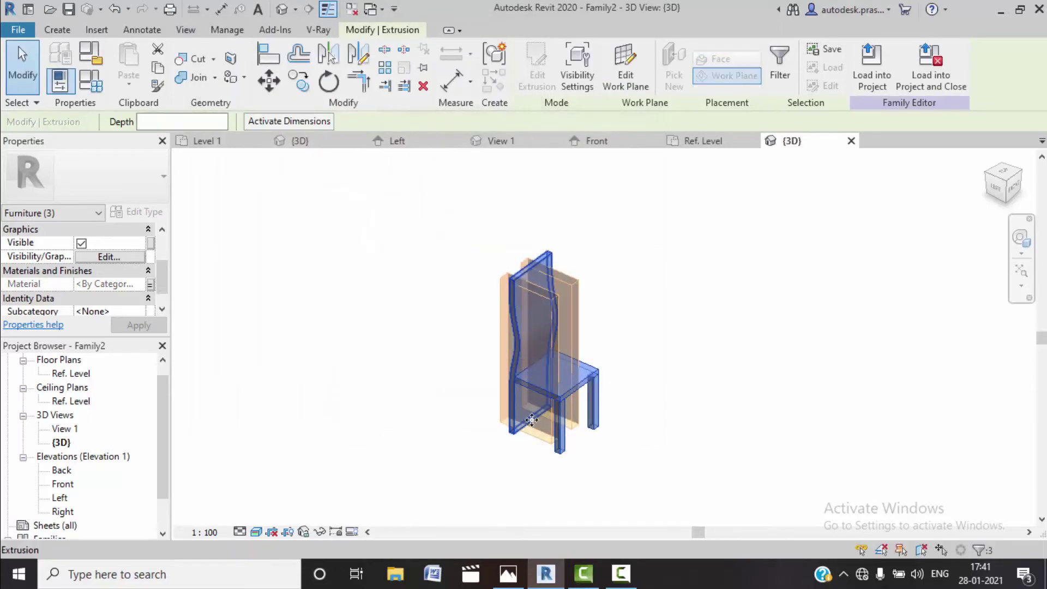
{"action": "left_click", "coordinate": [360, 387]}
In Family Types, create a new blank material for the material parameter.
{"action": "left_click", "coordinate": [99, 84]}
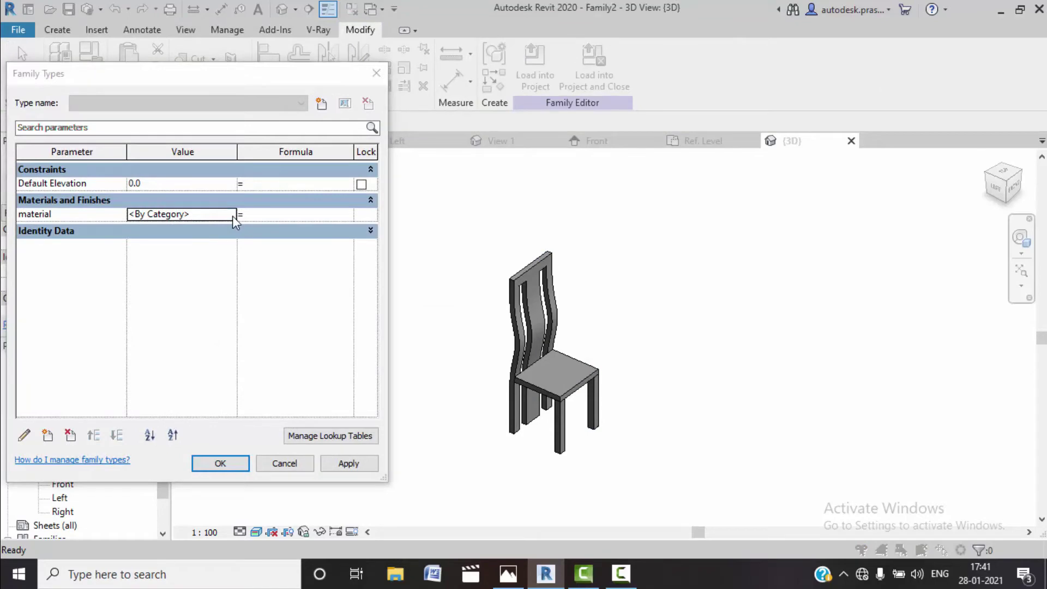
{"action": "left_click", "coordinate": [233, 215]}
{"action": "scroll", "coordinate": [288, 430], "scroll_direction": "down", "scroll_amount": 1}
{"action": "left_click", "coordinate": [234, 494]}
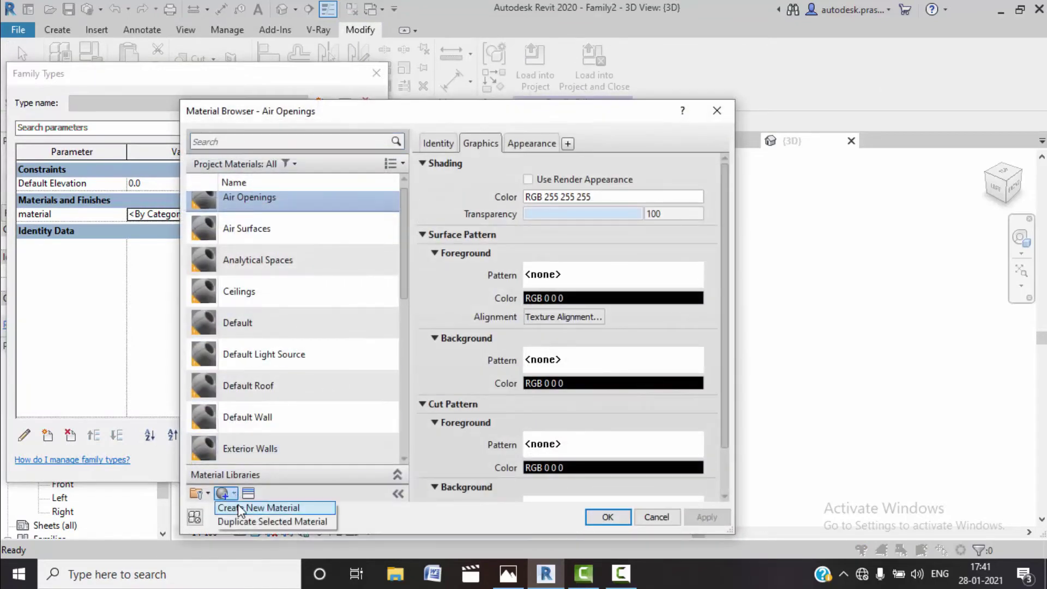
{"action": "left_click", "coordinate": [257, 511]}
Assign the Bamboo Dark - Semigloss appearance from the Asset Browser to the new material.
{"action": "left_click", "coordinate": [249, 494]}
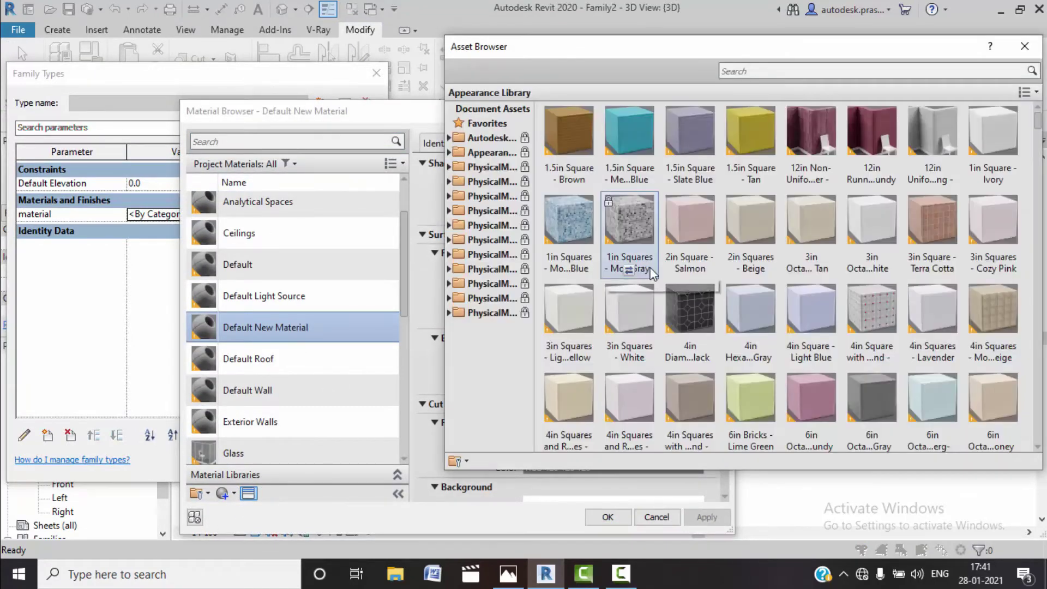
{"action": "scroll", "coordinate": [712, 292], "scroll_direction": "down", "scroll_amount": 5}
{"action": "scroll", "coordinate": [704, 300], "scroll_direction": "down", "scroll_amount": 3}
{"action": "scroll", "coordinate": [695, 304], "scroll_direction": "down", "scroll_amount": 3}
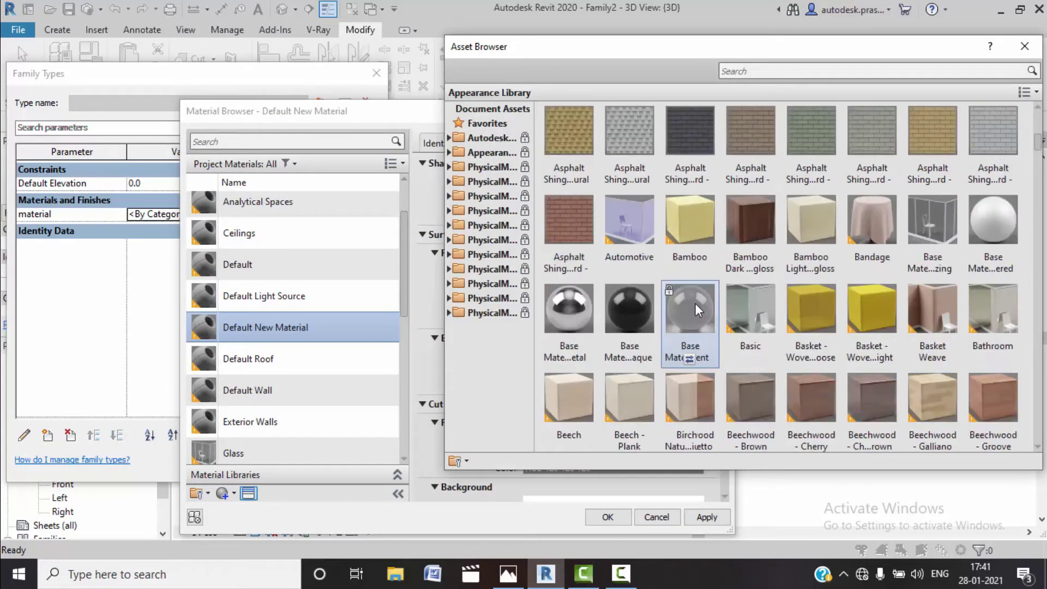
{"action": "scroll", "coordinate": [695, 304], "scroll_direction": "down", "scroll_amount": 2}
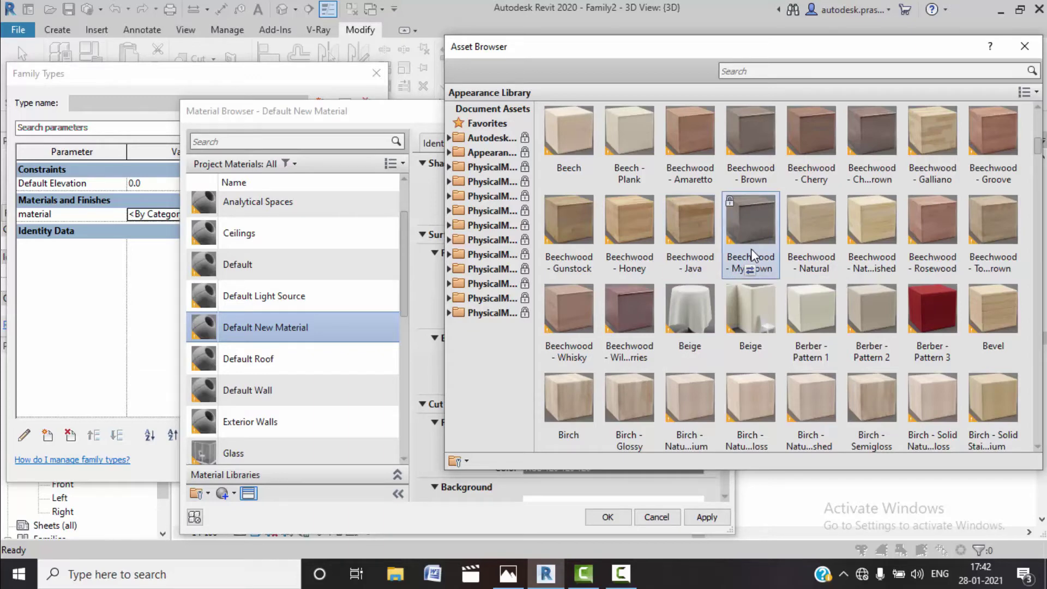
{"action": "scroll", "coordinate": [751, 248], "scroll_direction": "up", "scroll_amount": 5}
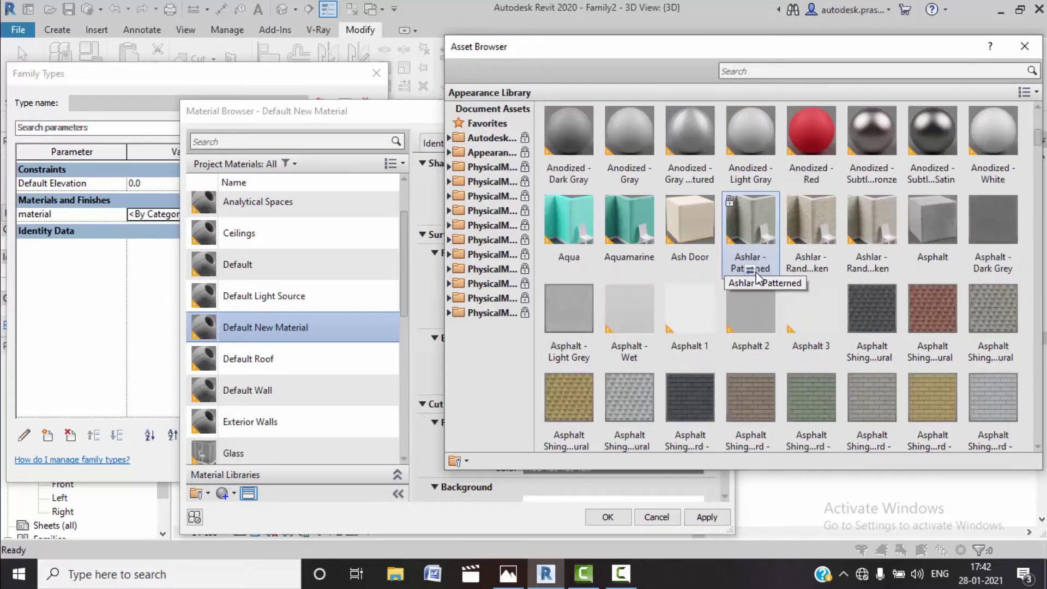
{"action": "scroll", "coordinate": [751, 249], "scroll_direction": "down", "scroll_amount": 2}
{"action": "scroll", "coordinate": [751, 247], "scroll_direction": "down", "scroll_amount": 3}
{"action": "scroll", "coordinate": [752, 247], "scroll_direction": "up", "scroll_amount": 3}
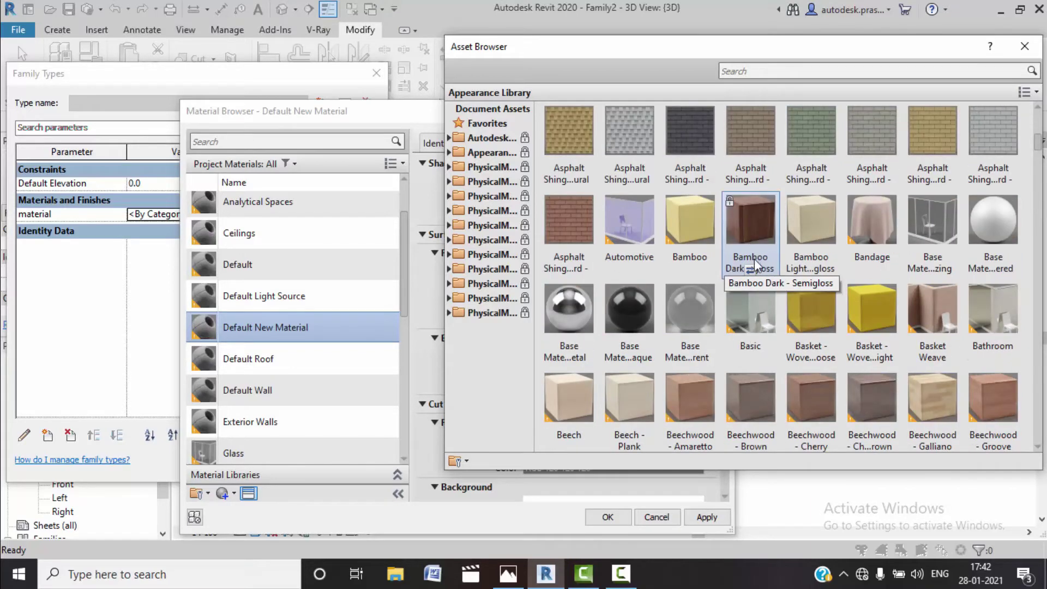
{"action": "left_click", "coordinate": [1025, 46]}
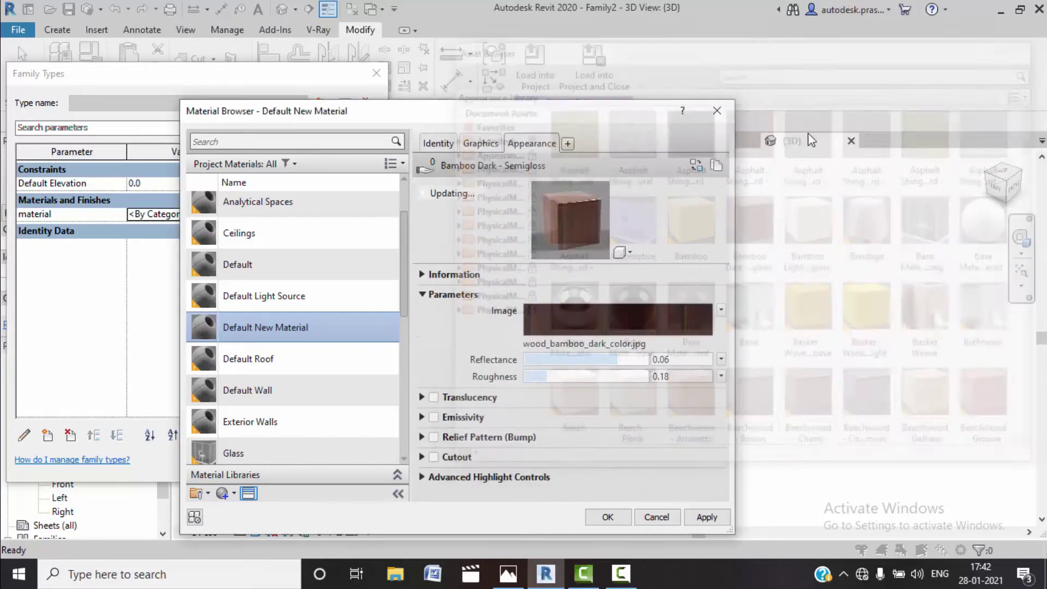
Apply the new material and close Family Types, turning the chair dark brown.
{"action": "left_click", "coordinate": [478, 146]}
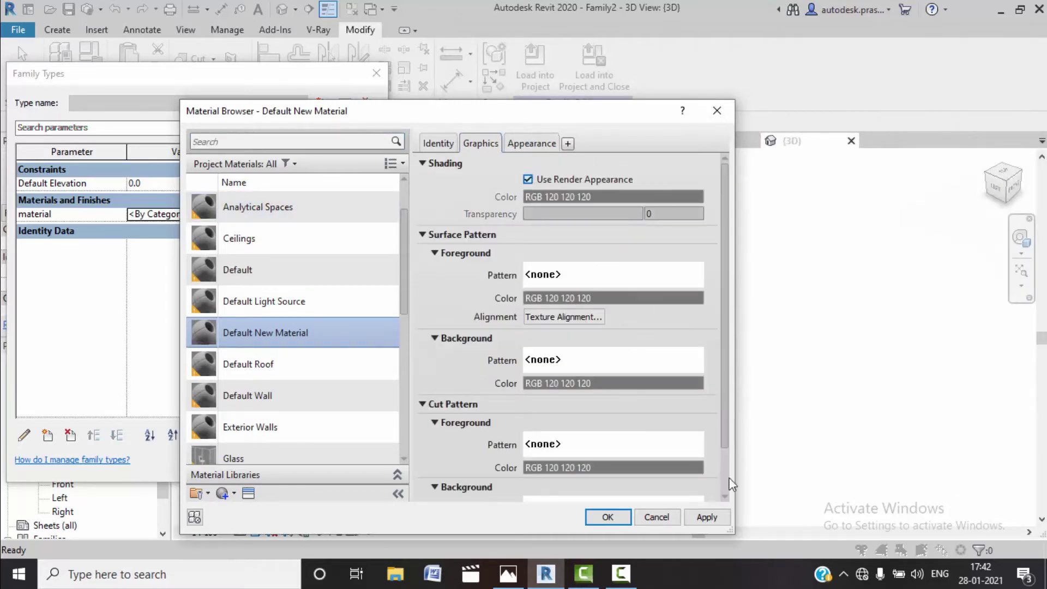
{"action": "left_click", "coordinate": [707, 517]}
{"action": "left_click", "coordinate": [608, 517]}
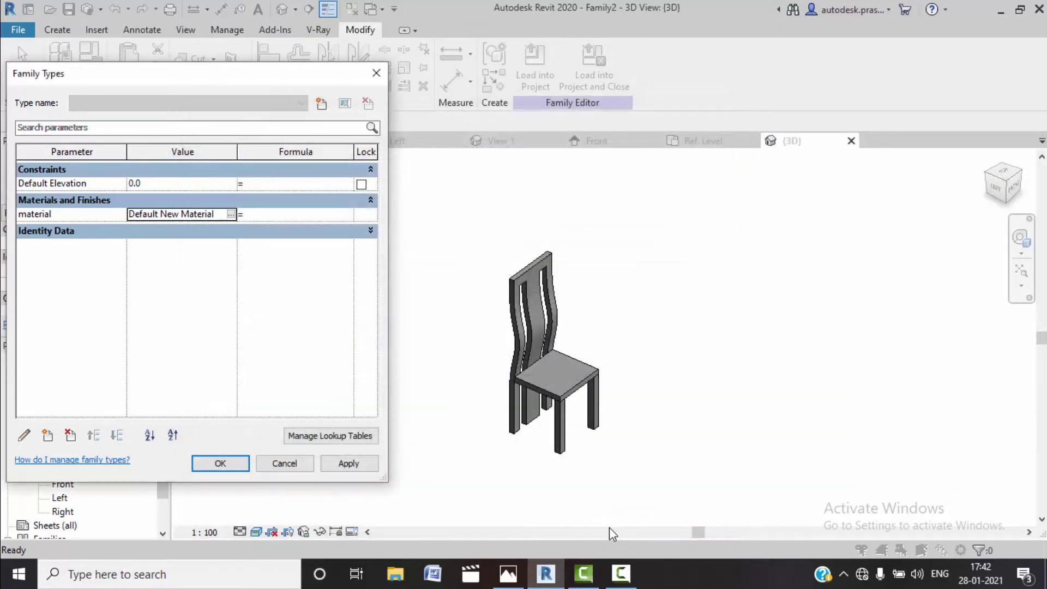
{"action": "left_click", "coordinate": [345, 464]}
{"action": "key", "text": "Return"}
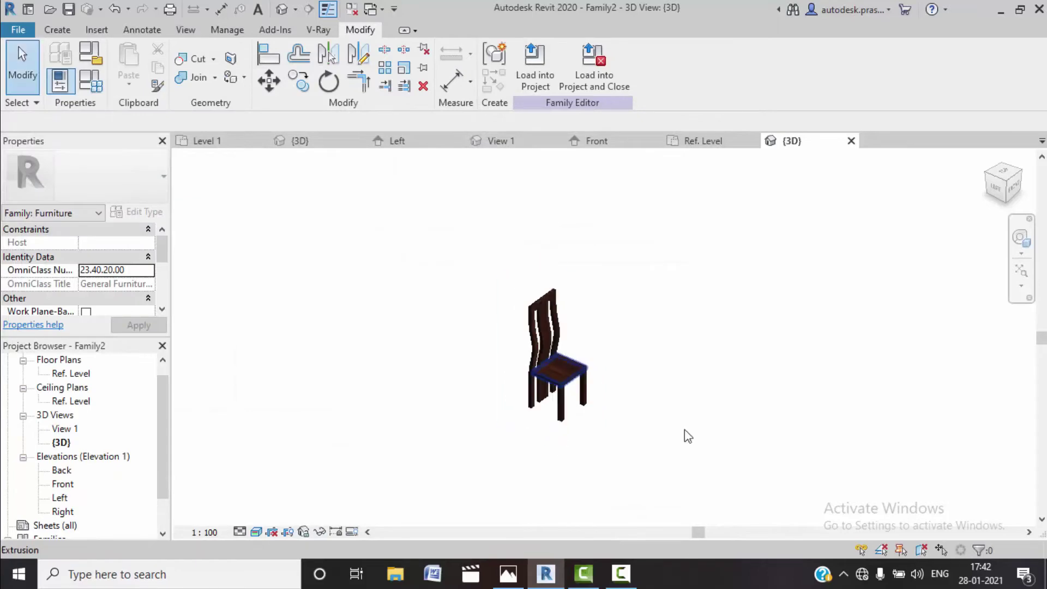
{"action": "scroll", "coordinate": [672, 393], "scroll_direction": "up", "scroll_amount": 3}
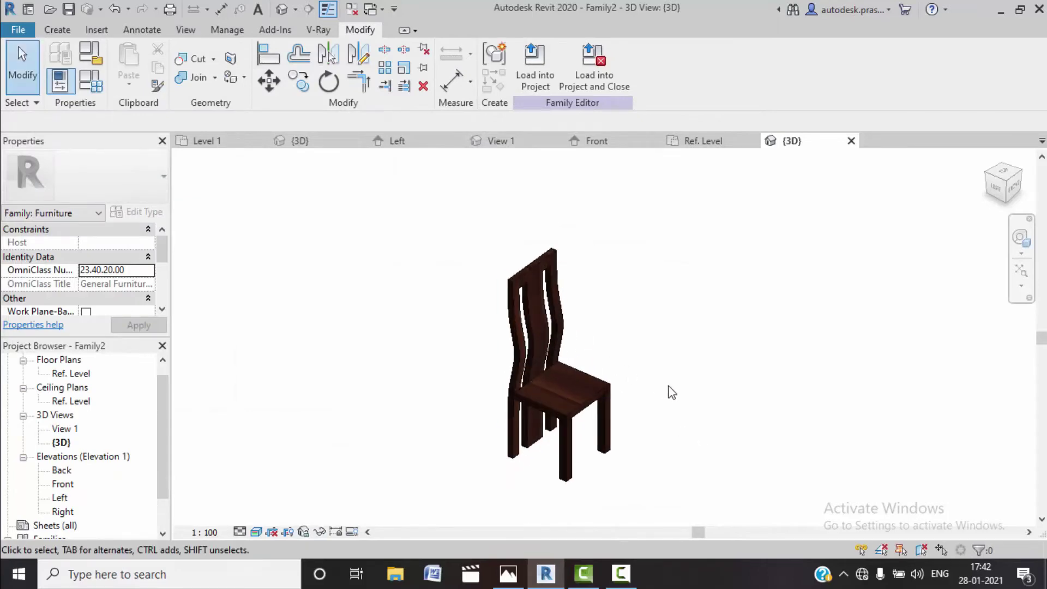
Save the family to the Desktop as 'chair 1'.
{"action": "key", "text": "ctrl+s"}
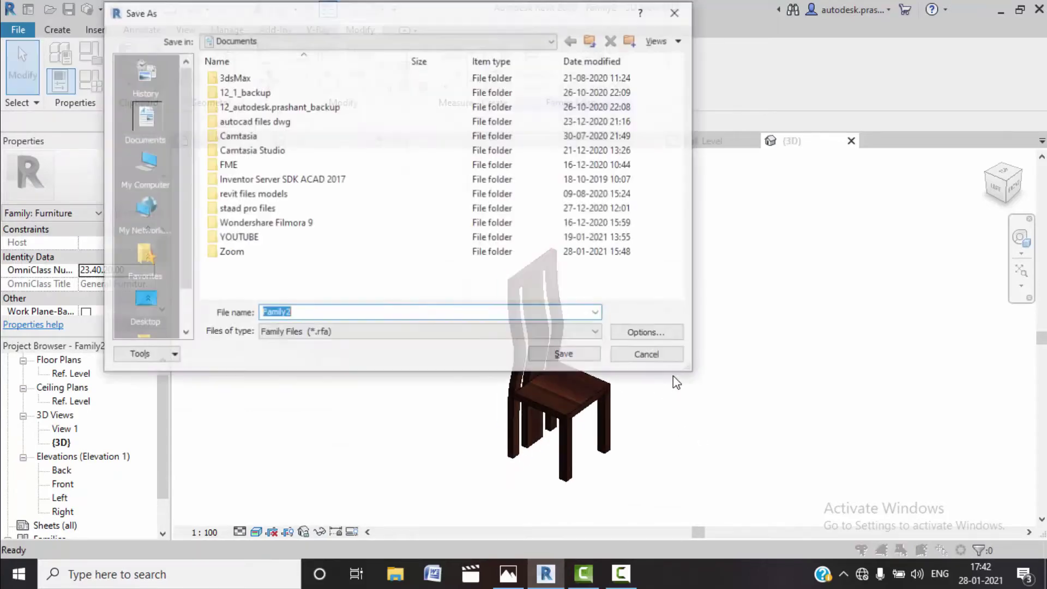
{"action": "left_click", "coordinate": [147, 303]}
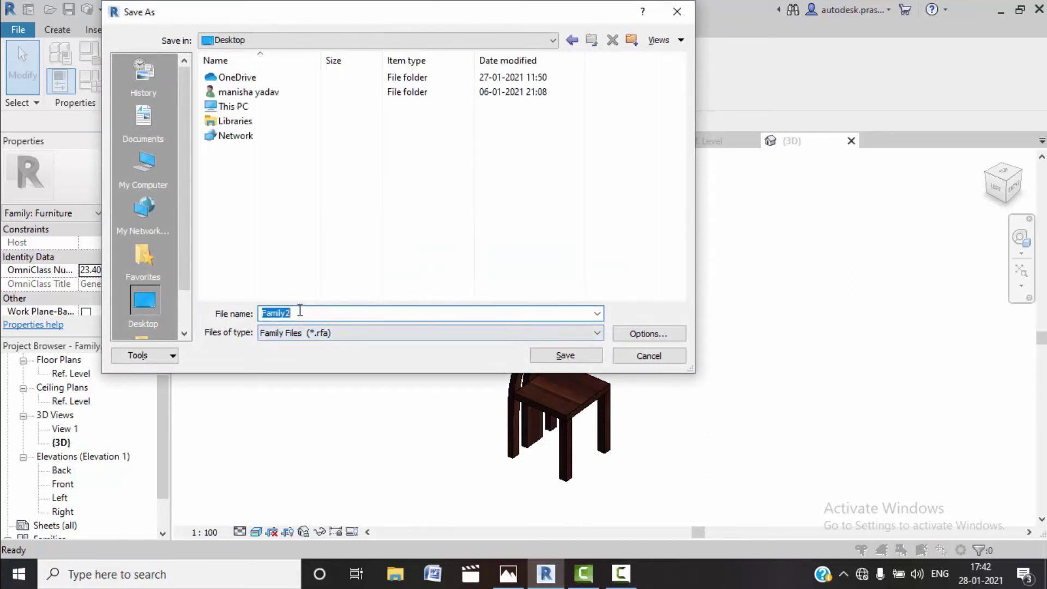
{"action": "type", "text": "char"}
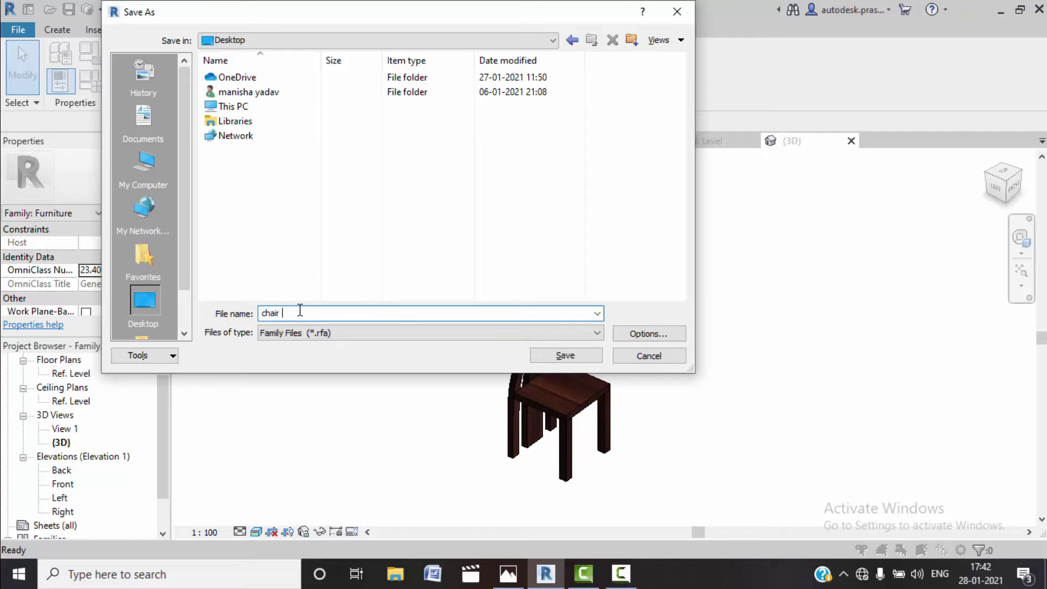
{"action": "left_click", "coordinate": [544, 353]}
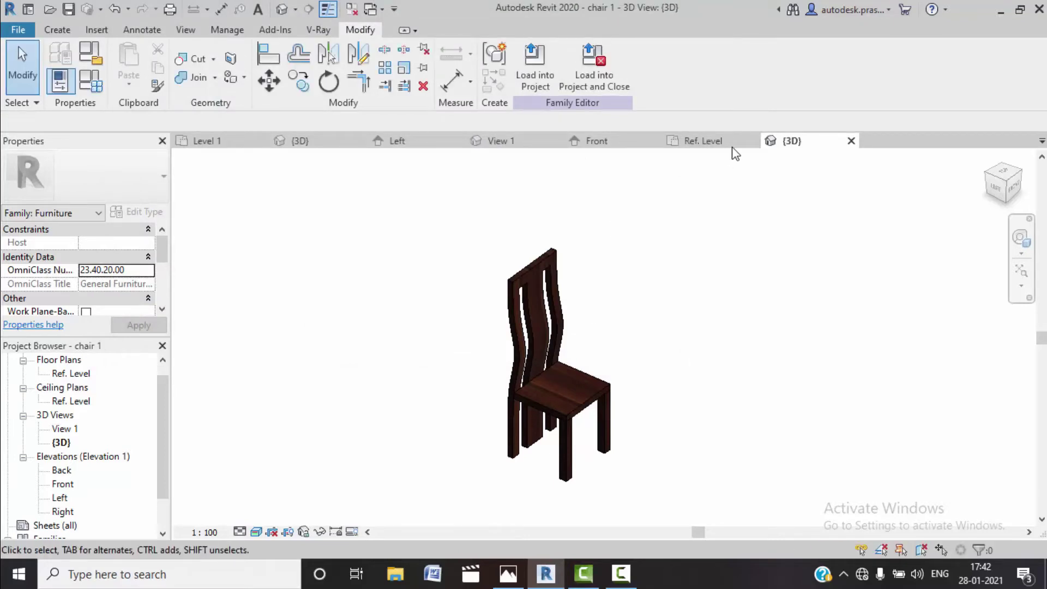
Close the Ref. Level, Front, View 1 and Left view tabs.
{"action": "left_click", "coordinate": [752, 141]}
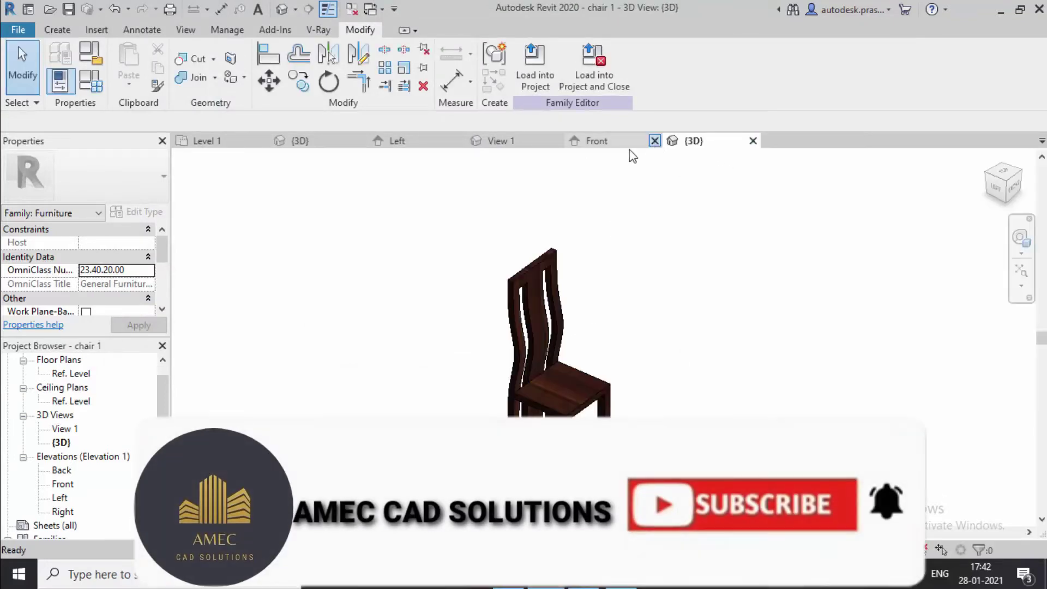
{"action": "left_click", "coordinate": [653, 140]}
{"action": "left_click", "coordinate": [556, 140]}
{"action": "left_click", "coordinate": [458, 141]}
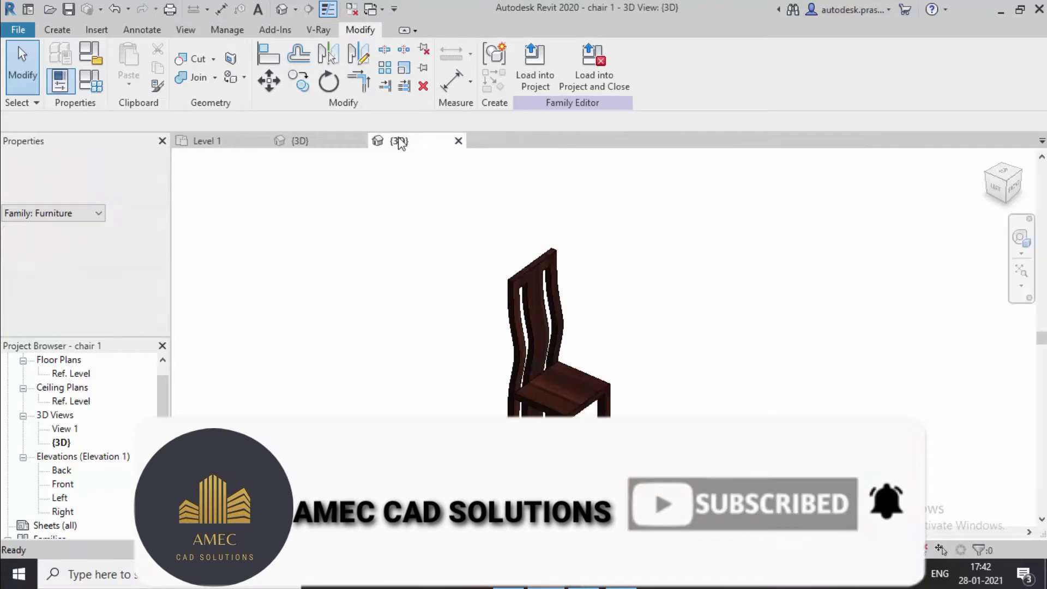
Close Family1's 3D view, saving Family1 to the Desktop.
{"action": "left_click", "coordinate": [360, 141]}
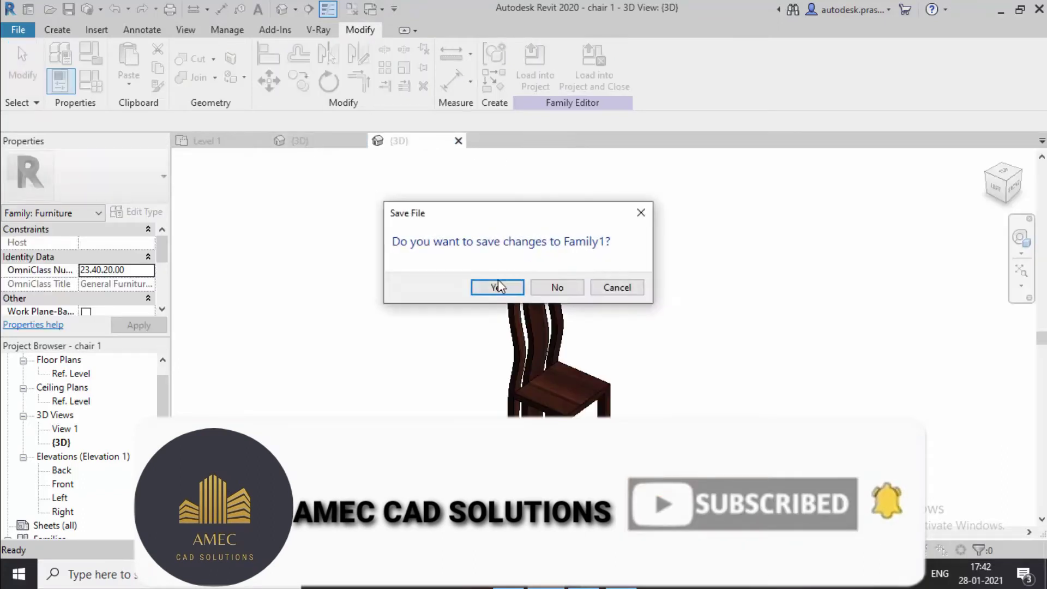
{"action": "left_click", "coordinate": [509, 289]}
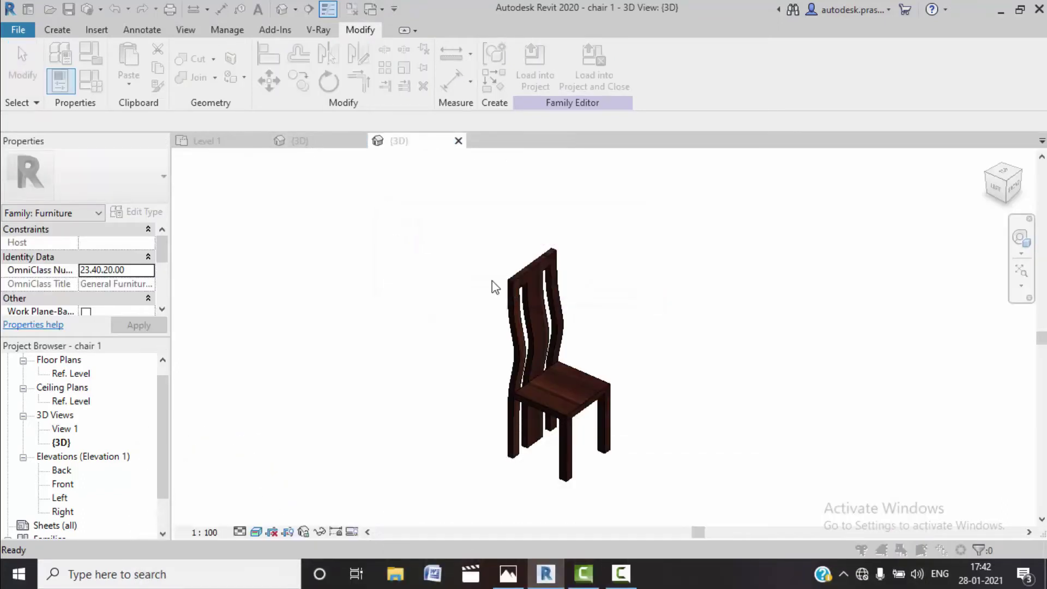
{"action": "left_click", "coordinate": [136, 309]}
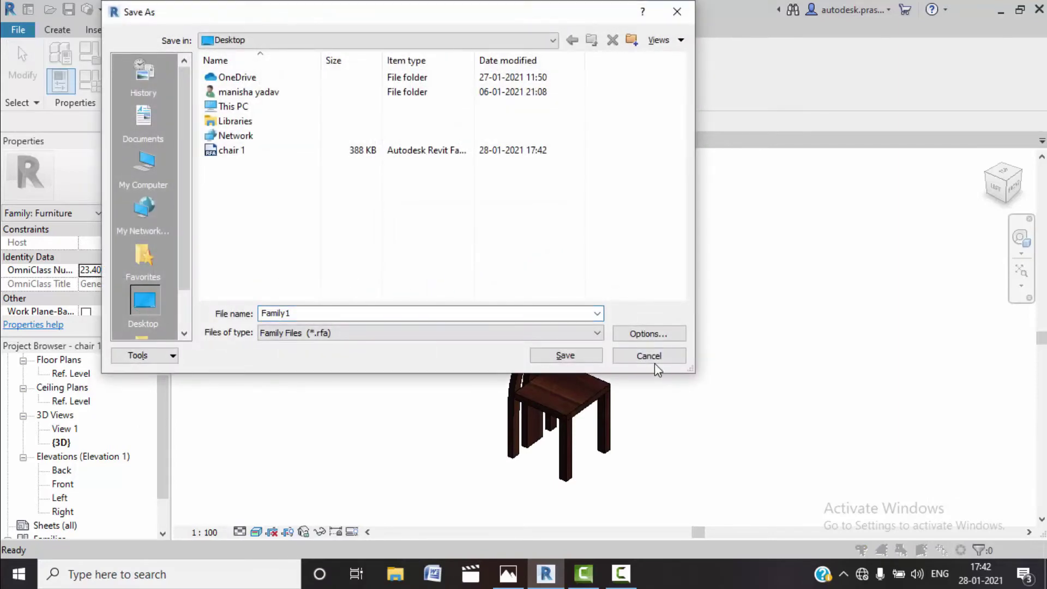
{"action": "left_click", "coordinate": [582, 354]}
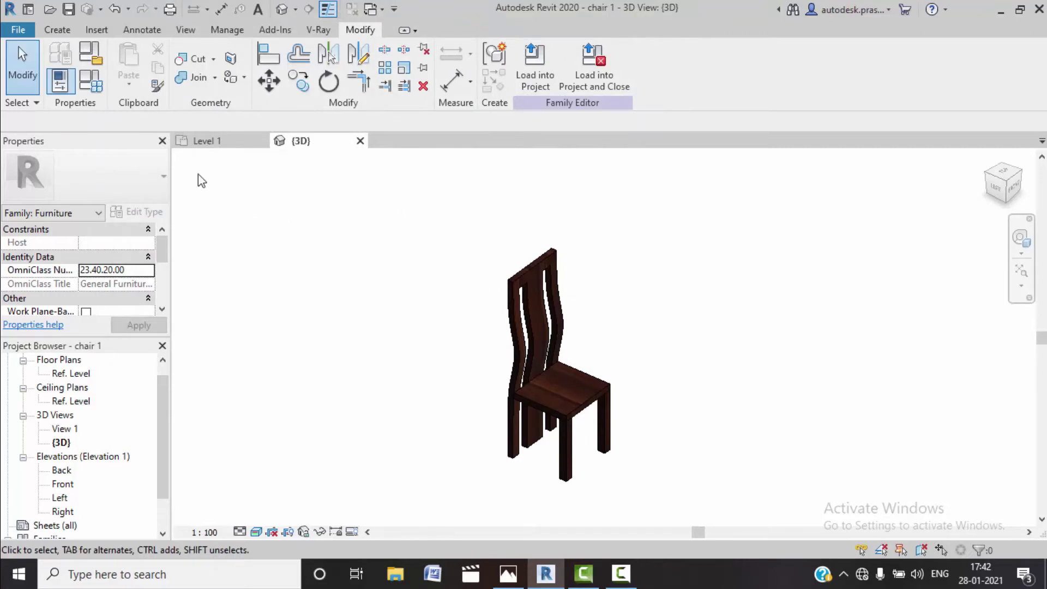
Create a new family from the Metric Furniture.rft template.
{"action": "left_click", "coordinate": [18, 30]}
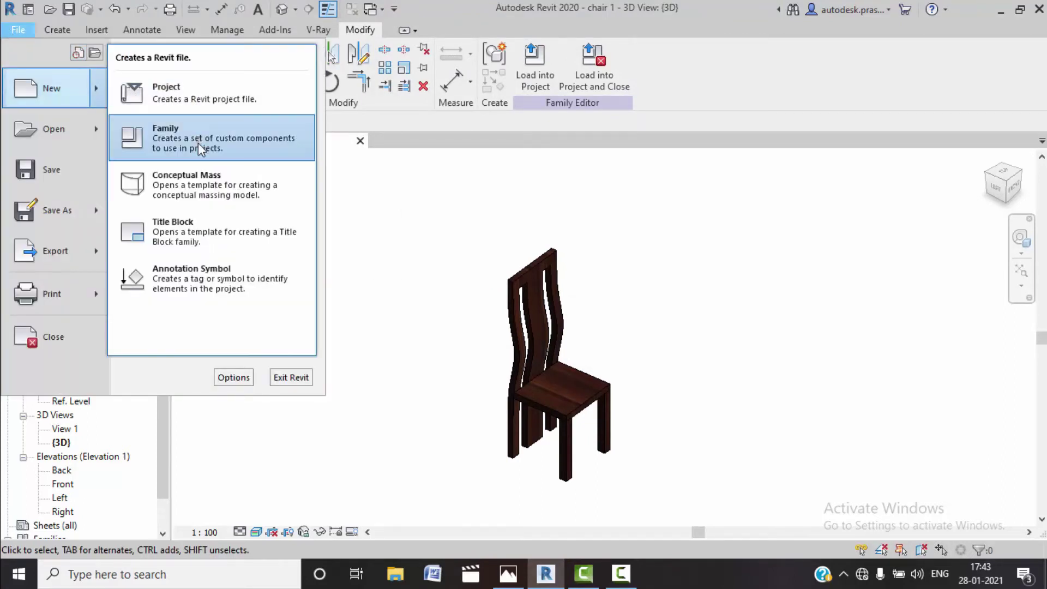
{"action": "left_click", "coordinate": [471, 195]}
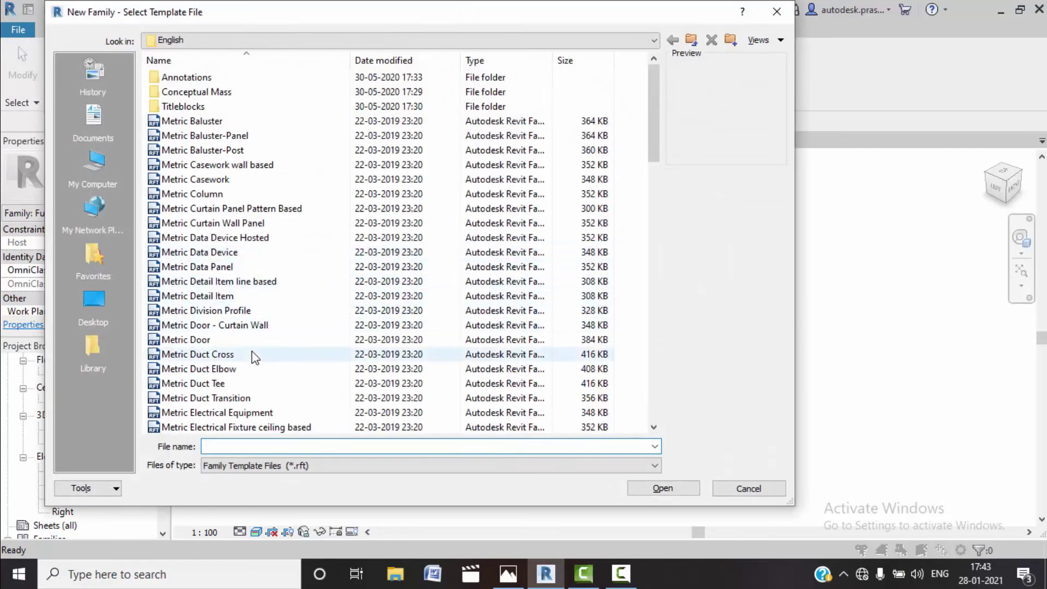
{"action": "scroll", "coordinate": [262, 354], "scroll_direction": "down", "scroll_amount": 3}
{"action": "scroll", "coordinate": [262, 353], "scroll_direction": "down", "scroll_amount": 1}
{"action": "left_click", "coordinate": [208, 354]}
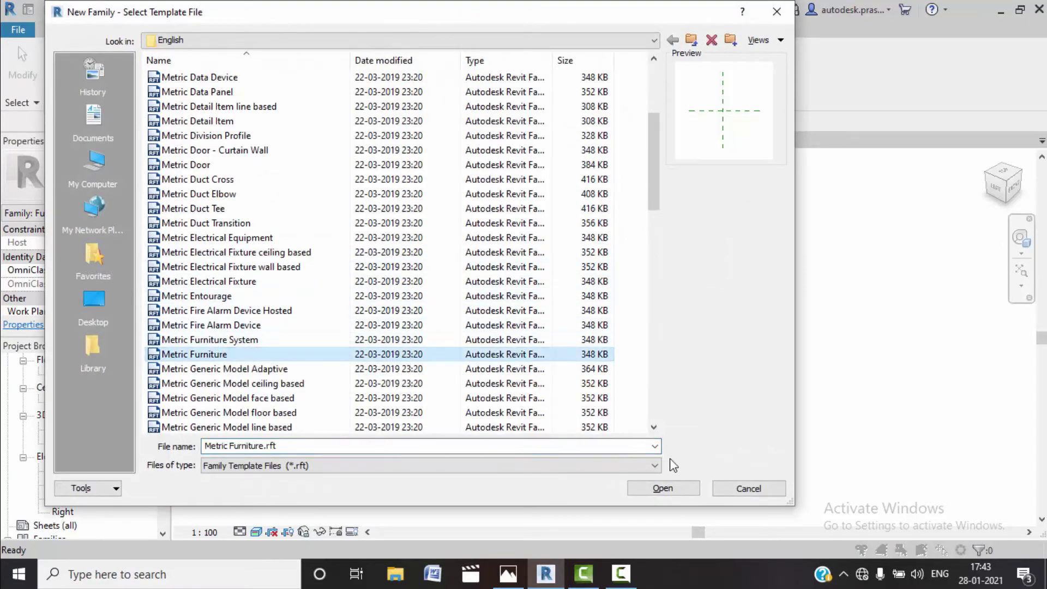
{"action": "left_click", "coordinate": [670, 489]}
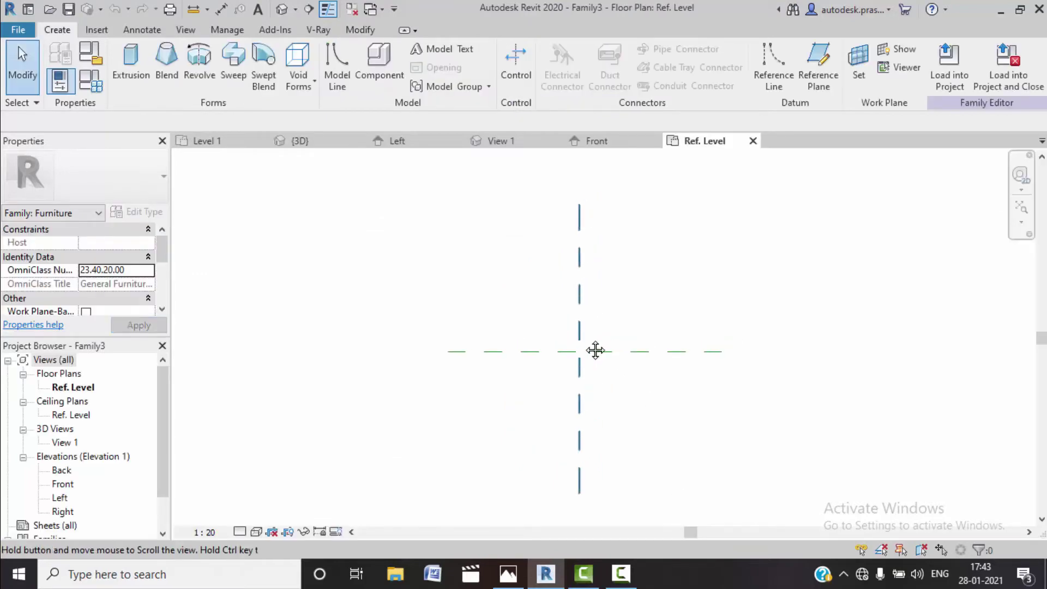
{"action": "left_click", "coordinate": [512, 572]}
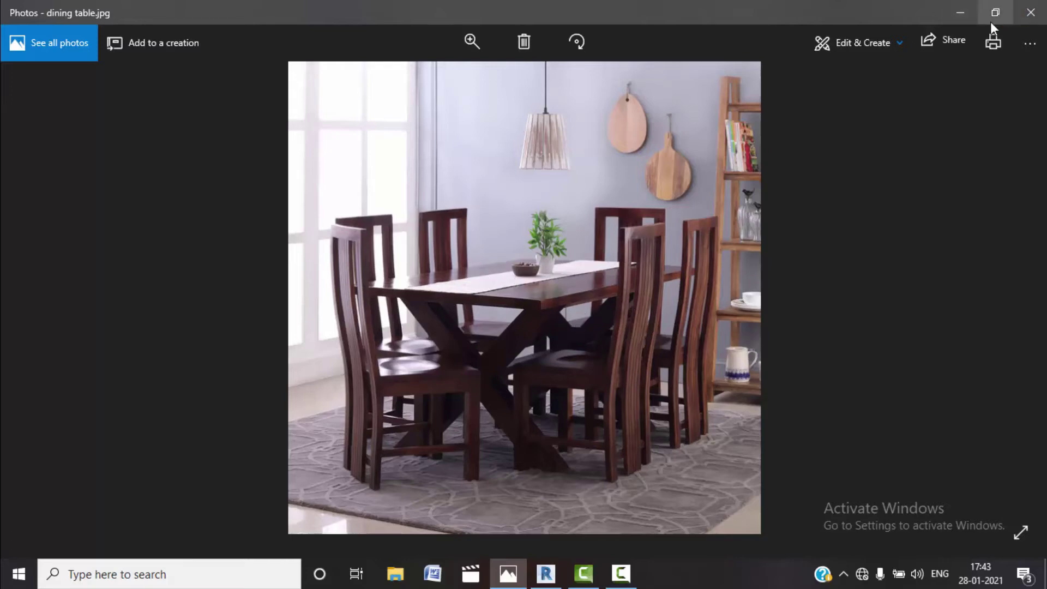
View the dining table photo's X-shaped legs, then return to Revit's Ref. Level plan.
{"action": "left_click", "coordinate": [961, 13]}
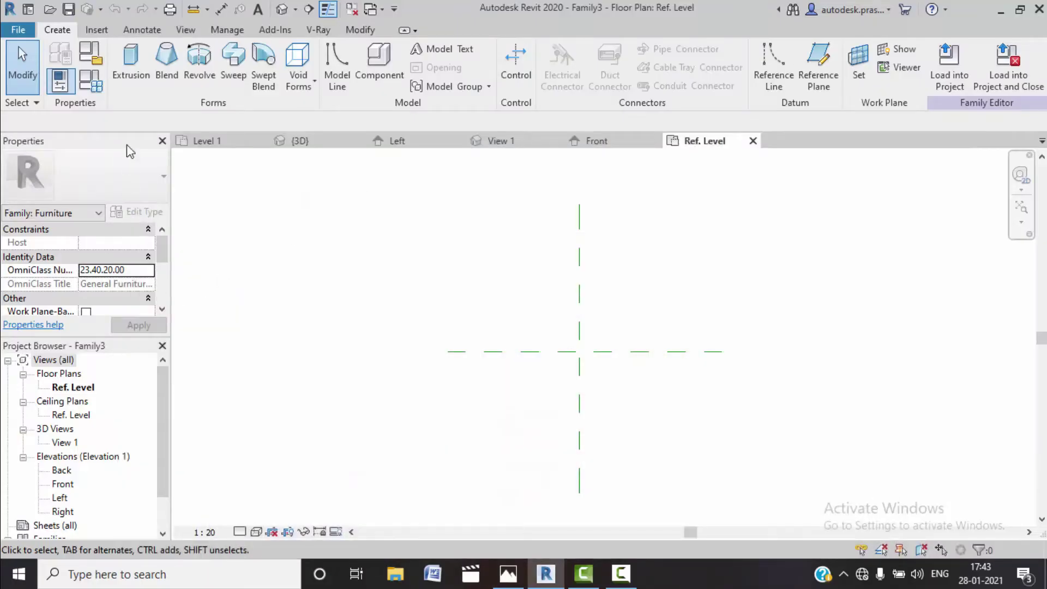
Draw horizontal reference planes above and below the centre, redoing the crooked one.
{"action": "left_click", "coordinate": [818, 62]}
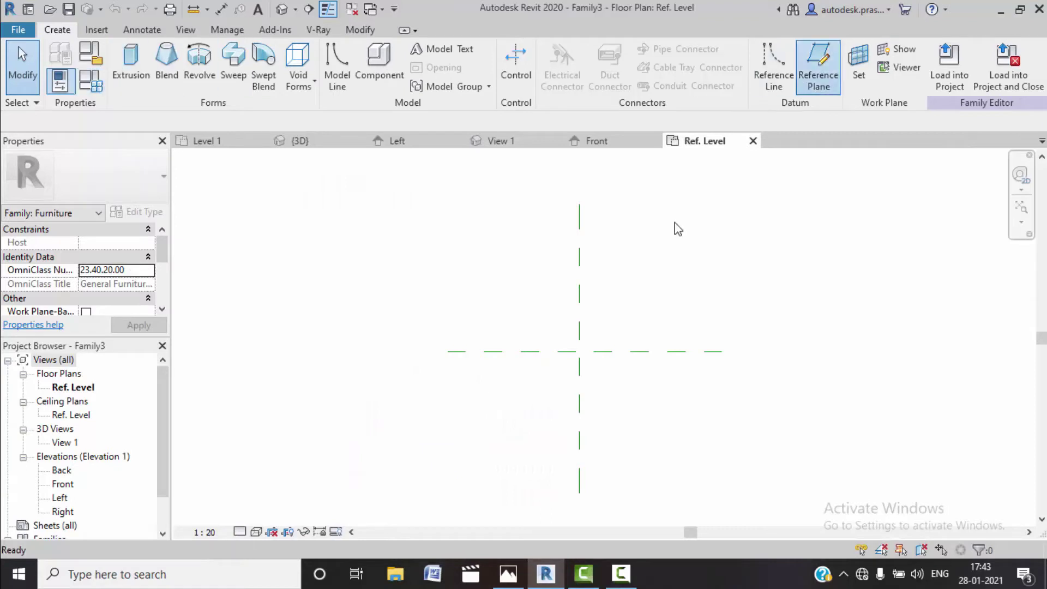
{"action": "left_click", "coordinate": [525, 293]}
{"action": "left_click", "coordinate": [624, 285]}
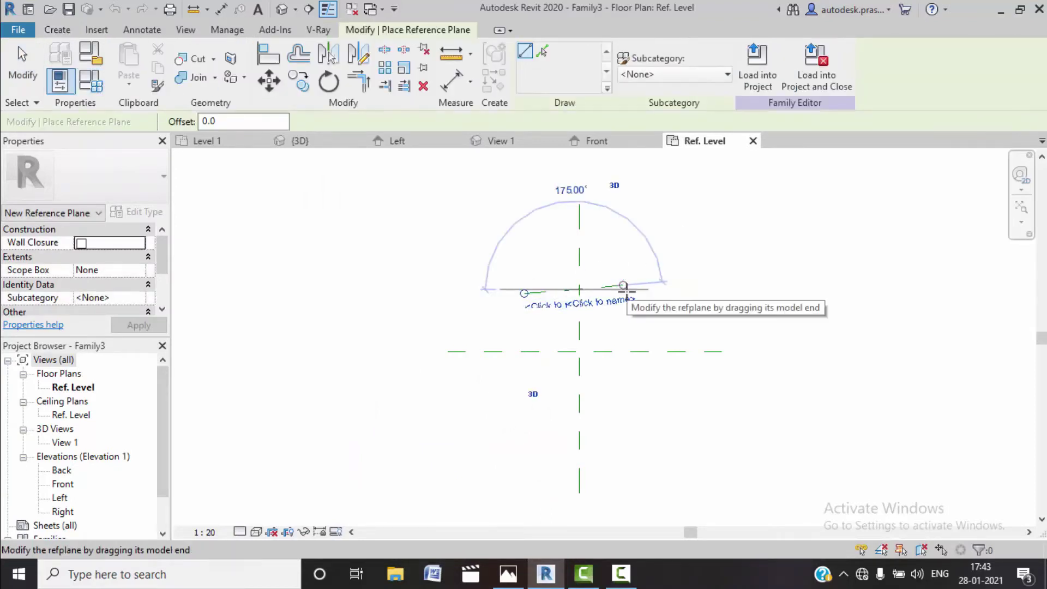
{"action": "key", "text": "ctrl+z"}
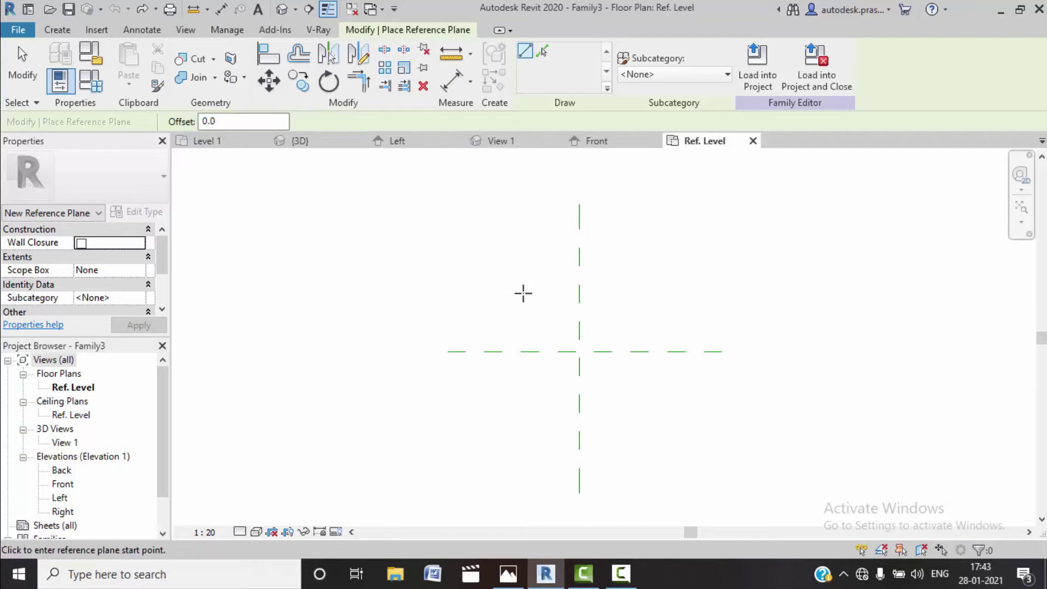
{"action": "left_click", "coordinate": [523, 292]}
{"action": "left_click", "coordinate": [619, 293]}
{"action": "left_click", "coordinate": [513, 413]}
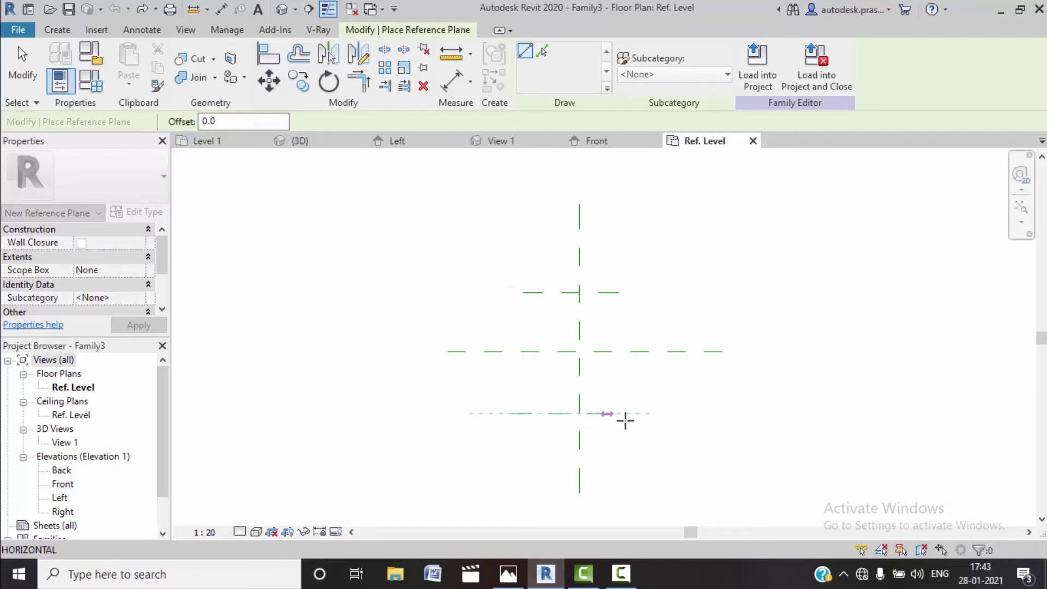
{"action": "left_click", "coordinate": [626, 413]}
Draw vertical reference planes to the right and left of the centre.
{"action": "left_click", "coordinate": [610, 277]}
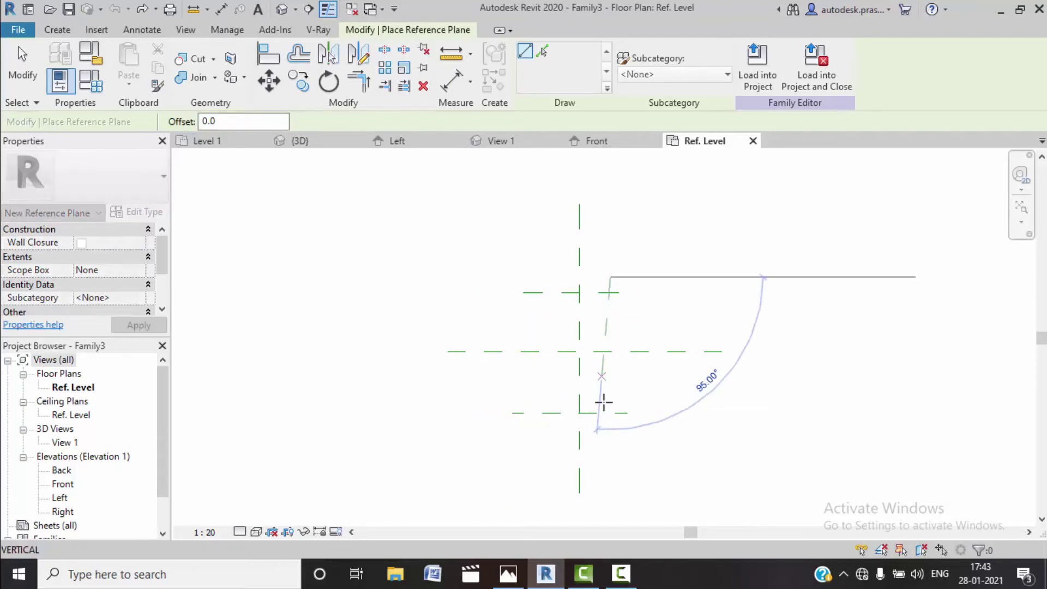
{"action": "left_click", "coordinate": [610, 440]}
{"action": "left_click", "coordinate": [540, 277]}
{"action": "left_click", "coordinate": [541, 439]}
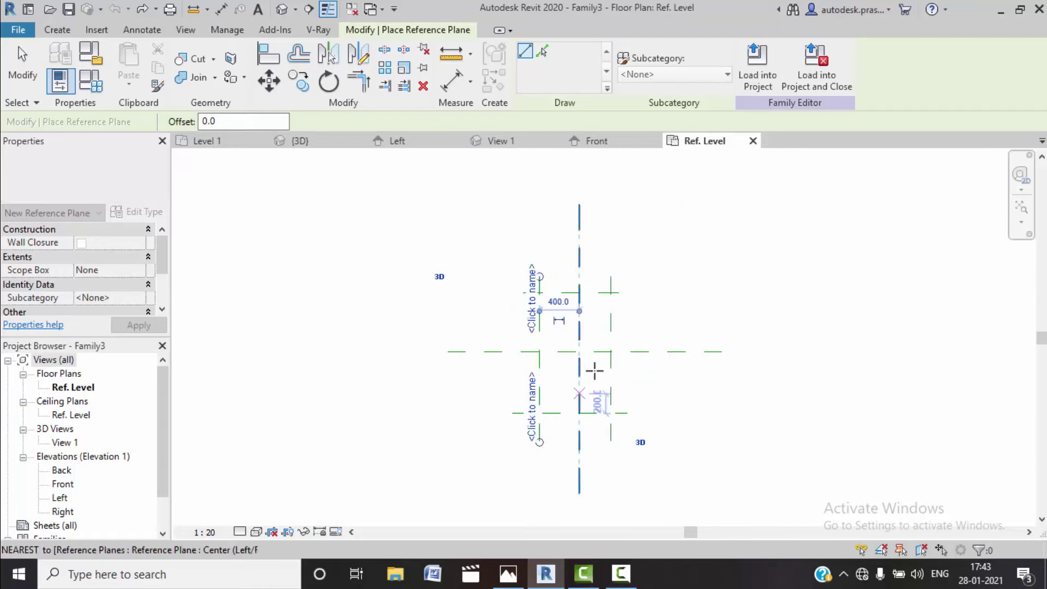
{"action": "key", "text": "Escape"}
{"action": "key", "text": "Escape"}
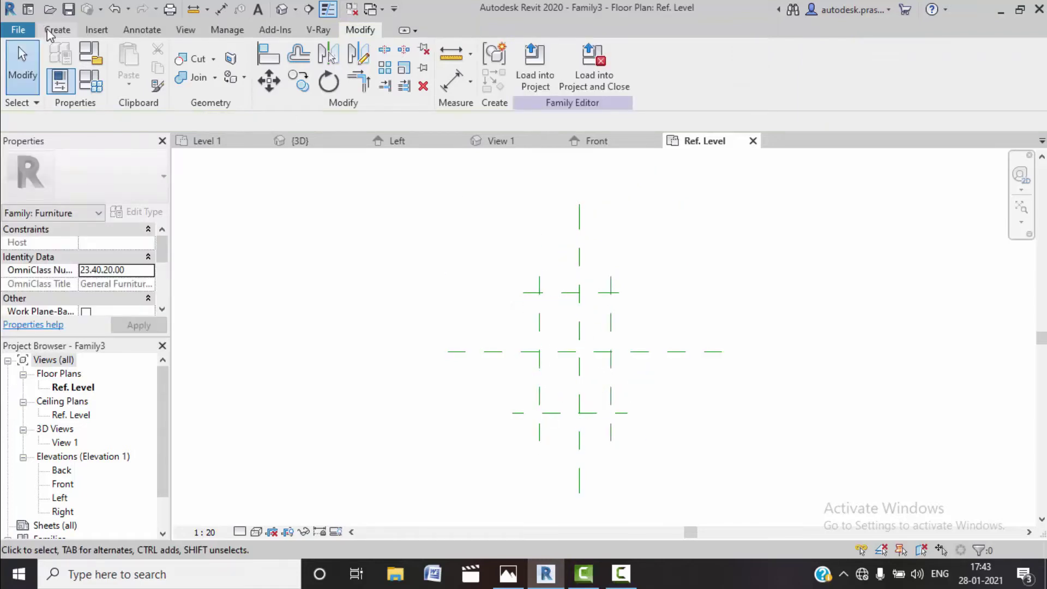
Dimension the left, centre and right vertical planes with an aligned string above.
{"action": "left_click", "coordinate": [141, 29]}
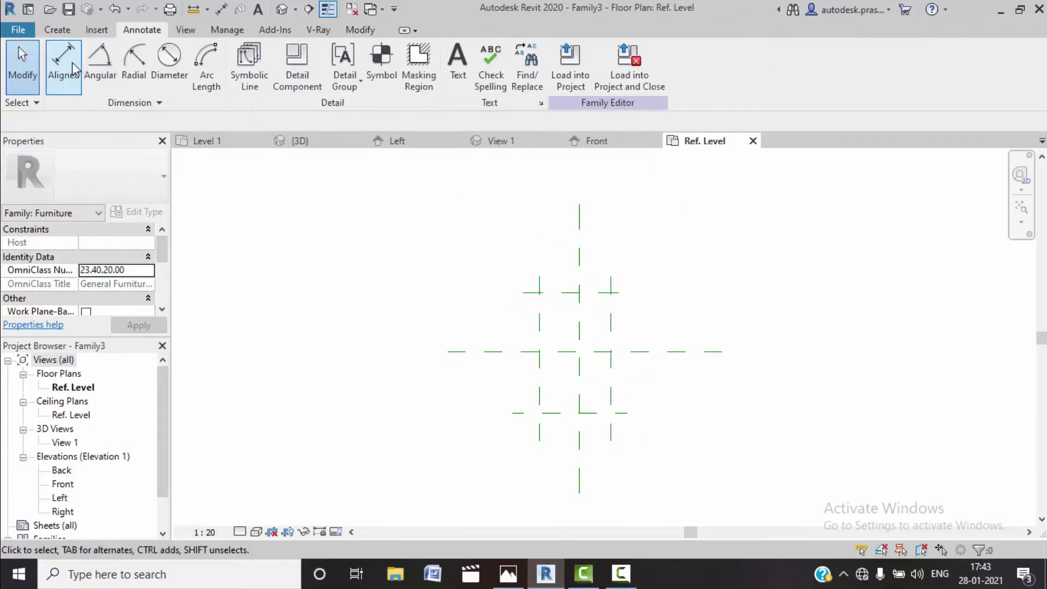
{"action": "left_click", "coordinate": [63, 60]}
{"action": "left_click", "coordinate": [539, 322]}
{"action": "left_click", "coordinate": [579, 328]}
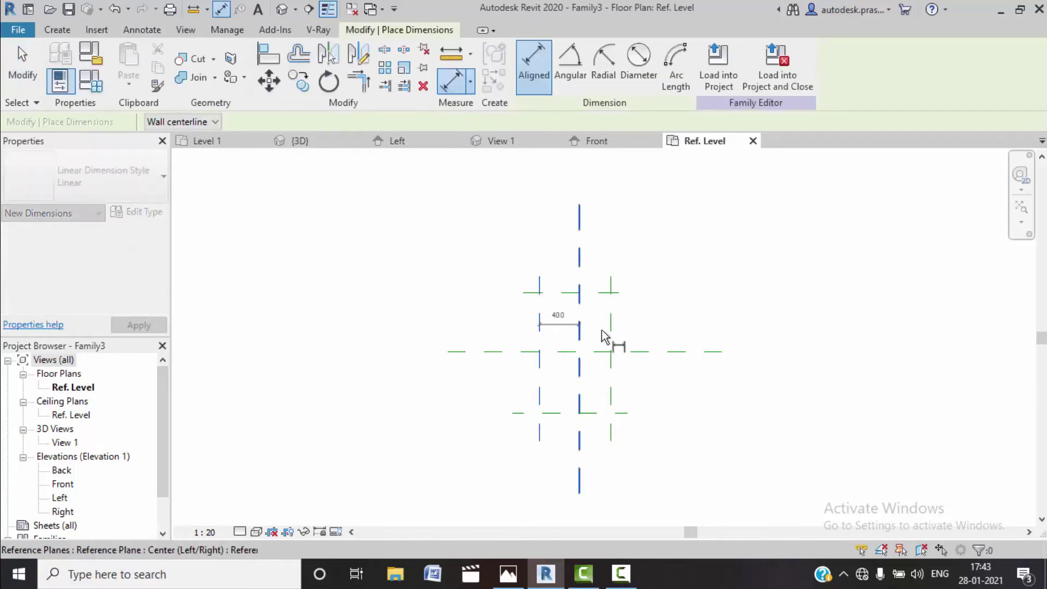
{"action": "left_click", "coordinate": [610, 330]}
{"action": "left_click", "coordinate": [618, 218]}
Dimension the three horizontal planes lengthwise and set the width string to EQ.
{"action": "left_click", "coordinate": [603, 292]}
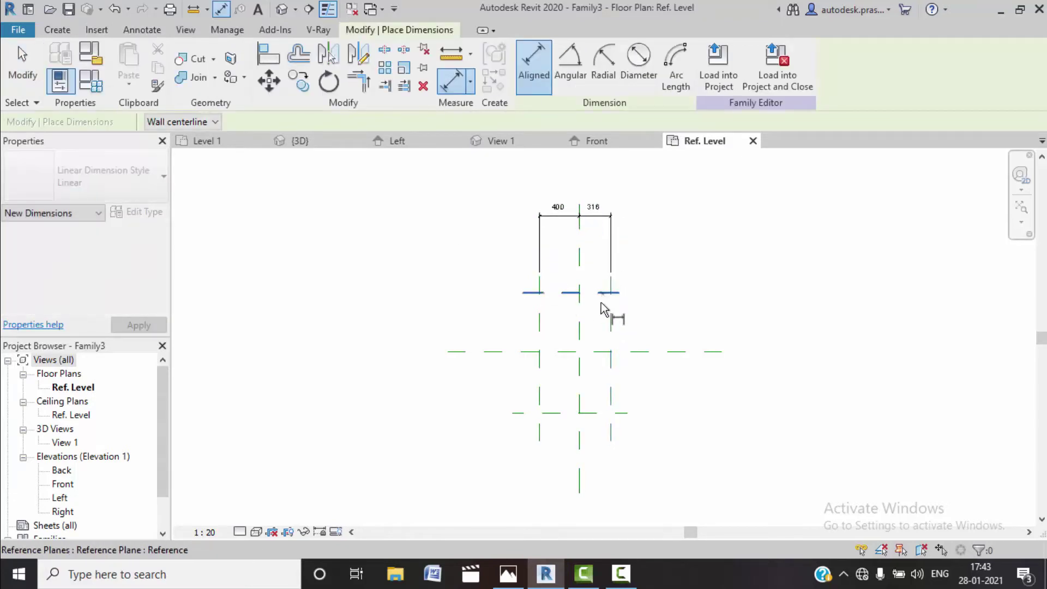
{"action": "left_click", "coordinate": [600, 351]}
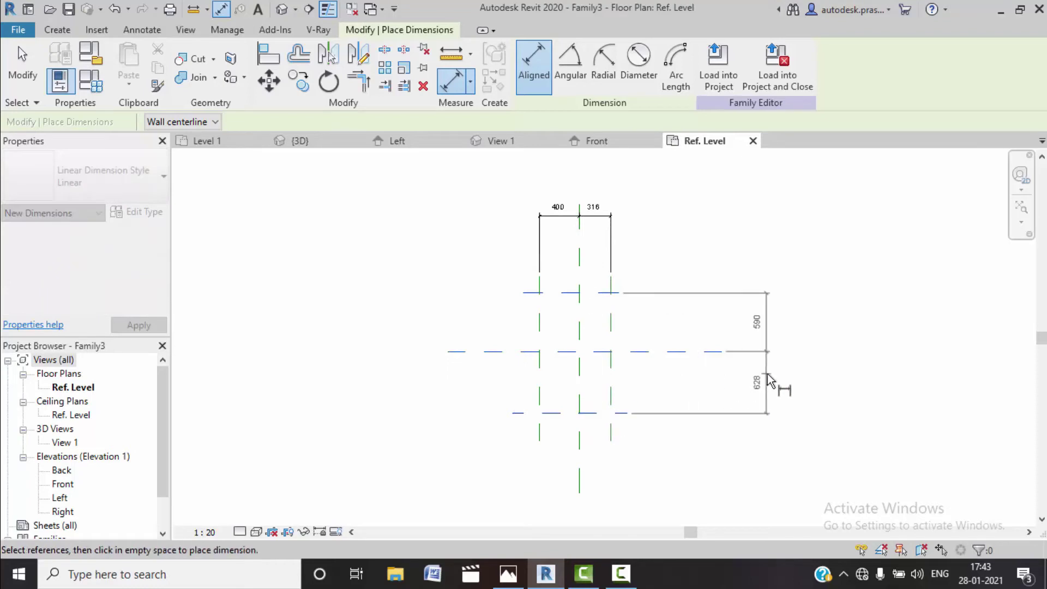
{"action": "left_click", "coordinate": [769, 381]}
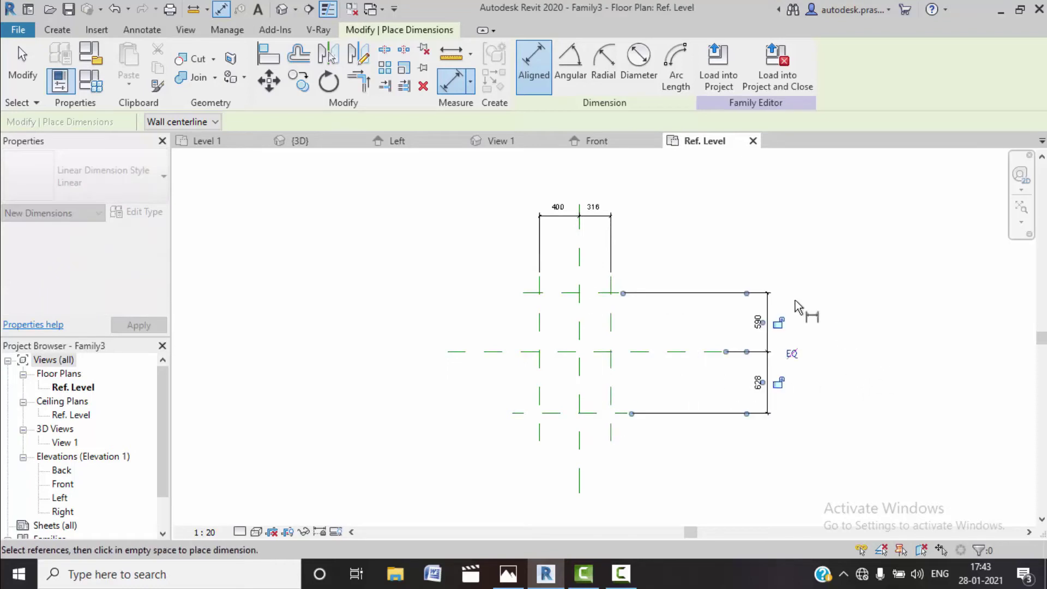
{"action": "right_click", "coordinate": [730, 211]}
{"action": "left_click", "coordinate": [782, 225]}
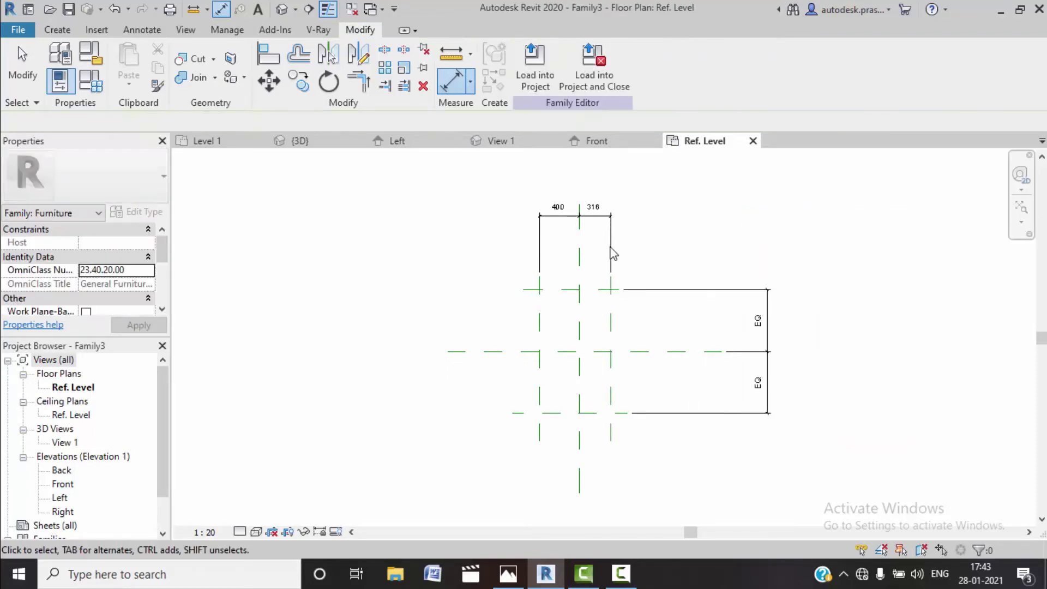
{"action": "left_click", "coordinate": [557, 207]}
{"action": "left_click", "coordinate": [578, 190]}
{"action": "left_click", "coordinate": [693, 236]}
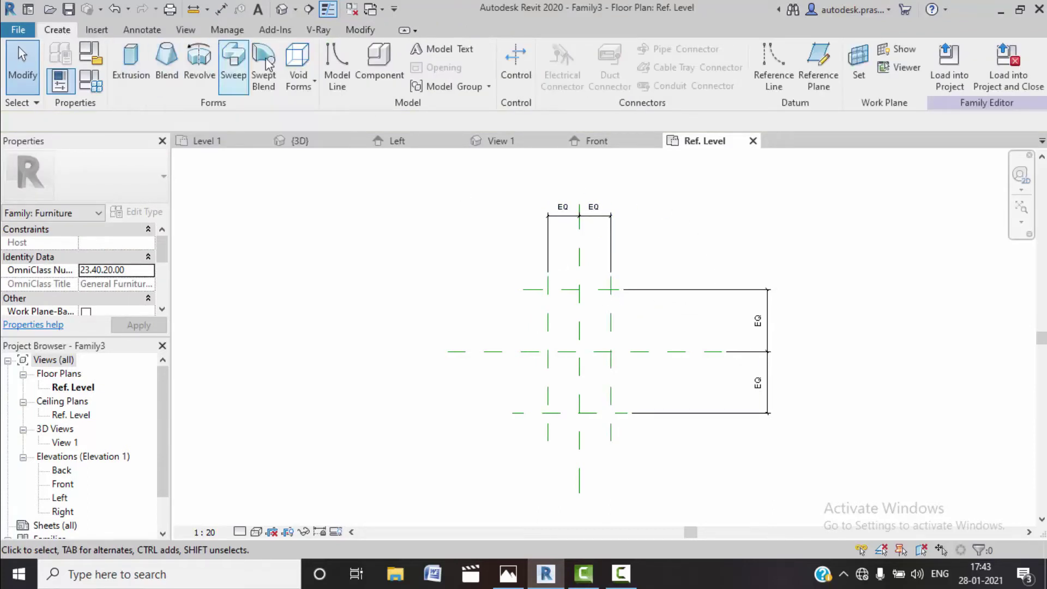
Add overall dimensions of 633 width and 1255 length between the outer planes.
{"action": "left_click", "coordinate": [142, 30]}
{"action": "left_click", "coordinate": [63, 65]}
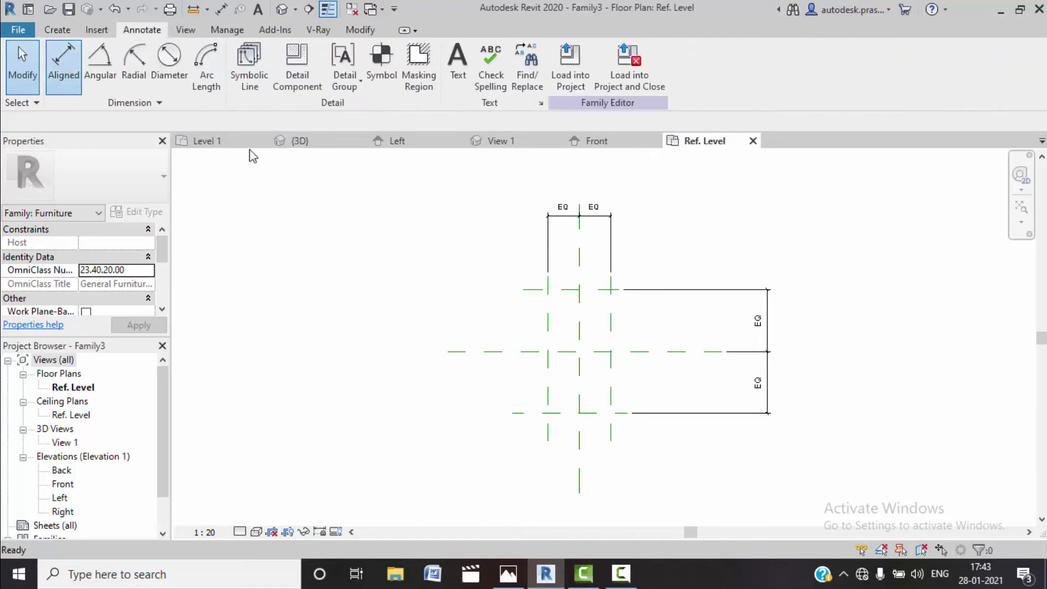
{"action": "left_click", "coordinate": [549, 312]}
{"action": "left_click", "coordinate": [610, 328]}
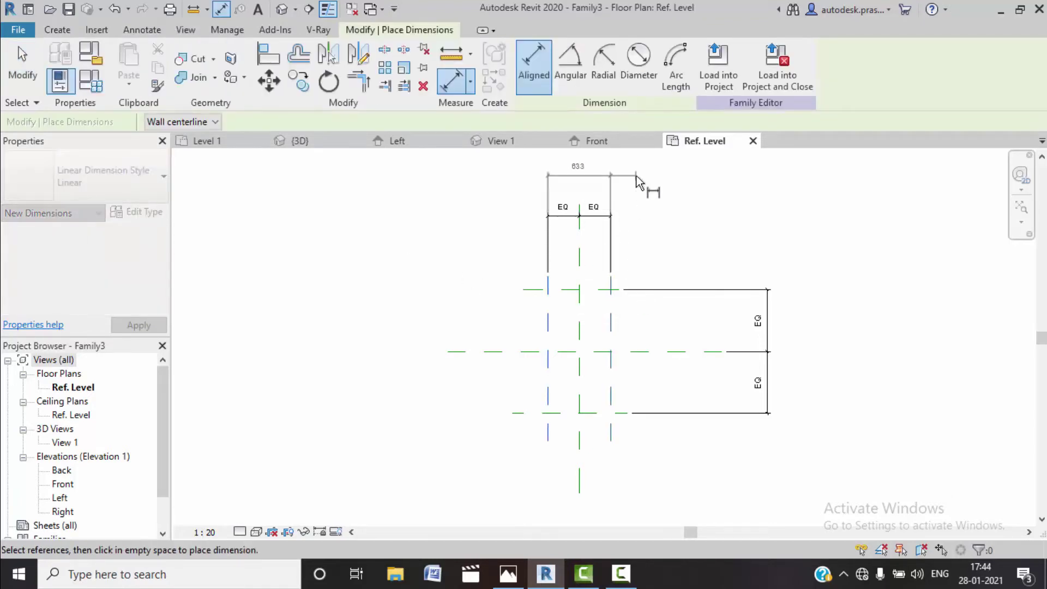
{"action": "left_click", "coordinate": [638, 180]}
{"action": "left_click", "coordinate": [592, 290]}
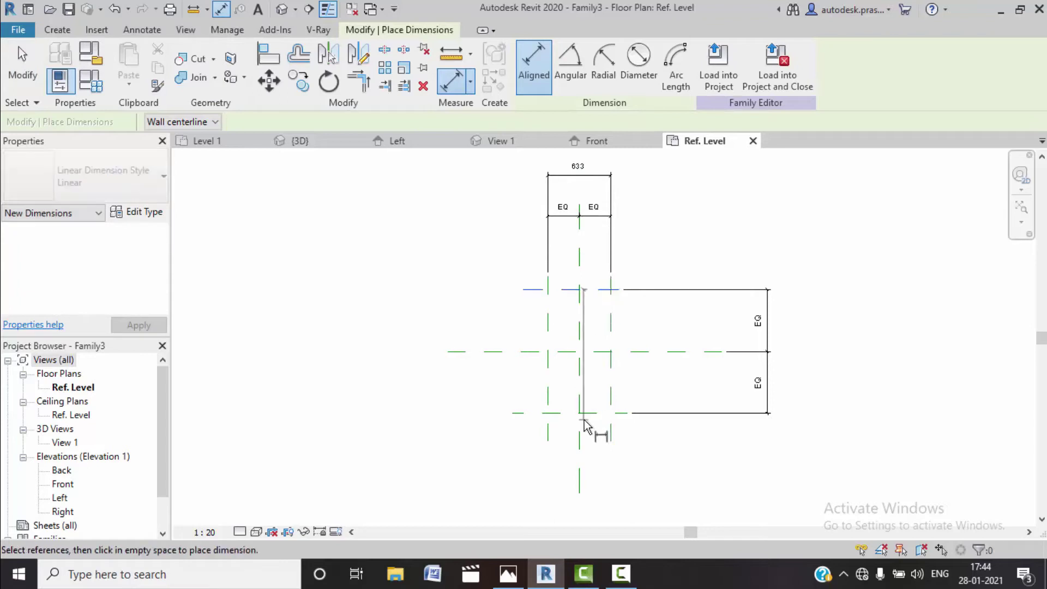
{"action": "left_click", "coordinate": [600, 413]}
{"action": "left_click", "coordinate": [409, 392]}
{"action": "right_click", "coordinate": [469, 228]}
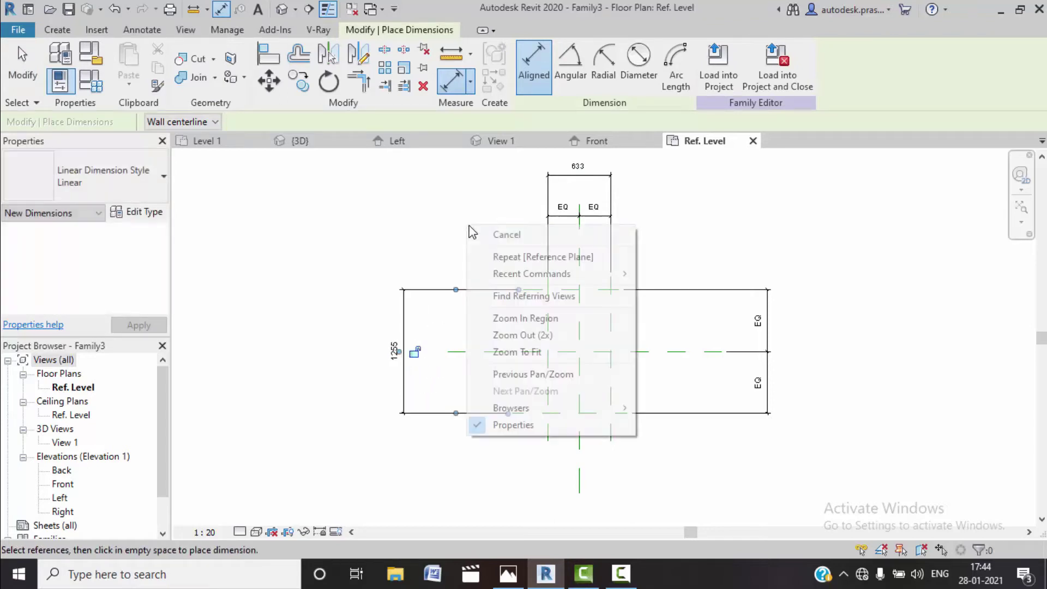
{"action": "left_click", "coordinate": [480, 234]}
{"action": "right_click", "coordinate": [473, 229]}
{"action": "left_click", "coordinate": [482, 240]}
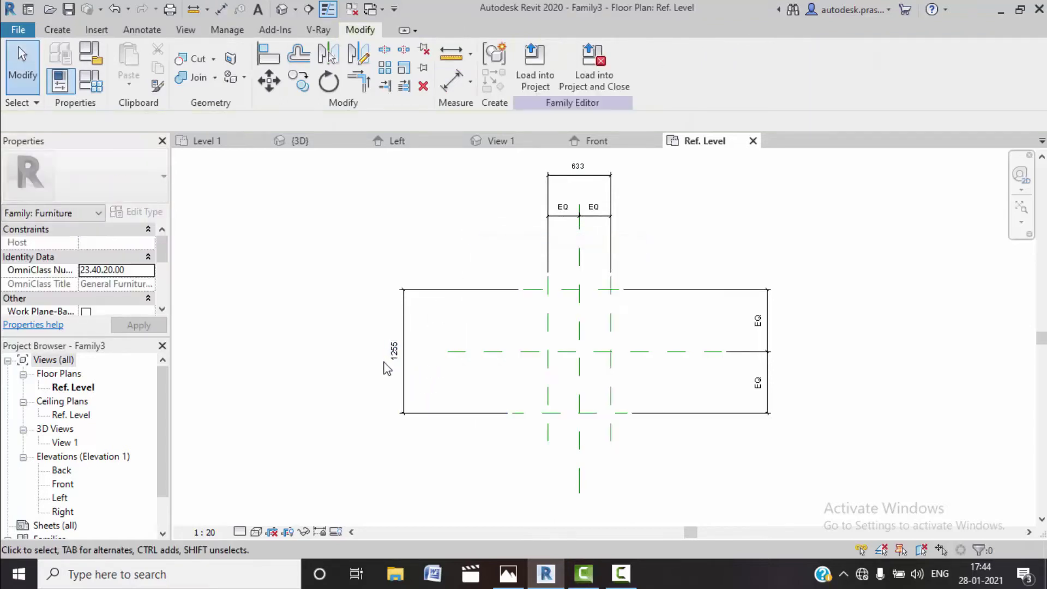
Label the overall 1255 and 633 dimensions with new length and width type parameters.
{"action": "left_click", "coordinate": [395, 350]}
{"action": "left_click", "coordinate": [679, 64]}
{"action": "type", "text": "length"}
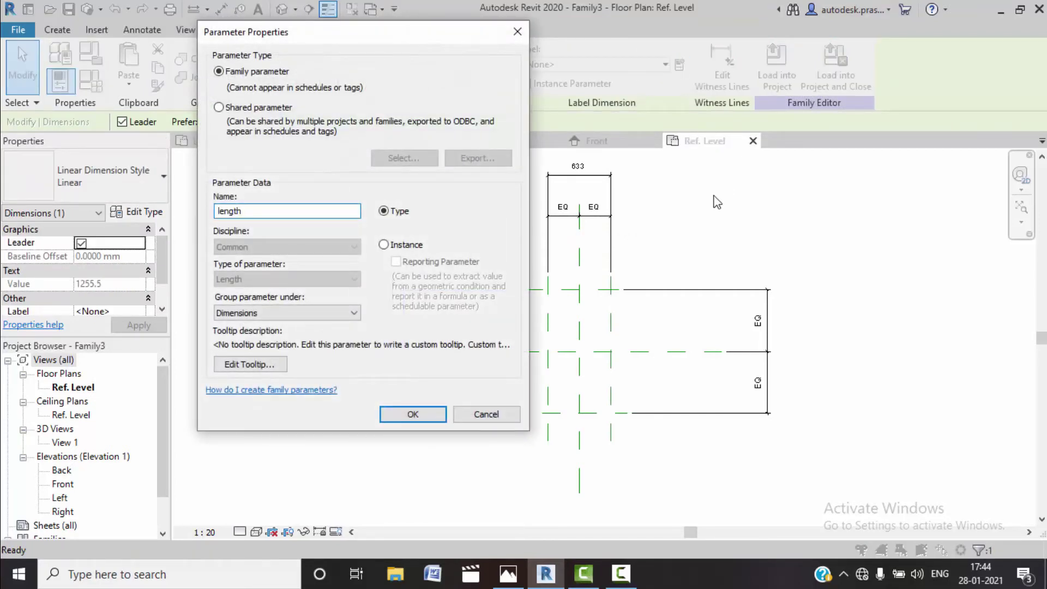
{"action": "left_click", "coordinate": [413, 414]}
{"action": "left_click", "coordinate": [509, 349]}
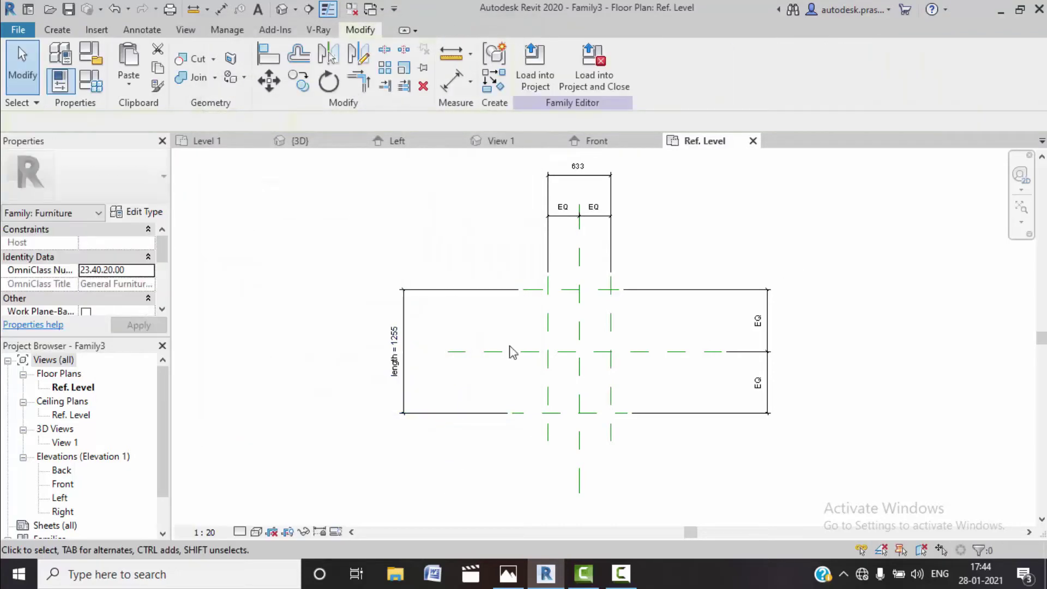
{"action": "left_click", "coordinate": [579, 171]}
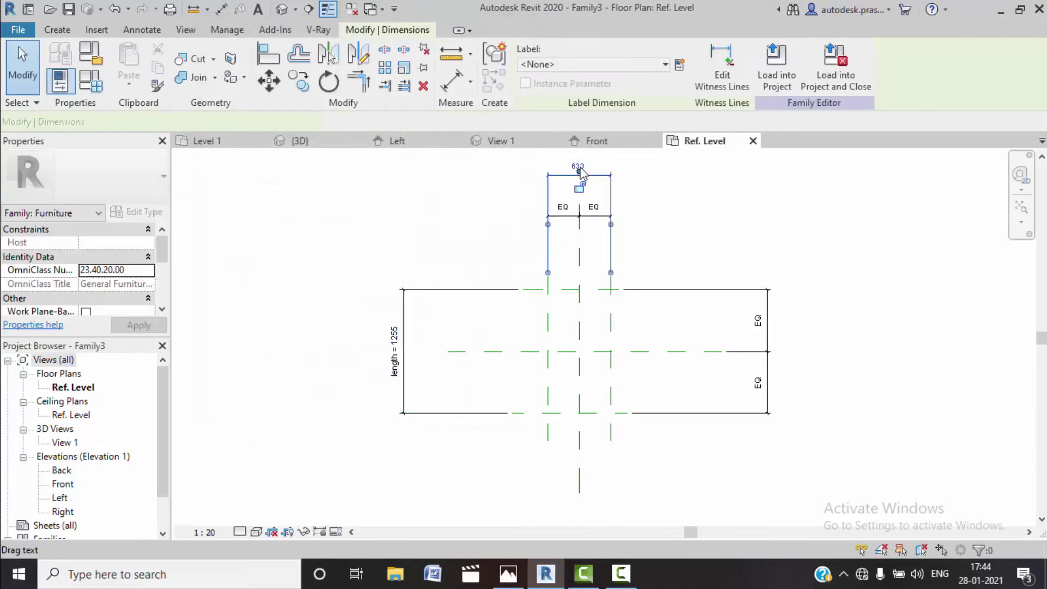
{"action": "left_click", "coordinate": [679, 65]}
{"action": "type", "text": "width"}
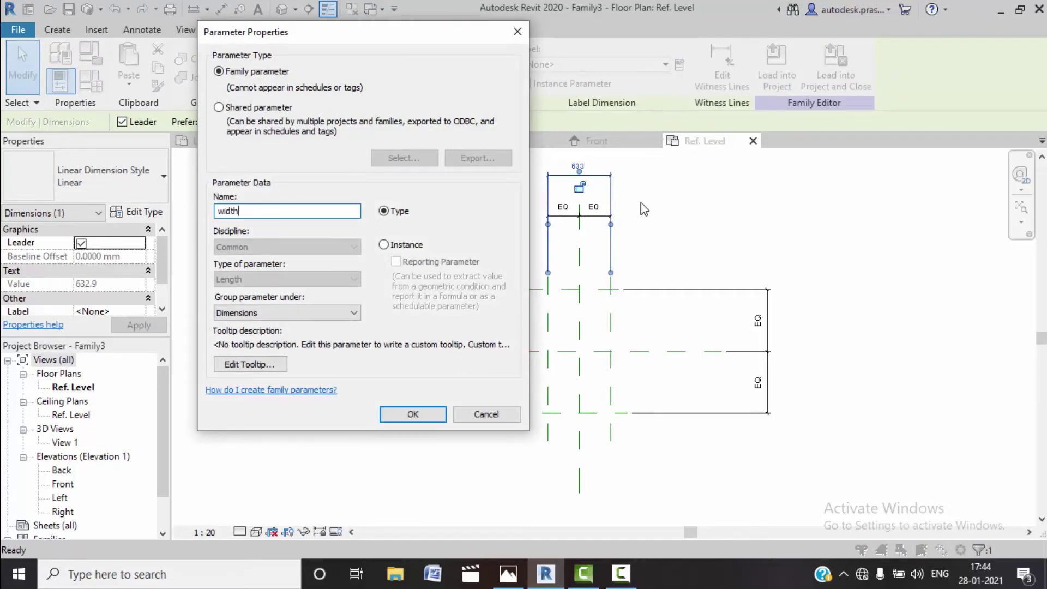
{"action": "left_click", "coordinate": [390, 417]}
{"action": "left_click", "coordinate": [450, 453]}
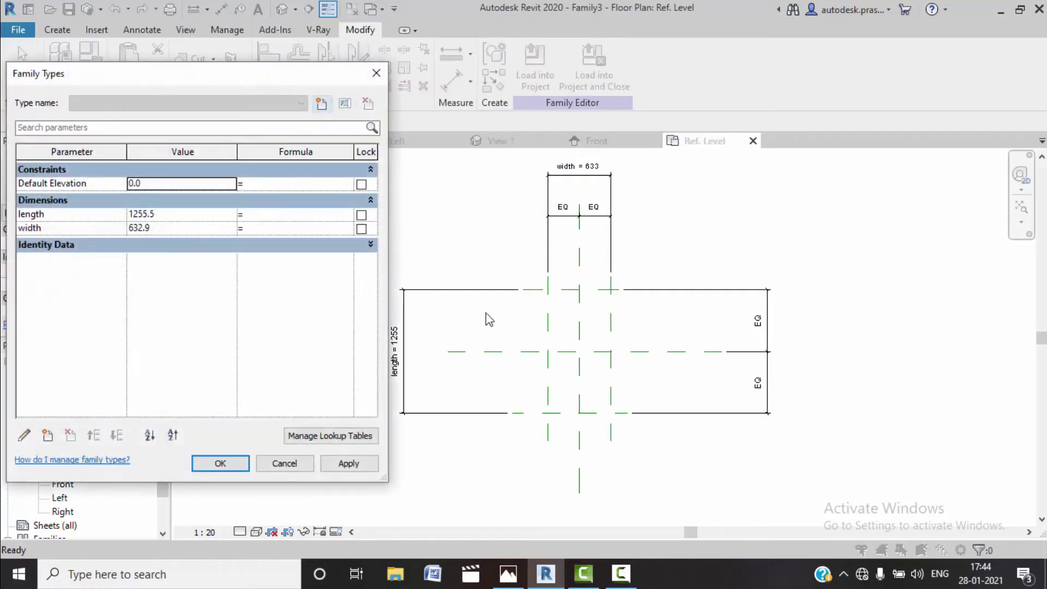
In Family Types, set width to 650 and length to 1200, applying each change.
{"action": "left_click", "coordinate": [175, 217]}
{"action": "type", "text": "1500"}
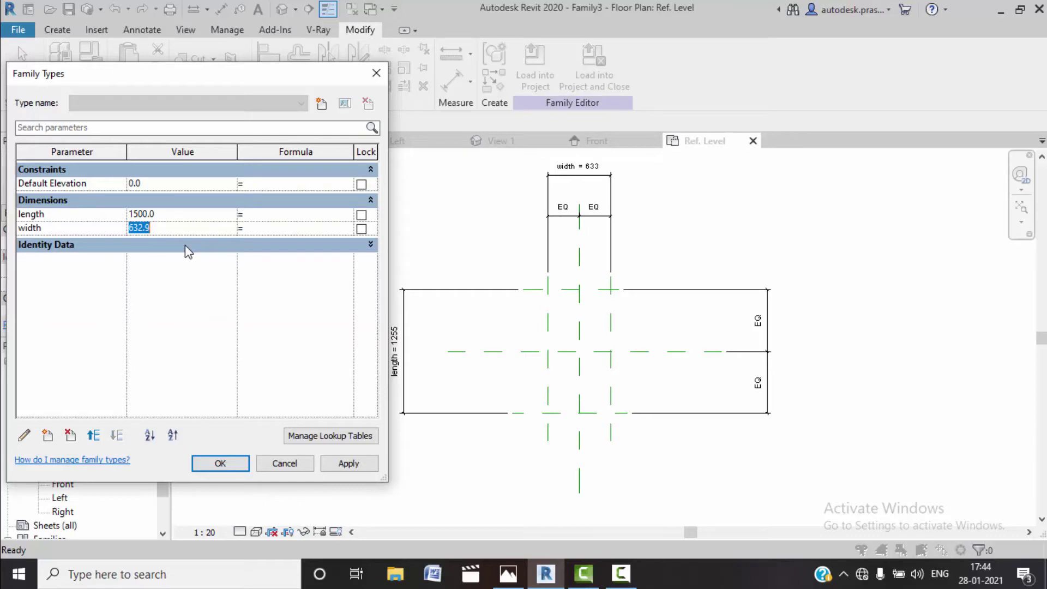
{"action": "type", "text": "650"}
{"action": "left_click", "coordinate": [360, 467]}
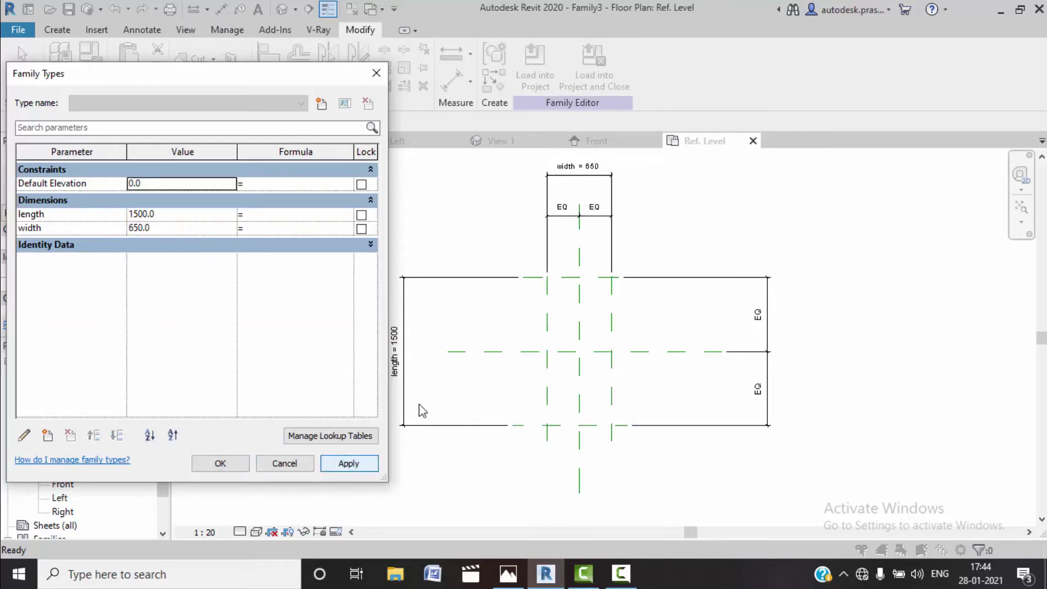
{"action": "left_click", "coordinate": [175, 214]}
{"action": "type", "text": "1200"}
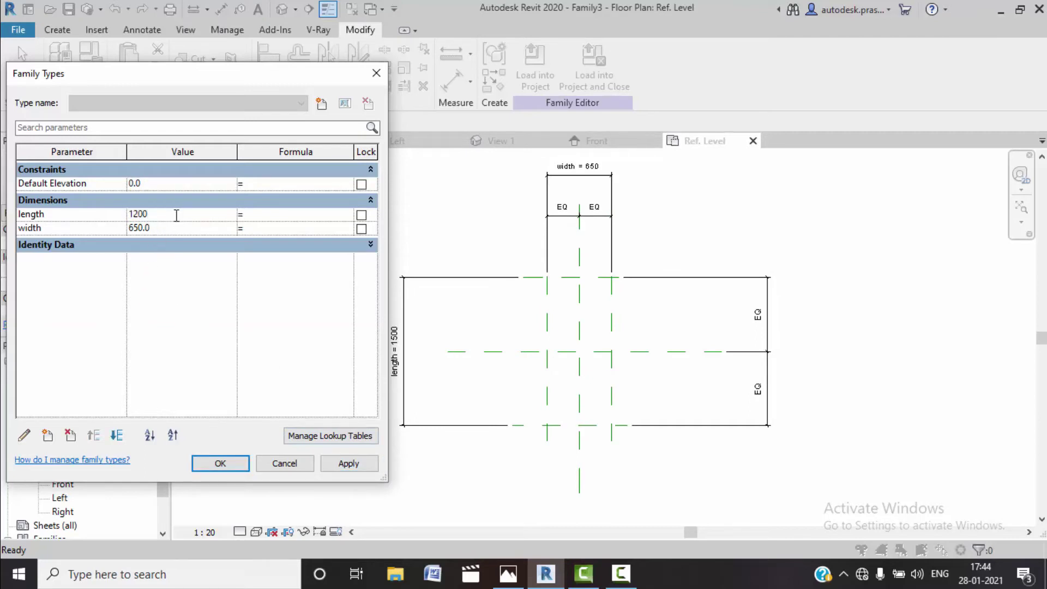
{"action": "left_click", "coordinate": [333, 466]}
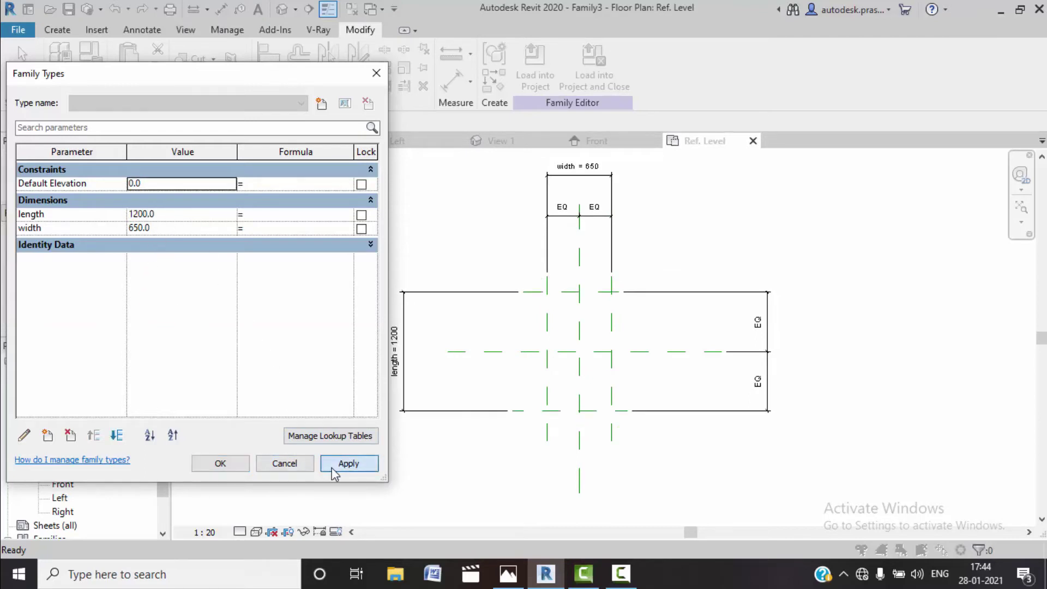
{"action": "left_click", "coordinate": [237, 464]}
Sketch a new extrusion's 650 by 1200 rectangle between the reference-plane intersections.
{"action": "scroll", "coordinate": [578, 316], "scroll_direction": "up", "scroll_amount": 2}
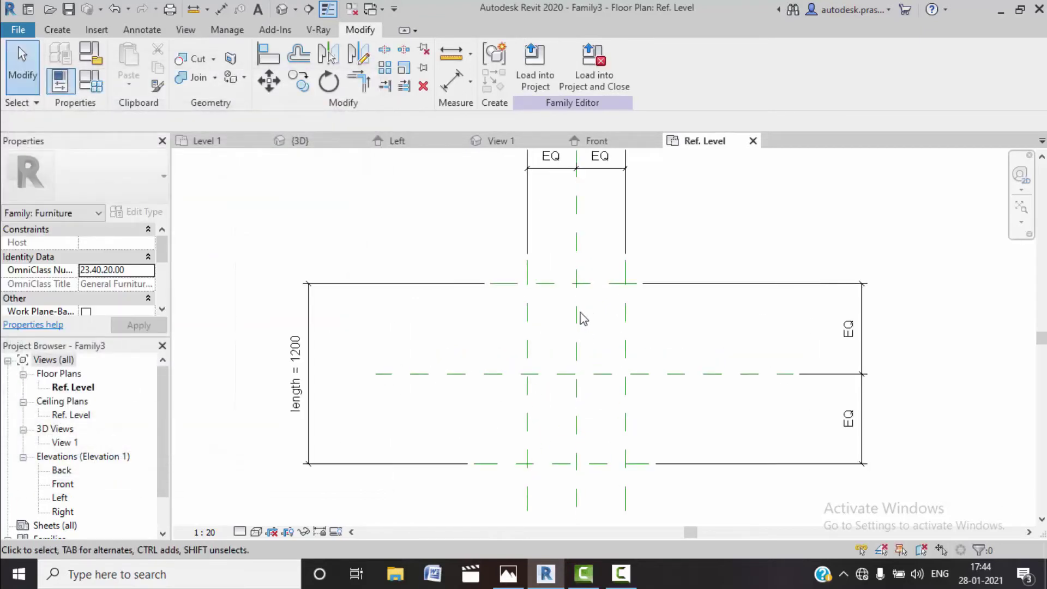
{"action": "middle_click_drag", "start_coordinate": [579, 315], "coordinate": [531, 299]}
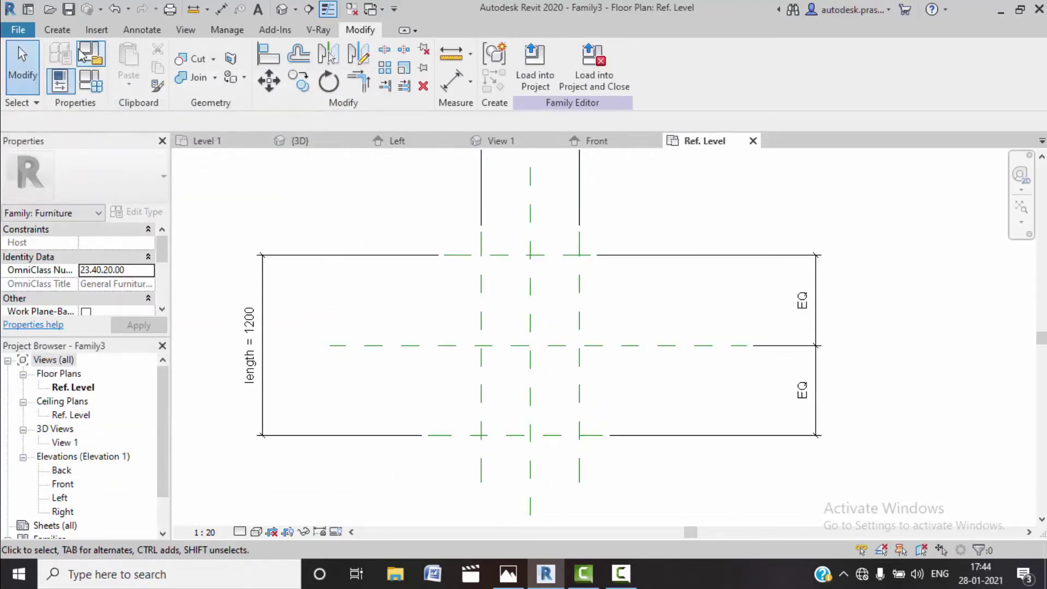
{"action": "left_click", "coordinate": [58, 30]}
{"action": "left_click", "coordinate": [131, 61]}
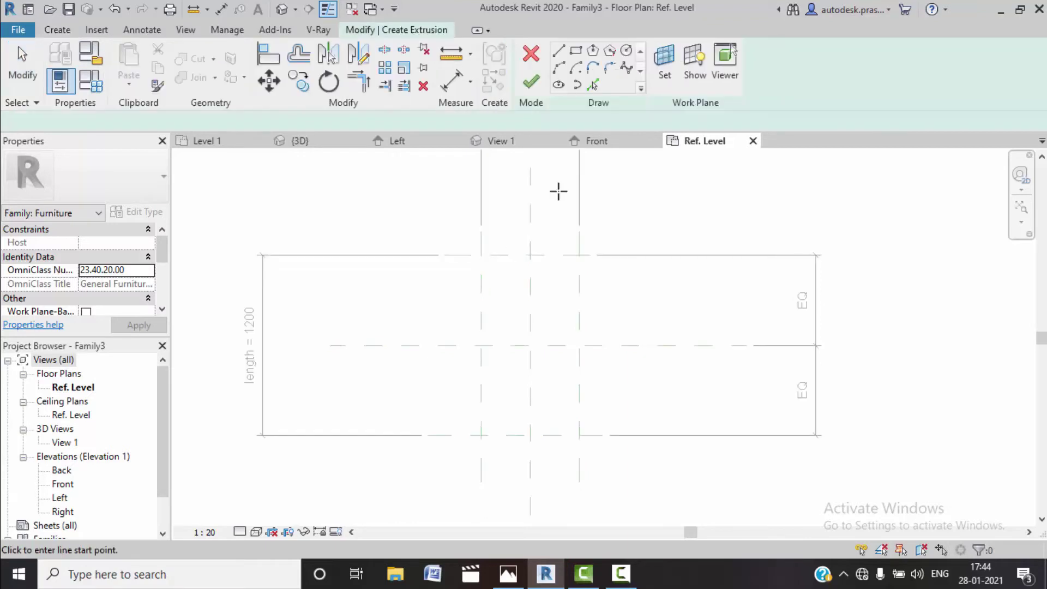
{"action": "left_click", "coordinate": [576, 50]}
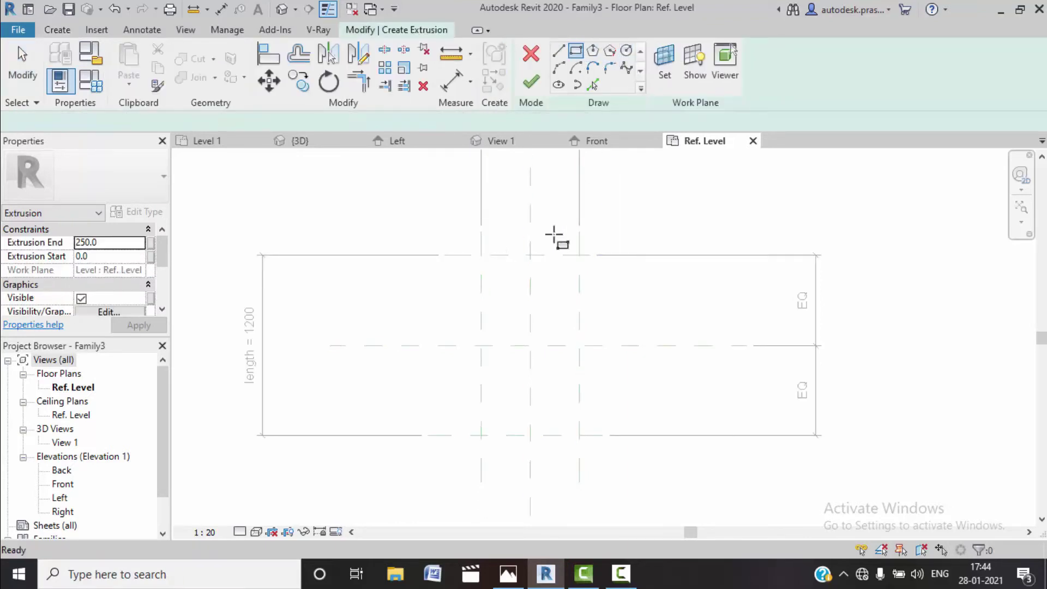
{"action": "left_click", "coordinate": [481, 255]}
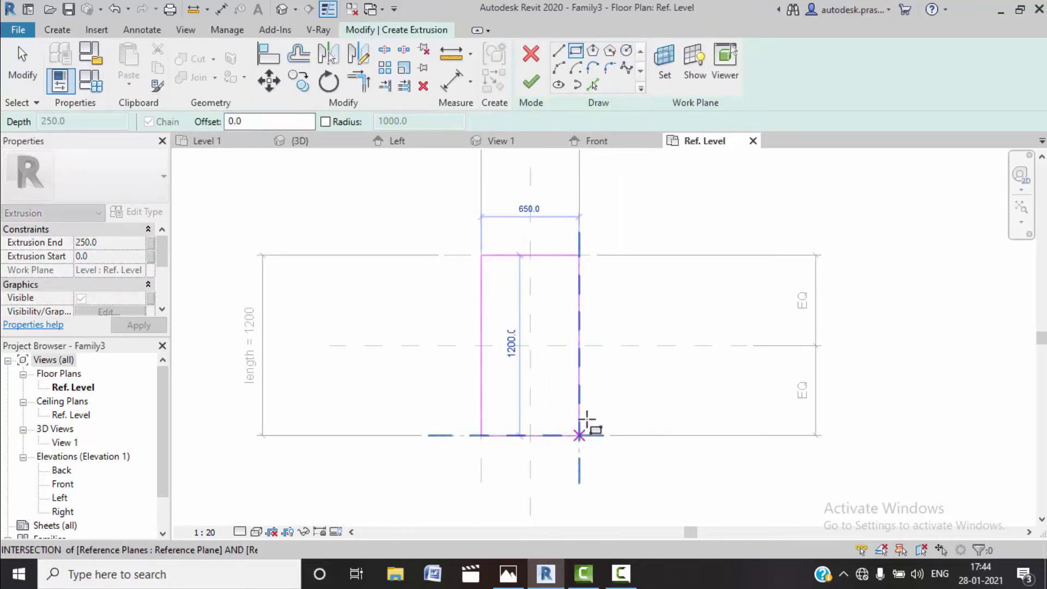
{"action": "left_click", "coordinate": [579, 435]}
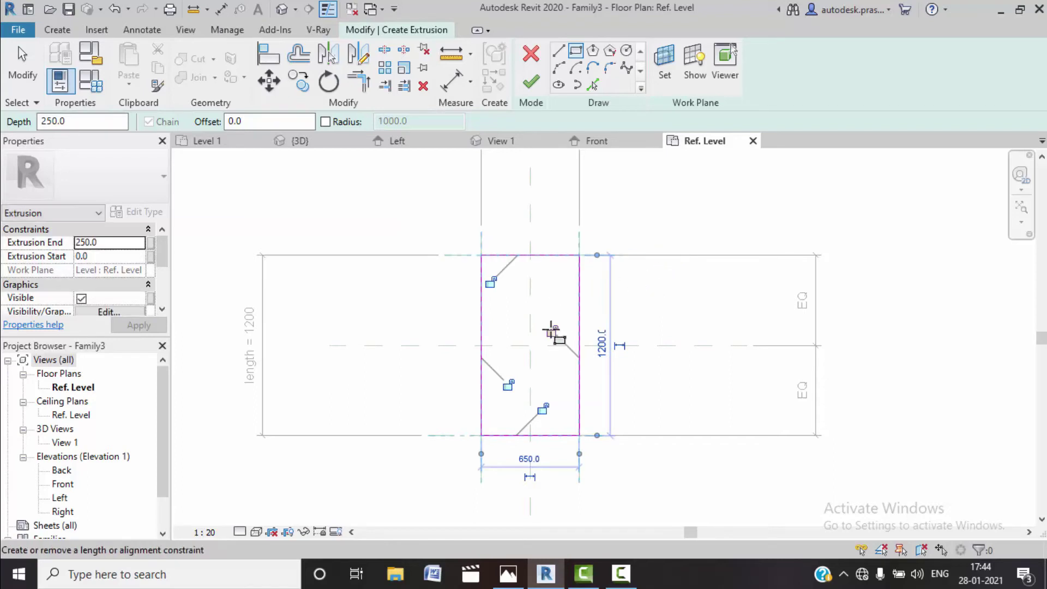
Lock the rectangle's edges to the reference planes and finish the extrusion.
{"action": "left_click", "coordinate": [552, 331]}
{"action": "left_click", "coordinate": [490, 282]}
{"action": "left_click", "coordinate": [543, 410]}
{"action": "left_click", "coordinate": [531, 82]}
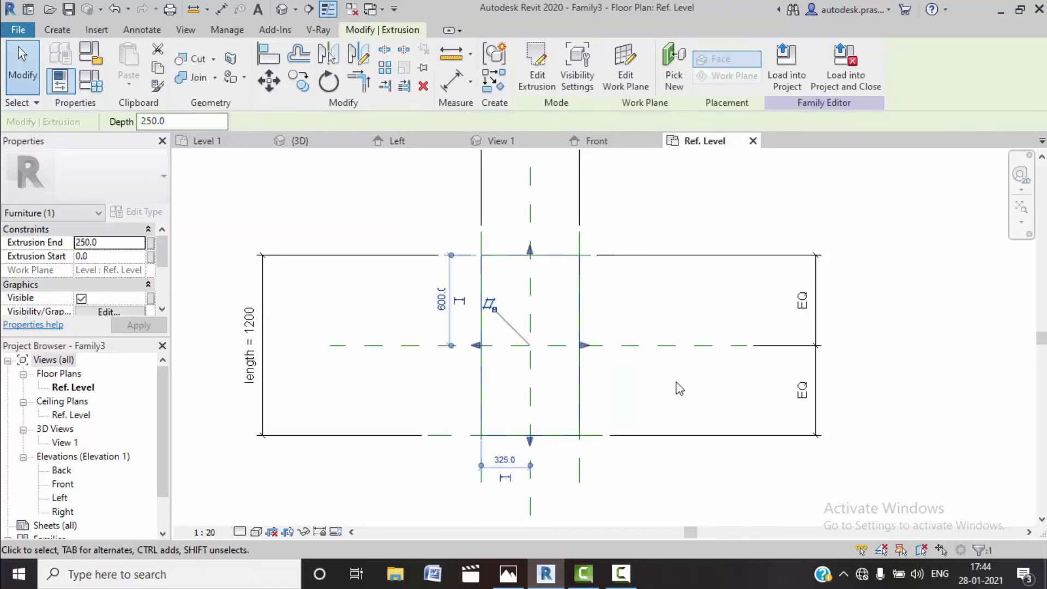
In the Back elevation, draw a horizontal reference plane above the extrusion.
{"action": "double_click", "coordinate": [61, 470]}
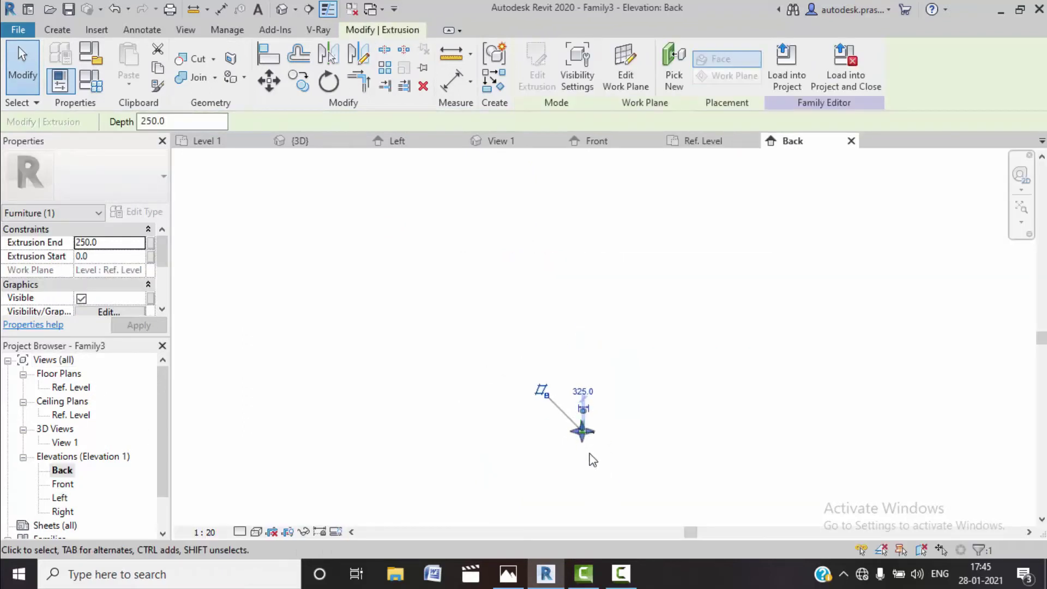
{"action": "scroll", "coordinate": [589, 458], "scroll_direction": "up", "scroll_amount": 2}
{"action": "scroll", "coordinate": [596, 420], "scroll_direction": "up", "scroll_amount": 3}
{"action": "scroll", "coordinate": [596, 412], "scroll_direction": "up", "scroll_amount": 3}
{"action": "scroll", "coordinate": [554, 396], "scroll_direction": "up", "scroll_amount": 3}
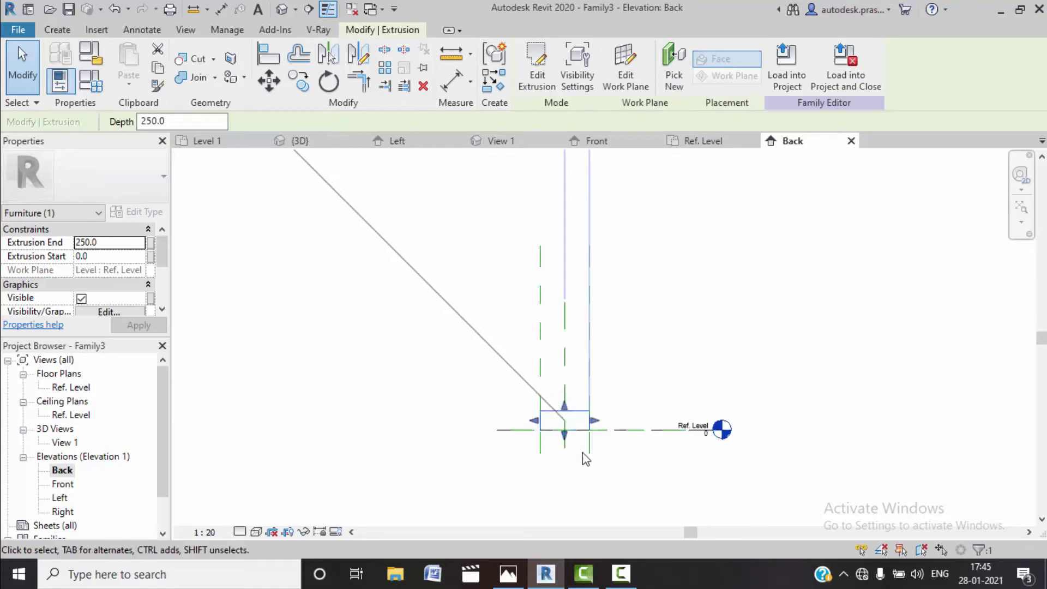
{"action": "scroll", "coordinate": [563, 397], "scroll_direction": "up", "scroll_amount": 1}
{"action": "scroll", "coordinate": [573, 391], "scroll_direction": "up", "scroll_amount": 2}
{"action": "scroll", "coordinate": [573, 390], "scroll_direction": "up", "scroll_amount": 1}
{"action": "middle_click_drag", "start_coordinate": [665, 373], "coordinate": [678, 428]}
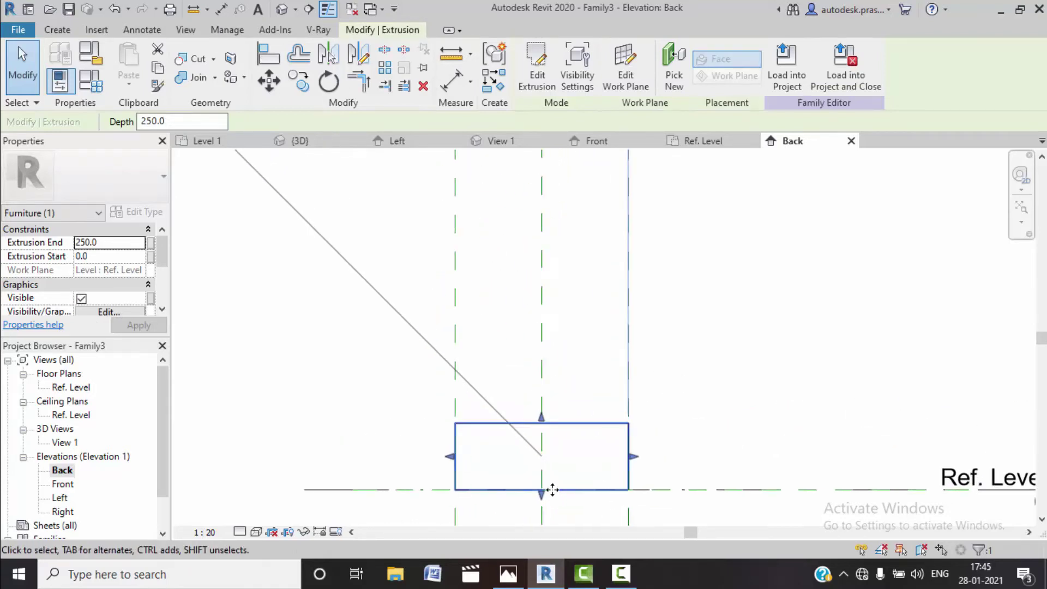
{"action": "left_click", "coordinate": [57, 30]}
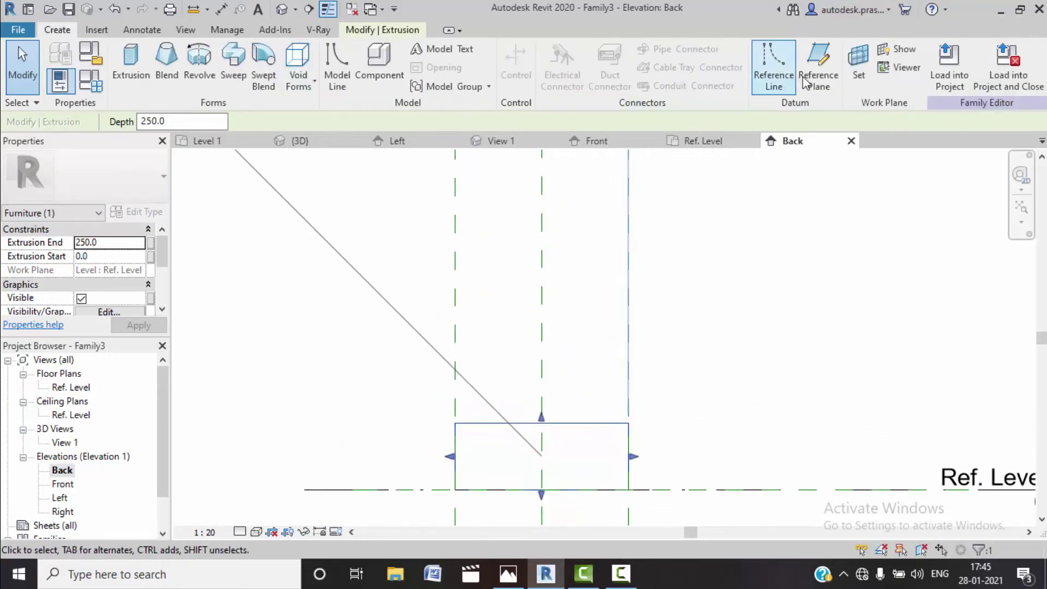
{"action": "left_click", "coordinate": [816, 68]}
{"action": "left_click", "coordinate": [400, 314]}
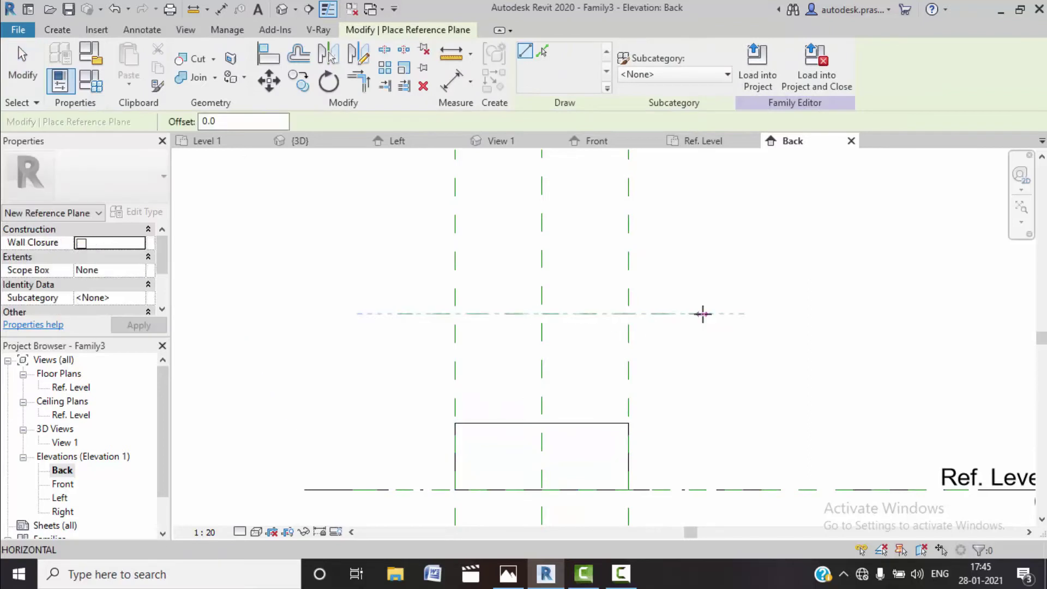
{"action": "left_click", "coordinate": [701, 313]}
{"action": "right_click", "coordinate": [702, 205]}
{"action": "left_click", "coordinate": [739, 217]}
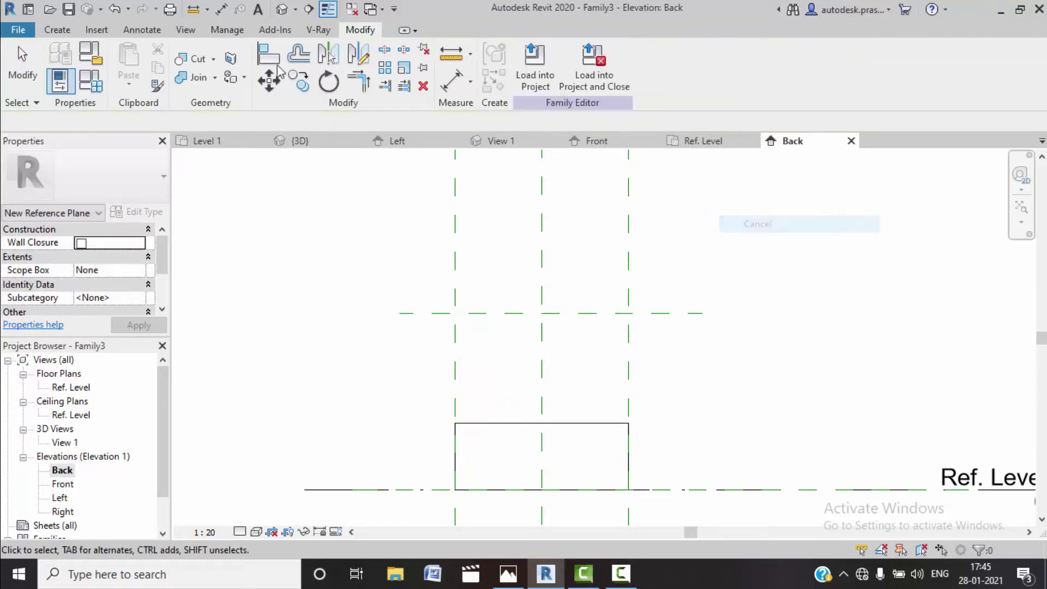
Add a 660 aligned dimension from the new plane down to Ref. Level.
{"action": "left_click", "coordinate": [141, 31]}
{"action": "left_click", "coordinate": [62, 55]}
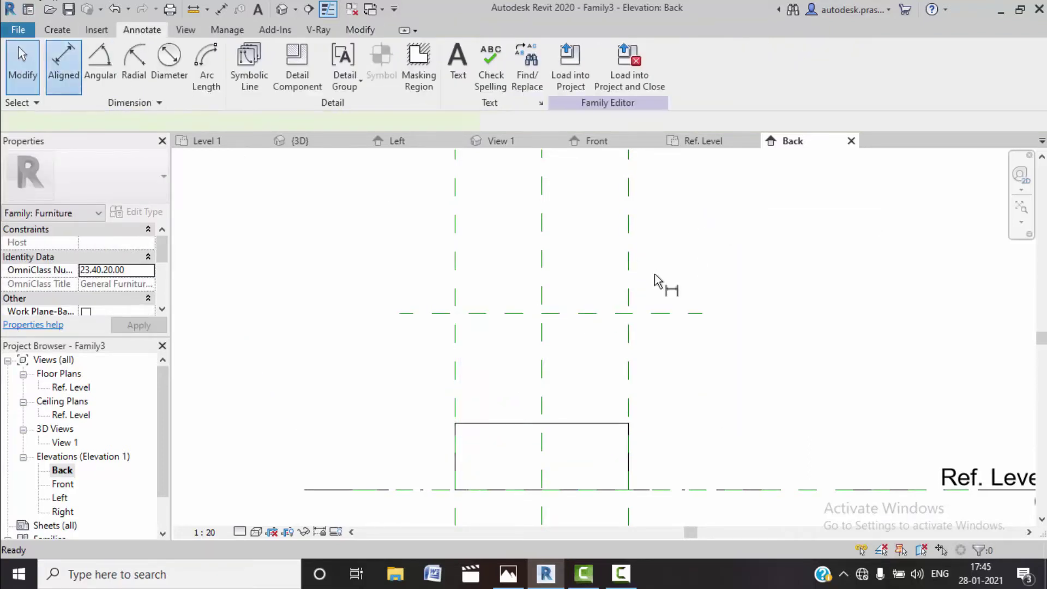
{"action": "left_click", "coordinate": [665, 314]}
{"action": "left_click", "coordinate": [681, 489]}
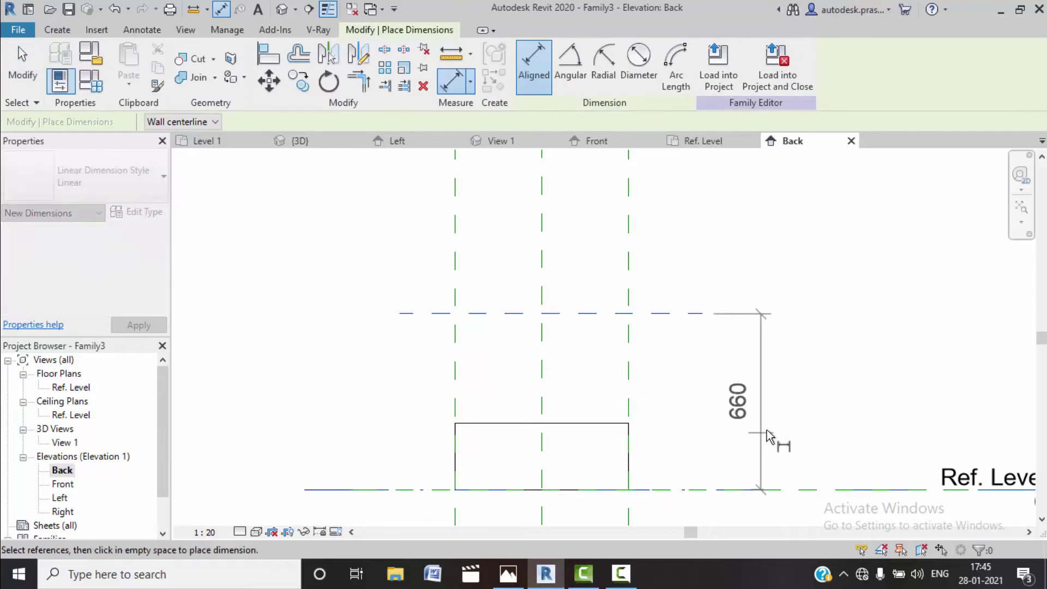
{"action": "left_click", "coordinate": [768, 414]}
{"action": "right_click", "coordinate": [839, 272]}
{"action": "left_click", "coordinate": [864, 279]}
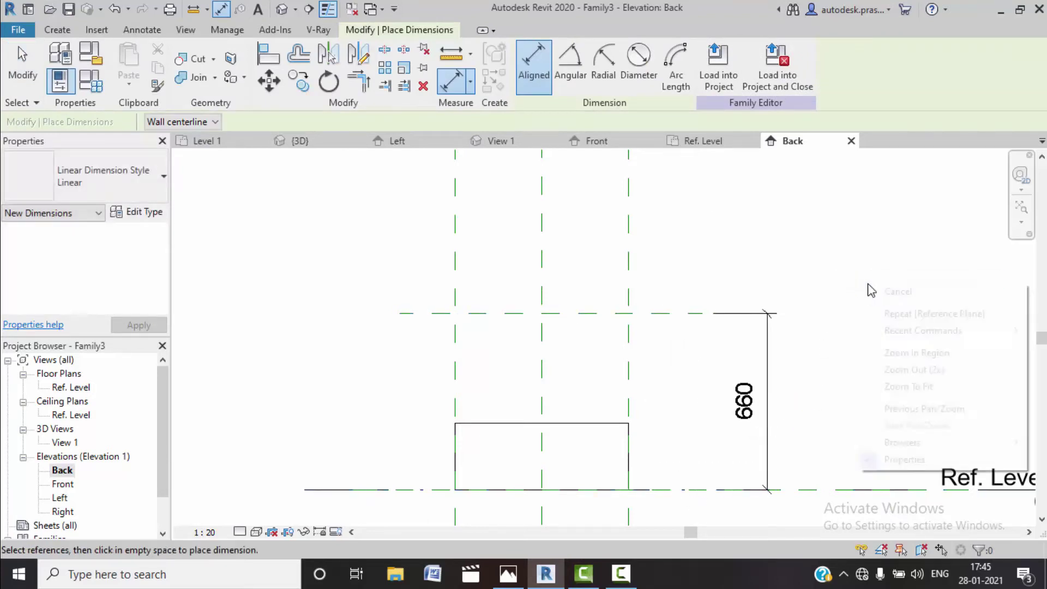
Label the 660 dimension with a new height parameter.
{"action": "left_click", "coordinate": [770, 381]}
{"action": "left_click", "coordinate": [679, 64]}
{"action": "type", "text": "height"}
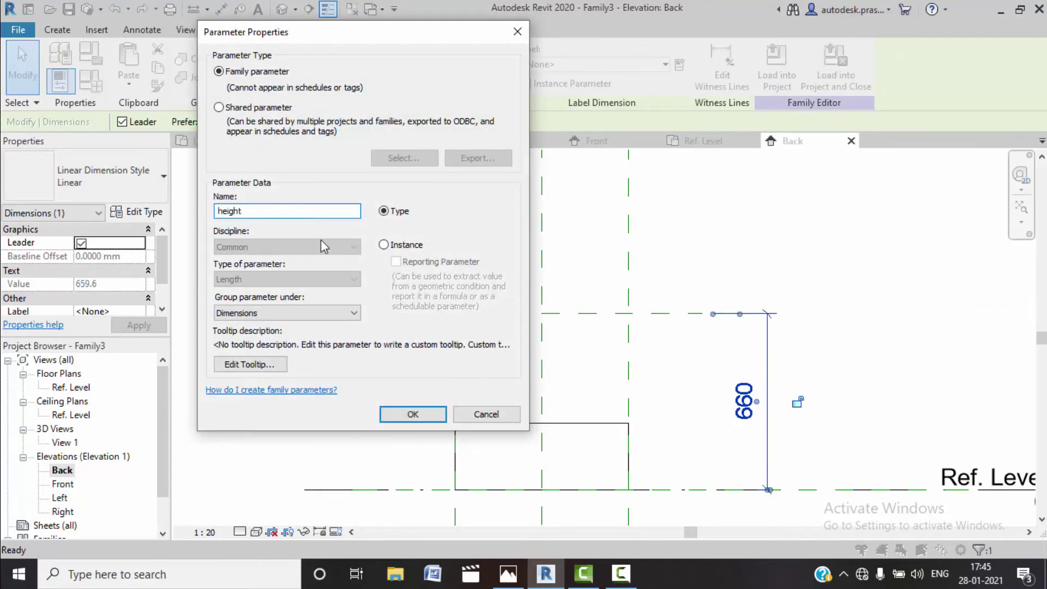
{"action": "left_click", "coordinate": [413, 414]}
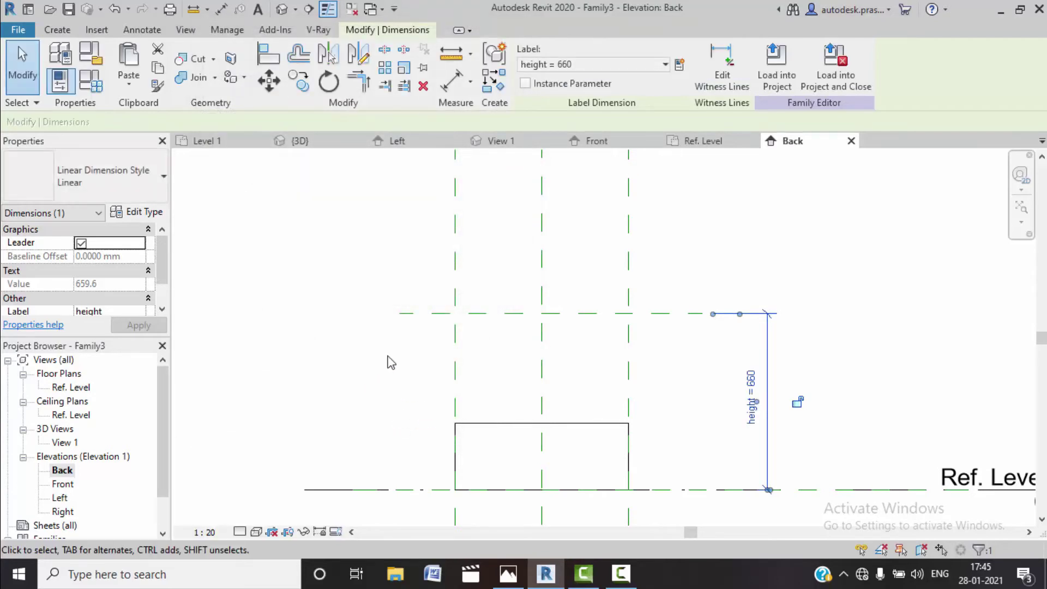
{"action": "left_click", "coordinate": [293, 284]}
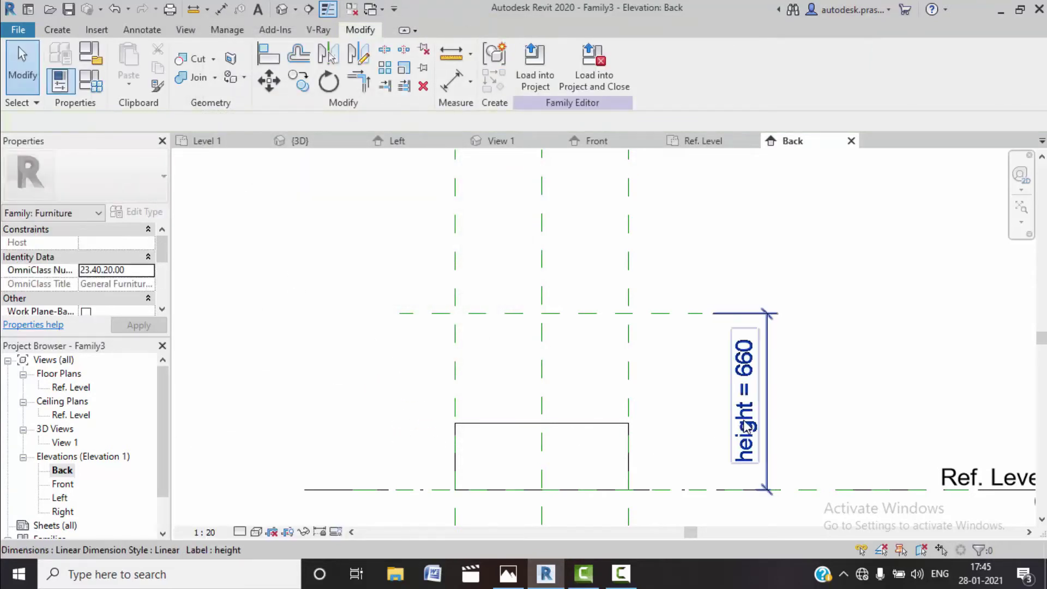
Drag the extrusion's top and bottom handles into a thin slab topped at the height plane.
{"action": "left_click", "coordinate": [578, 424]}
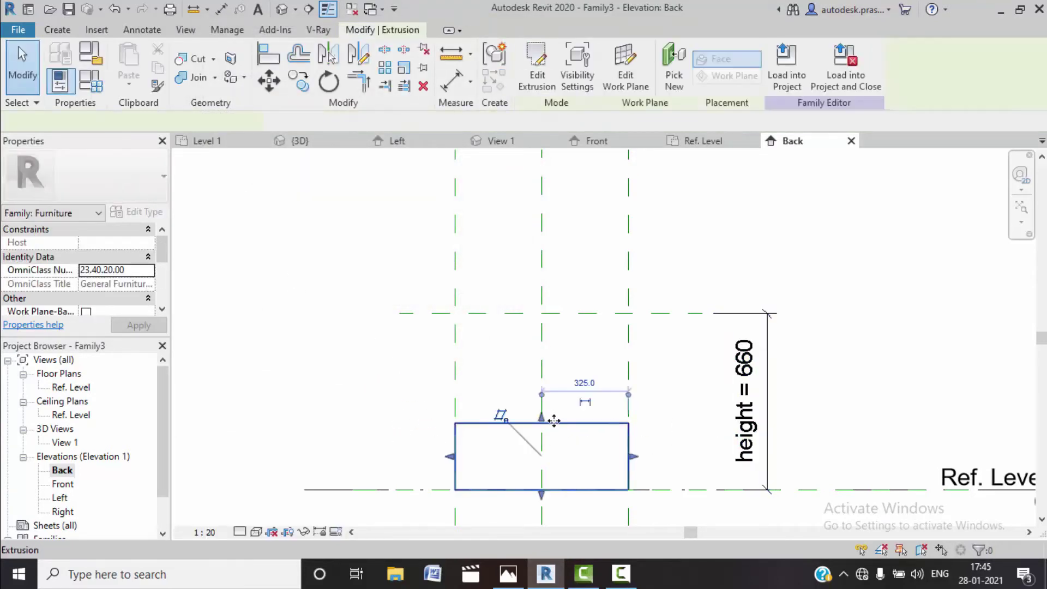
{"action": "left_click_drag", "start_coordinate": [546, 422], "coordinate": [542, 314]}
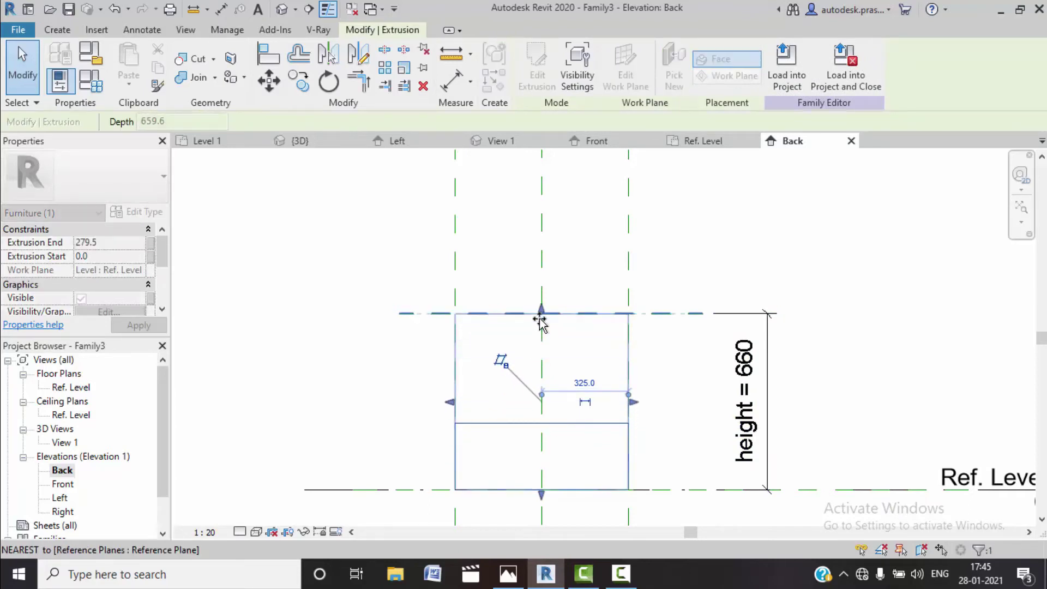
{"action": "mouse_move", "coordinate": [537, 489]}
{"action": "left_mouse_down"}
{"action": "mouse_move", "coordinate": [546, 327]}
{"action": "mouse_move", "coordinate": [554, 332]}
{"action": "left_mouse_up"}
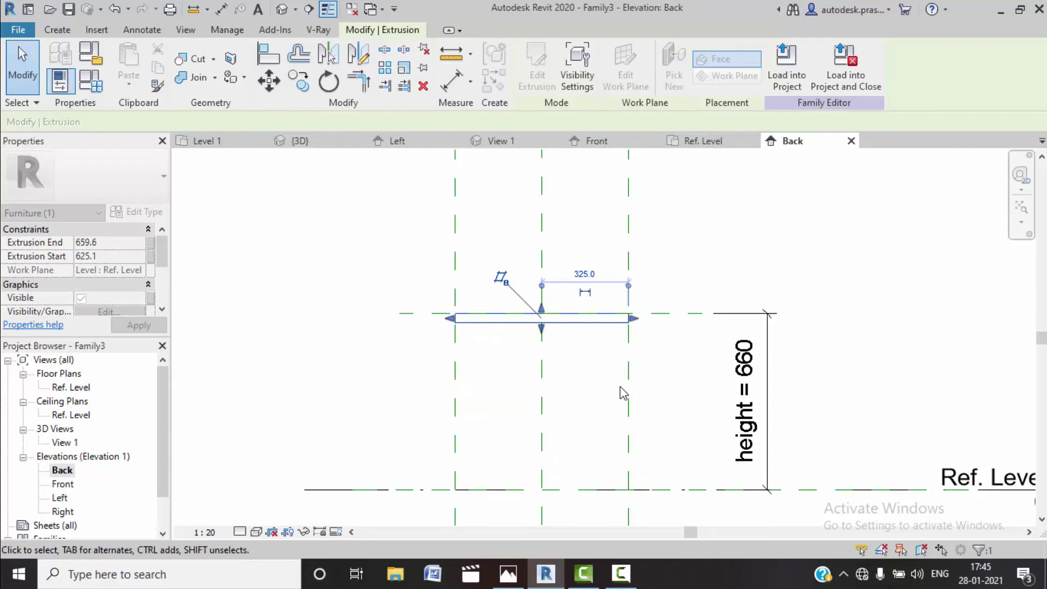
{"action": "left_click", "coordinate": [565, 360]}
{"action": "left_click", "coordinate": [541, 323]}
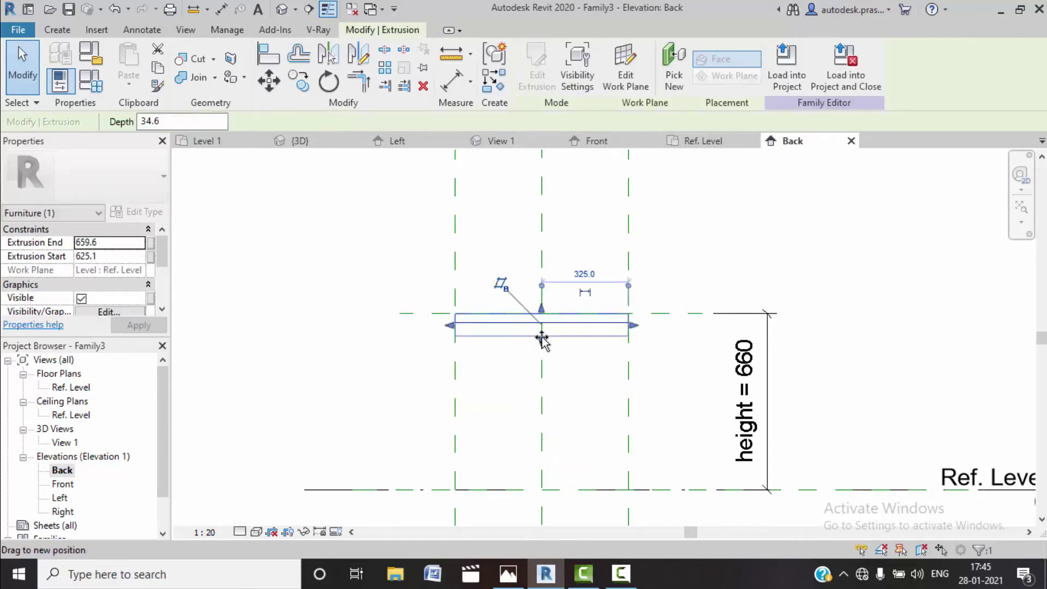
{"action": "left_click_drag", "start_coordinate": [541, 326], "coordinate": [542, 314]}
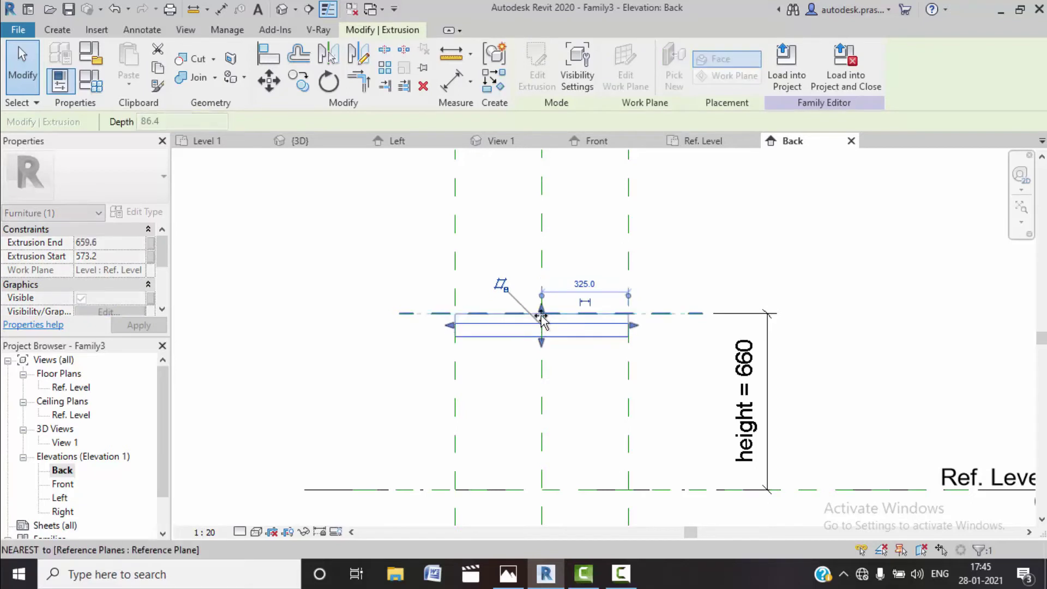
{"action": "left_click", "coordinate": [615, 389]}
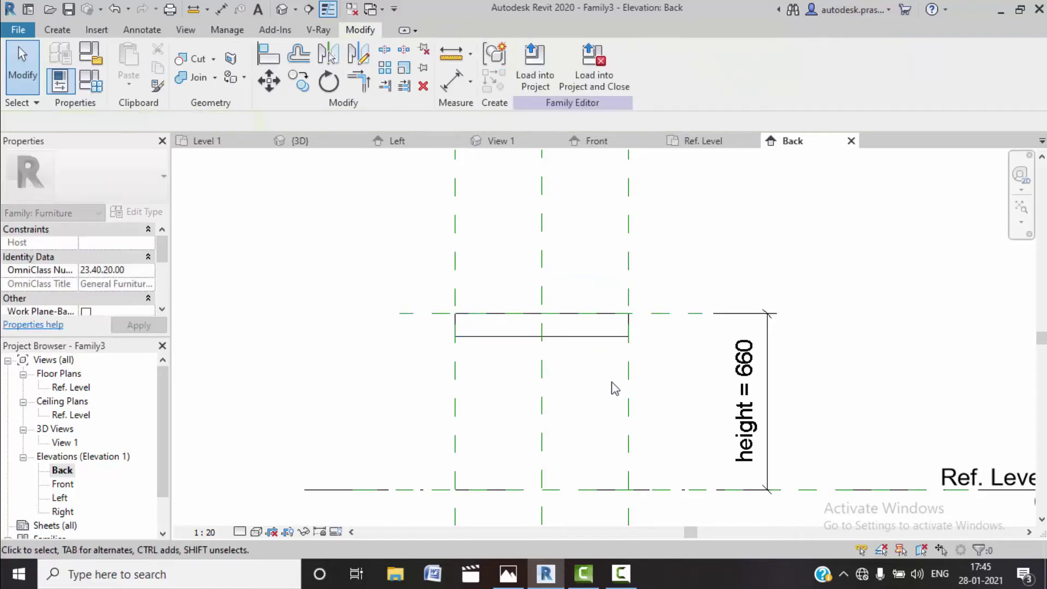
{"action": "left_click", "coordinate": [102, 85]}
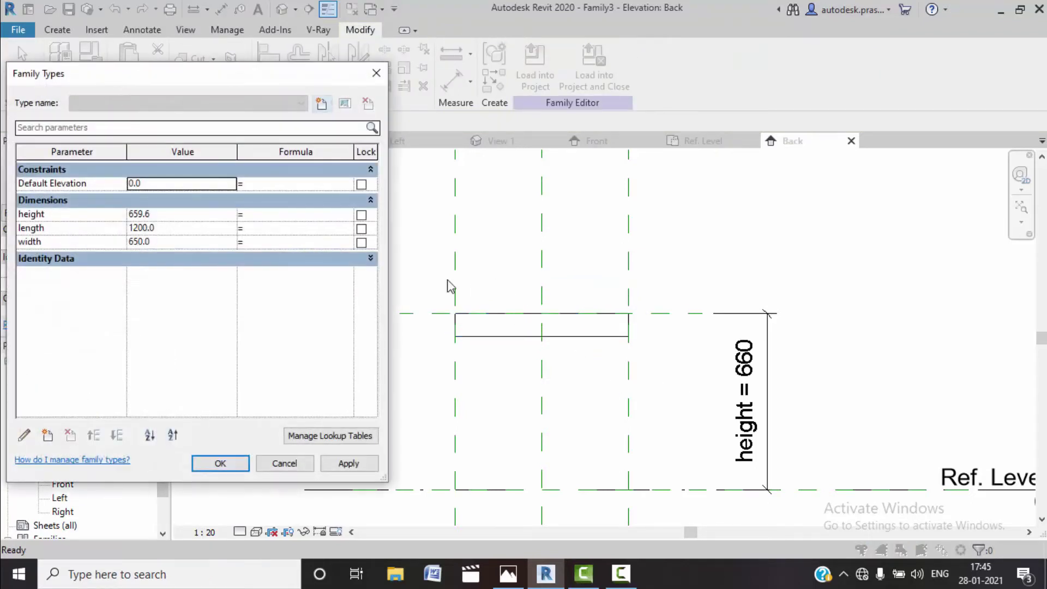
Change the height parameter to 550 in Family Types.
{"action": "left_click", "coordinate": [176, 244]}
{"action": "type", "text": "550"}
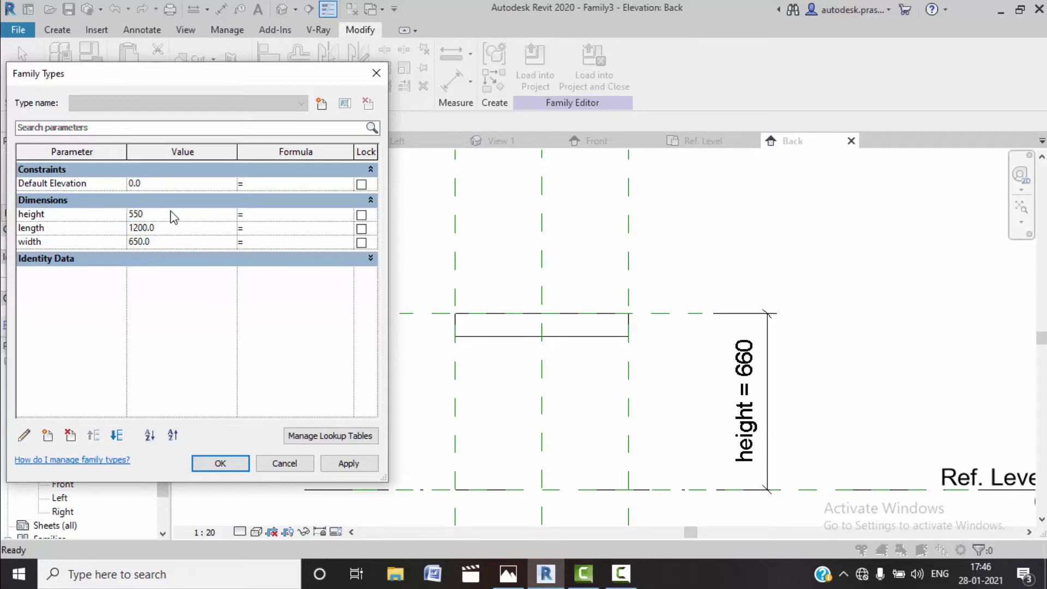
{"action": "left_click", "coordinate": [347, 463]}
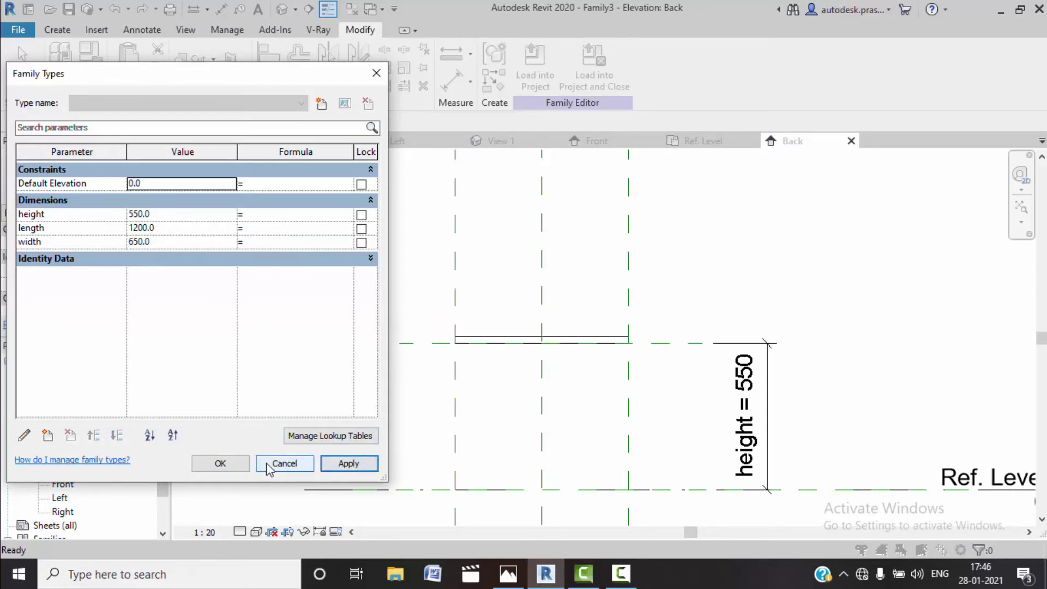
{"action": "left_click", "coordinate": [223, 463]}
Re-fit the slab below the lowered height plane by dragging its shape handle.
{"action": "left_click", "coordinate": [487, 339]}
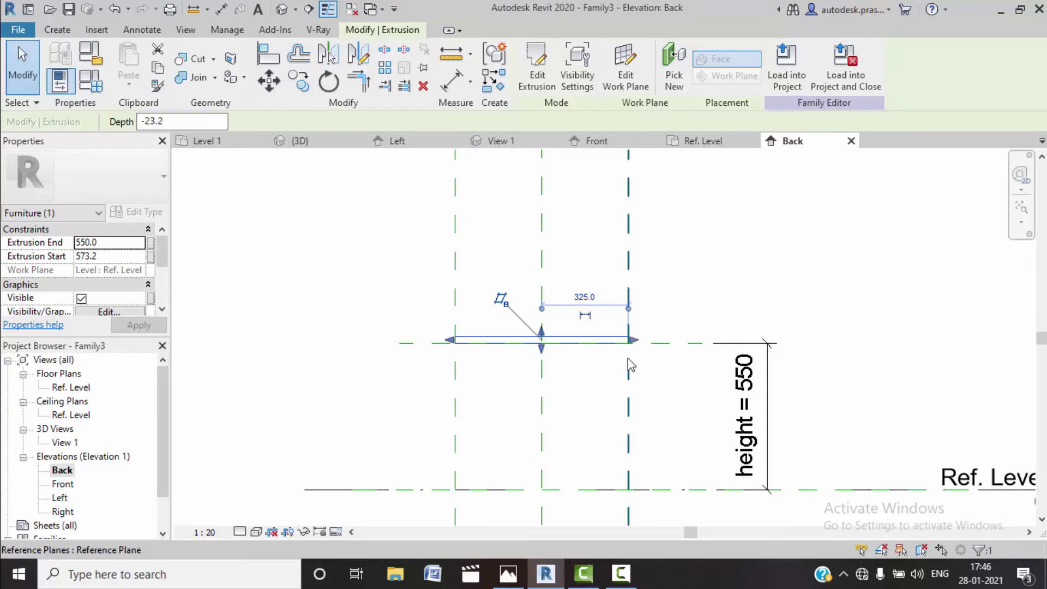
{"action": "mouse_move", "coordinate": [542, 344]}
{"action": "left_mouse_down"}
{"action": "mouse_move", "coordinate": [541, 353]}
{"action": "mouse_move", "coordinate": [542, 345]}
{"action": "left_mouse_up"}
{"action": "scroll", "coordinate": [558, 341], "scroll_direction": "up", "scroll_amount": 2}
{"action": "scroll", "coordinate": [559, 341], "scroll_direction": "up", "scroll_amount": 1}
{"action": "left_click", "coordinate": [503, 381]}
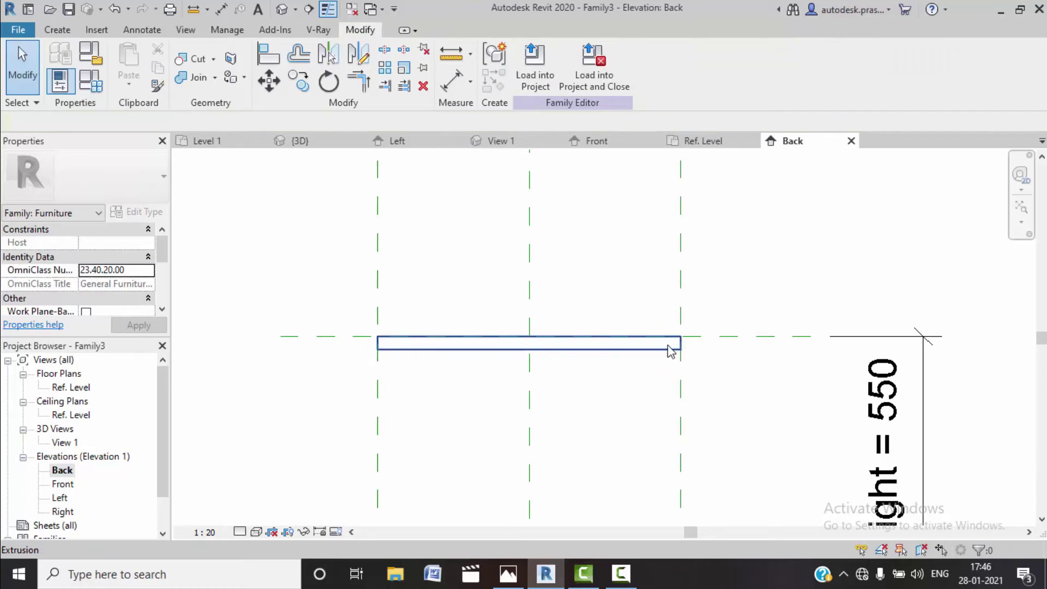
{"action": "scroll", "coordinate": [671, 351], "scroll_direction": "down", "scroll_amount": 3}
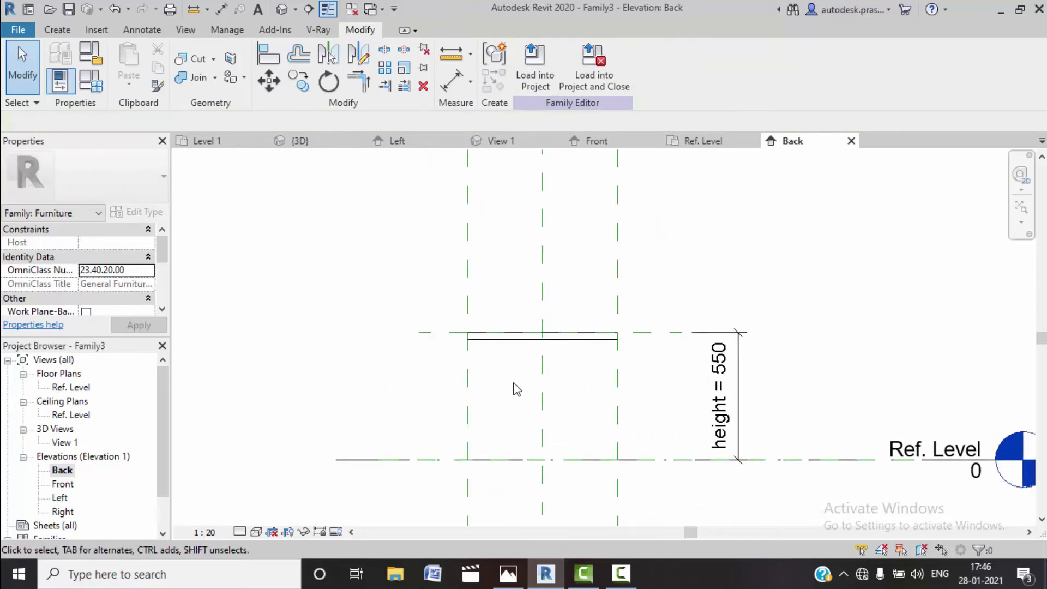
{"action": "scroll", "coordinate": [516, 388], "scroll_direction": "up", "scroll_amount": 1}
Draw a horizontal reference plane at the tabletop's underside.
{"action": "left_click", "coordinate": [58, 29]}
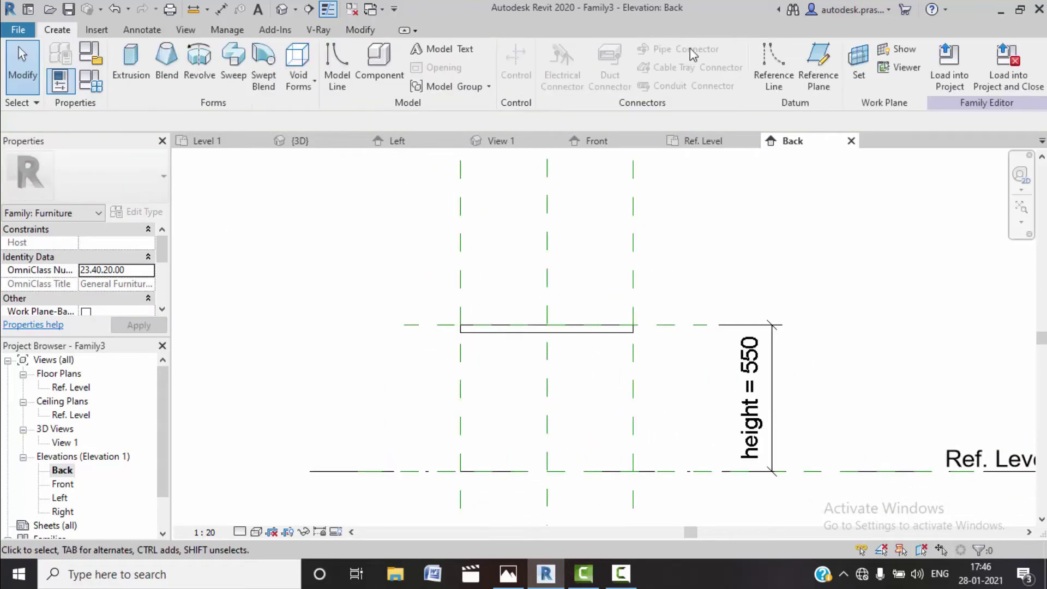
{"action": "left_click", "coordinate": [815, 79]}
{"action": "left_click", "coordinate": [459, 332]}
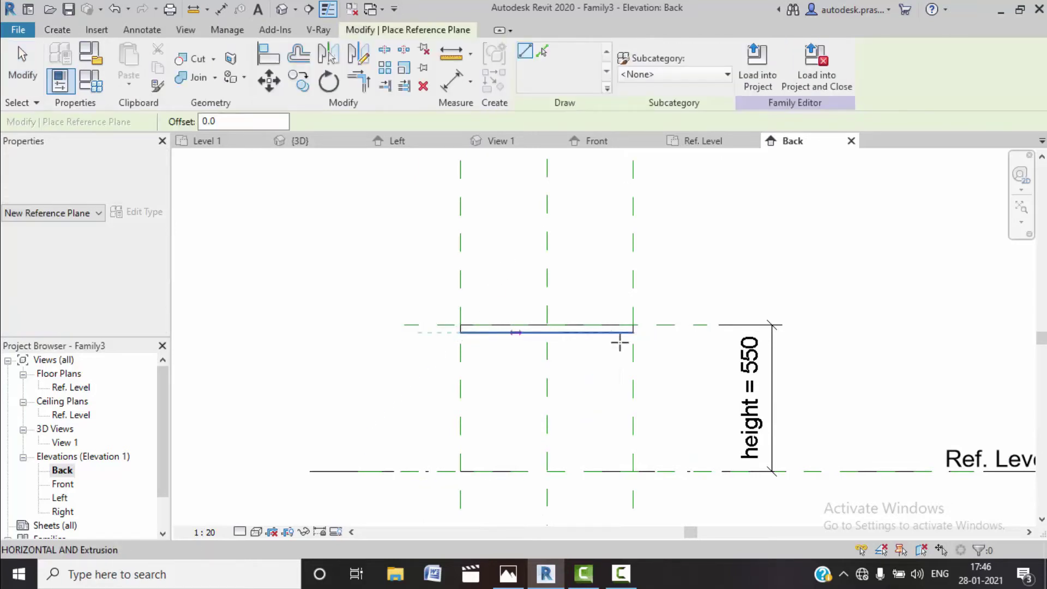
{"action": "left_click", "coordinate": [701, 332]}
{"action": "right_click", "coordinate": [702, 227]}
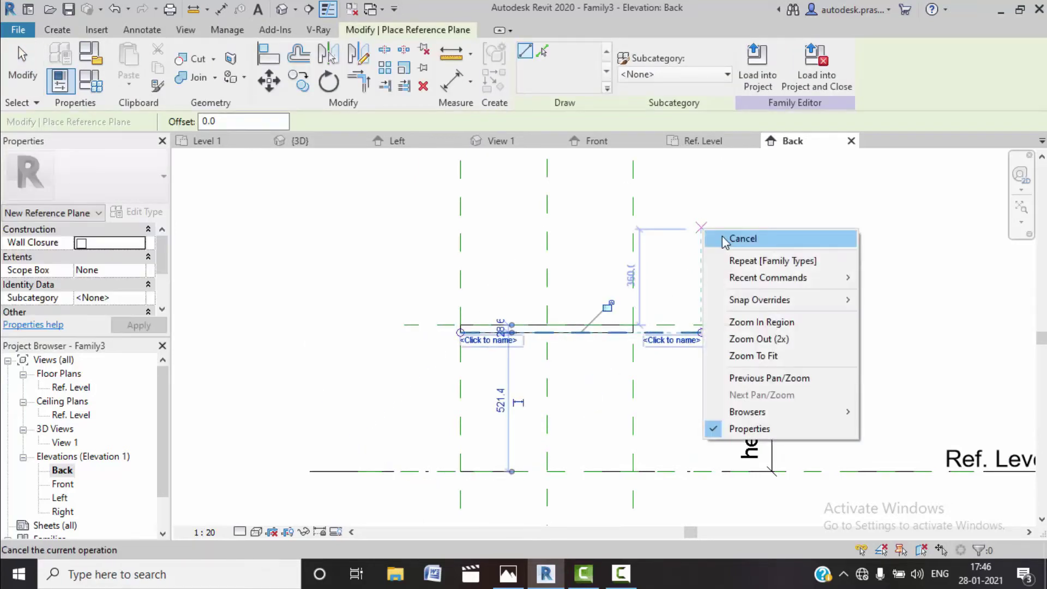
{"action": "left_click", "coordinate": [728, 237]}
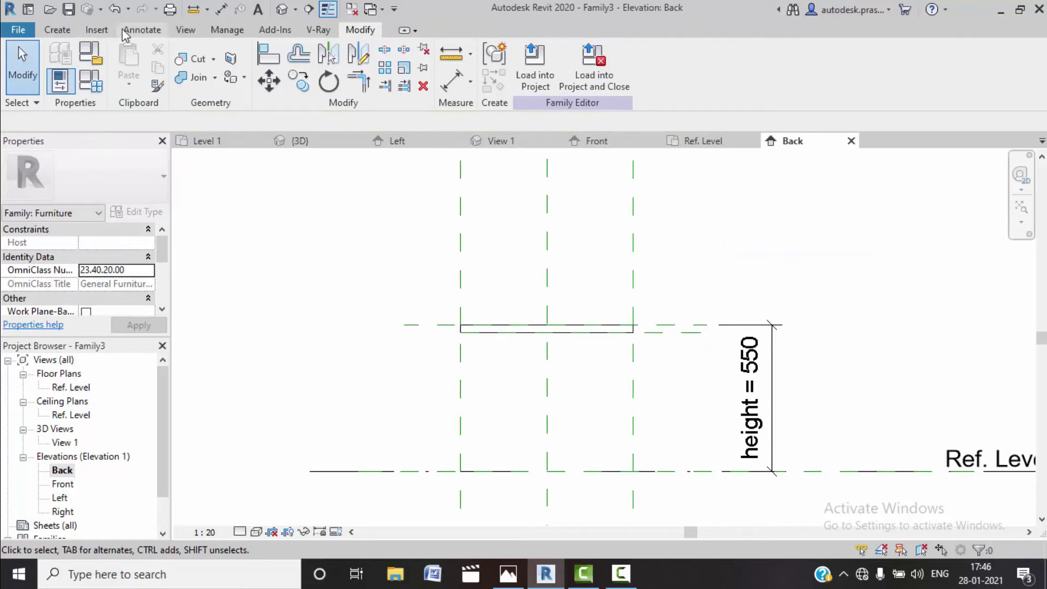
Dimension the 29 gap between the two planes and label it thickness.
{"action": "left_click", "coordinate": [140, 29]}
{"action": "left_click", "coordinate": [63, 64]}
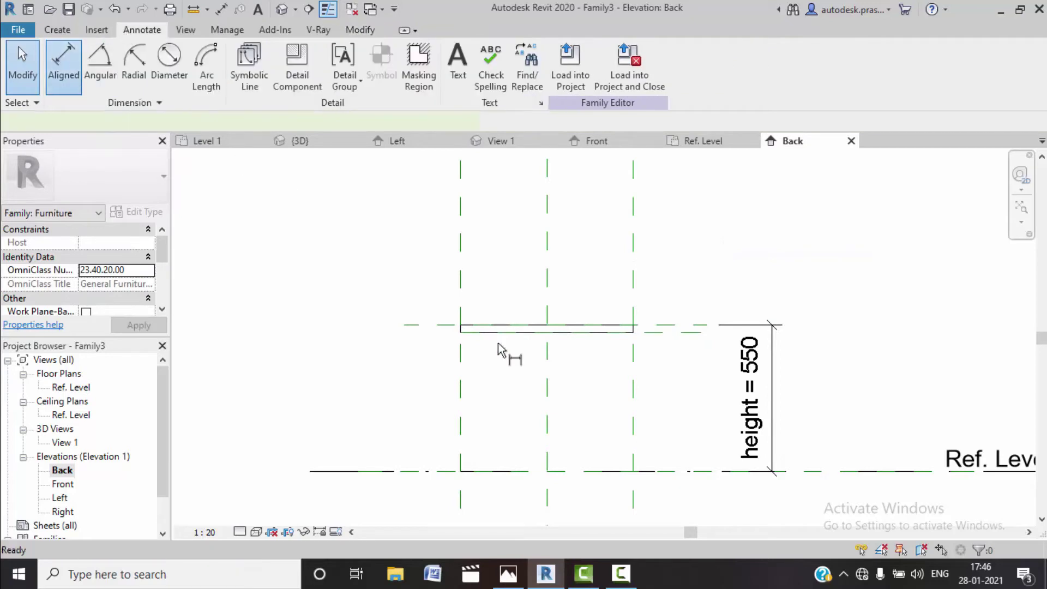
{"action": "left_click", "coordinate": [656, 331]}
{"action": "left_click", "coordinate": [277, 338]}
{"action": "right_click", "coordinate": [292, 236]}
{"action": "left_click", "coordinate": [316, 245]}
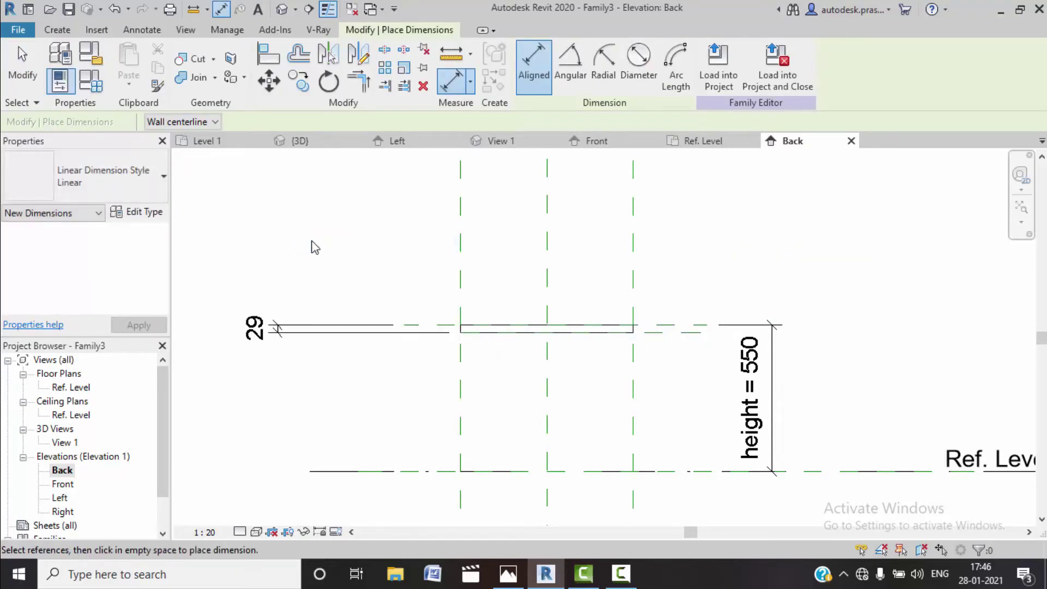
{"action": "right_click", "coordinate": [315, 248]}
{"action": "left_click", "coordinate": [338, 246]}
{"action": "left_click", "coordinate": [268, 338]}
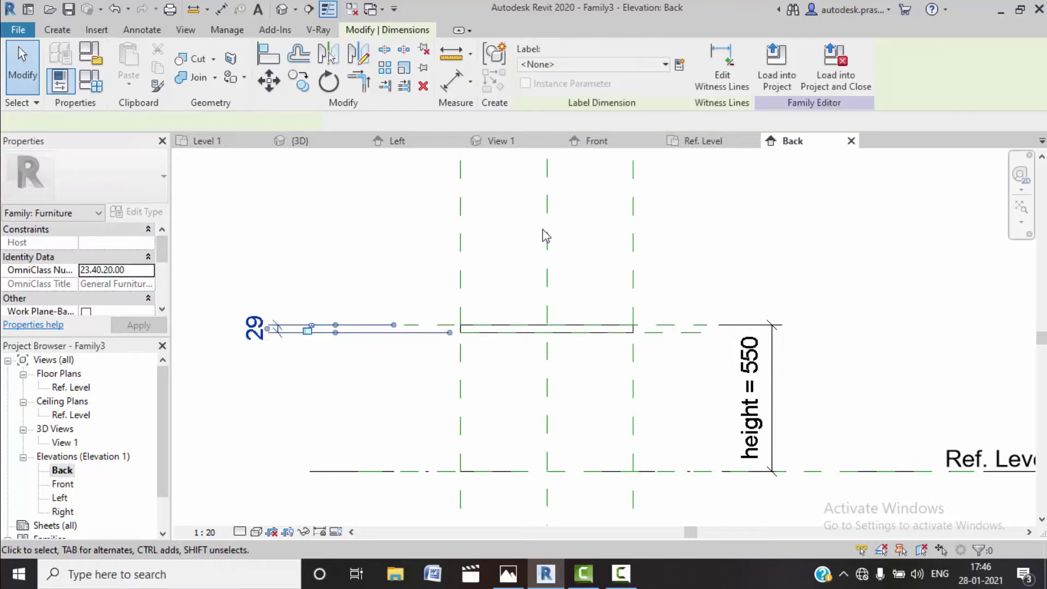
{"action": "left_click", "coordinate": [679, 65]}
{"action": "type", "text": "thickness"}
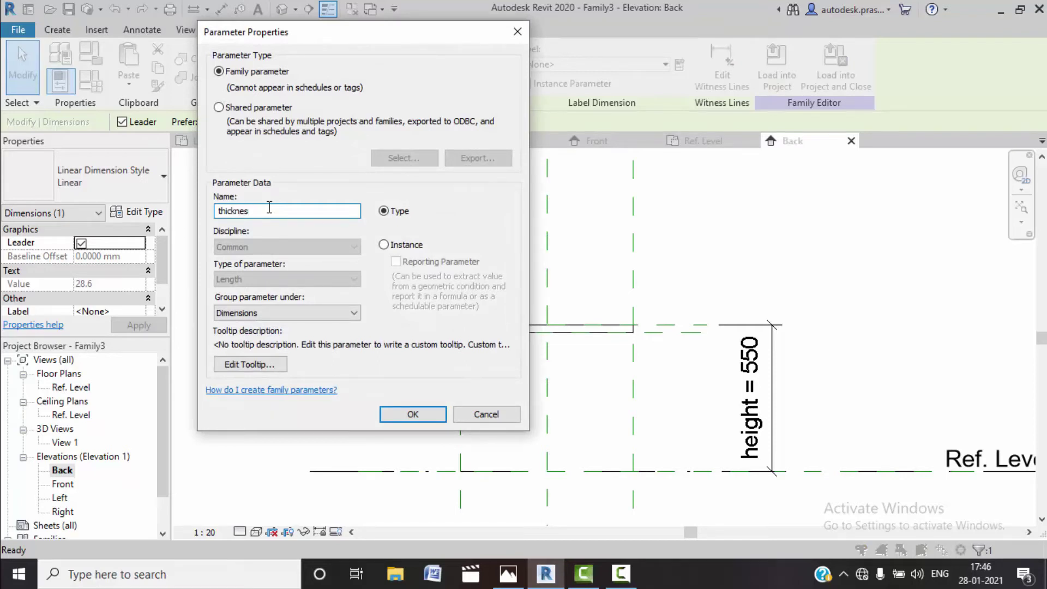
{"action": "left_click", "coordinate": [412, 415]}
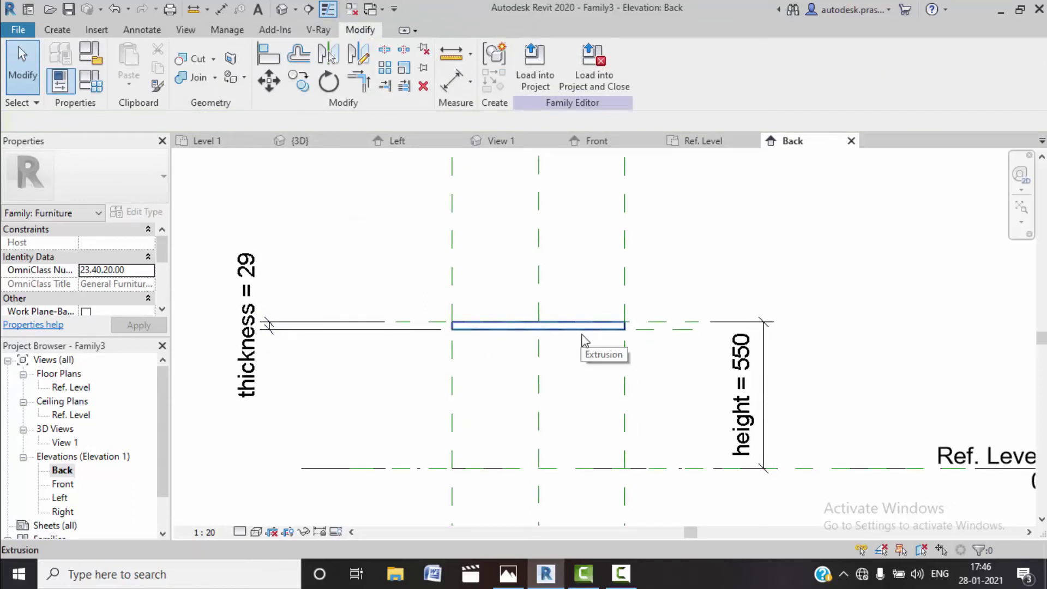
Start a new extrusion and sketch a box from the tabletop underside to Ref. Level.
{"action": "left_click", "coordinate": [64, 33]}
{"action": "left_click", "coordinate": [130, 60]}
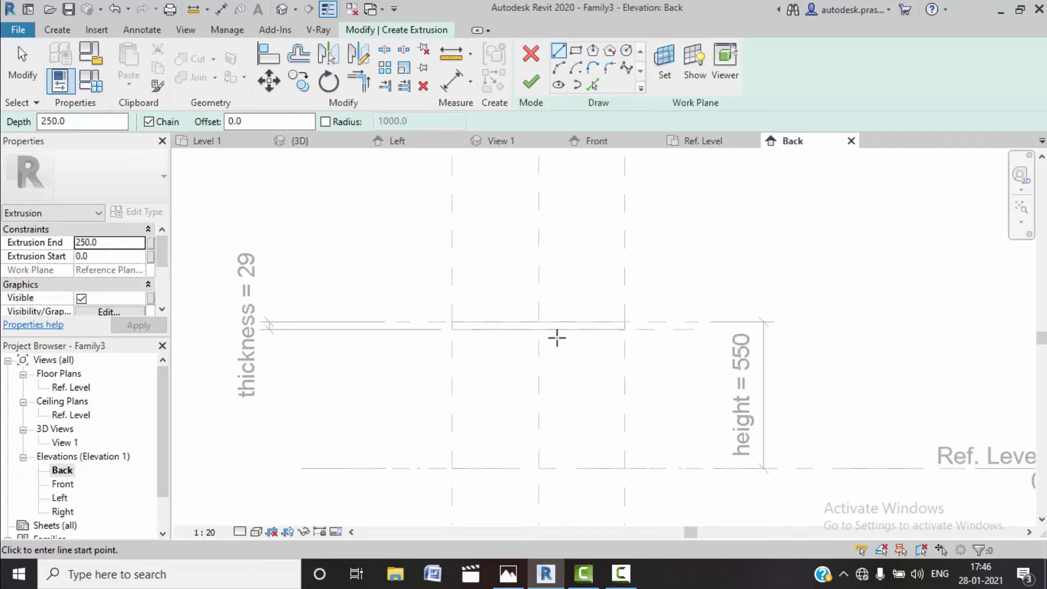
{"action": "left_click", "coordinate": [538, 329]}
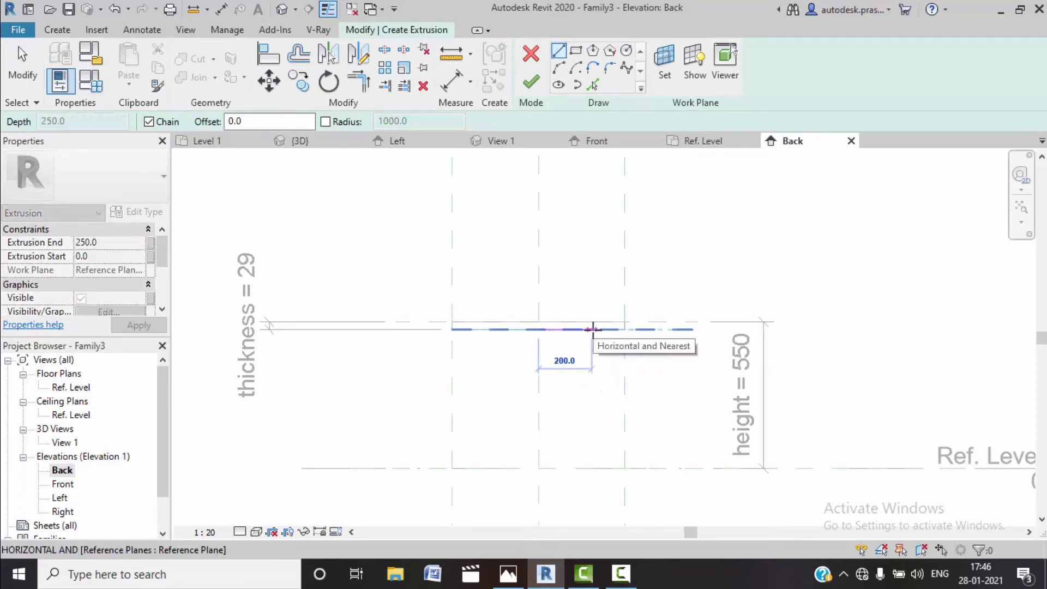
{"action": "left_click", "coordinate": [592, 329]}
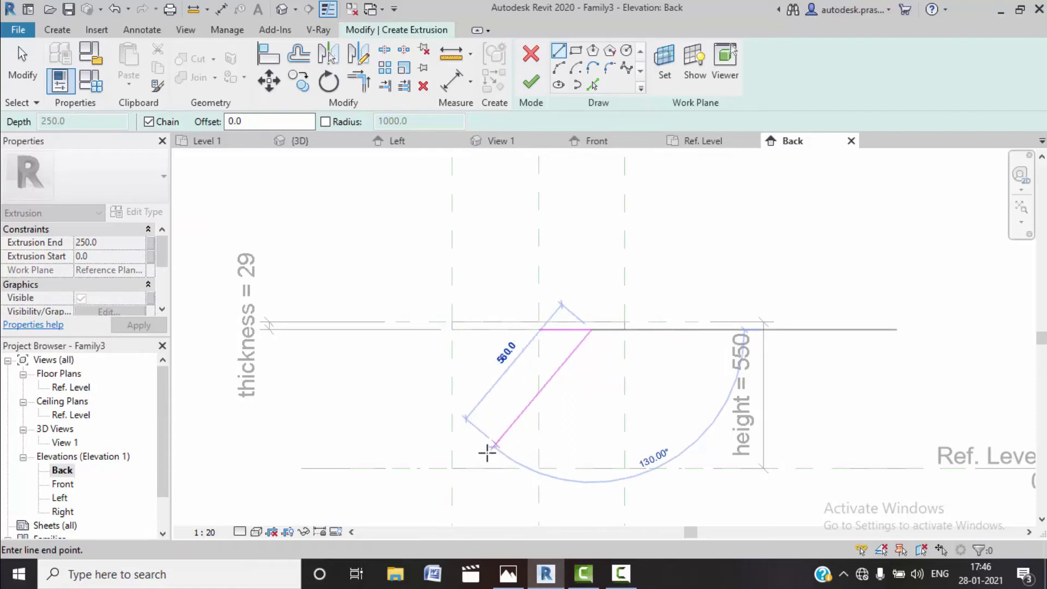
{"action": "right_click", "coordinate": [562, 242]}
{"action": "left_click", "coordinate": [600, 250]}
{"action": "left_click", "coordinate": [538, 329]}
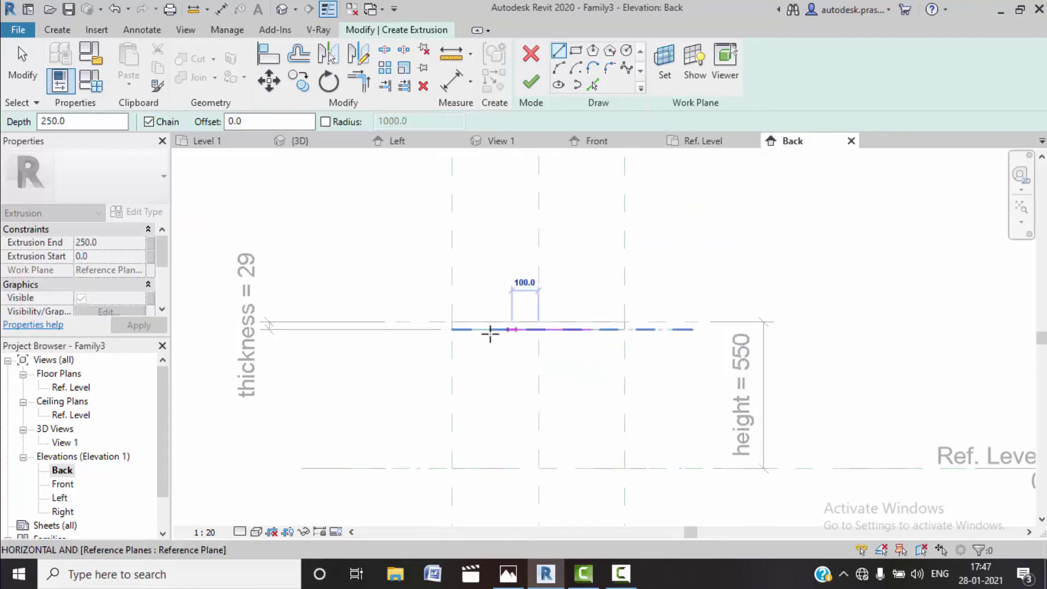
{"action": "left_click", "coordinate": [486, 329]}
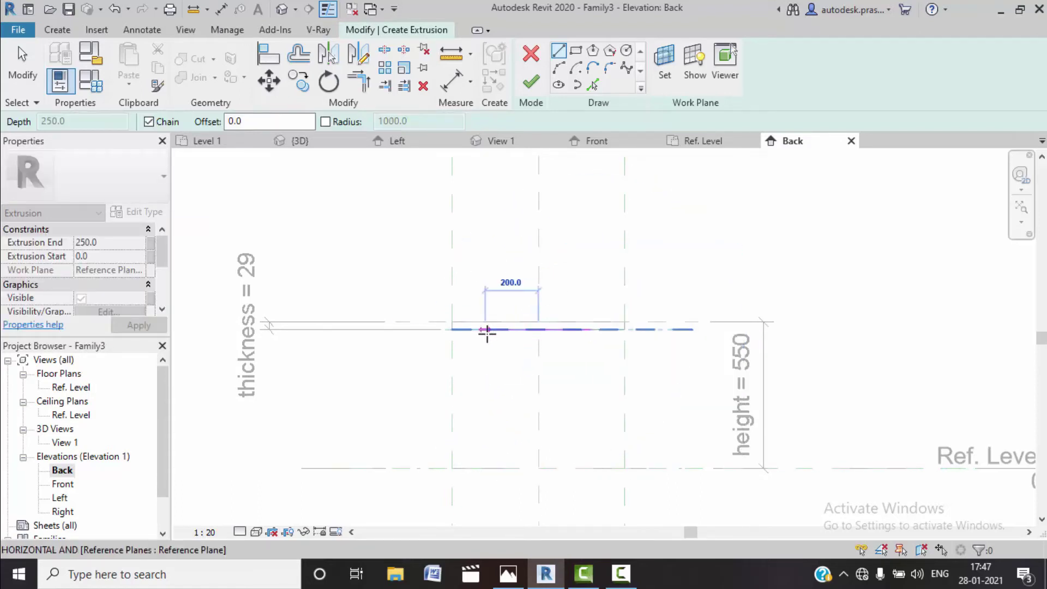
{"action": "left_click", "coordinate": [485, 467]}
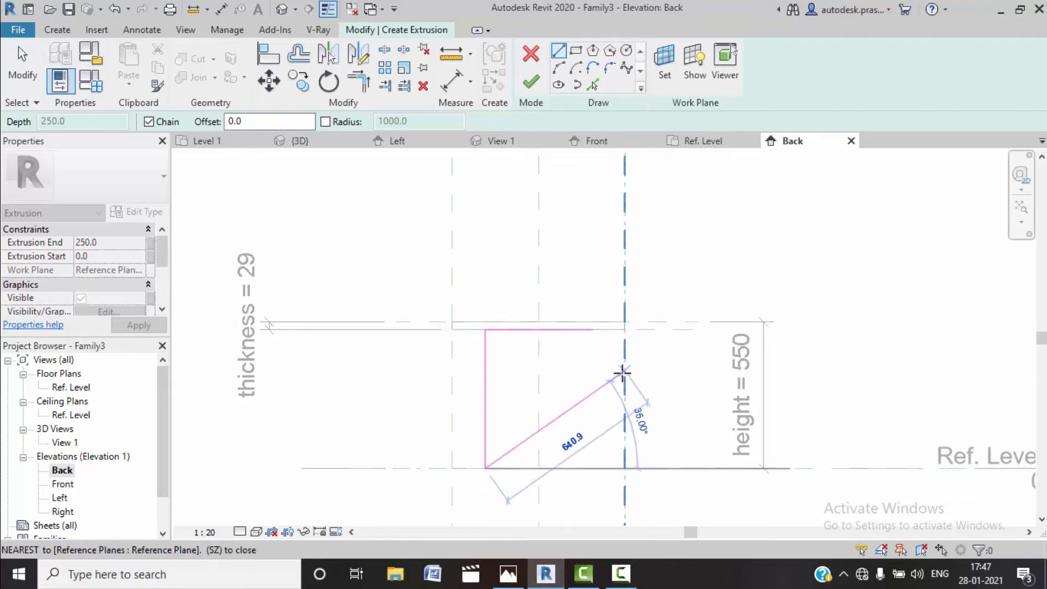
{"action": "key", "text": "Escape"}
{"action": "key", "text": "Escape"}
{"action": "left_click", "coordinate": [591, 329]}
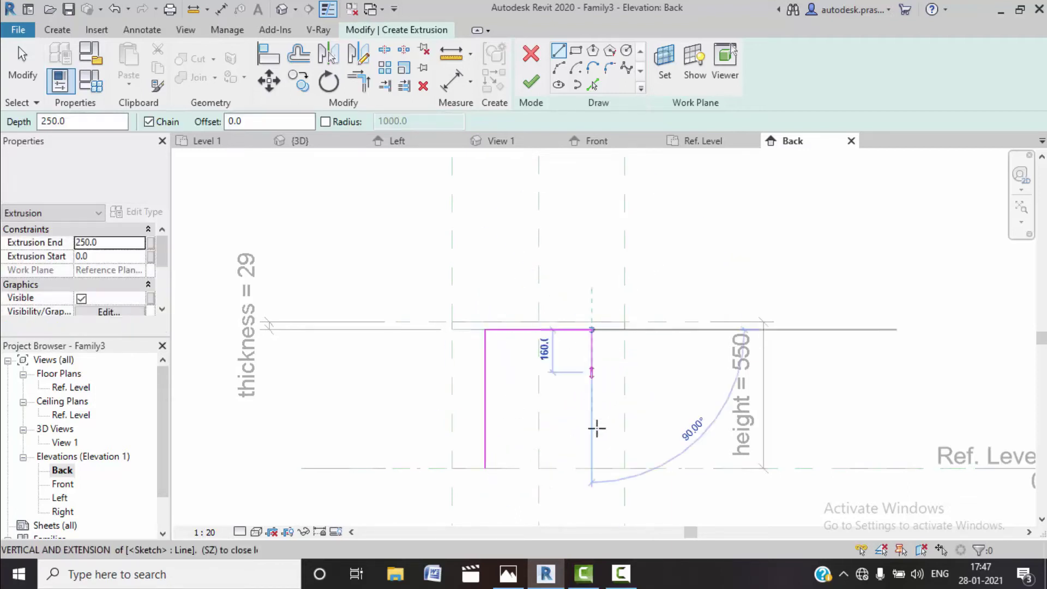
{"action": "left_click", "coordinate": [592, 468]}
{"action": "key", "text": "Escape"}
Draw the box's two diagonals between opposite corners.
{"action": "left_click", "coordinate": [485, 328]}
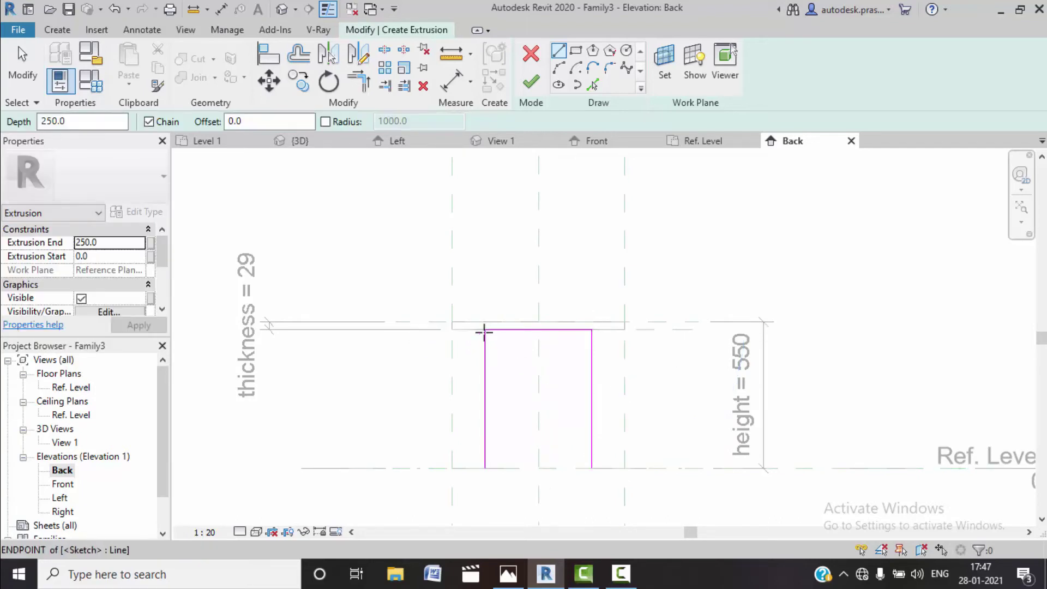
{"action": "left_click", "coordinate": [592, 468]}
{"action": "key", "text": "Escape"}
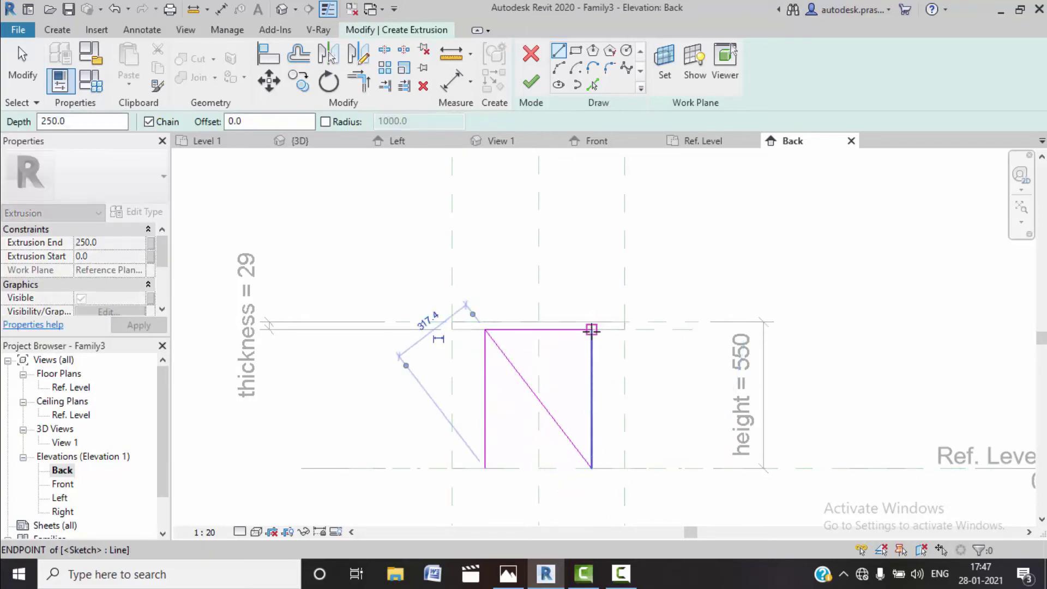
{"action": "left_click", "coordinate": [592, 329]}
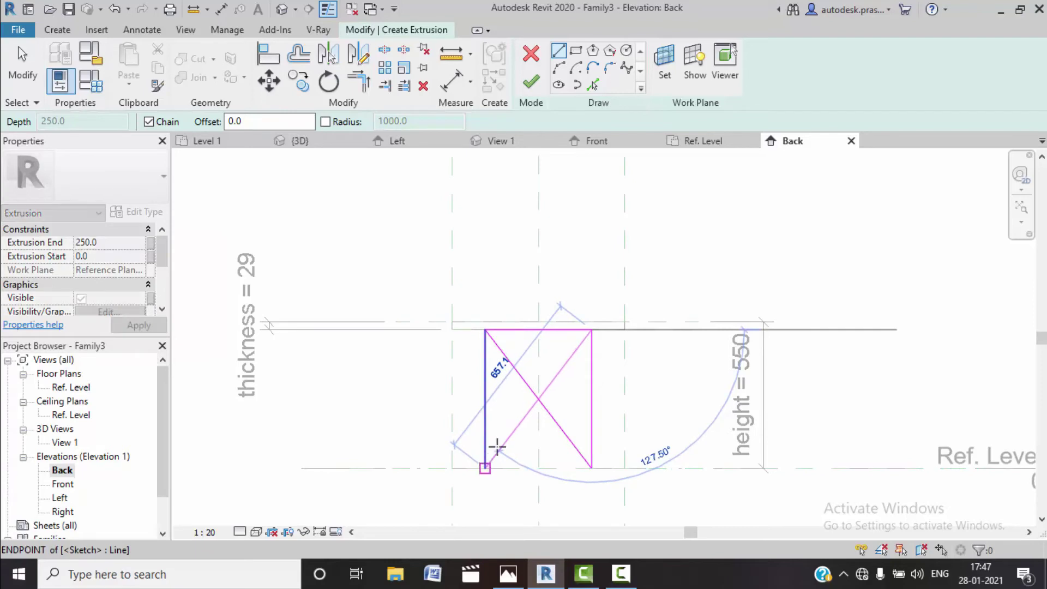
{"action": "key", "text": "Escape"}
{"action": "key", "text": "Escape"}
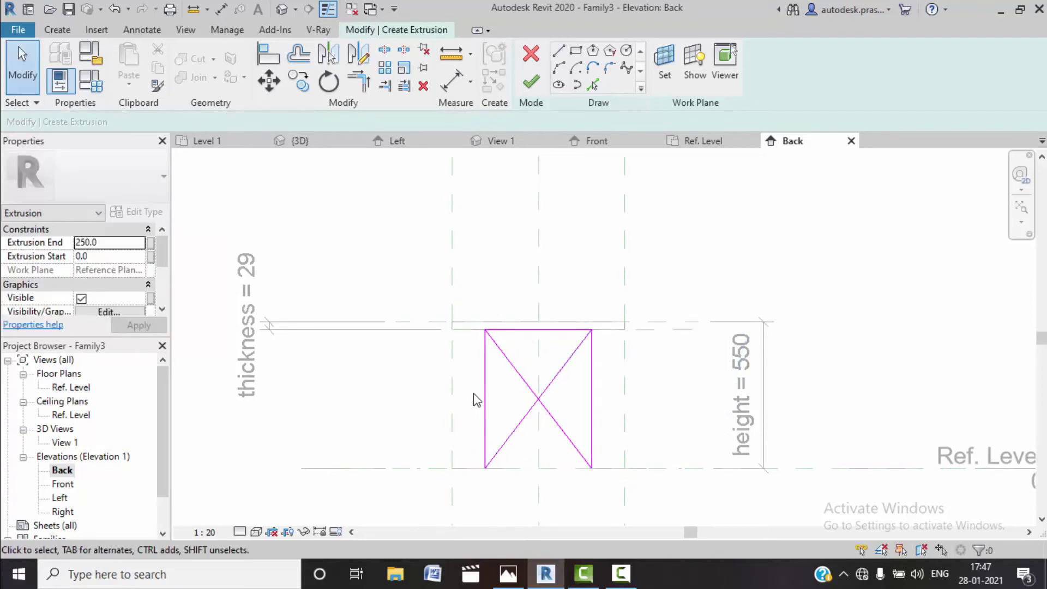
Delete the box's side lines and top segment, leaving only the crossed diagonals.
{"action": "left_click", "coordinate": [488, 413]}
{"action": "left_click", "coordinate": [591, 410]}
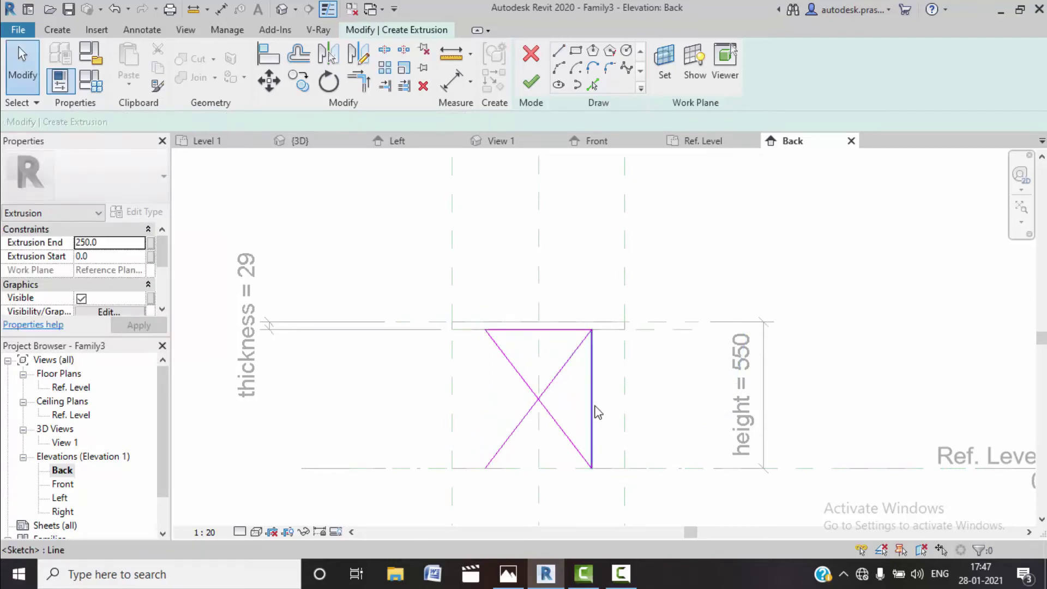
{"action": "key", "text": "Delete"}
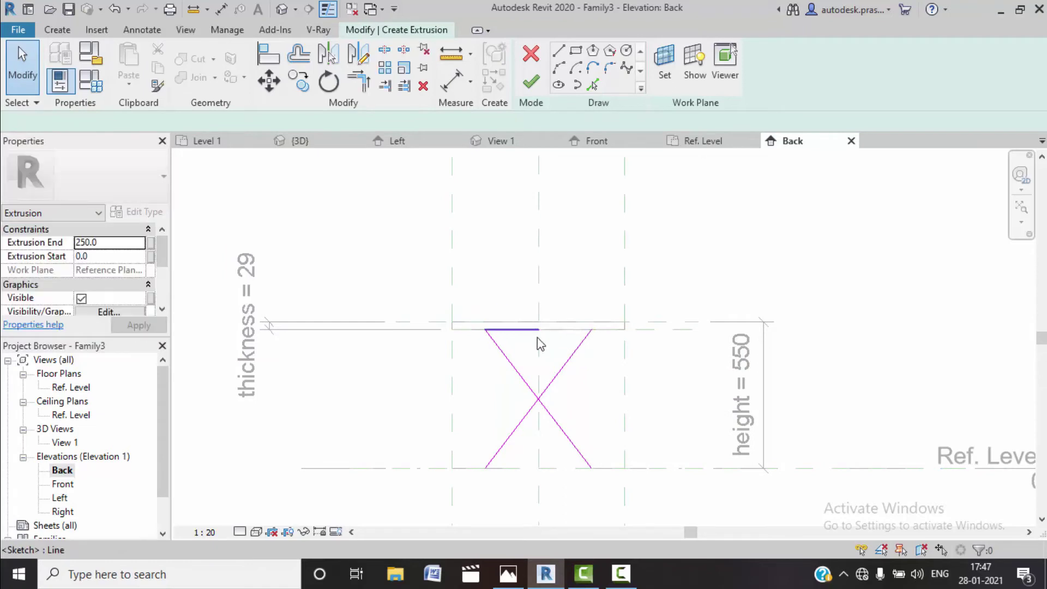
{"action": "left_click", "coordinate": [538, 338]}
{"action": "key", "text": "Delete"}
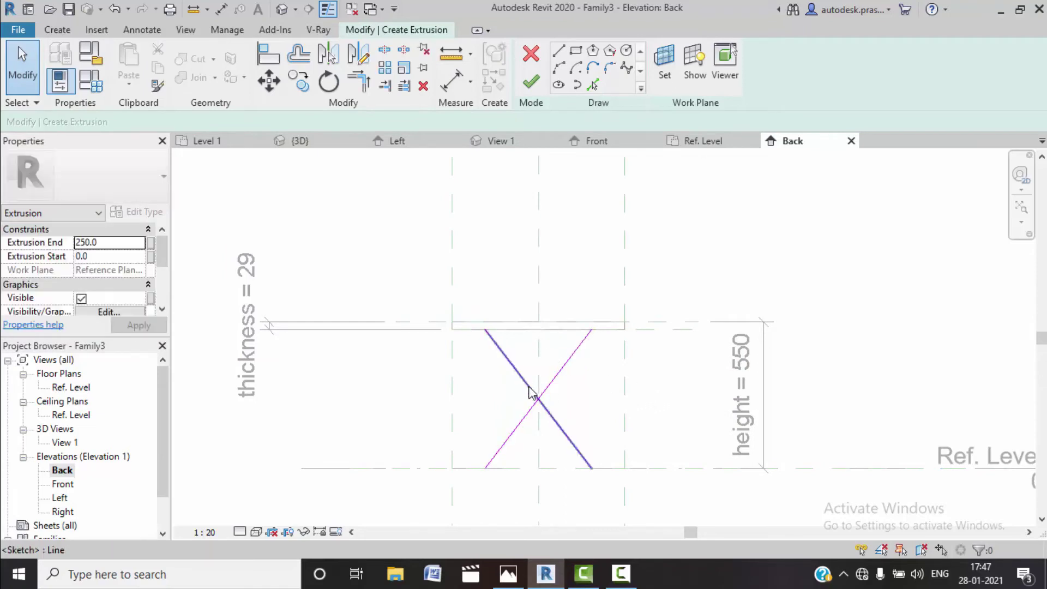
{"action": "left_click", "coordinate": [592, 85]}
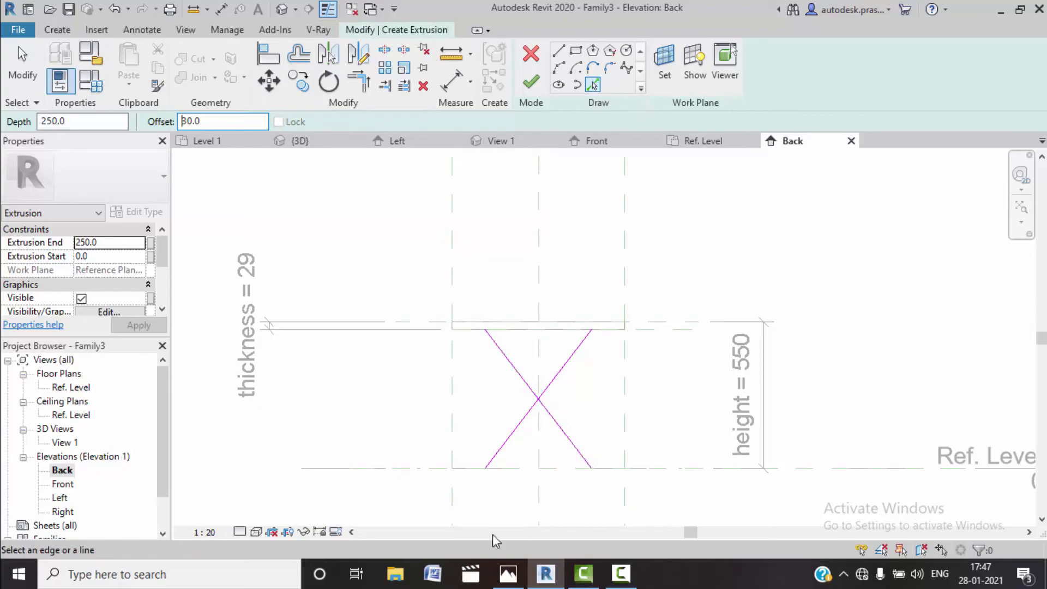
Add parallel sketch lines offset 30 on both sides of the diagonal.
{"action": "left_click", "coordinate": [515, 577]}
{"action": "left_click", "coordinate": [514, 577]}
{"action": "left_click", "coordinate": [542, 384]}
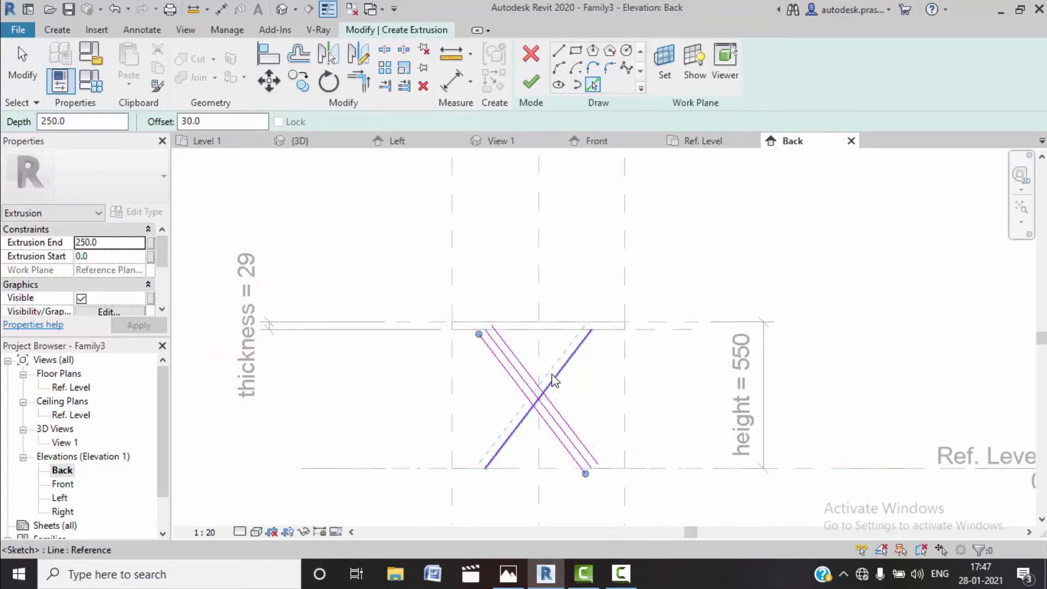
{"action": "left_click", "coordinate": [562, 388]}
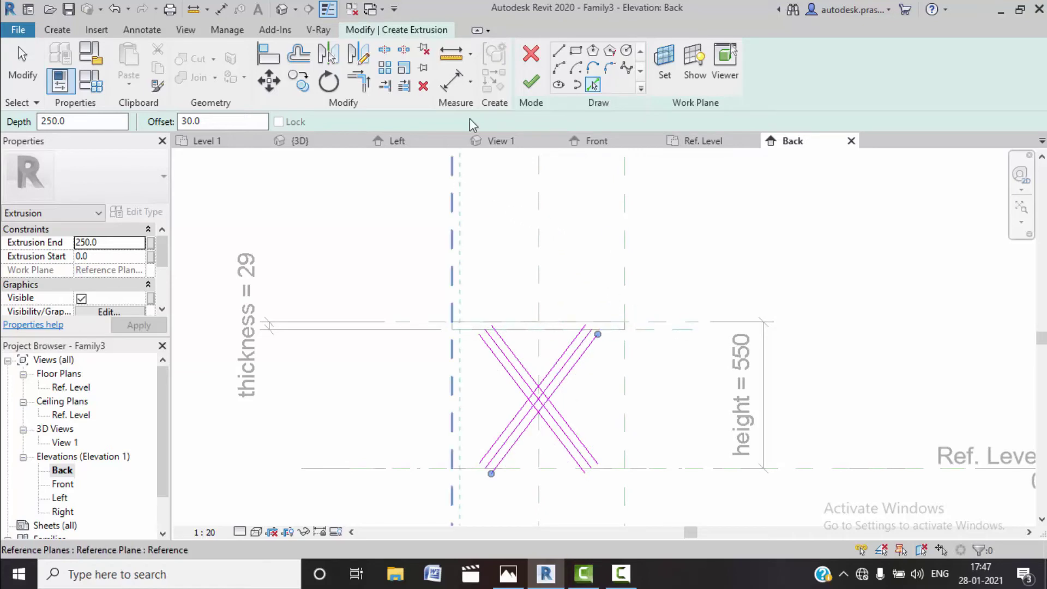
Start a free sketch line on the tabletop's lower plane, then cancel it.
{"action": "left_click", "coordinate": [559, 50]}
{"action": "scroll", "coordinate": [490, 327], "scroll_direction": "up", "scroll_amount": 2}
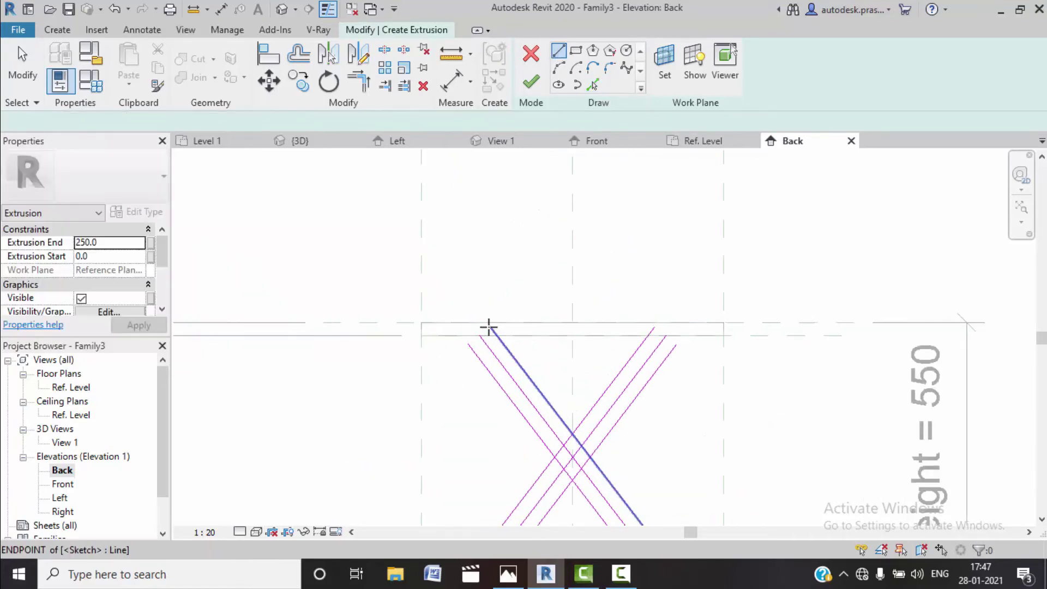
{"action": "scroll", "coordinate": [489, 341], "scroll_direction": "up", "scroll_amount": 1}
{"action": "scroll", "coordinate": [489, 341], "scroll_direction": "up", "scroll_amount": 2}
{"action": "left_click", "coordinate": [506, 337]}
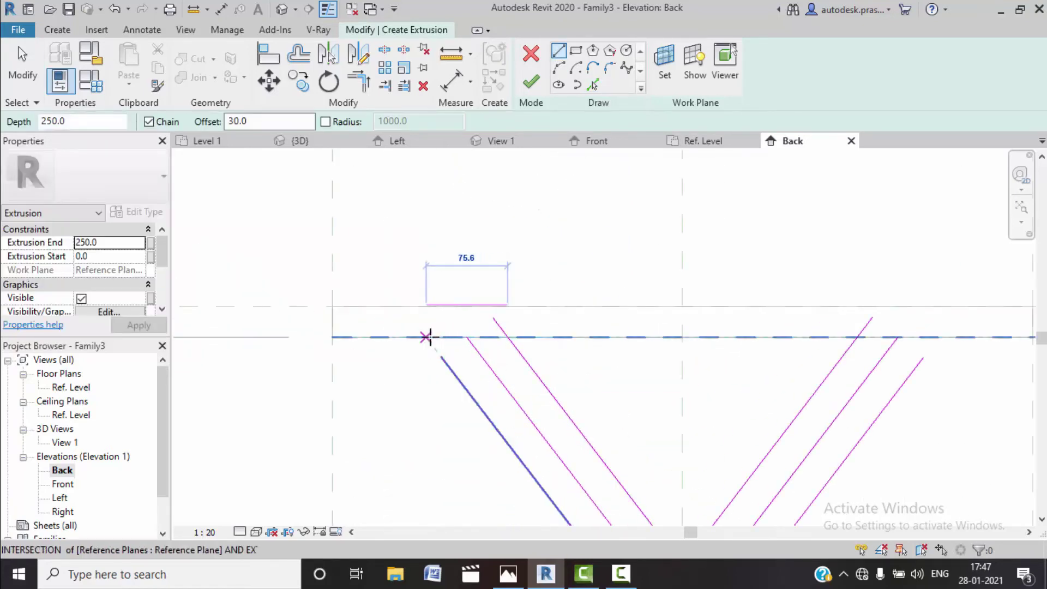
{"action": "key", "text": "Escape"}
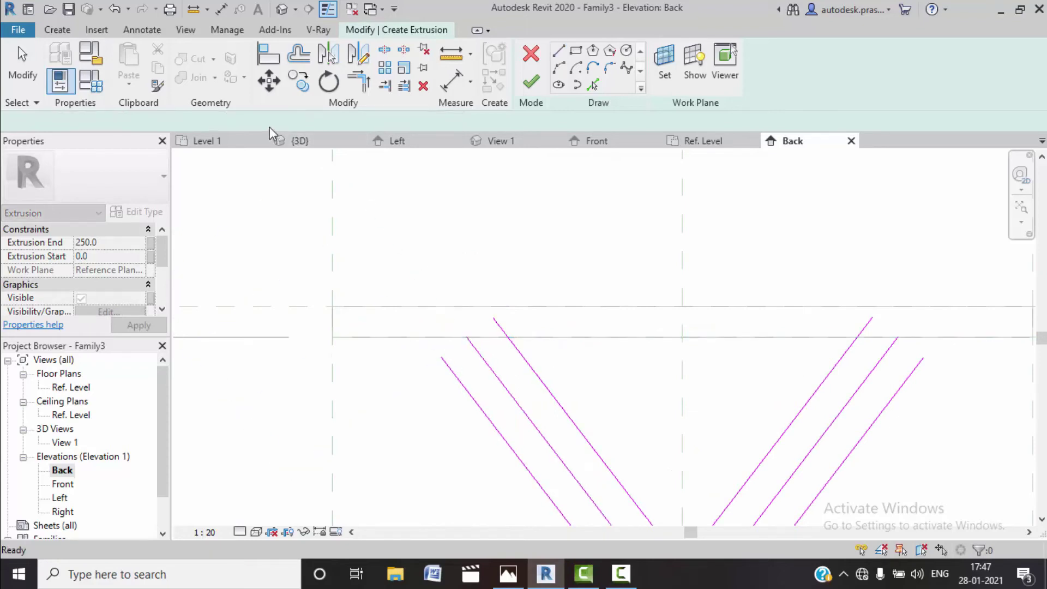
{"action": "key", "text": "Escape"}
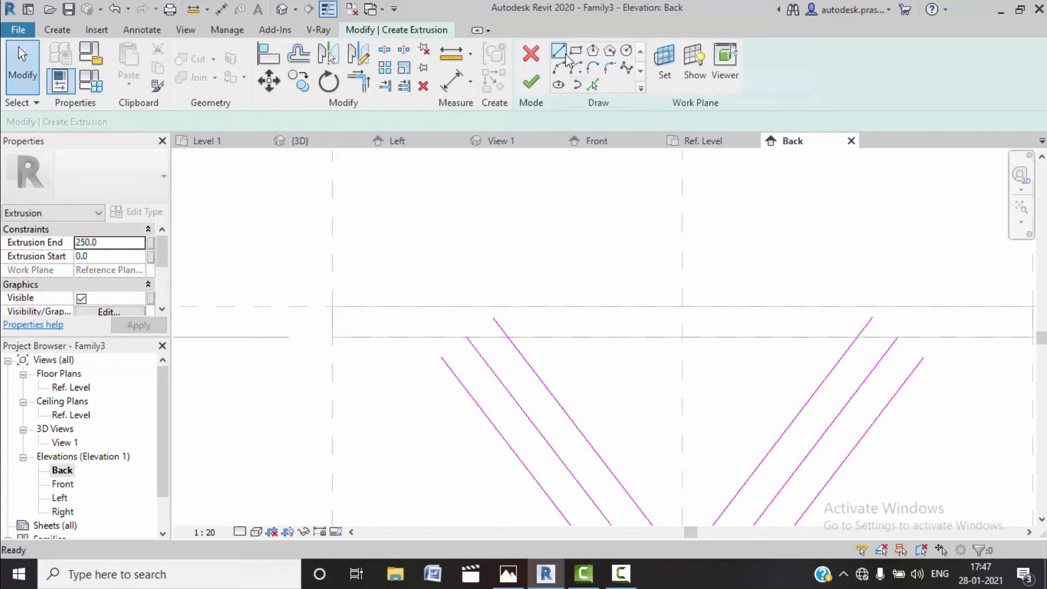
Add the tabletop's lower edge as a sketch line and split it at the 280 mark.
{"action": "left_click", "coordinate": [431, 338]}
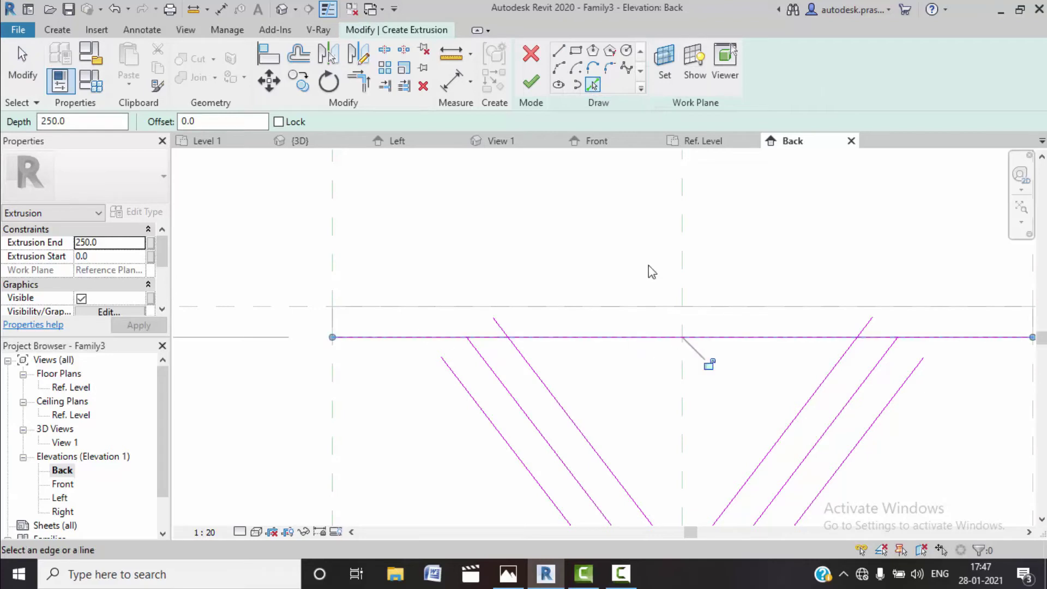
{"action": "key", "text": "s"}
{"action": "key", "text": "l"}
{"action": "left_click", "coordinate": [634, 338]}
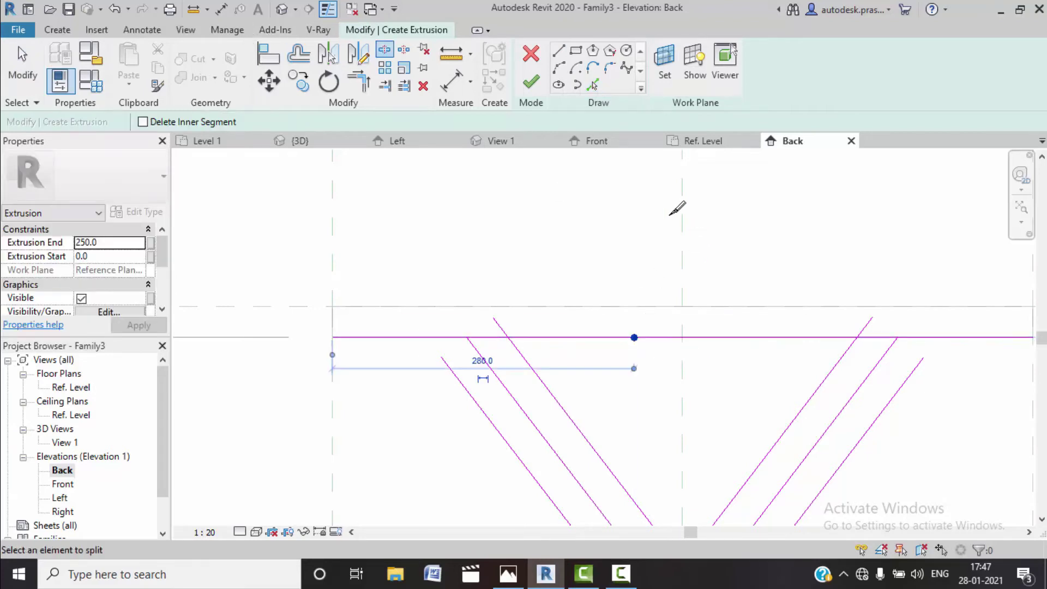
{"action": "key", "text": "Escape"}
Delete the middle-left and extra right diagonal sketch lines.
{"action": "left_click", "coordinate": [533, 427]}
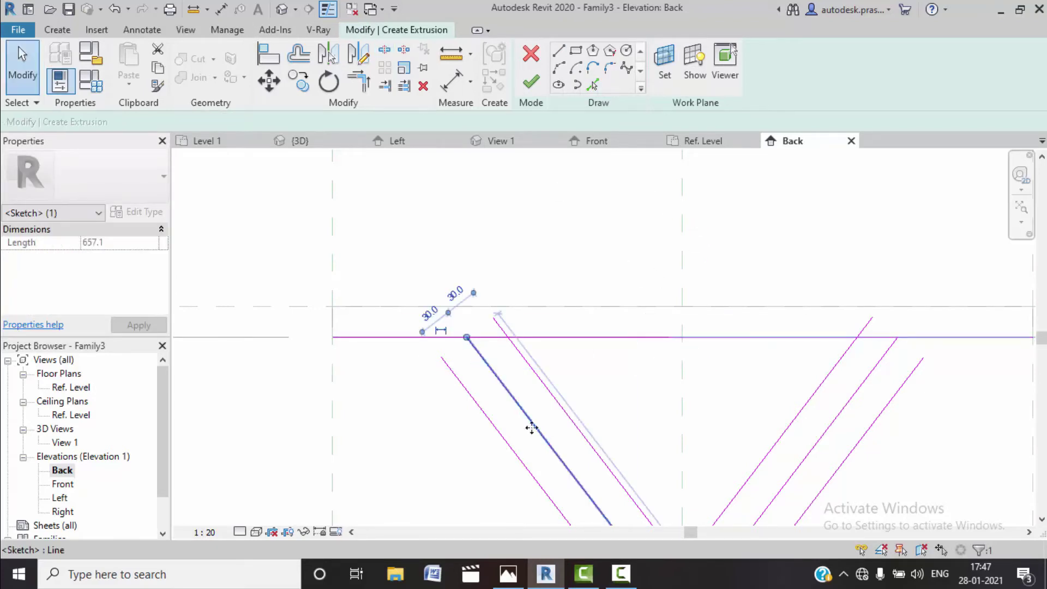
{"action": "key", "text": "Delete"}
{"action": "key", "text": "Escape"}
{"action": "left_click", "coordinate": [791, 479]}
{"action": "key", "text": "Delete"}
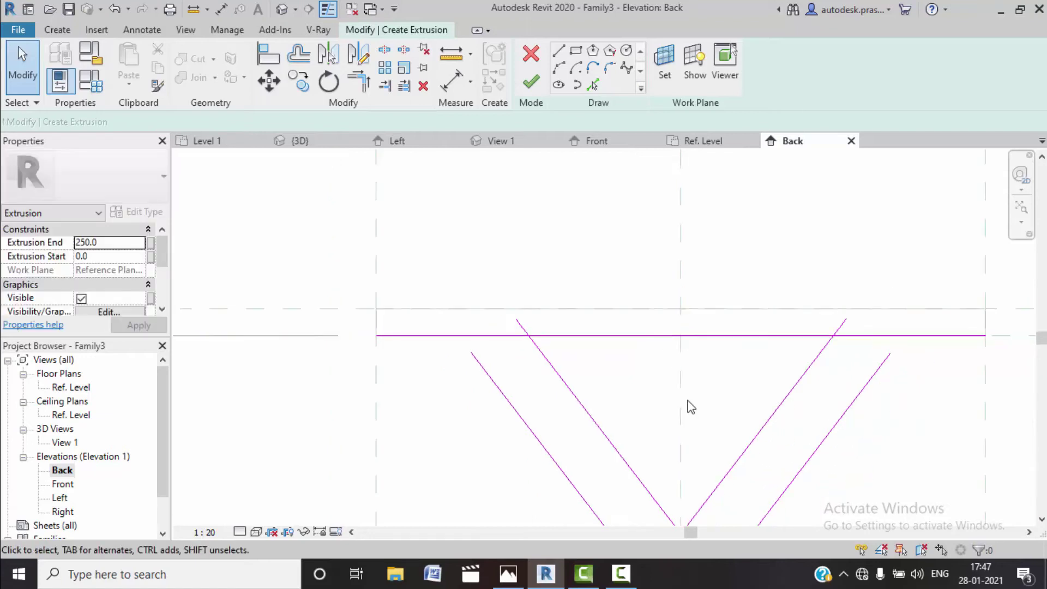
{"action": "scroll", "coordinate": [689, 409], "scroll_direction": "down", "scroll_amount": 2}
{"action": "middle_click_drag", "start_coordinate": [709, 475], "coordinate": [659, 298]}
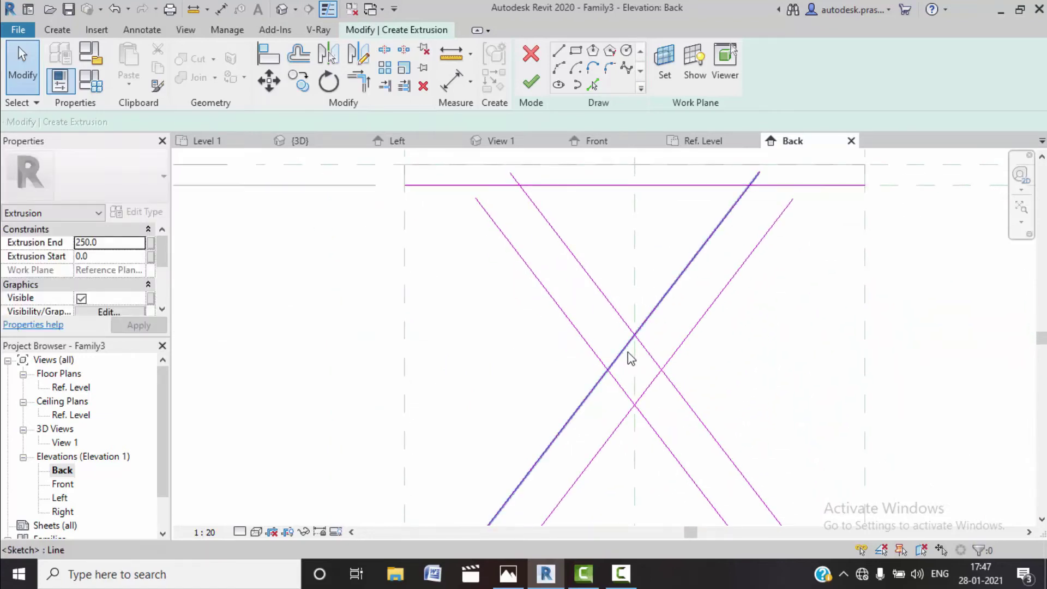
Trim the crossing diagonals into corners so the X's inner and outer lines meet cleanly.
{"action": "left_click", "coordinate": [385, 52]}
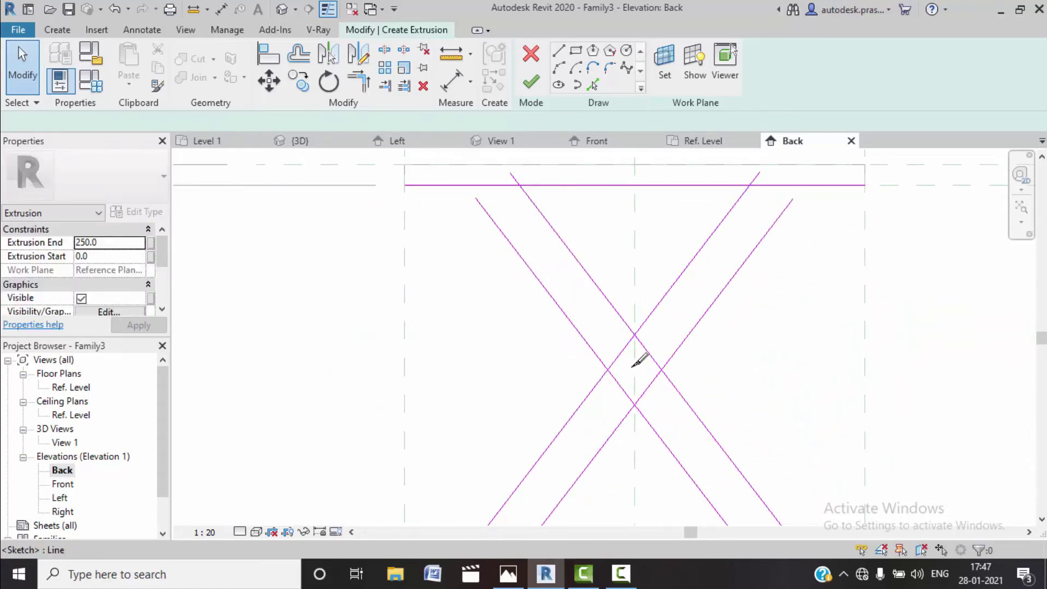
{"action": "left_click", "coordinate": [649, 388]}
{"action": "left_click", "coordinate": [354, 86]}
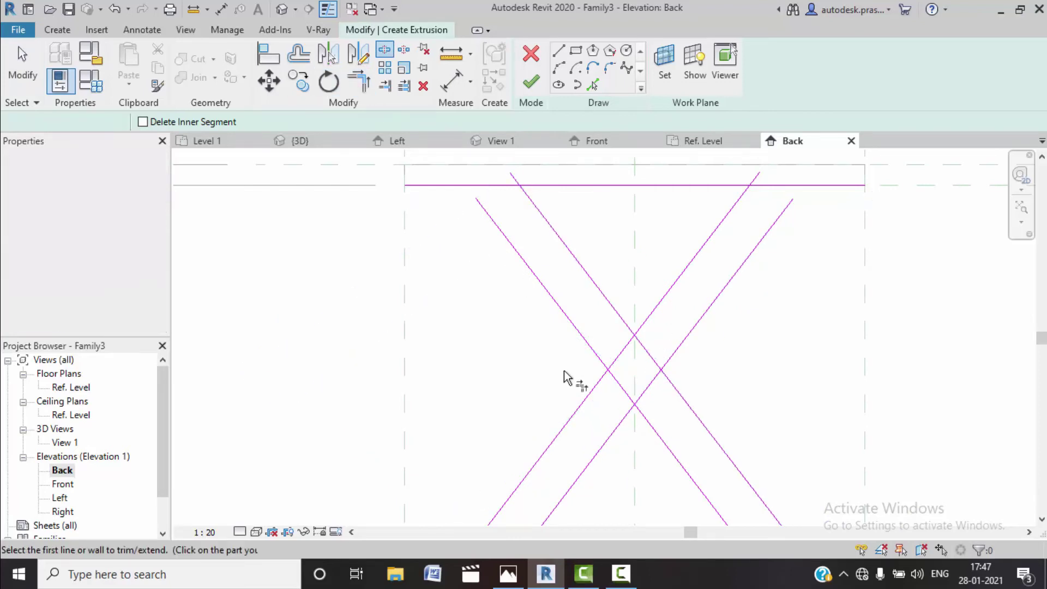
{"action": "left_click", "coordinate": [588, 349]}
{"action": "left_click", "coordinate": [596, 387]}
{"action": "left_click", "coordinate": [632, 336]}
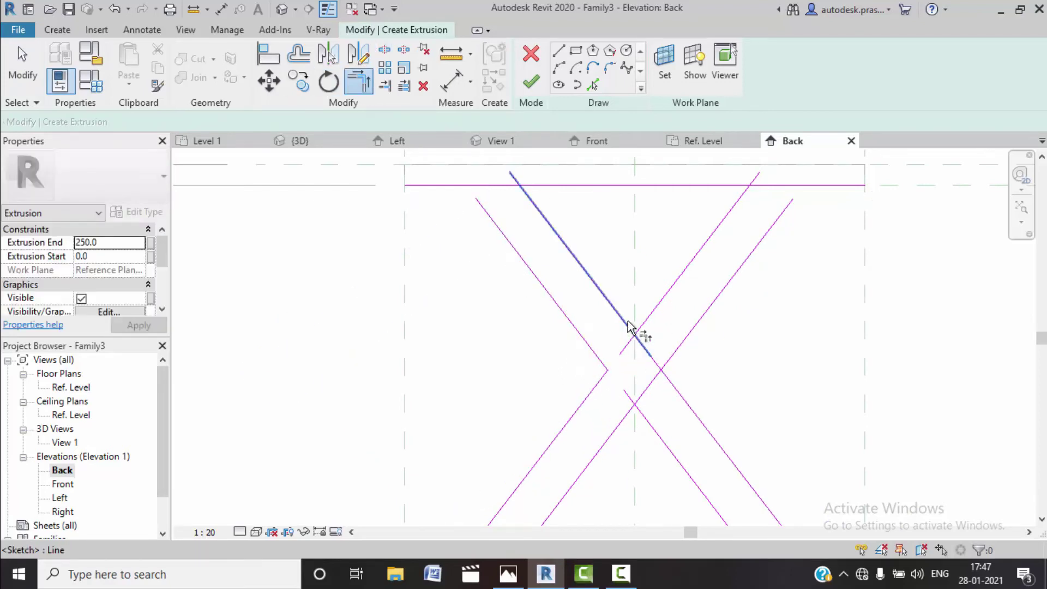
{"action": "left_click", "coordinate": [638, 329]}
{"action": "left_click", "coordinate": [685, 350]}
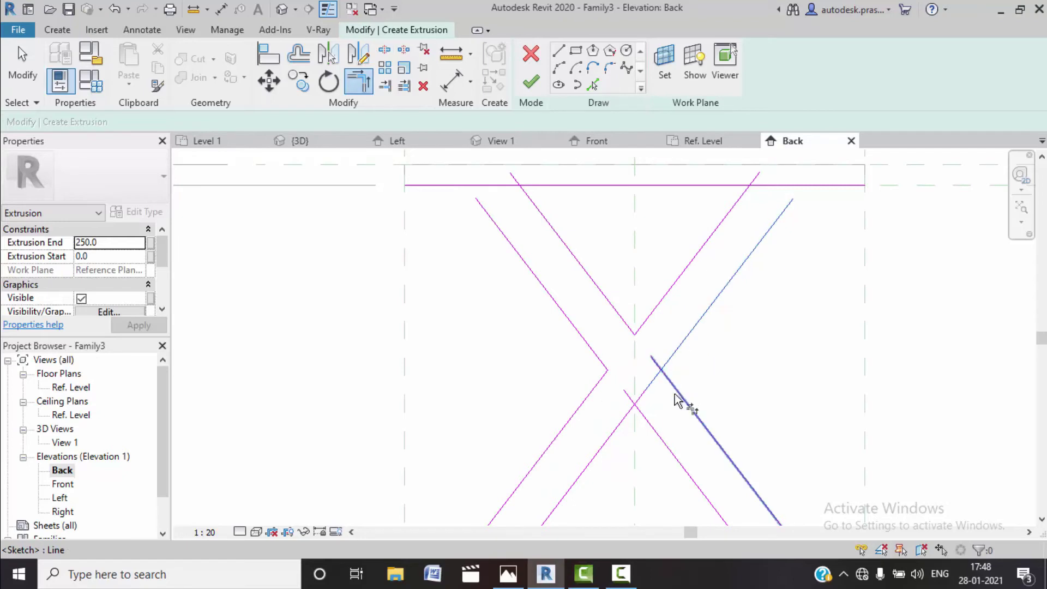
{"action": "left_click", "coordinate": [674, 395]}
{"action": "left_click", "coordinate": [629, 416]}
{"action": "left_click", "coordinate": [657, 428]}
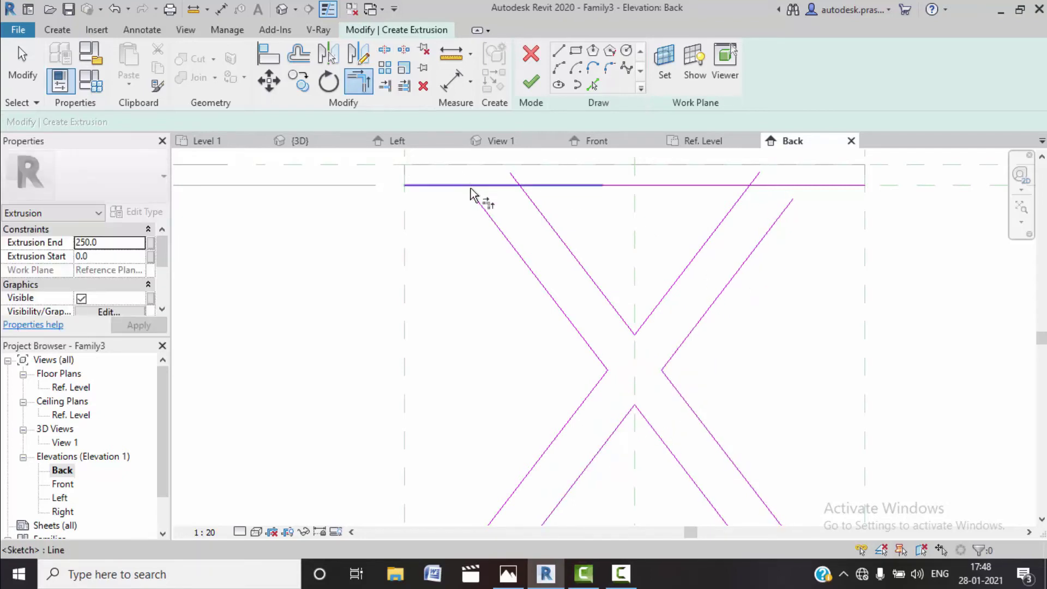
Trim the left, inner right and outer right diagonals to the tabletop's top line.
{"action": "left_click", "coordinate": [494, 224]}
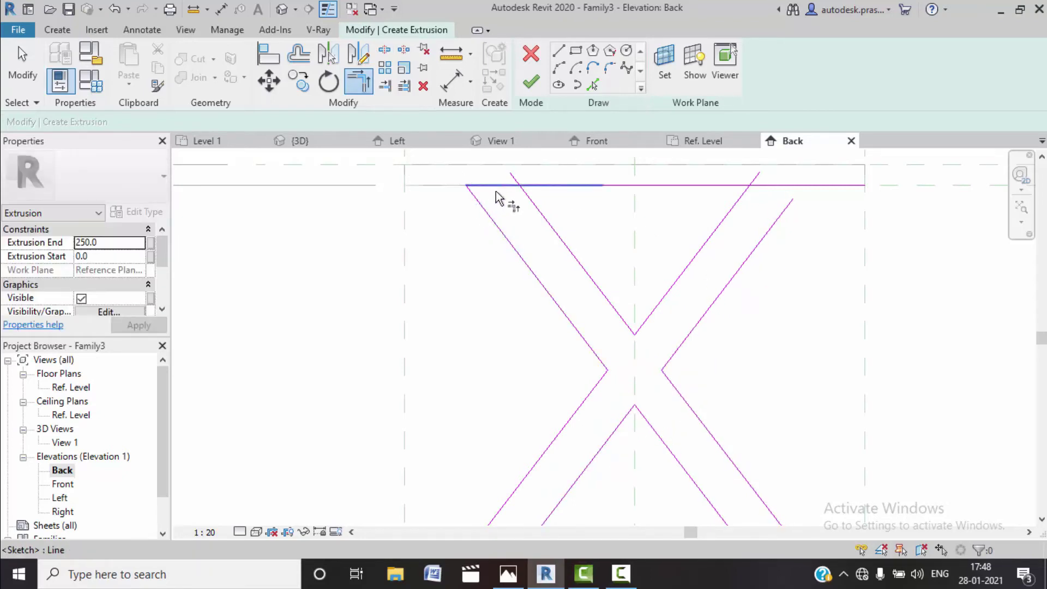
{"action": "left_click", "coordinate": [498, 186]}
{"action": "left_click", "coordinate": [532, 206]}
{"action": "left_click", "coordinate": [746, 199]}
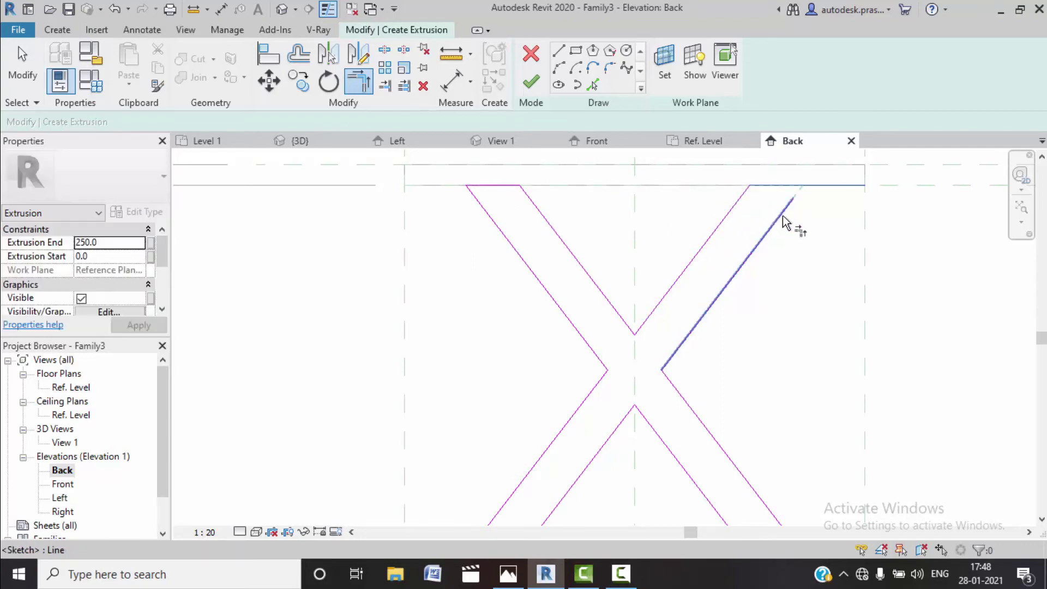
{"action": "left_click", "coordinate": [788, 188]}
{"action": "scroll", "coordinate": [782, 256], "scroll_direction": "down", "scroll_amount": 3}
{"action": "scroll", "coordinate": [774, 316], "scroll_direction": "down", "scroll_amount": 2}
Add the Ref. Level line to the sketch as the X leg's base line.
{"action": "key", "text": "Escape"}
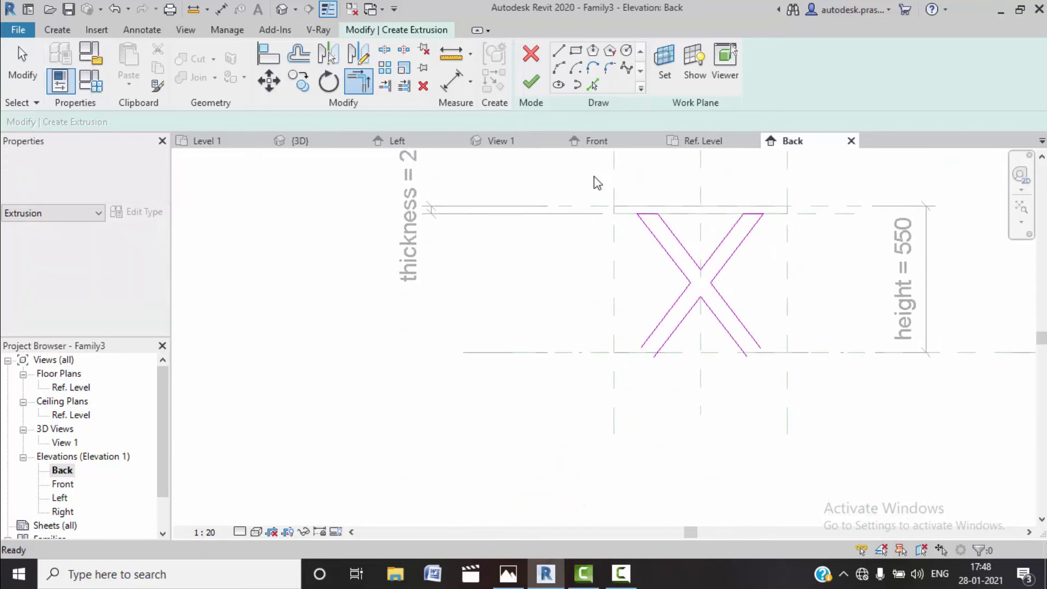
{"action": "left_click", "coordinate": [593, 85]}
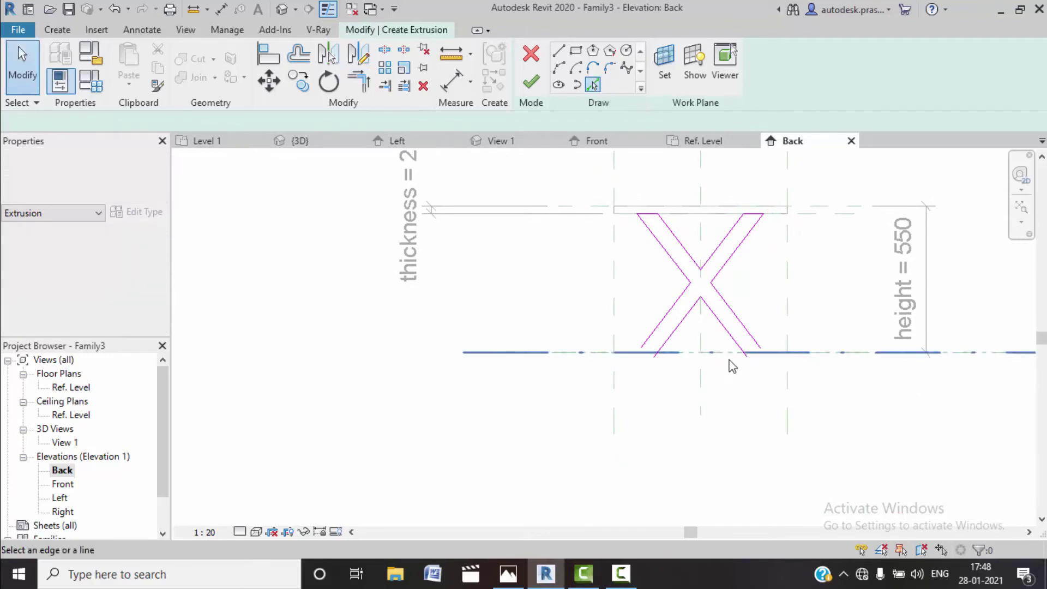
{"action": "left_click", "coordinate": [796, 338]}
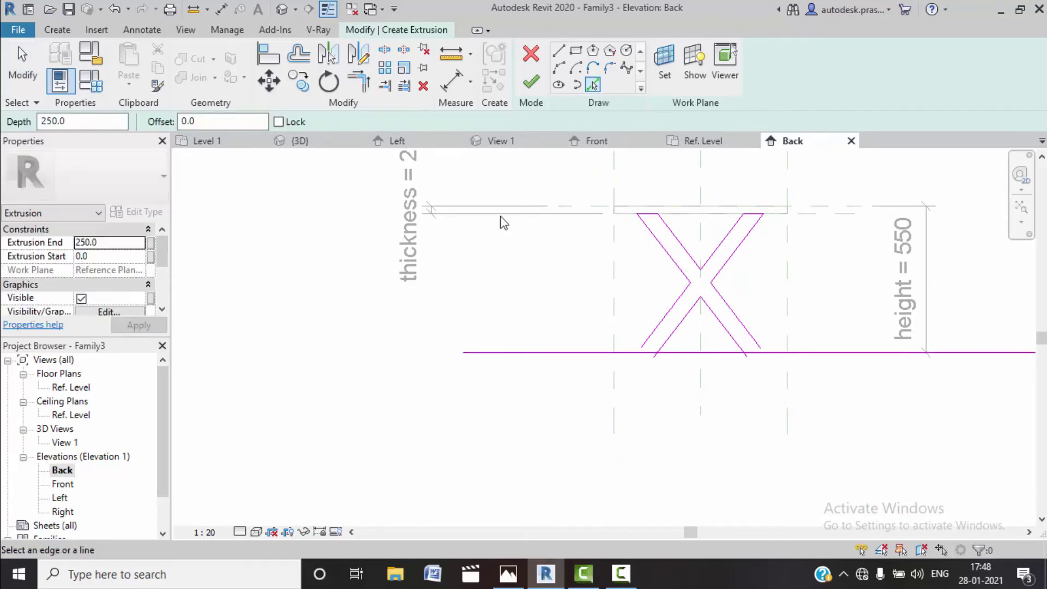
{"action": "left_click", "coordinate": [385, 52]}
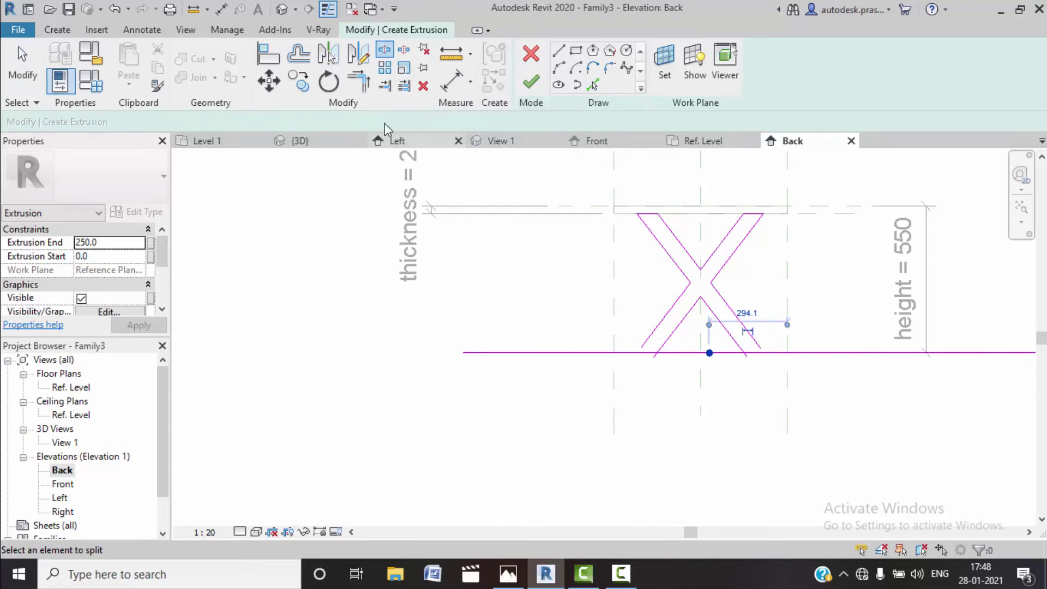
{"action": "left_click", "coordinate": [365, 89]}
{"action": "scroll", "coordinate": [662, 344], "scroll_direction": "up", "scroll_amount": 1}
{"action": "scroll", "coordinate": [655, 338], "scroll_direction": "up", "scroll_amount": 1}
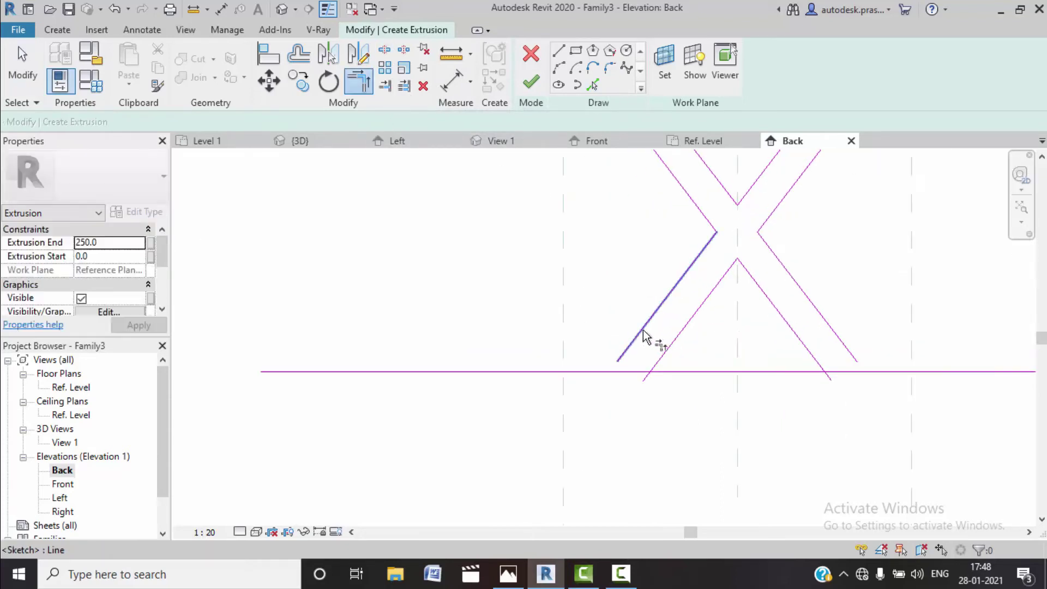
Trim the lower diagonals to the base line to close both feet, then finish the sketch.
{"action": "left_click", "coordinate": [643, 335]}
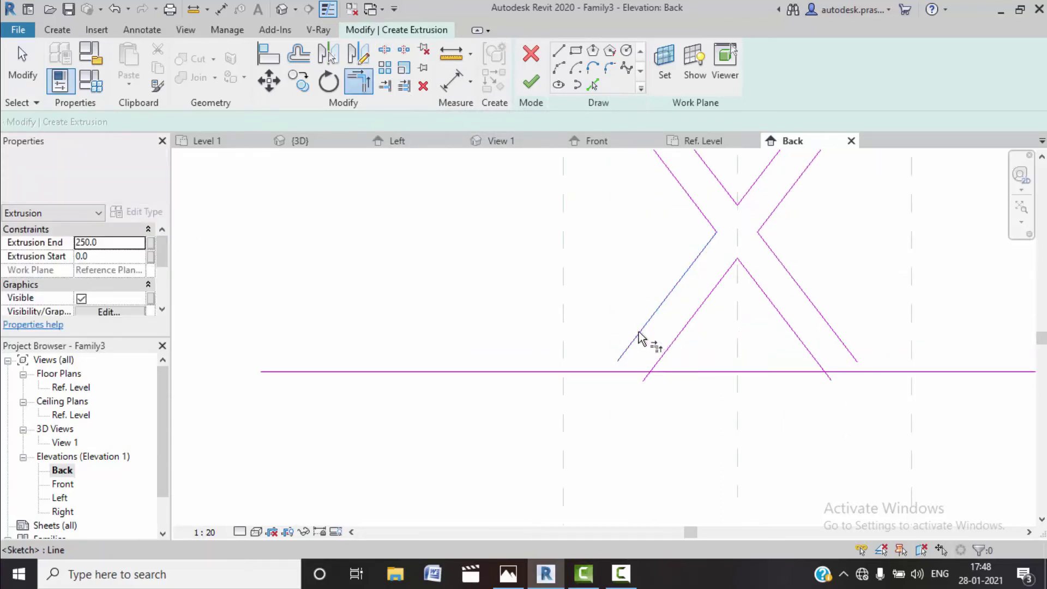
{"action": "left_click", "coordinate": [633, 373]}
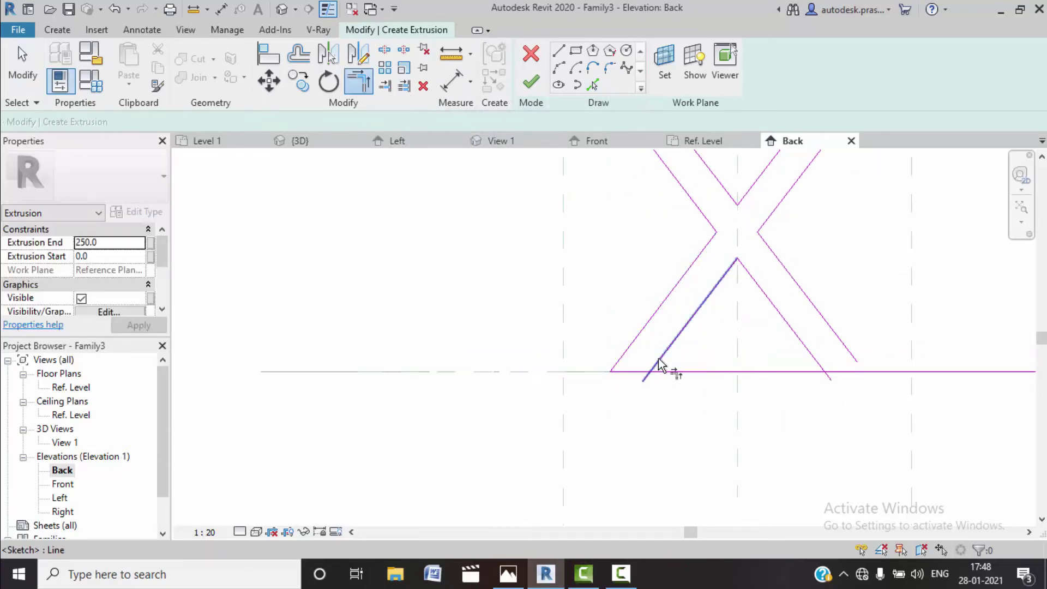
{"action": "left_click", "coordinate": [813, 358]}
{"action": "left_click", "coordinate": [837, 372]}
{"action": "left_click", "coordinate": [848, 352]}
{"action": "left_click", "coordinate": [853, 372]}
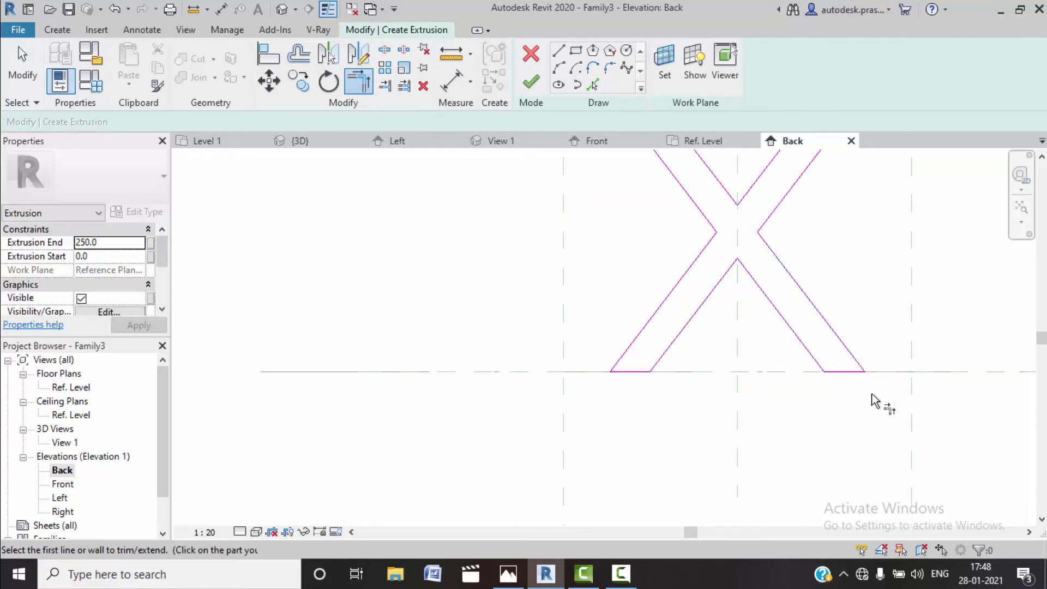
{"action": "scroll", "coordinate": [871, 401], "scroll_direction": "down", "scroll_amount": 3}
{"action": "scroll", "coordinate": [806, 440], "scroll_direction": "down", "scroll_amount": 1}
{"action": "key", "text": "Escape"}
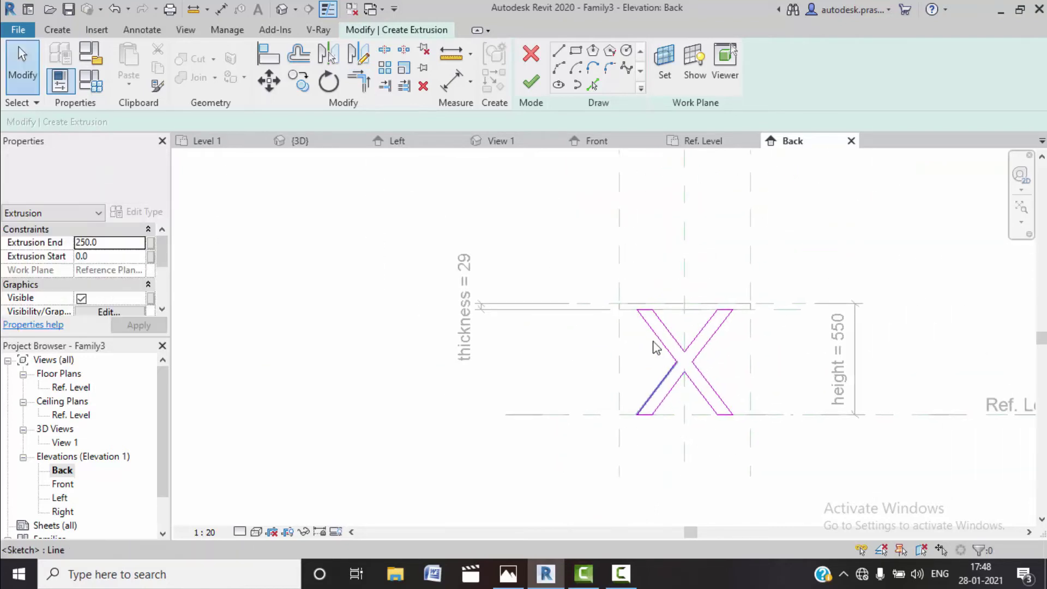
{"action": "left_click", "coordinate": [531, 81]}
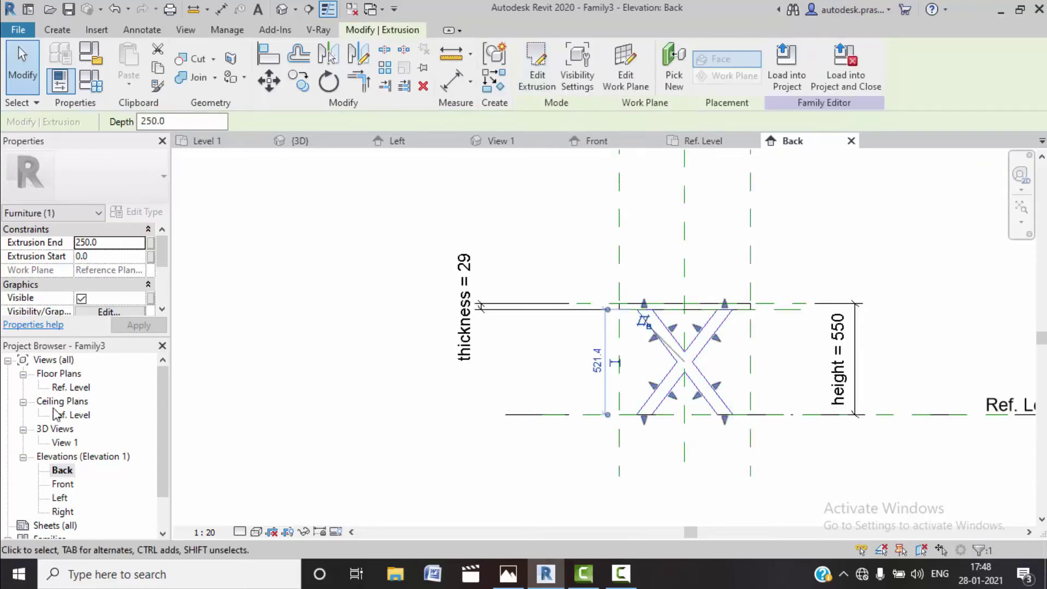
In the Ref. Level plan, drag the X leg's shape handles to narrow it to 458.4–516.7.
{"action": "left_click", "coordinate": [68, 389]}
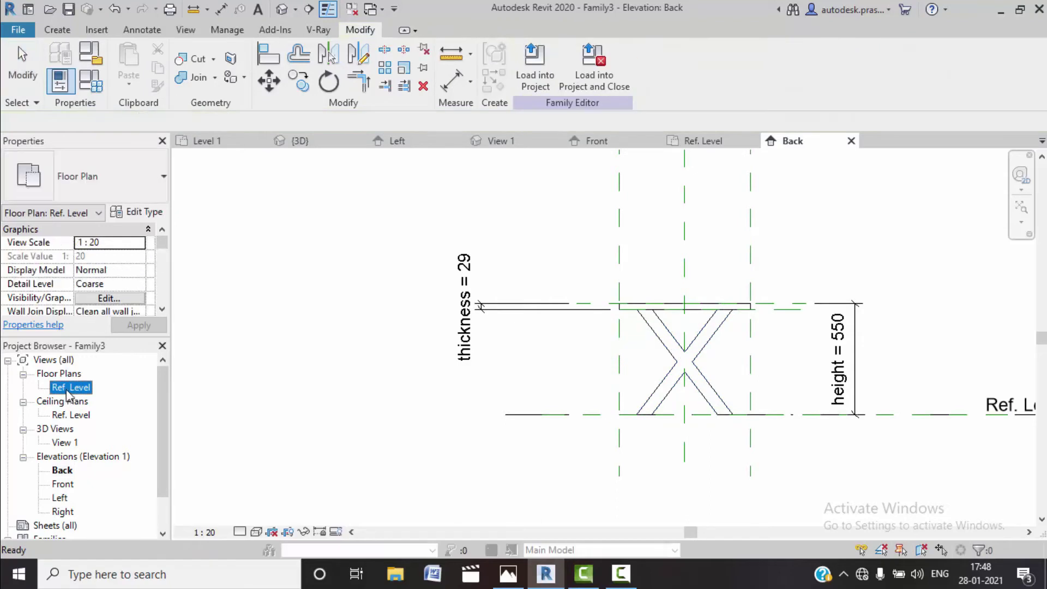
{"action": "double_click", "coordinate": [81, 388]}
{"action": "left_click", "coordinate": [523, 351]}
{"action": "scroll", "coordinate": [524, 352], "scroll_direction": "up", "scroll_amount": 2}
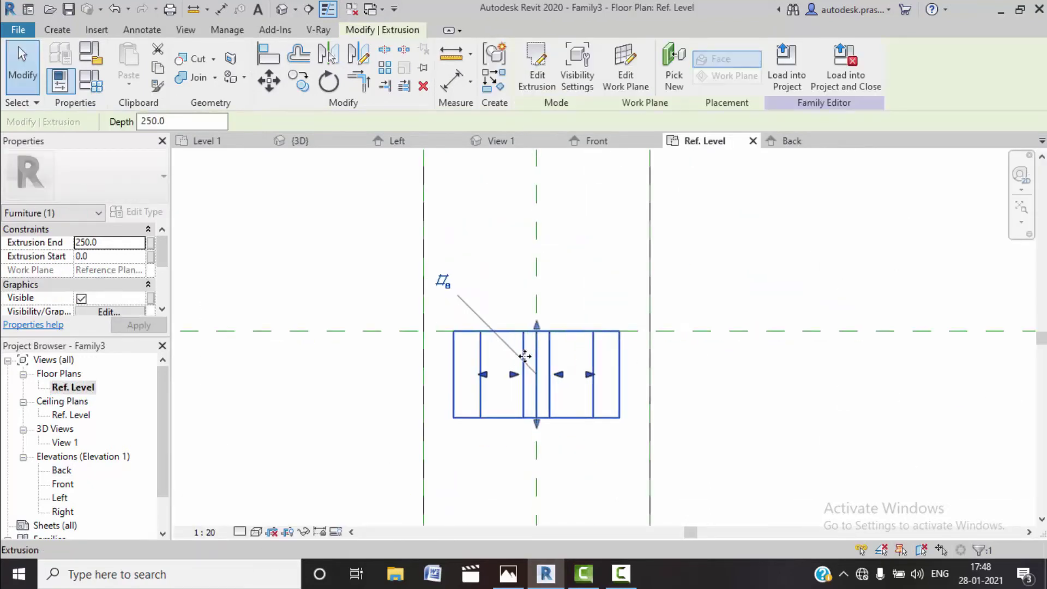
{"action": "middle_click_drag", "start_coordinate": [575, 358], "coordinate": [578, 358]}
{"action": "scroll", "coordinate": [560, 390], "scroll_direction": "down", "scroll_amount": 1}
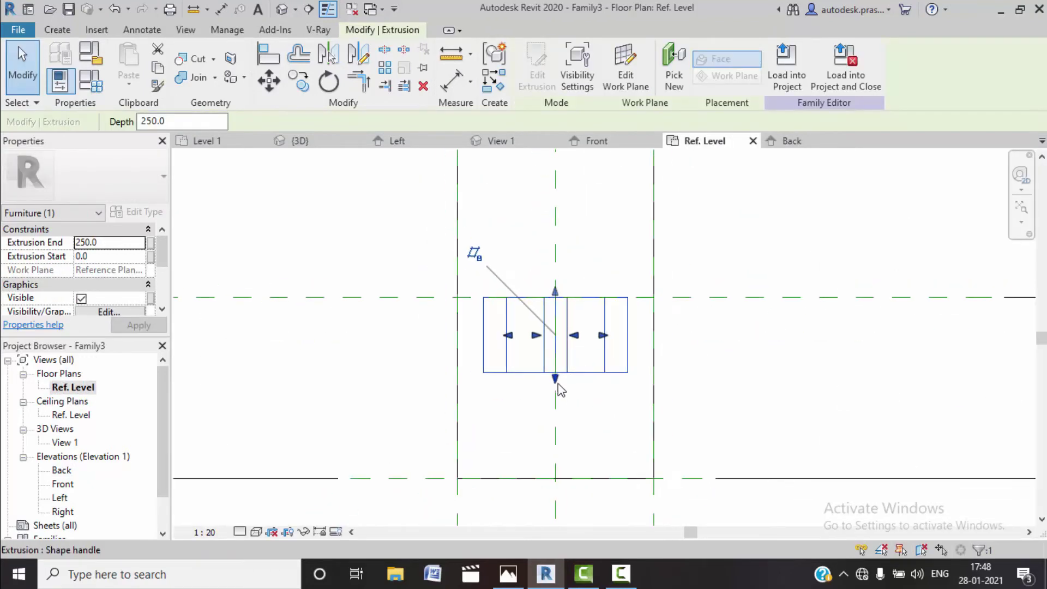
{"action": "left_click_drag", "start_coordinate": [555, 382], "coordinate": [556, 457]}
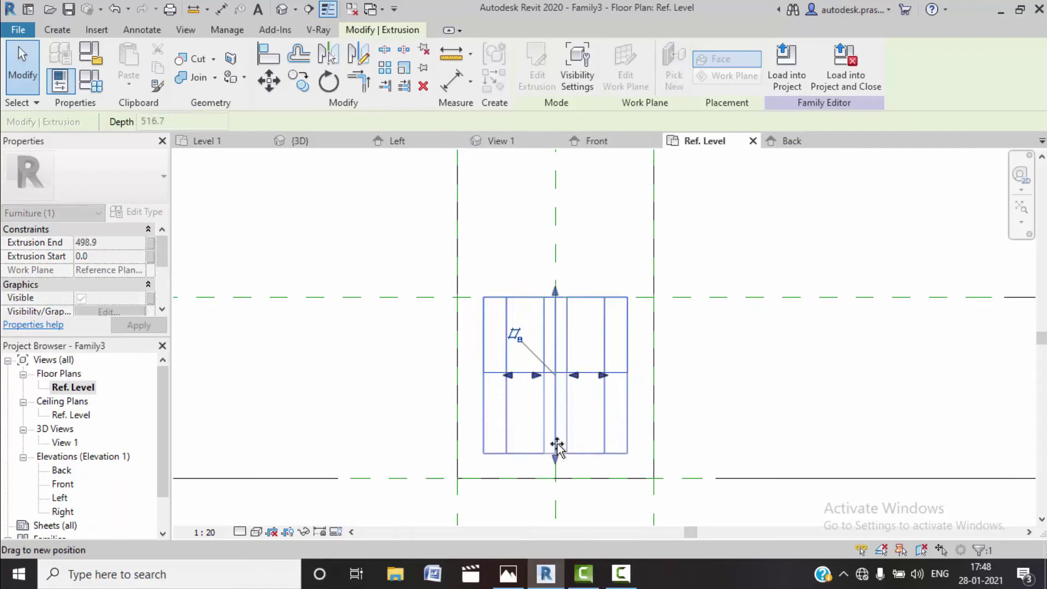
{"action": "left_click_drag", "start_coordinate": [555, 292], "coordinate": [556, 440]}
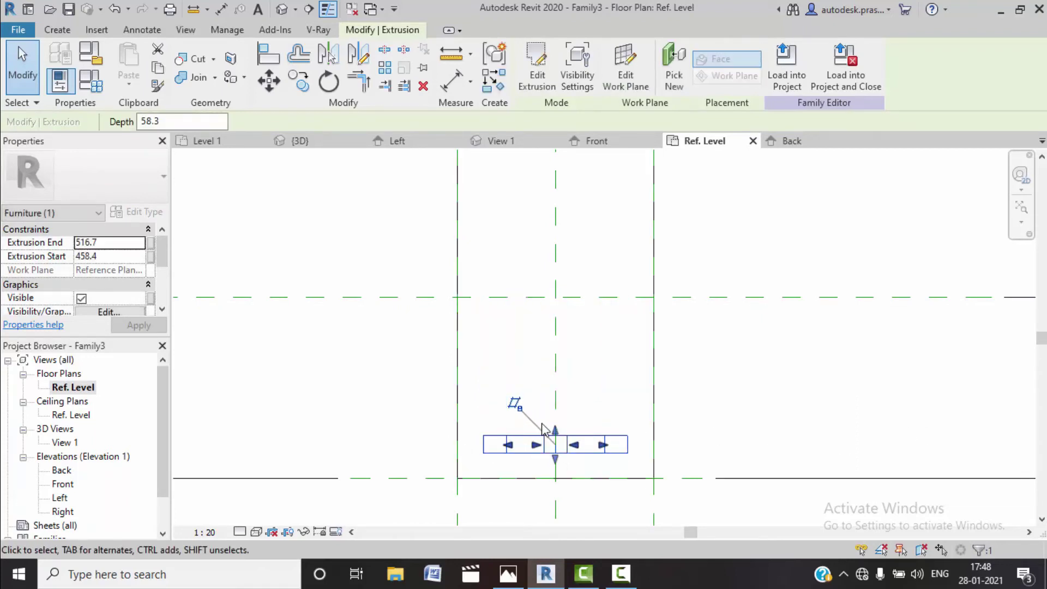
Start moving the extrusion from its corner, then cancel the move and deselect it.
{"action": "scroll", "coordinate": [551, 424], "scroll_direction": "down", "scroll_amount": 1}
{"action": "left_click", "coordinate": [271, 92]}
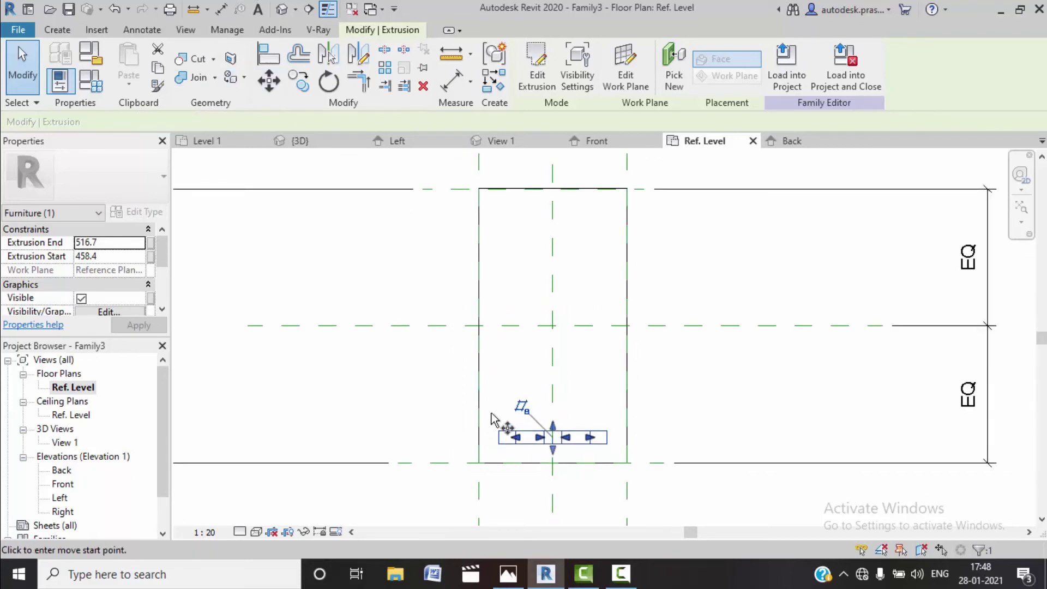
{"action": "left_click", "coordinate": [499, 444]}
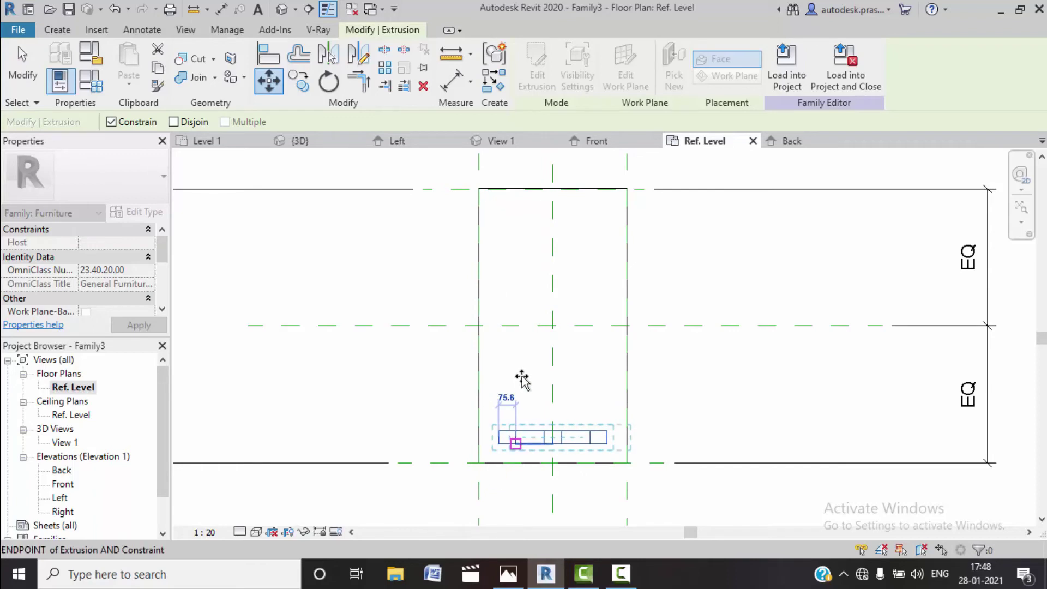
{"action": "key", "text": "Escape"}
{"action": "key", "text": "Escape"}
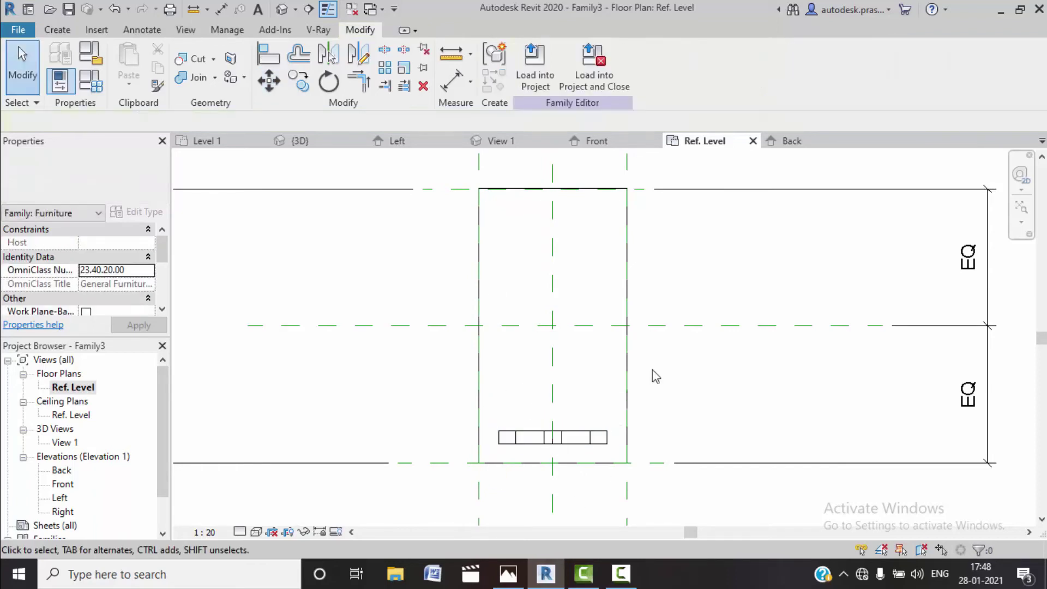
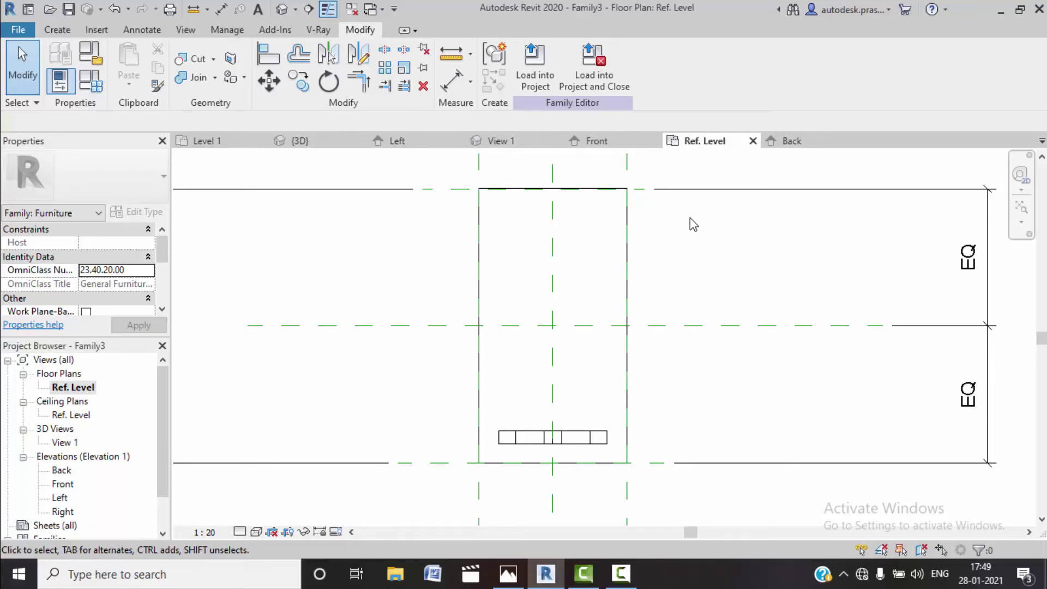
Open the Back elevation view with the table centred.
{"action": "left_click", "coordinate": [595, 140]}
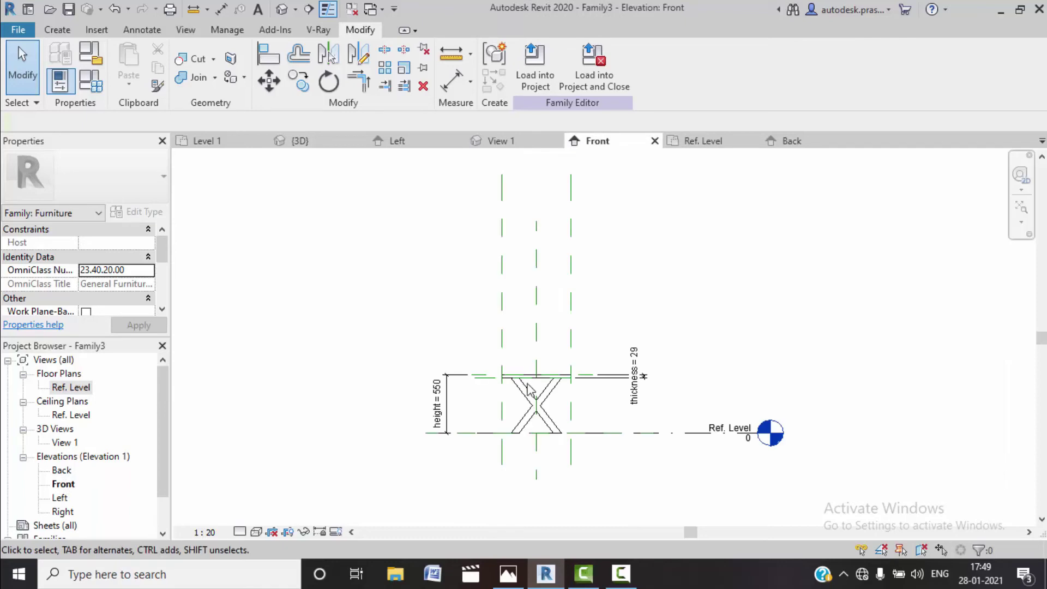
{"action": "scroll", "coordinate": [528, 389], "scroll_direction": "up", "scroll_amount": 1}
{"action": "double_click", "coordinate": [61, 470]}
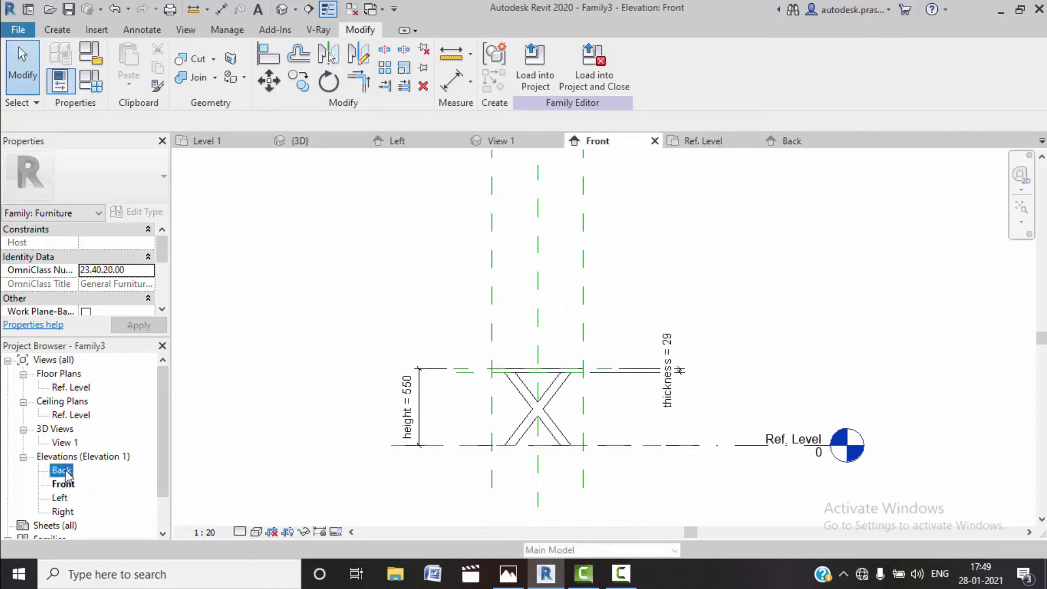
{"action": "middle_click_drag", "start_coordinate": [759, 312], "coordinate": [713, 320]}
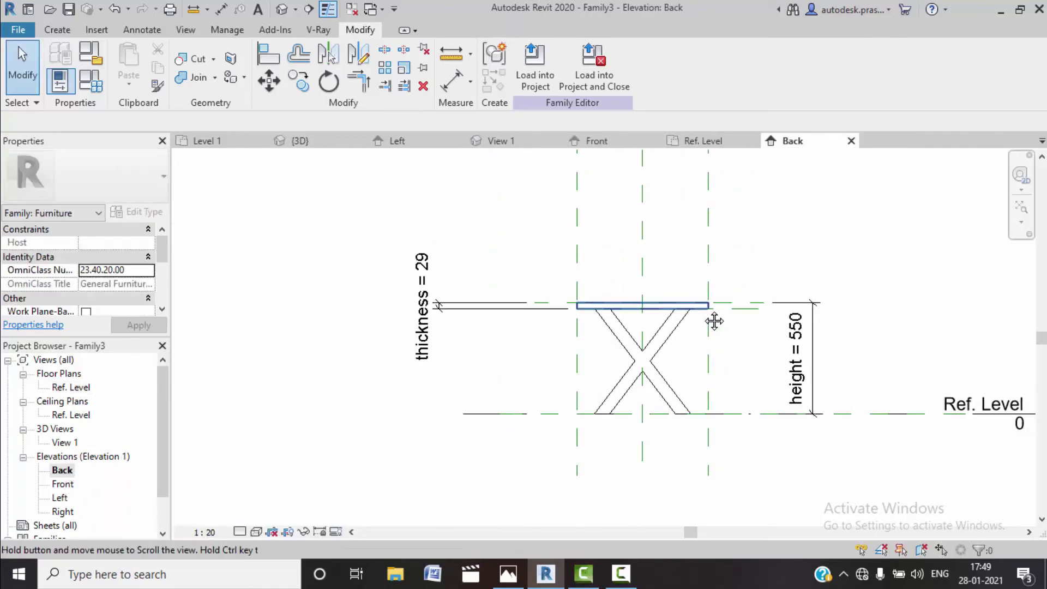
Start a solid extrusion and pick the X outline edges plus the leg's top and bottom lines.
{"action": "left_click", "coordinate": [57, 29]}
{"action": "left_click", "coordinate": [124, 71]}
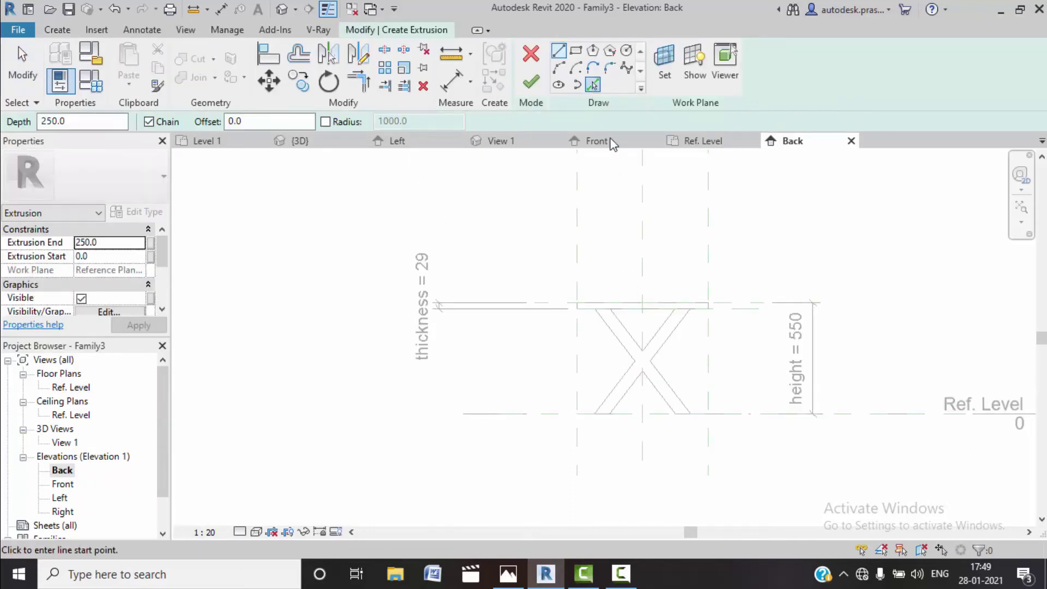
{"action": "key", "text": "p"}
{"action": "key", "text": "l"}
{"action": "scroll", "coordinate": [636, 328], "scroll_direction": "up", "scroll_amount": 2}
{"action": "scroll", "coordinate": [640, 326], "scroll_direction": "up", "scroll_amount": 2}
{"action": "left_click", "coordinate": [620, 338]}
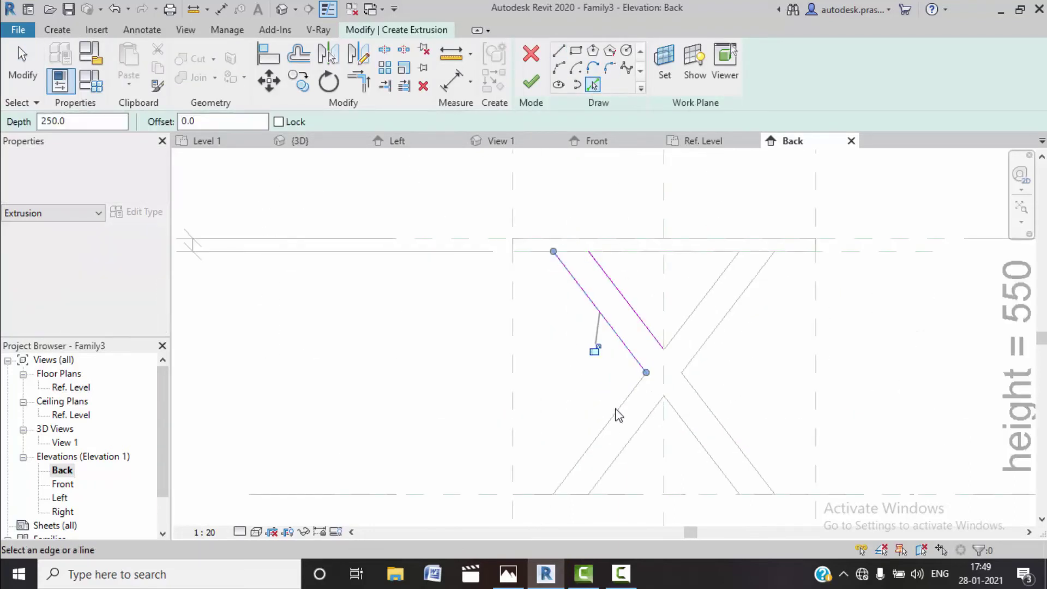
{"action": "left_click", "coordinate": [616, 414]}
{"action": "left_click", "coordinate": [686, 427]}
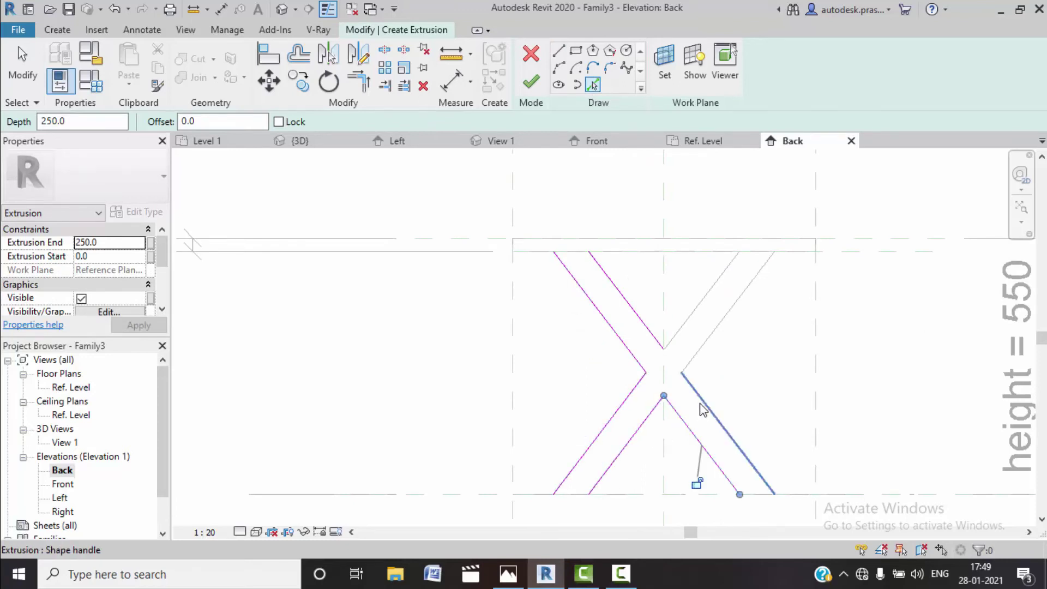
{"action": "left_click", "coordinate": [704, 409]}
{"action": "left_click", "coordinate": [704, 343]}
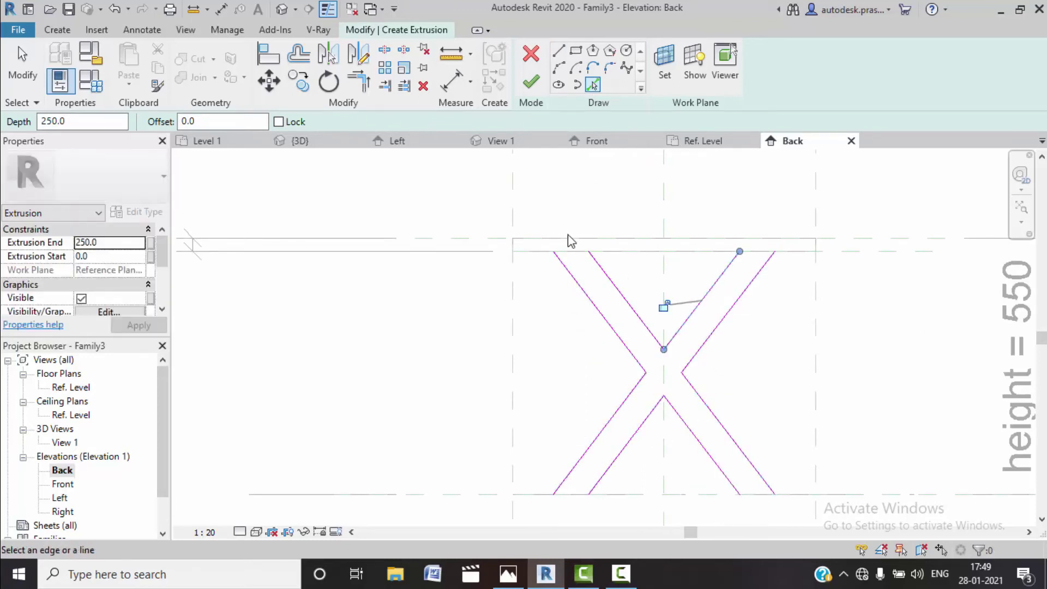
{"action": "left_click", "coordinate": [628, 252]}
{"action": "left_click", "coordinate": [651, 495]}
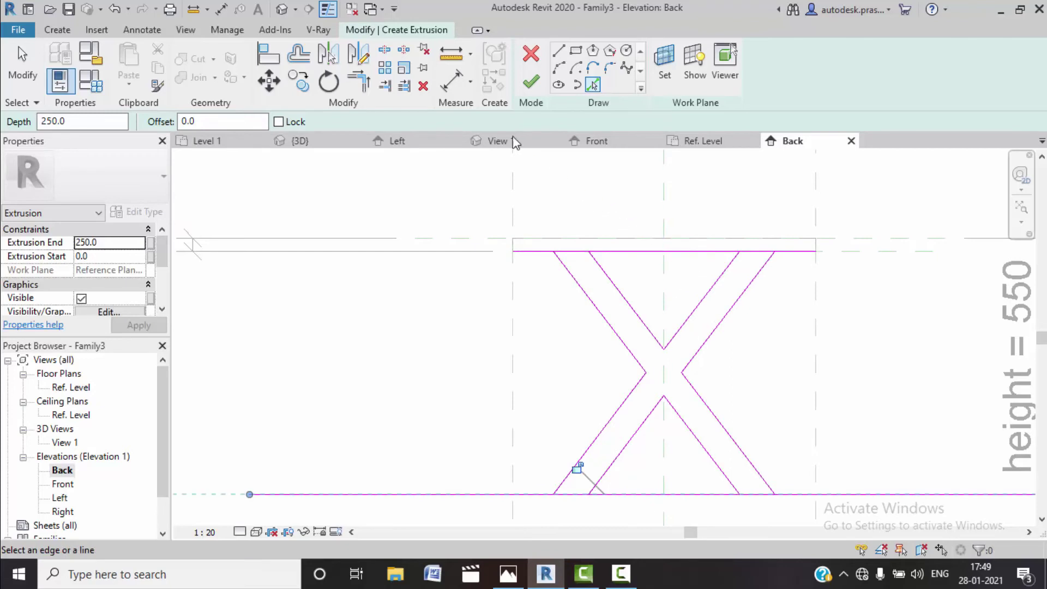
Split and trim the sketch lines into clean X corners, then finish the 250.0-deep leg extrusion.
{"action": "left_click", "coordinate": [384, 49]}
{"action": "left_click", "coordinate": [652, 252]}
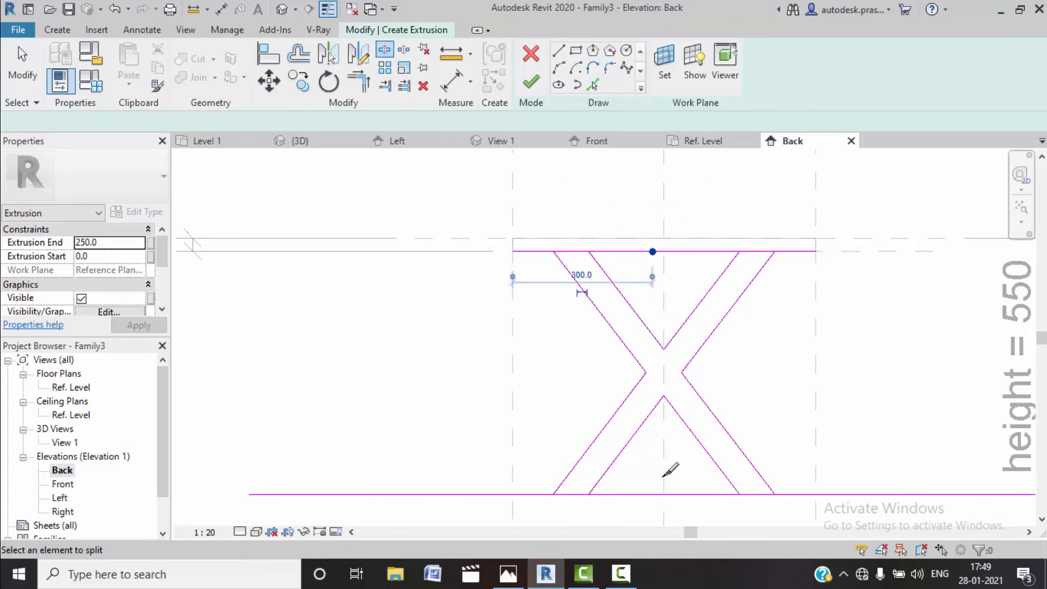
{"action": "left_click", "coordinate": [660, 494]}
{"action": "left_click", "coordinate": [358, 81]}
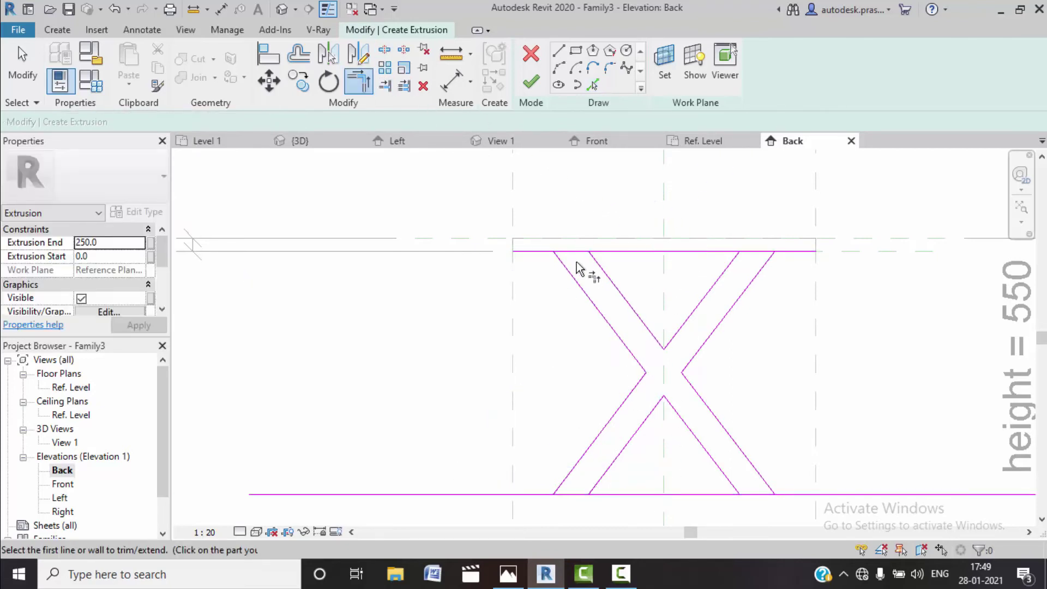
{"action": "left_click", "coordinate": [582, 271]}
{"action": "left_click", "coordinate": [594, 265]}
{"action": "left_click", "coordinate": [756, 259]}
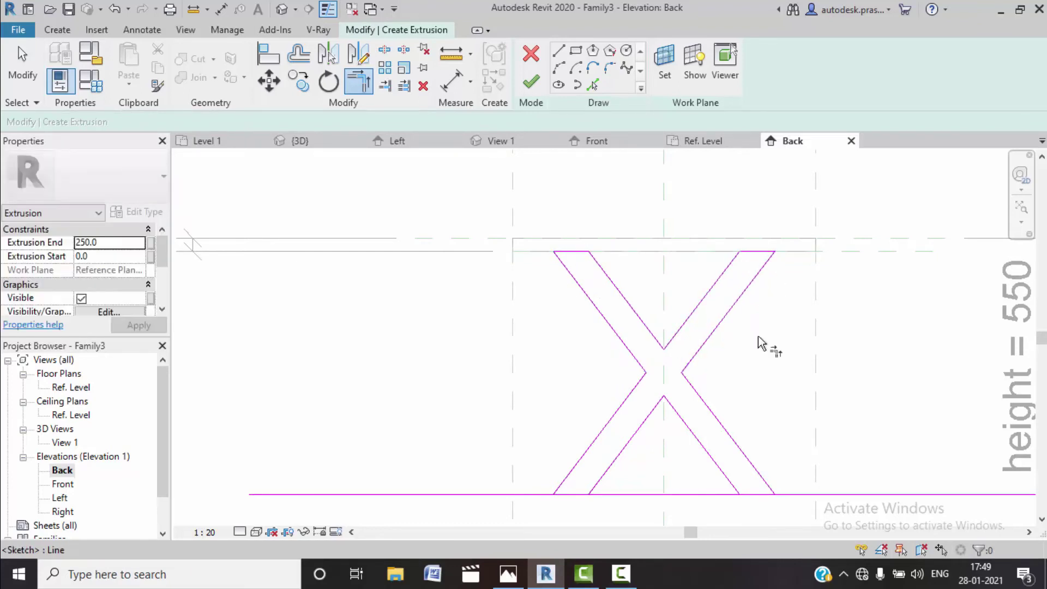
{"action": "middle_click_drag", "start_coordinate": [759, 344], "coordinate": [759, 256]}
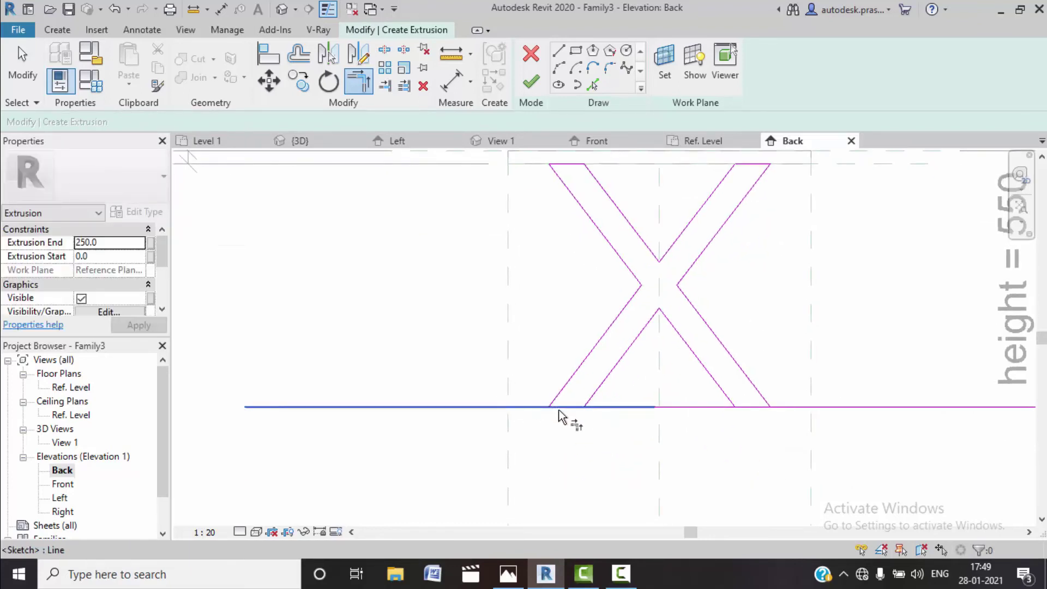
{"action": "left_click", "coordinate": [562, 408]}
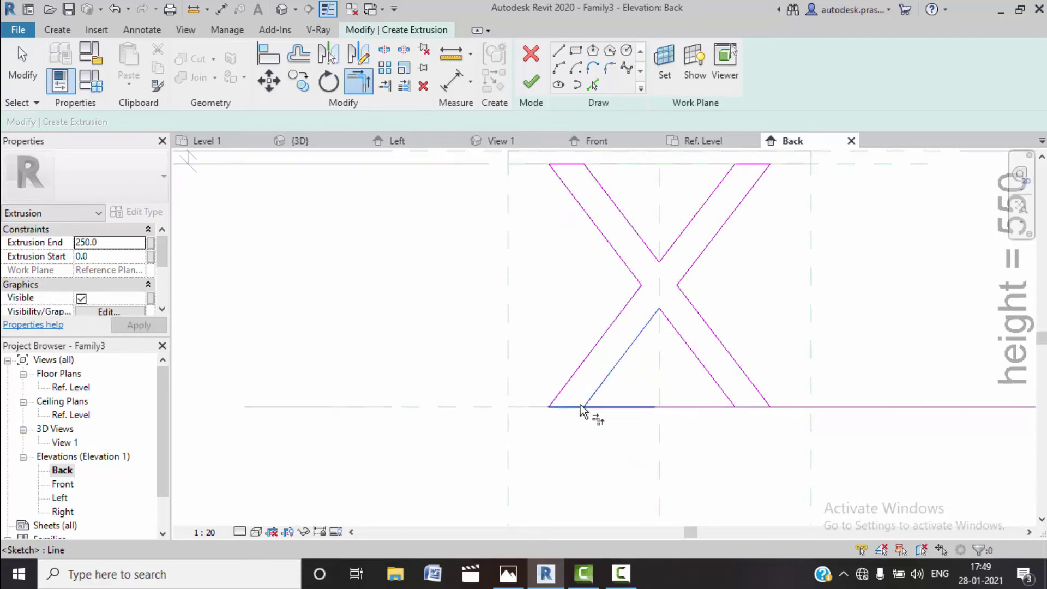
{"action": "left_click", "coordinate": [583, 409]}
{"action": "left_click", "coordinate": [728, 397]}
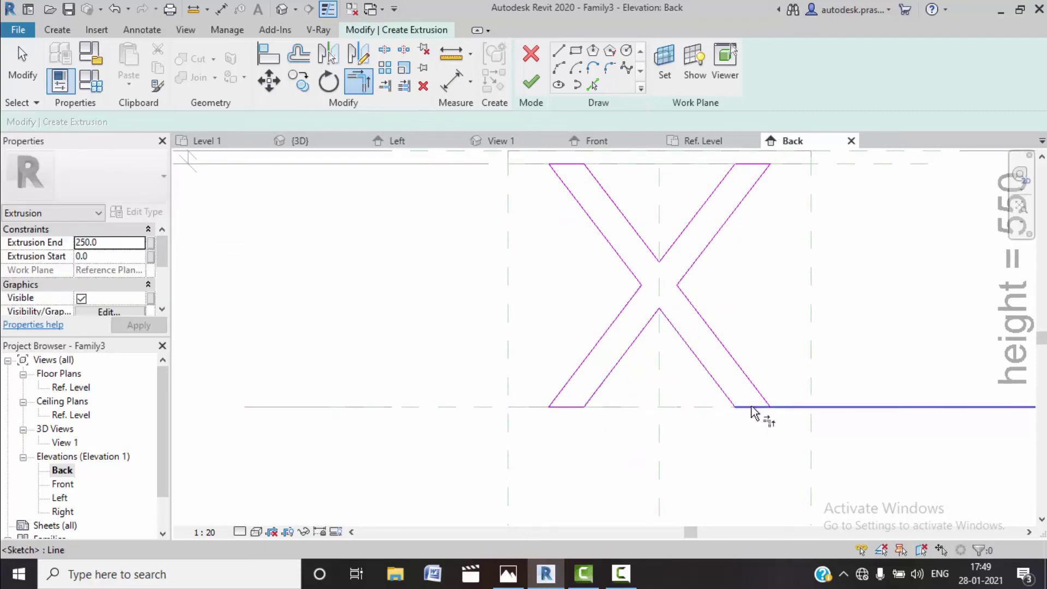
{"action": "left_click", "coordinate": [752, 407]}
{"action": "scroll", "coordinate": [701, 393], "scroll_direction": "down", "scroll_amount": 2}
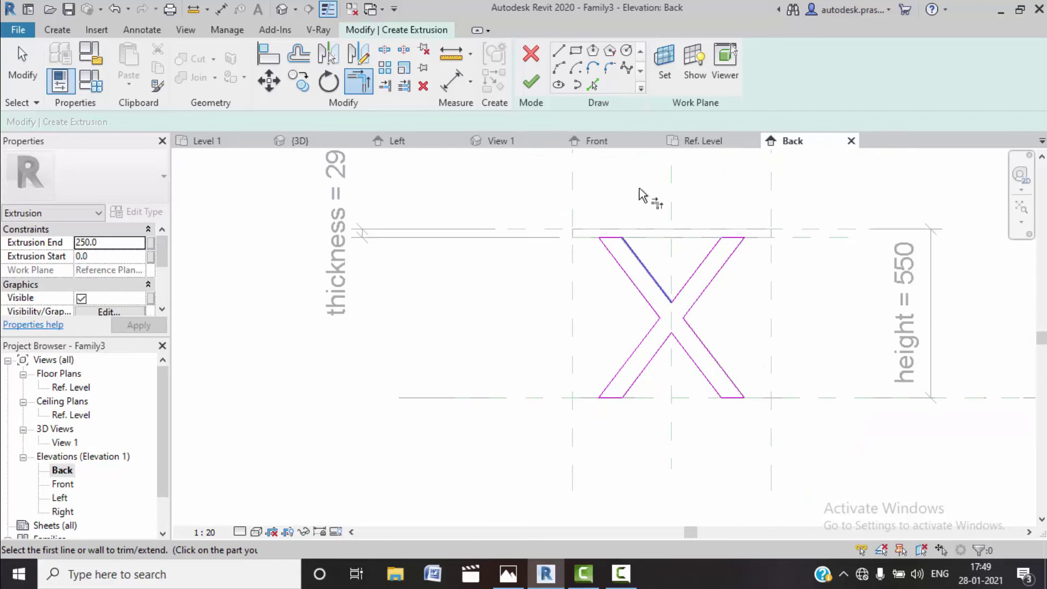
{"action": "left_click", "coordinate": [532, 83]}
In the Ref. Level plan, drag the X leg's extrusion handles to the table's top end.
{"action": "scroll", "coordinate": [661, 346], "scroll_direction": "down", "scroll_amount": 2}
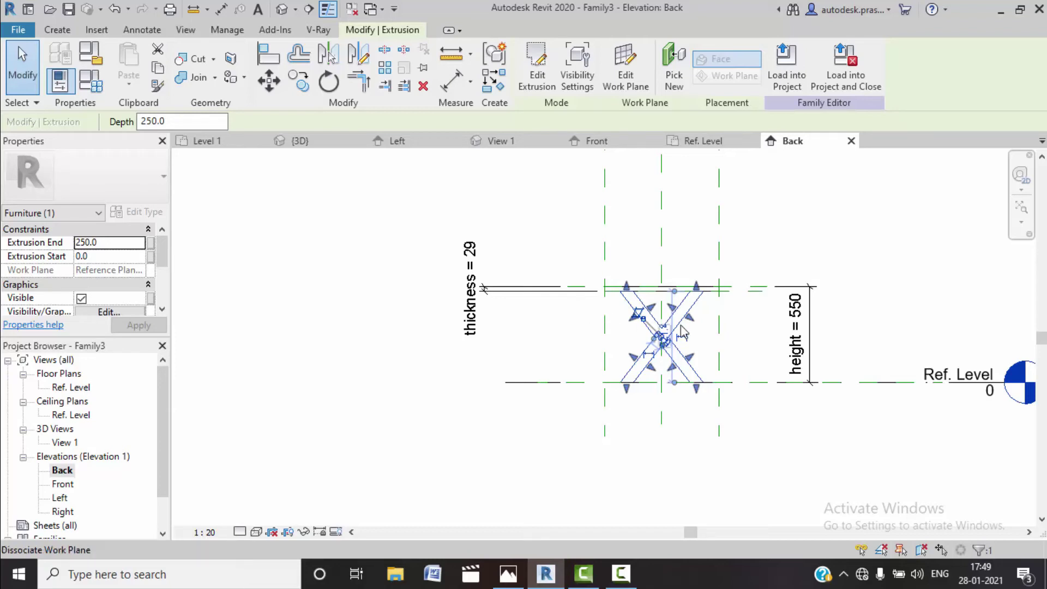
{"action": "left_click", "coordinate": [280, 8]}
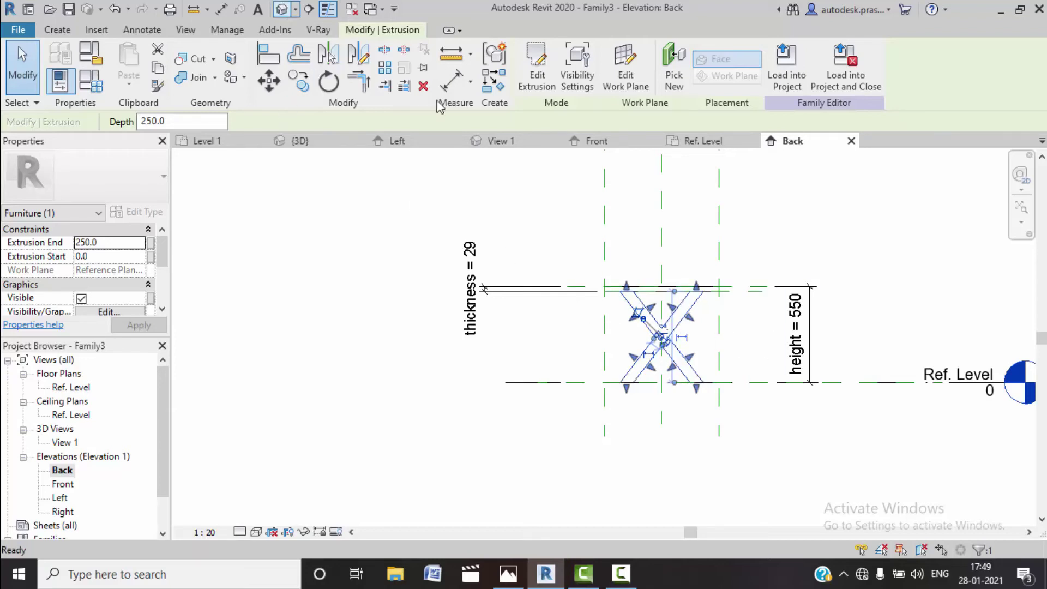
{"action": "left_click", "coordinate": [583, 420]}
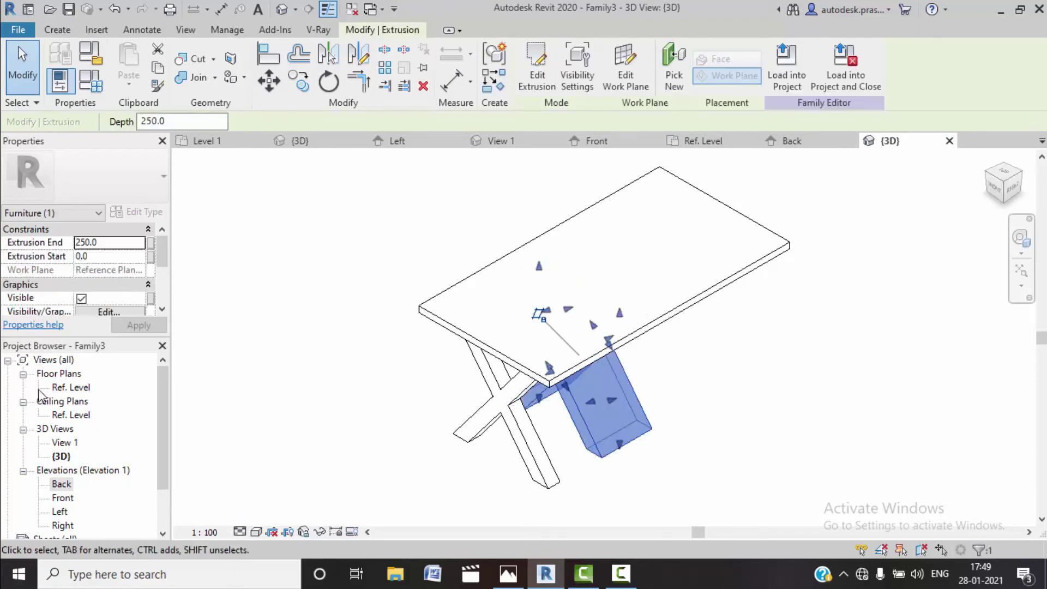
{"action": "double_click", "coordinate": [71, 386]}
{"action": "left_click", "coordinate": [551, 329]}
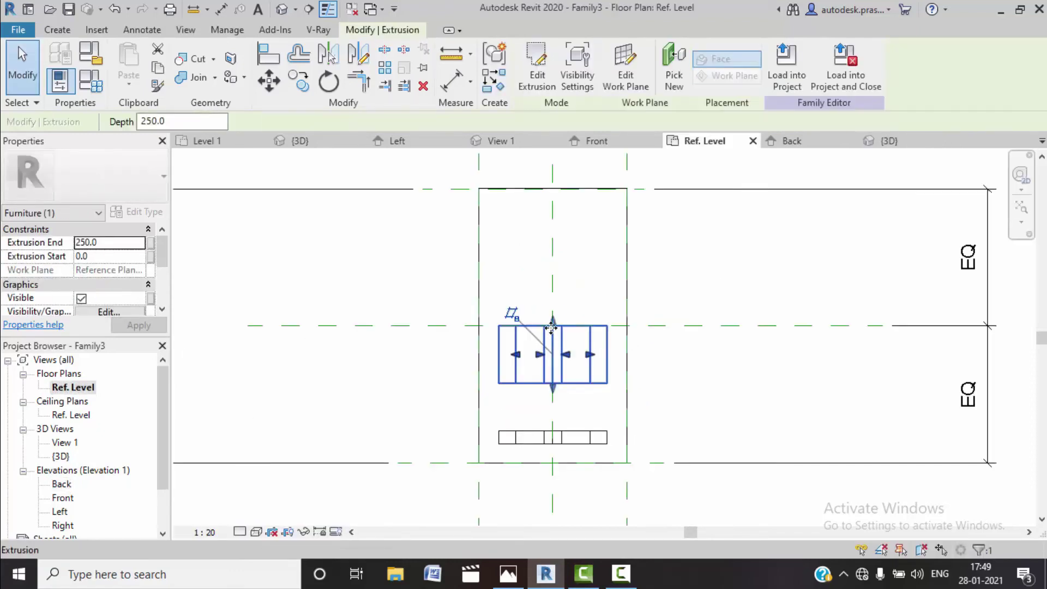
{"action": "left_click_drag", "start_coordinate": [551, 327], "coordinate": [545, 205]}
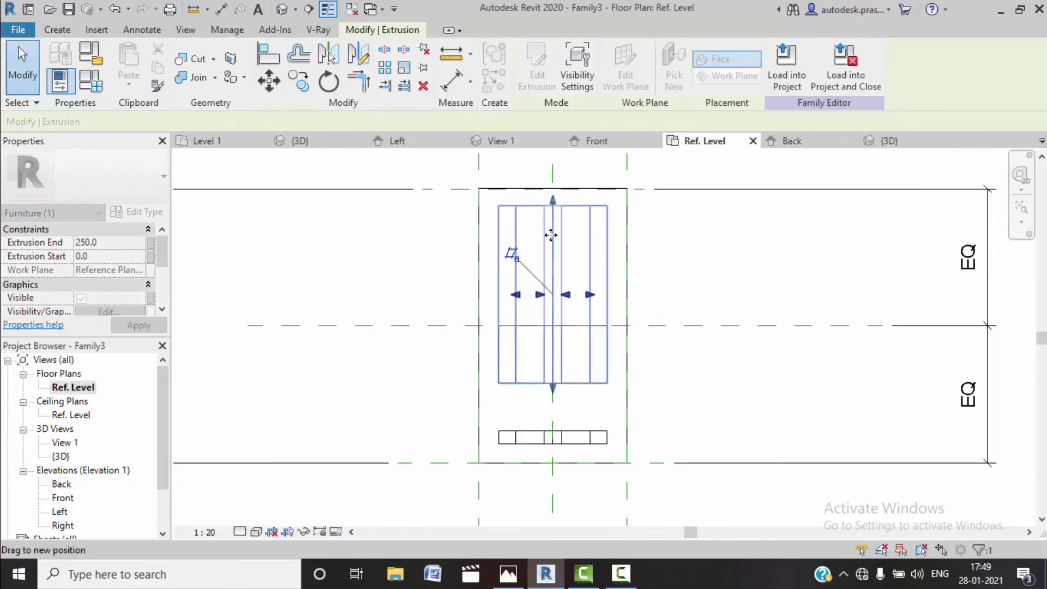
{"action": "left_click_drag", "start_coordinate": [551, 234], "coordinate": [562, 220]}
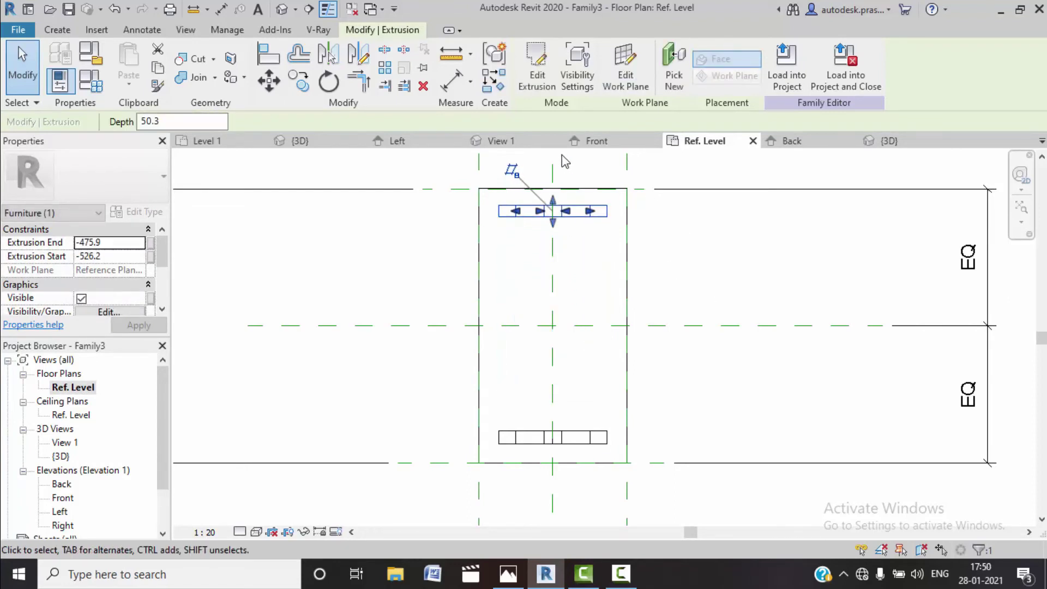
{"action": "middle_click_drag", "start_coordinate": [589, 278], "coordinate": [579, 283]}
{"action": "left_click", "coordinate": [661, 303]}
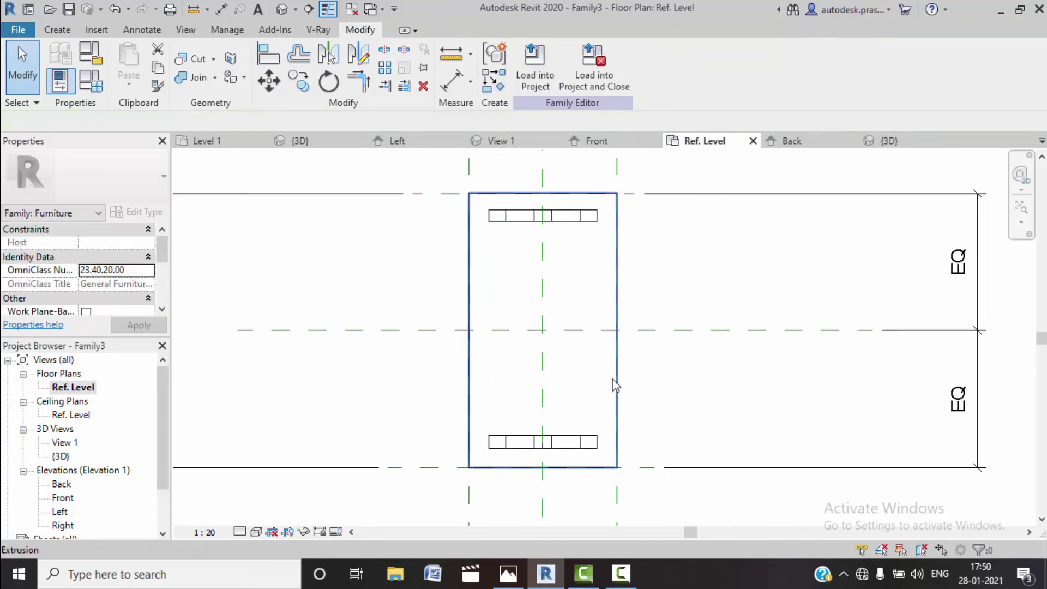
Orbit the default 3D view to check both X legs, then return to Ref. Level.
{"action": "left_click", "coordinate": [279, 12]}
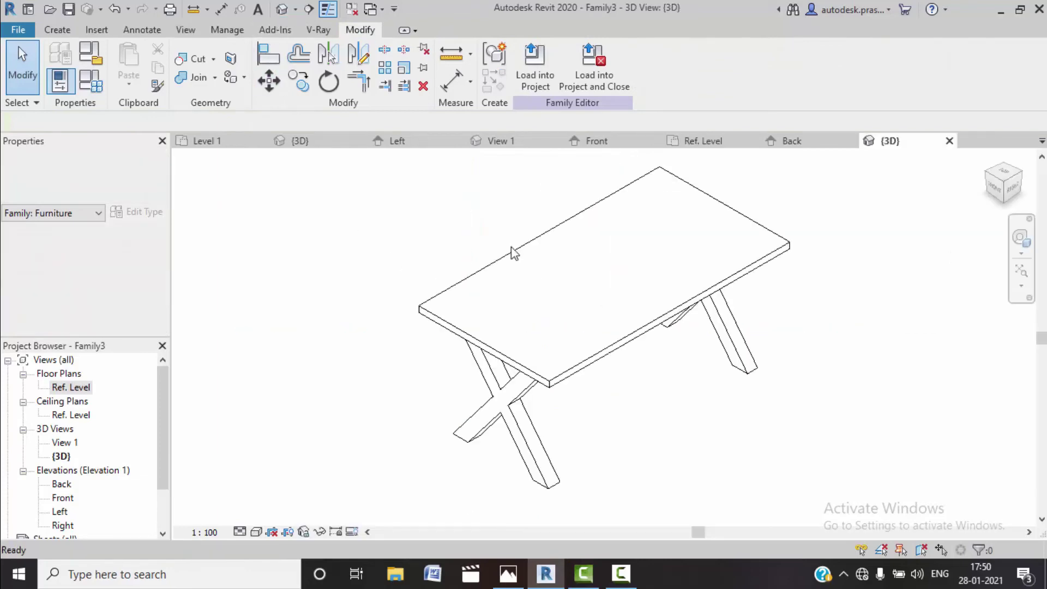
{"action": "mouse_move", "coordinate": [620, 402]}
{"action": "middle_mouse_down", "text": "shift"}
{"action": "mouse_move", "coordinate": [548, 384]}
{"action": "mouse_move", "coordinate": [786, 306]}
{"action": "mouse_move", "coordinate": [388, 327]}
{"action": "mouse_move", "coordinate": [488, 357]}
{"action": "mouse_move", "coordinate": [634, 371]}
{"action": "mouse_move", "coordinate": [535, 386]}
{"action": "middle_mouse_up", "text": "shift"}
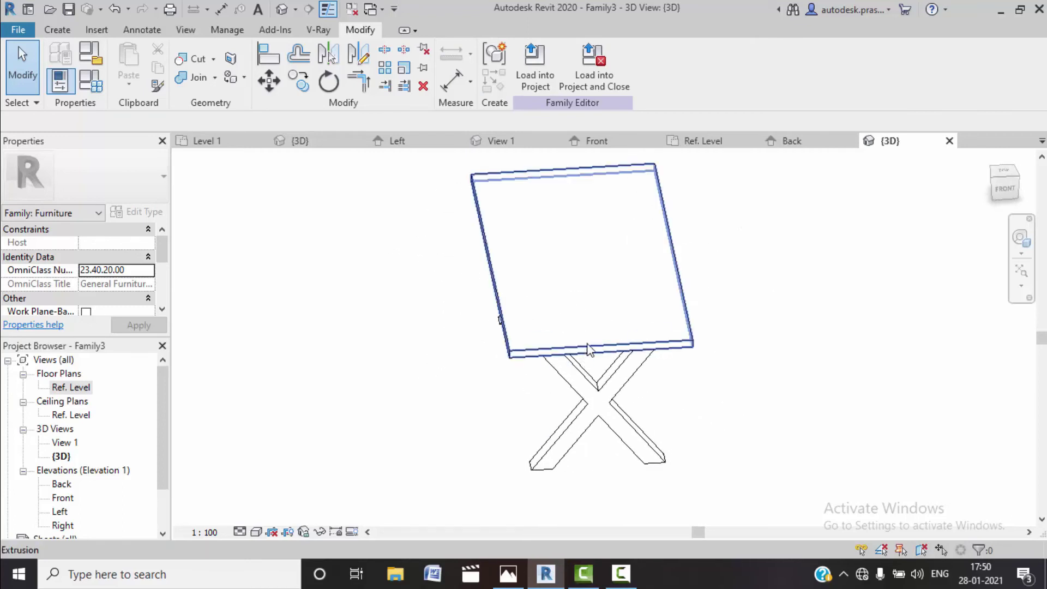
{"action": "double_click", "coordinate": [76, 388]}
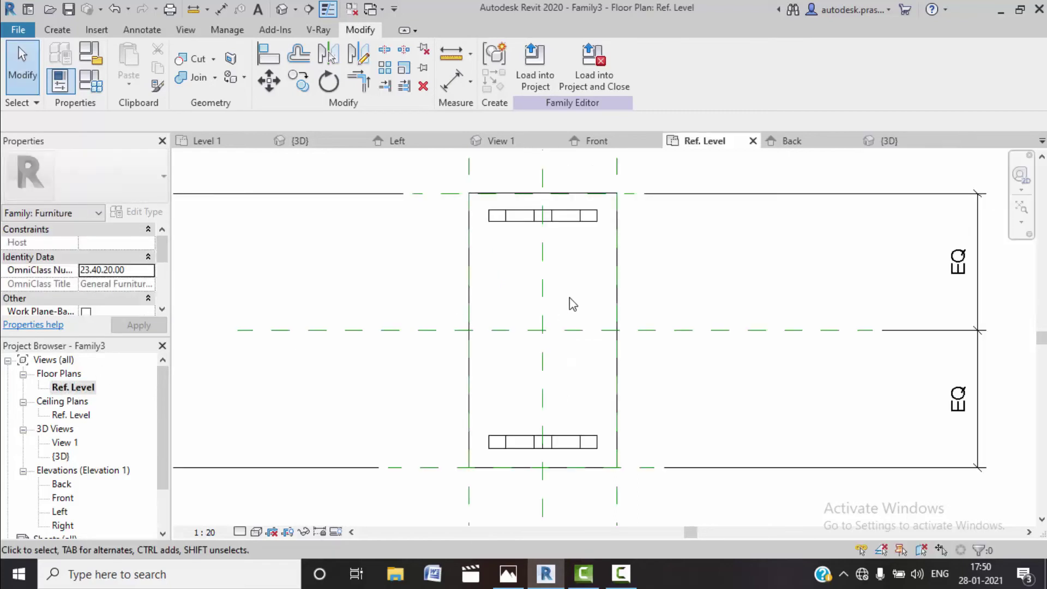
{"action": "left_click", "coordinate": [57, 29]}
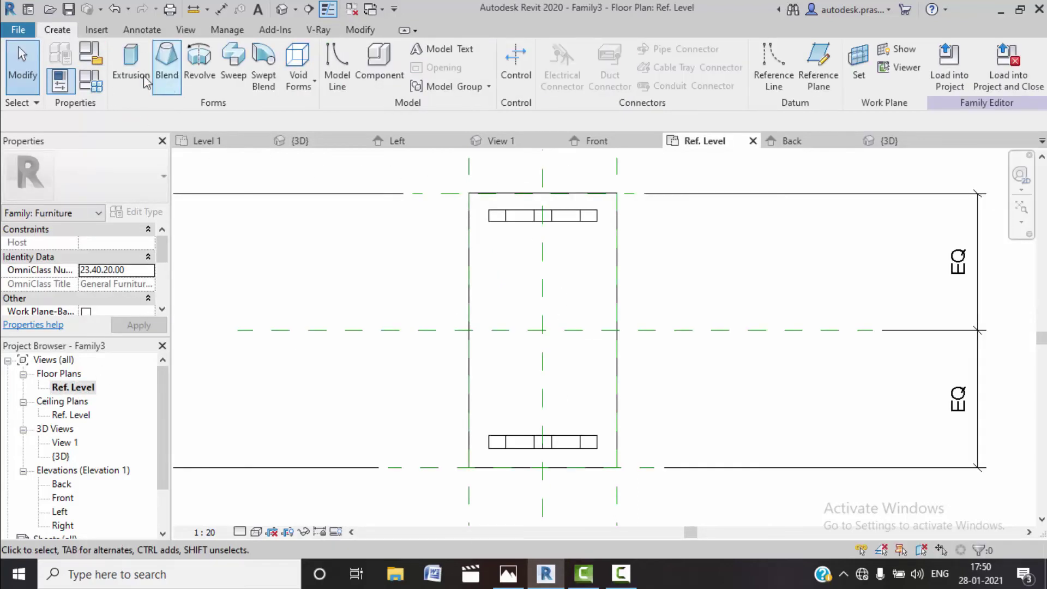
Start a void extrusion and pick three sketch lines offset 50.0 from the table's references.
{"action": "left_click", "coordinate": [316, 88]}
{"action": "left_click", "coordinate": [339, 110]}
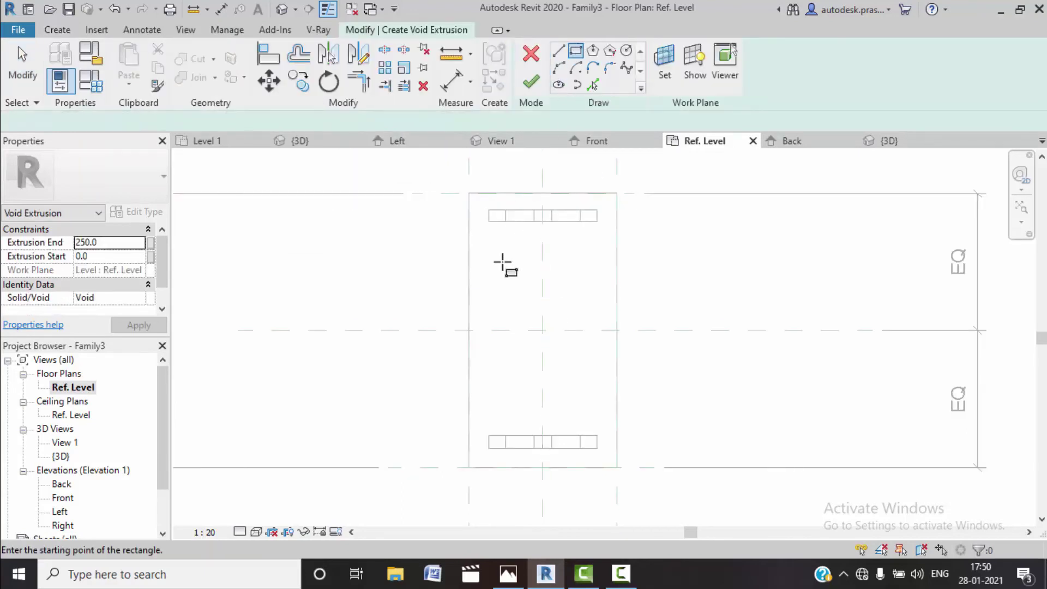
{"action": "left_click", "coordinate": [593, 85]}
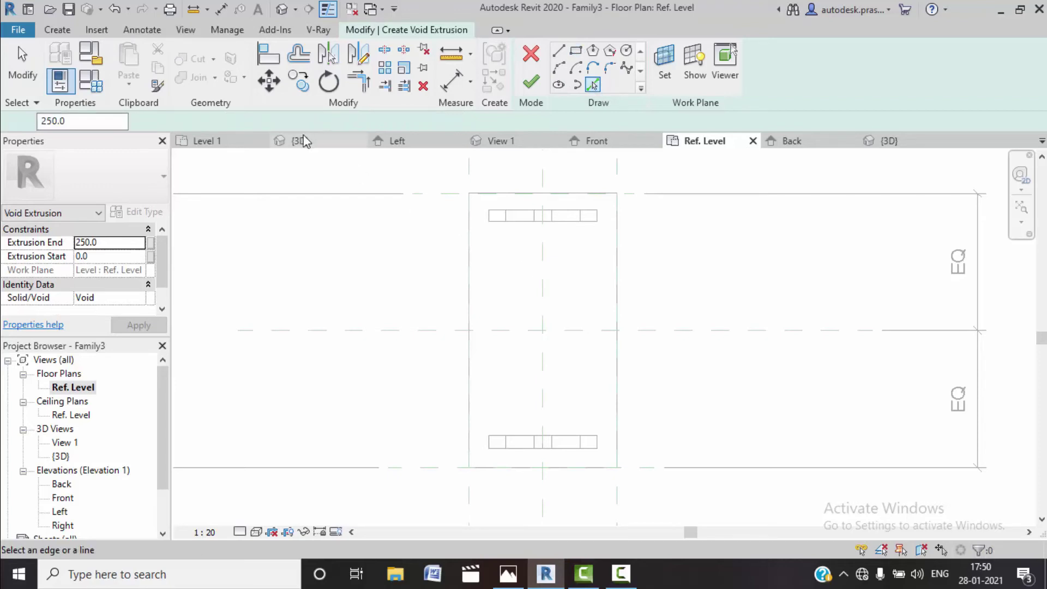
{"action": "type", "text": "5"}
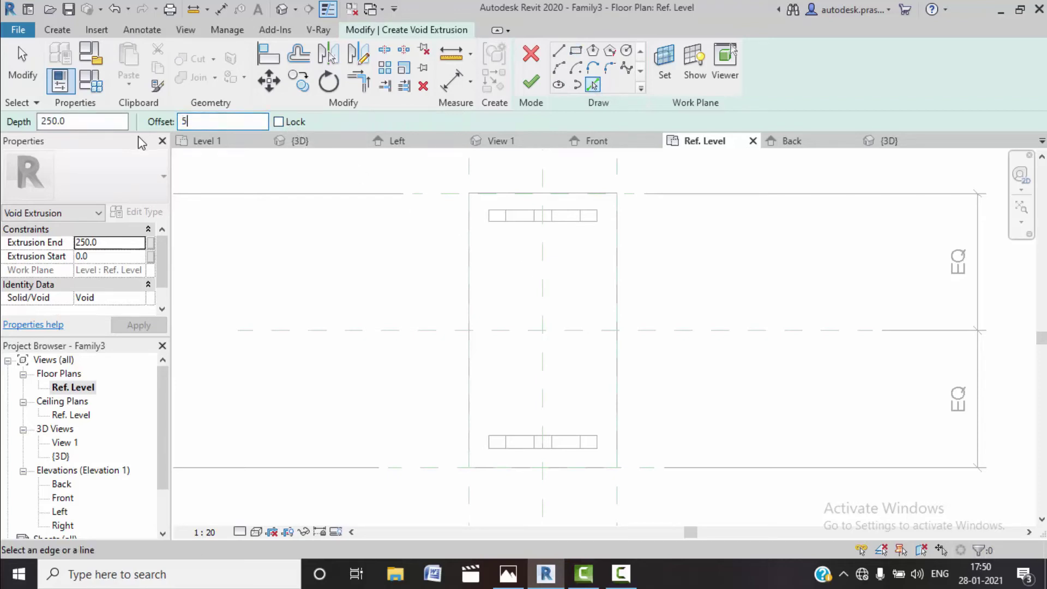
{"action": "type", "text": "0.0"}
{"action": "left_click", "coordinate": [547, 326]}
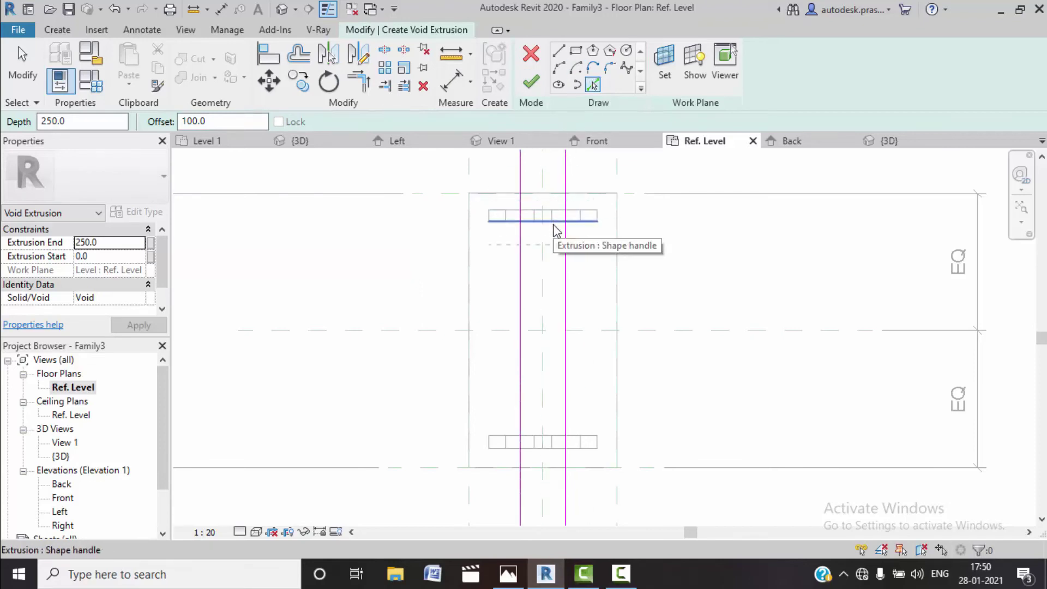
{"action": "left_click", "coordinate": [555, 226]}
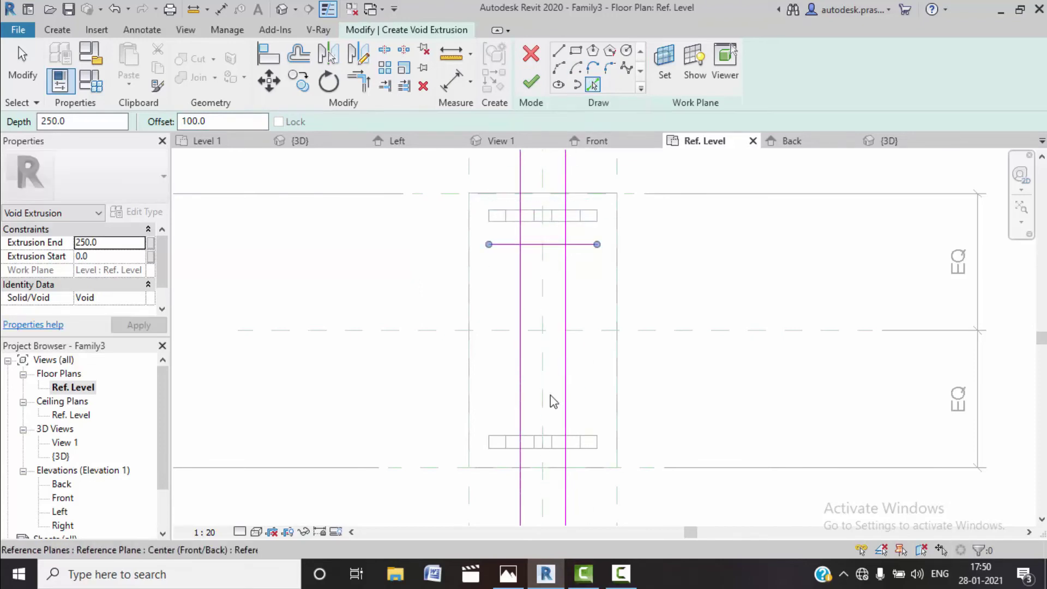
{"action": "left_click", "coordinate": [557, 441]}
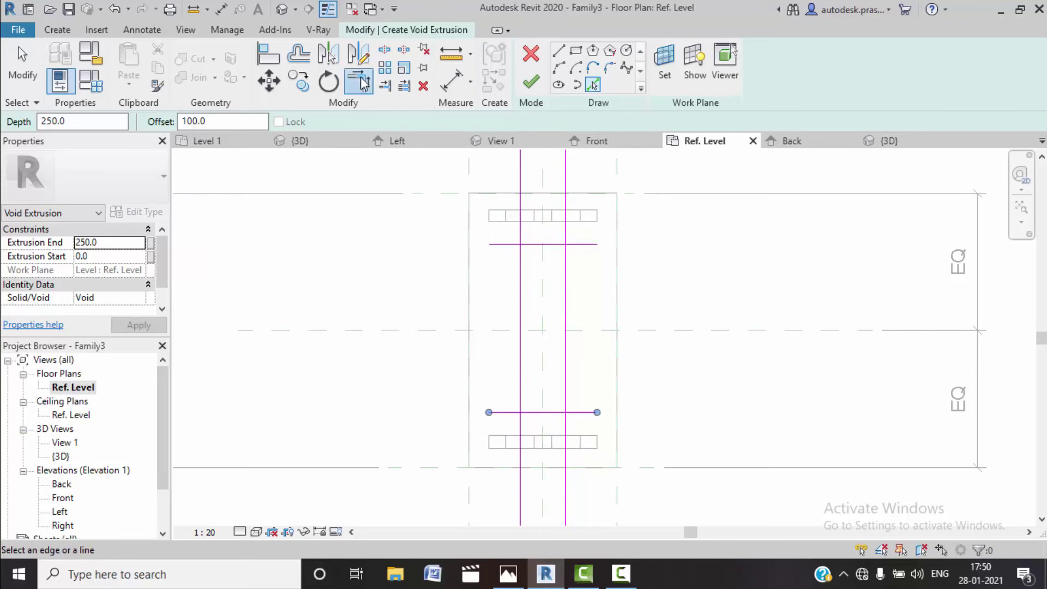
Trim the void sketch lines into a closed rectangle and finish the 250.0-deep void.
{"action": "key", "text": "t"}
{"action": "key", "text": "r"}
{"action": "left_click", "coordinate": [520, 262]}
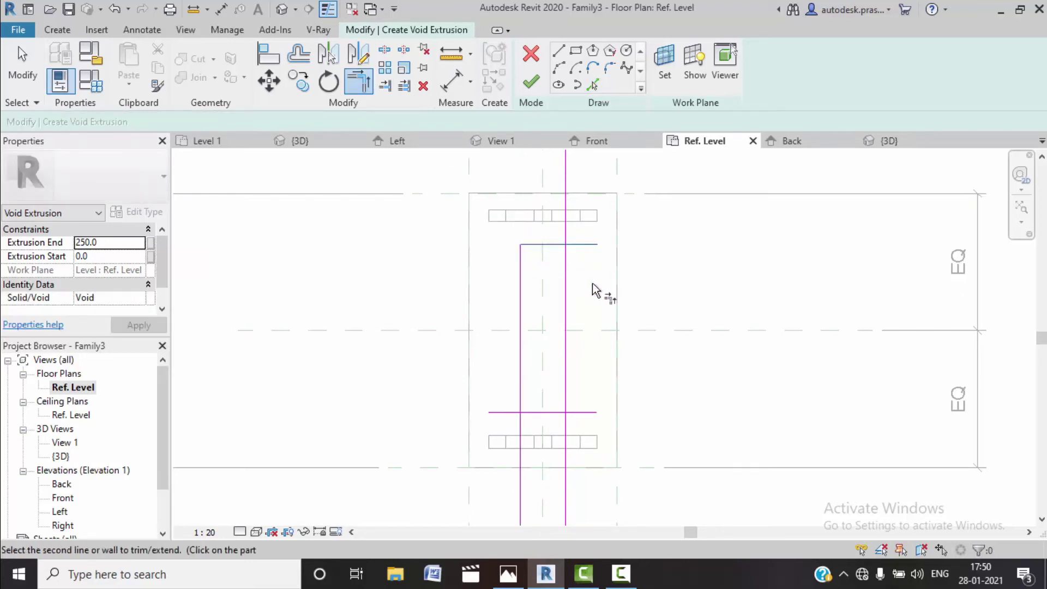
{"action": "left_click", "coordinate": [565, 284]}
{"action": "left_click", "coordinate": [562, 255]}
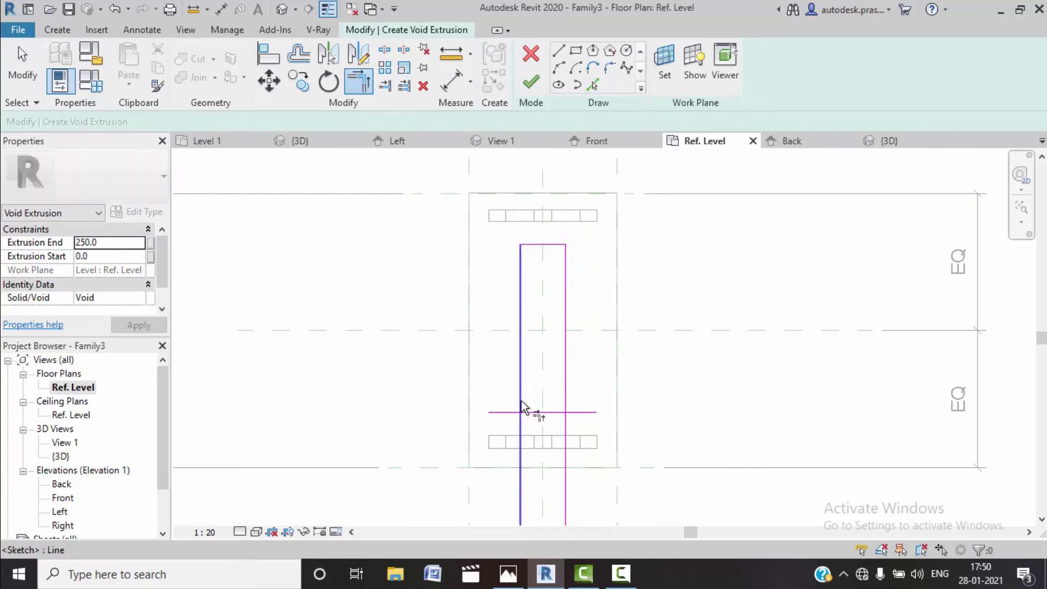
{"action": "left_click", "coordinate": [520, 412]}
{"action": "left_click", "coordinate": [565, 406]}
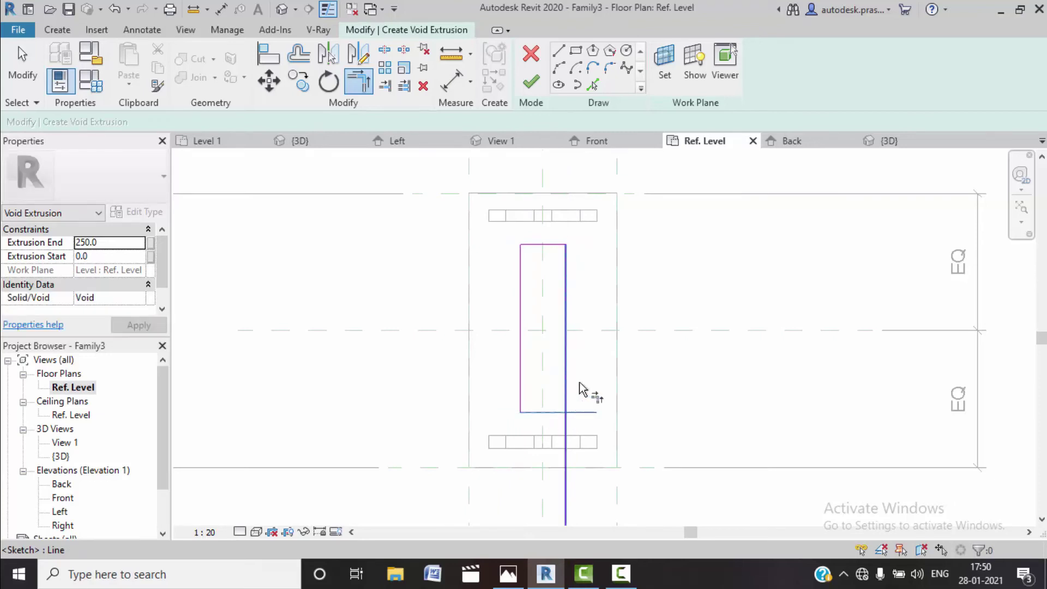
{"action": "left_click", "coordinate": [530, 81]}
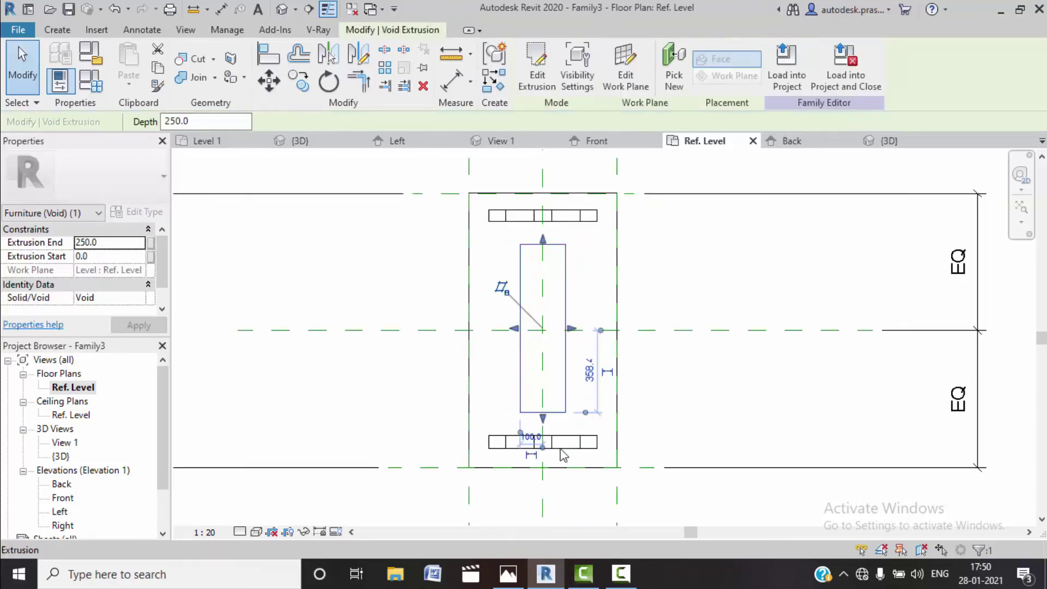
Shade the 3D view and, from the Front, drag the void's handles to span the tabletop.
{"action": "left_click", "coordinate": [271, 532]}
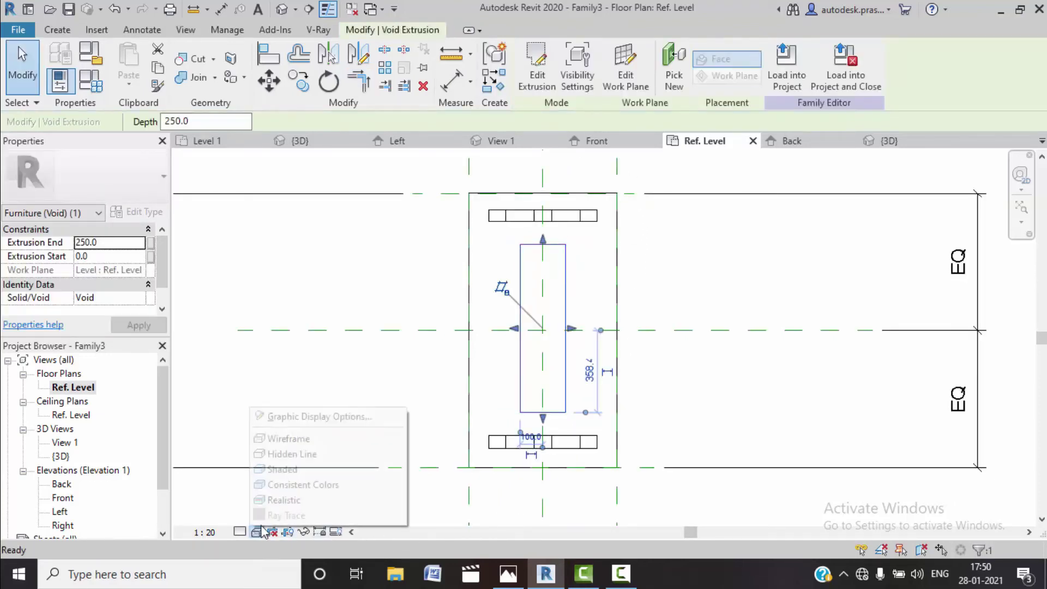
{"action": "left_click", "coordinate": [277, 497]}
{"action": "left_click", "coordinate": [385, 496]}
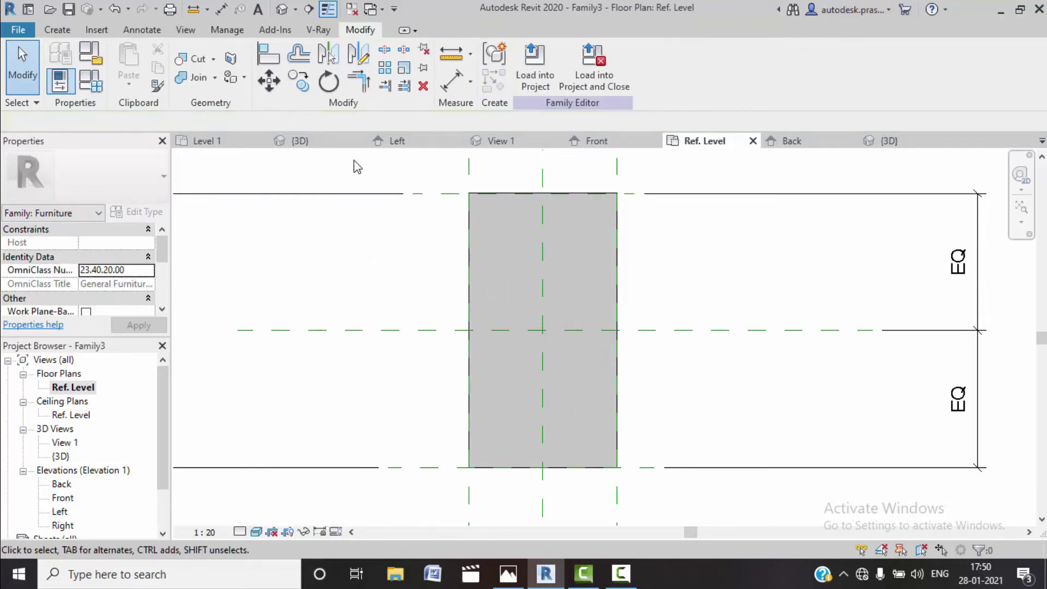
{"action": "left_click", "coordinate": [281, 9]}
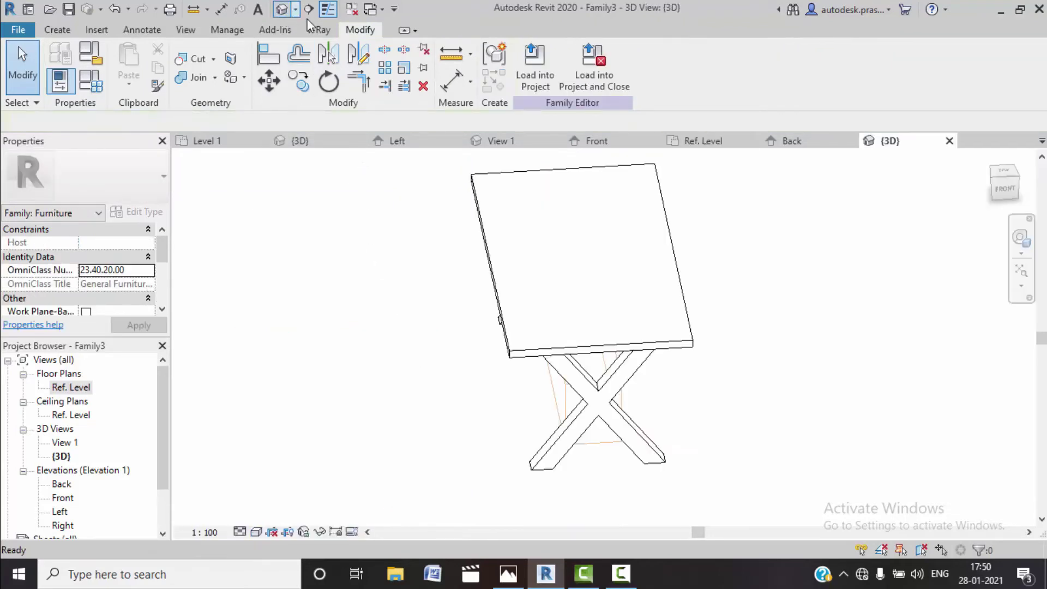
{"action": "left_click", "coordinate": [569, 390]}
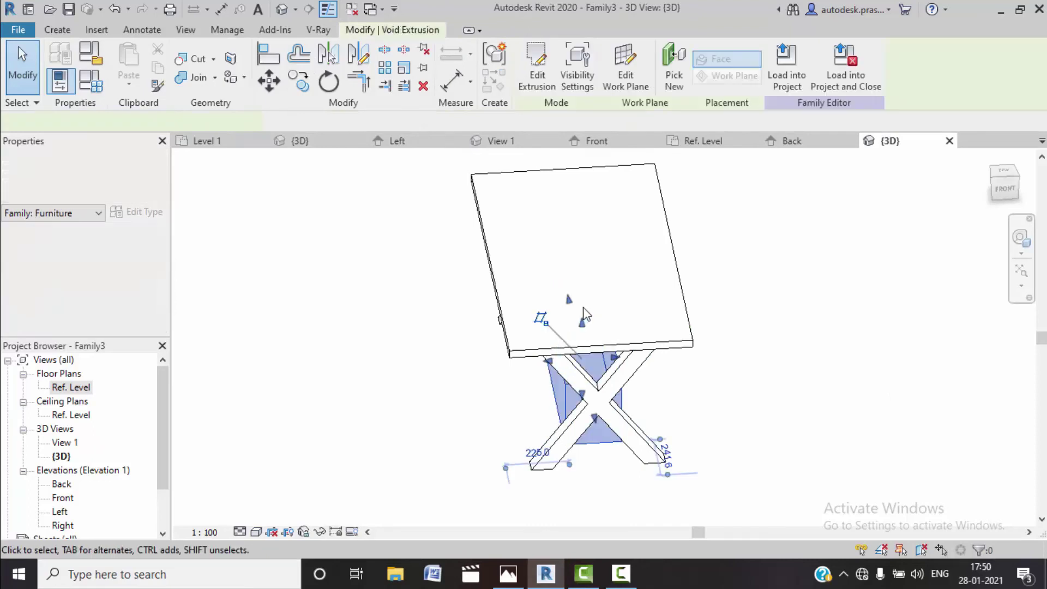
{"action": "left_click", "coordinate": [1013, 196]}
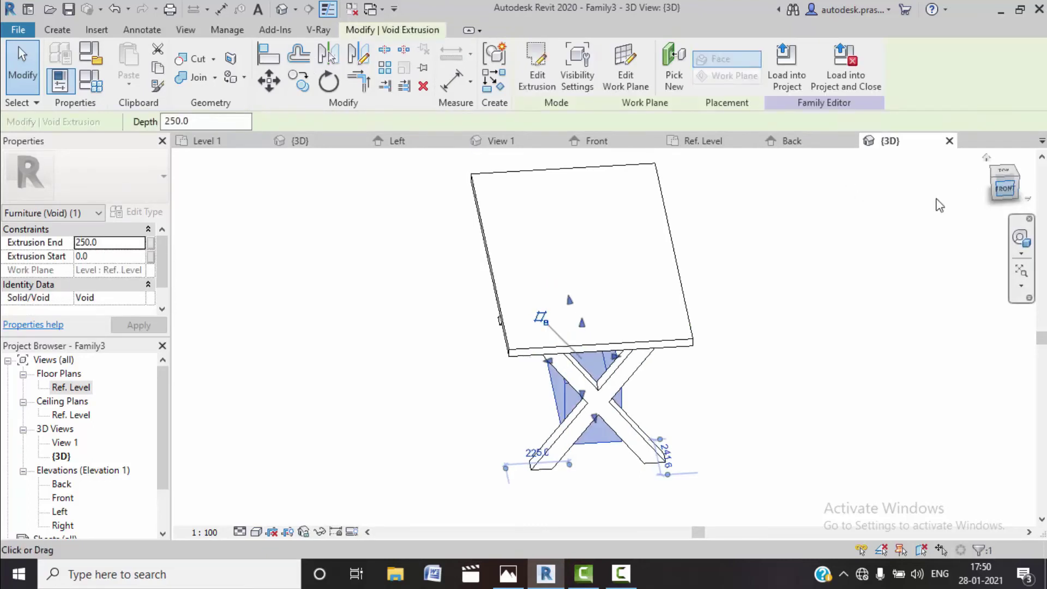
{"action": "scroll", "coordinate": [627, 360], "scroll_direction": "down", "scroll_amount": 2}
{"action": "middle_click_drag", "start_coordinate": [627, 365], "coordinate": [636, 491]}
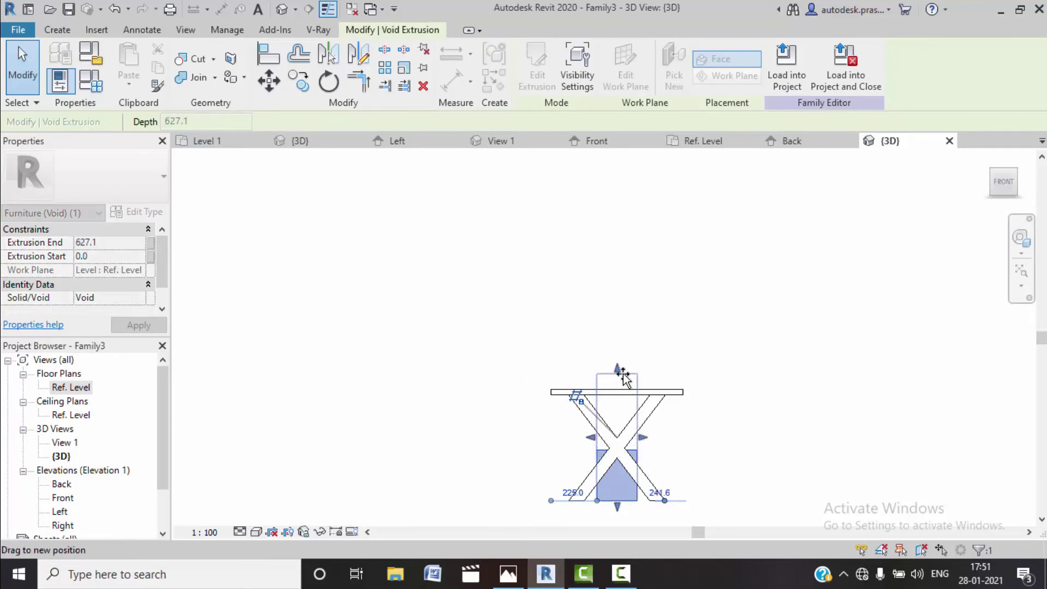
{"action": "left_click_drag", "start_coordinate": [622, 376], "coordinate": [619, 372]}
{"action": "left_click_drag", "start_coordinate": [622, 472], "coordinate": [622, 409]}
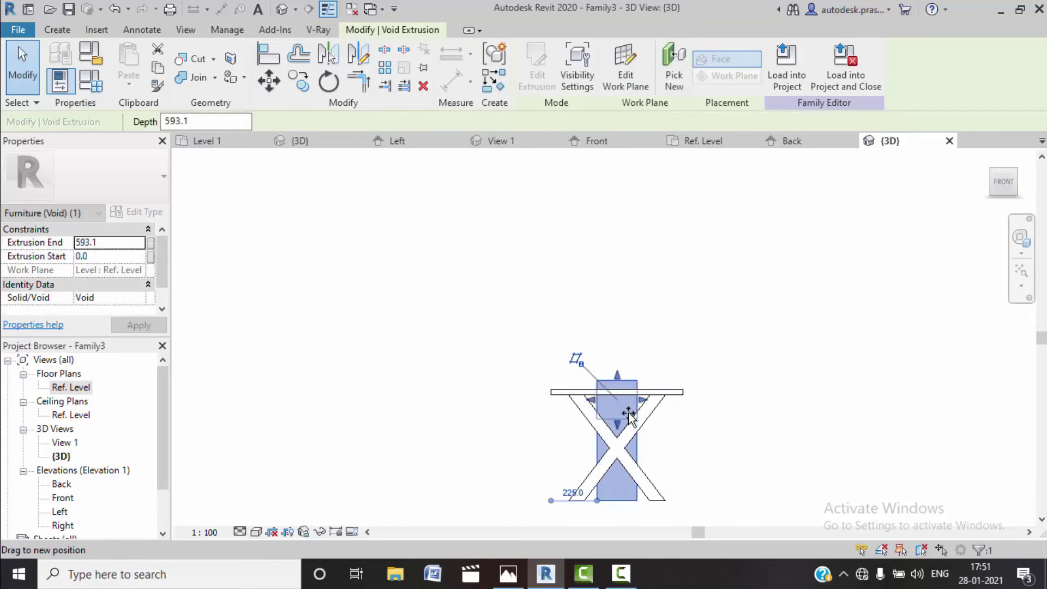
{"action": "left_click", "coordinate": [750, 364]}
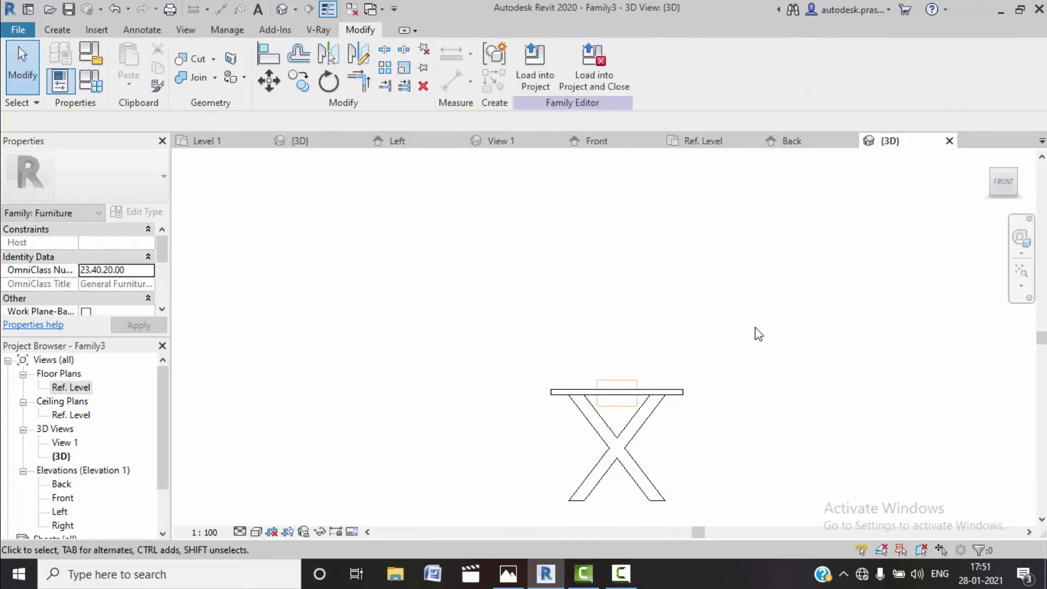
Cut the tabletop with the void and orbit to view the opening from above.
{"action": "middle_click_drag", "start_coordinate": [755, 331], "coordinate": [618, 400], "text": "shift"}
{"action": "scroll", "coordinate": [622, 406], "scroll_direction": "up", "scroll_amount": 3}
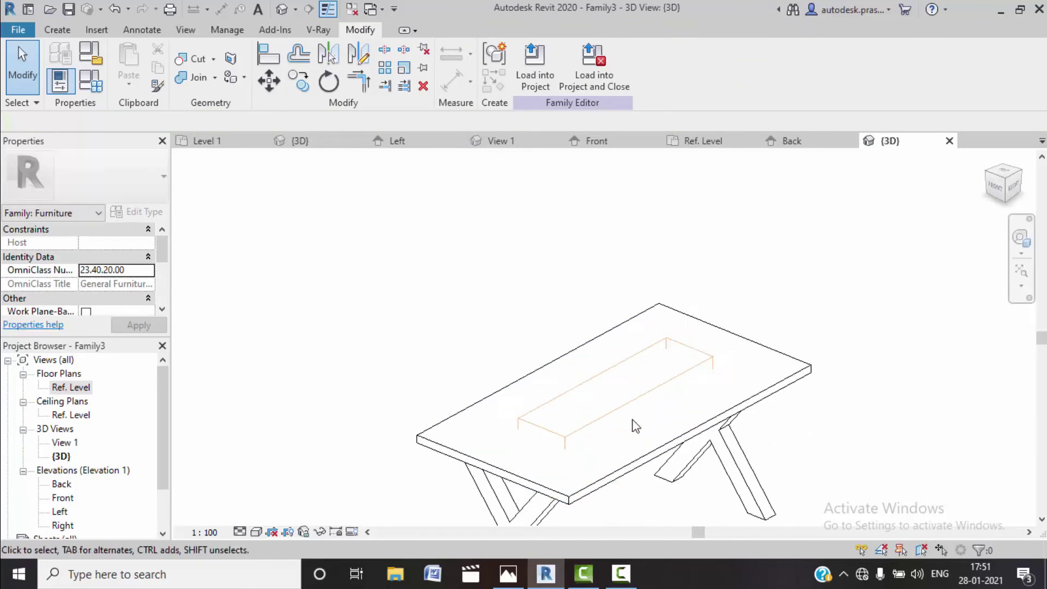
{"action": "left_click", "coordinate": [190, 58]}
{"action": "left_click", "coordinate": [516, 362]}
{"action": "left_click", "coordinate": [597, 376]}
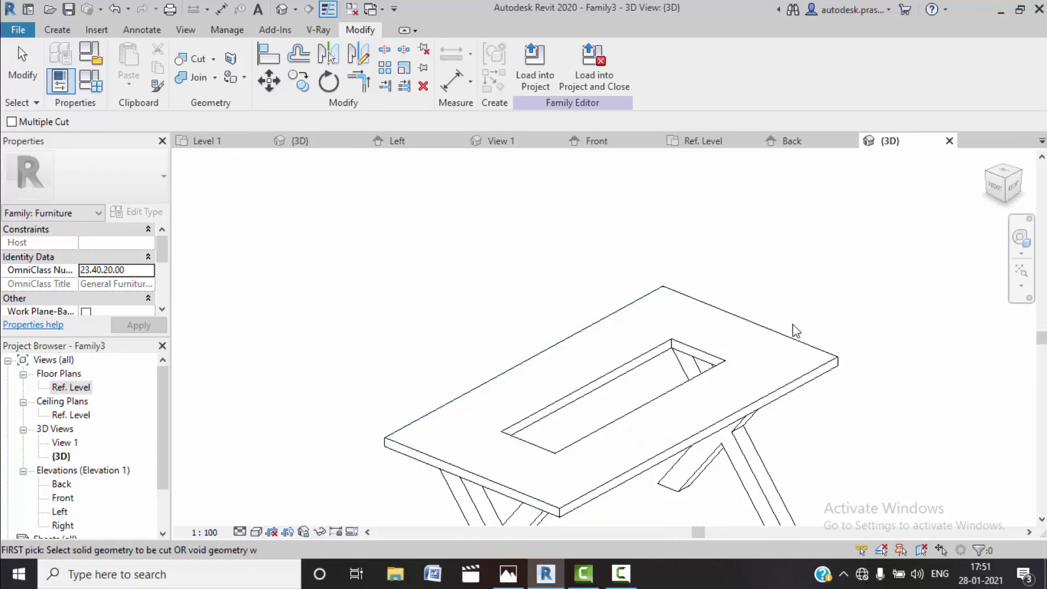
{"action": "key", "text": "Escape"}
{"action": "mouse_move", "coordinate": [405, 299]}
{"action": "middle_mouse_down", "text": "shift"}
{"action": "mouse_move", "coordinate": [430, 377]}
{"action": "mouse_move", "coordinate": [582, 365]}
{"action": "mouse_move", "coordinate": [444, 350]}
{"action": "middle_mouse_up", "text": "shift"}
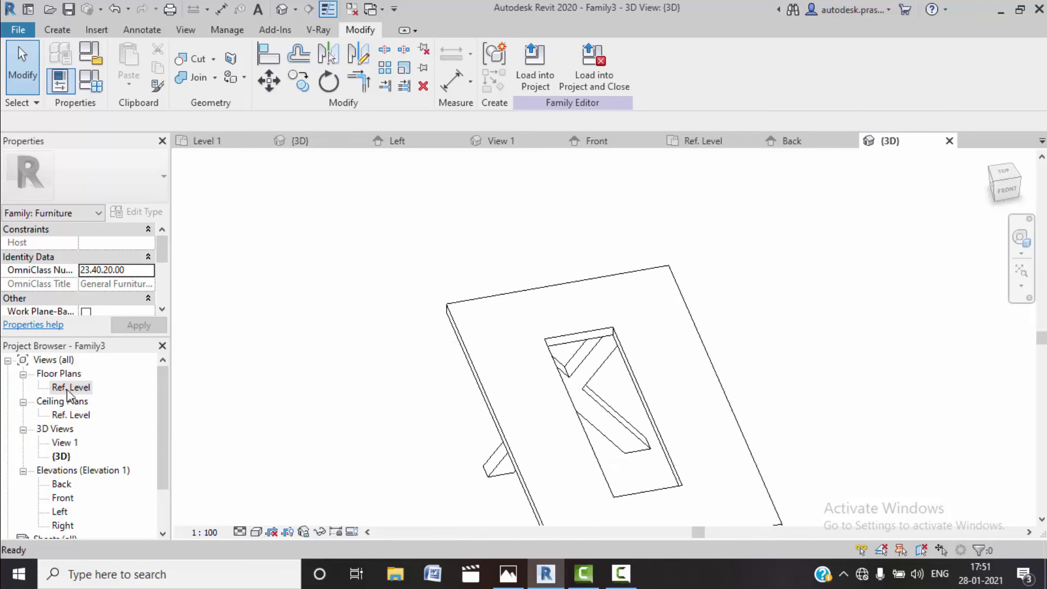
In Ref. Level, sketch a rectangle extrusion snapped to the opening's corners, then view it in 3D.
{"action": "double_click", "coordinate": [68, 388]}
{"action": "left_click", "coordinate": [75, 32]}
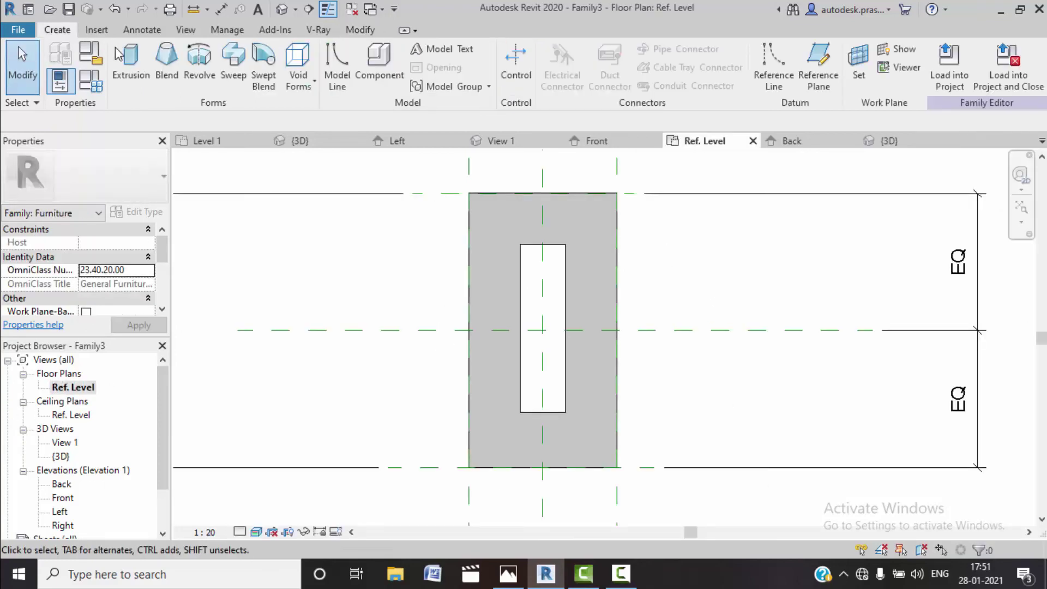
{"action": "left_click", "coordinate": [120, 55]}
{"action": "left_click", "coordinate": [575, 51]}
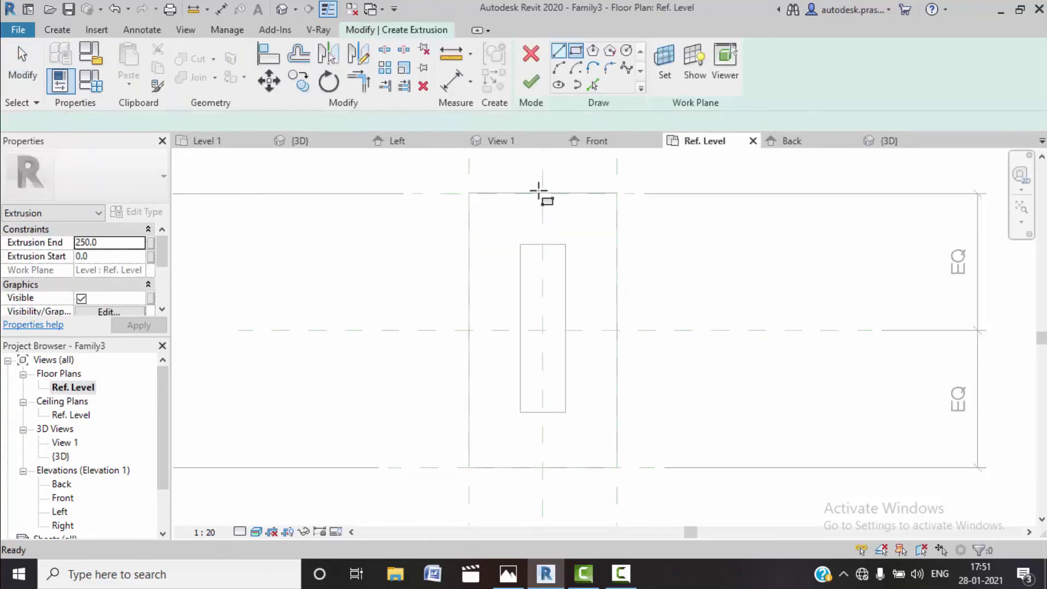
{"action": "left_click", "coordinate": [519, 244]}
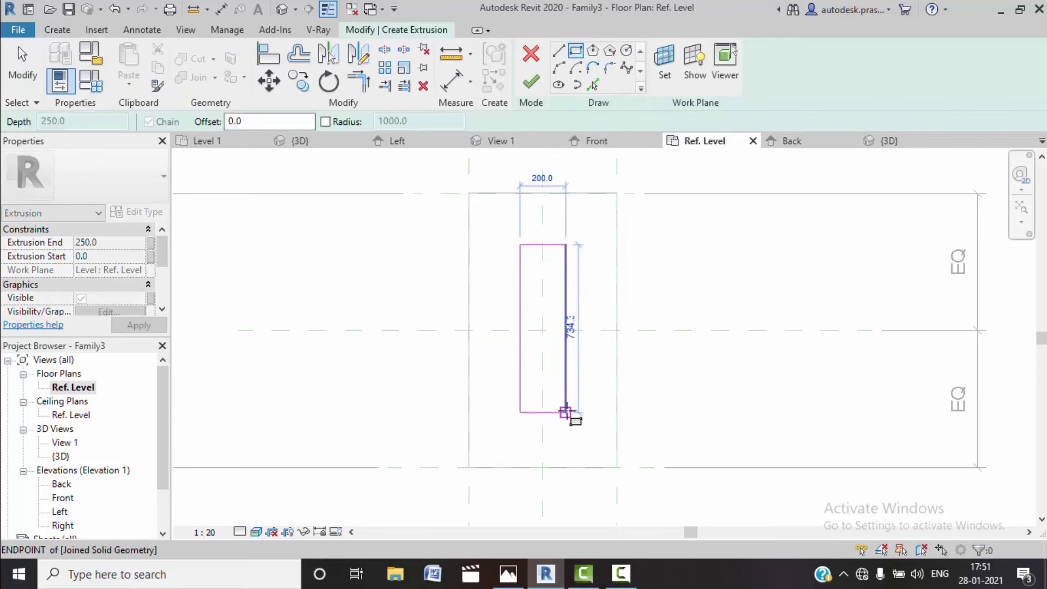
{"action": "left_click", "coordinate": [565, 413]}
{"action": "key", "text": "Escape"}
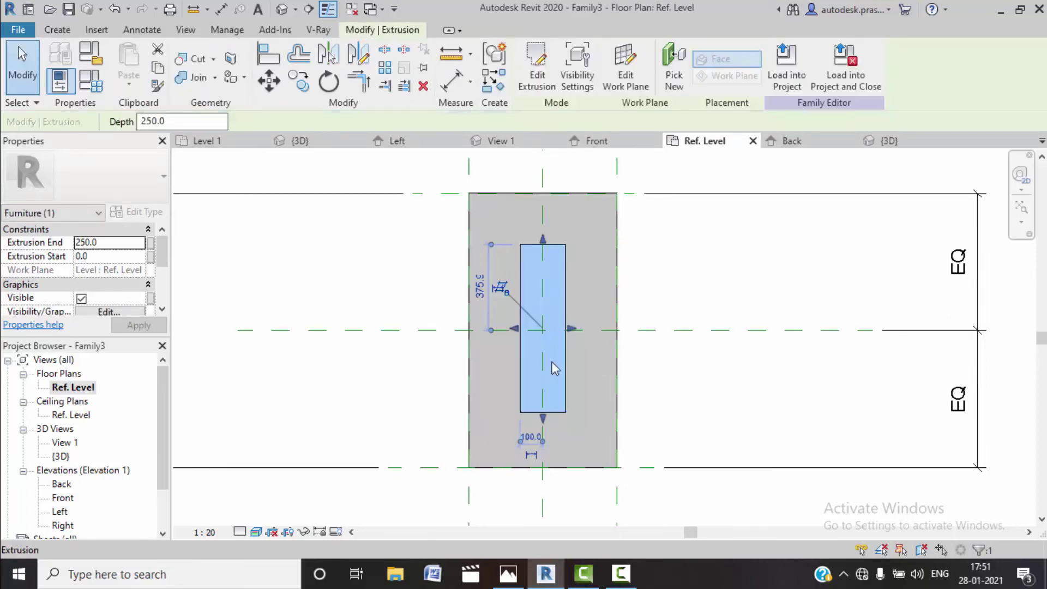
{"action": "left_click", "coordinate": [281, 10]}
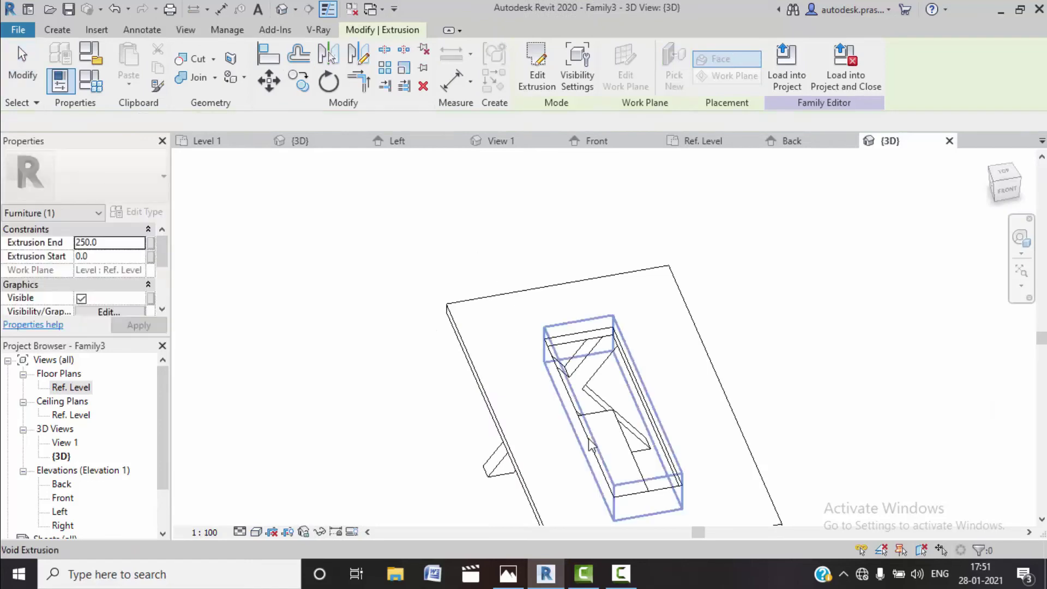
Select the infill extrusion and show it in wireframe from the Front view.
{"action": "key", "text": "Escape"}
{"action": "left_click", "coordinate": [567, 480]}
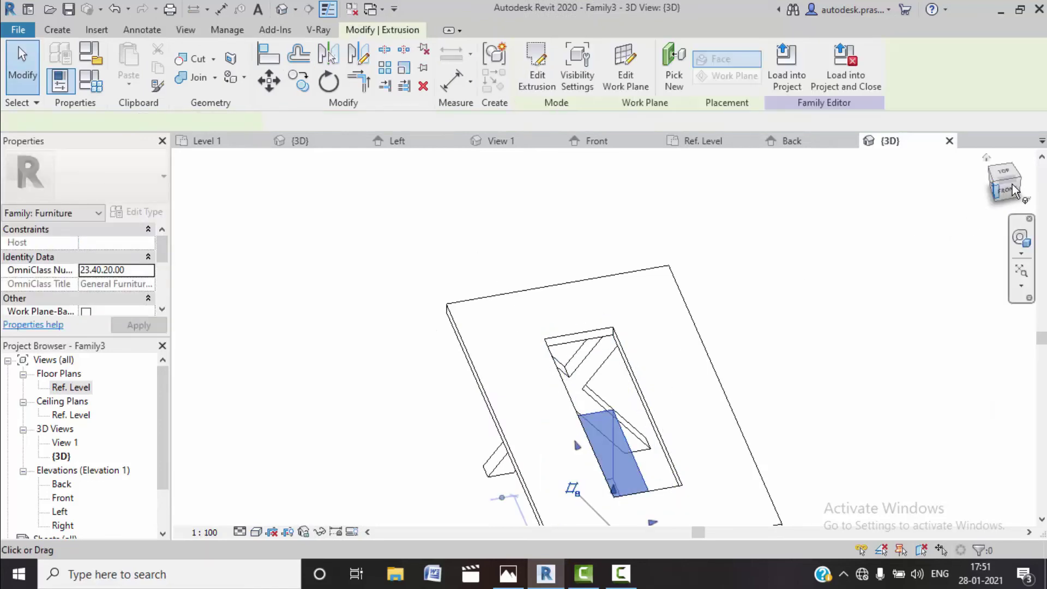
{"action": "left_click", "coordinate": [1006, 190]}
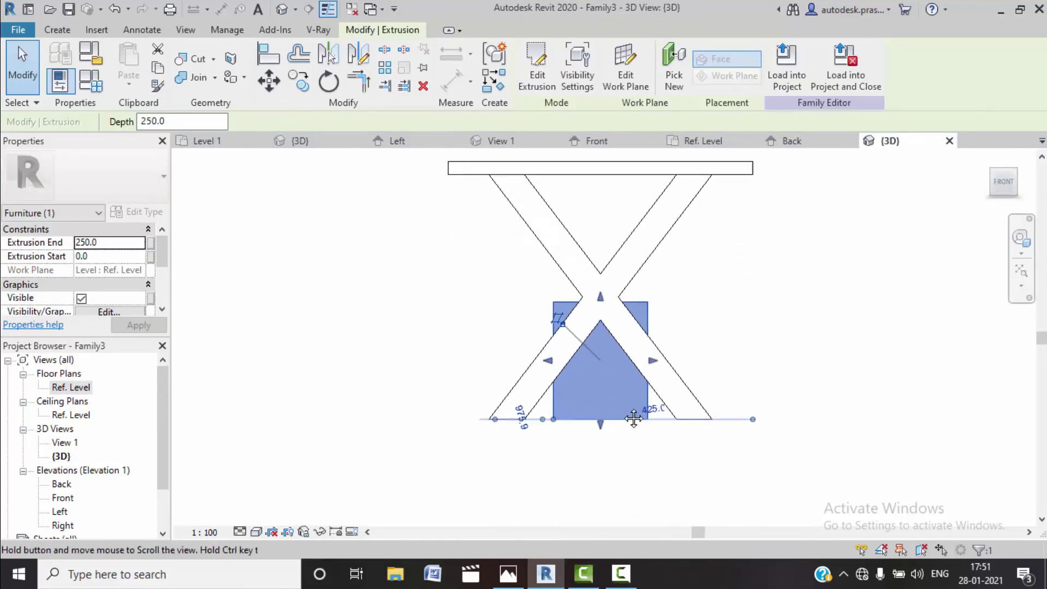
{"action": "left_click", "coordinate": [256, 532]}
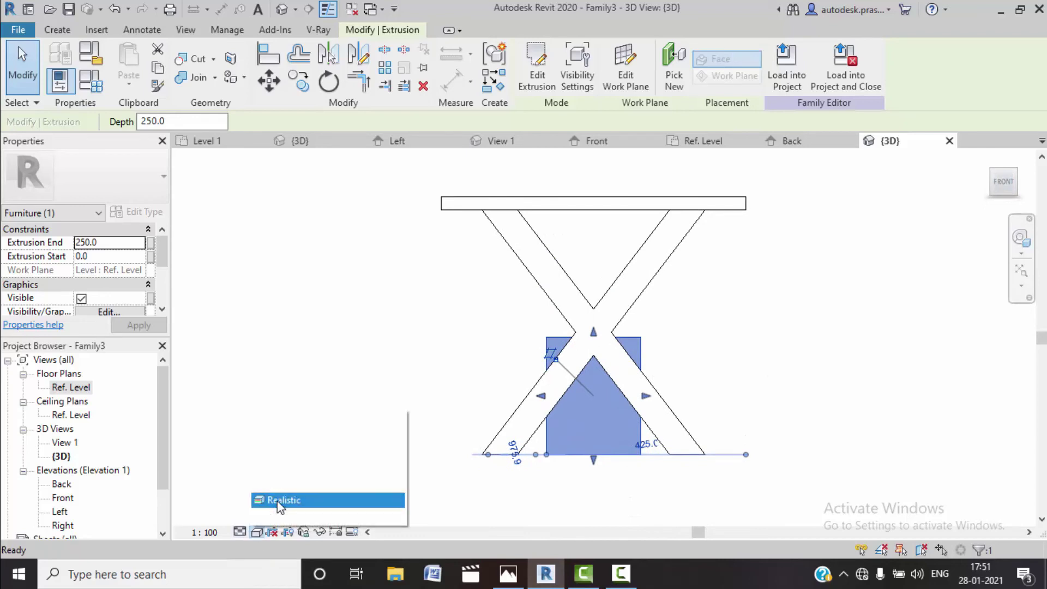
{"action": "left_click", "coordinate": [256, 532]}
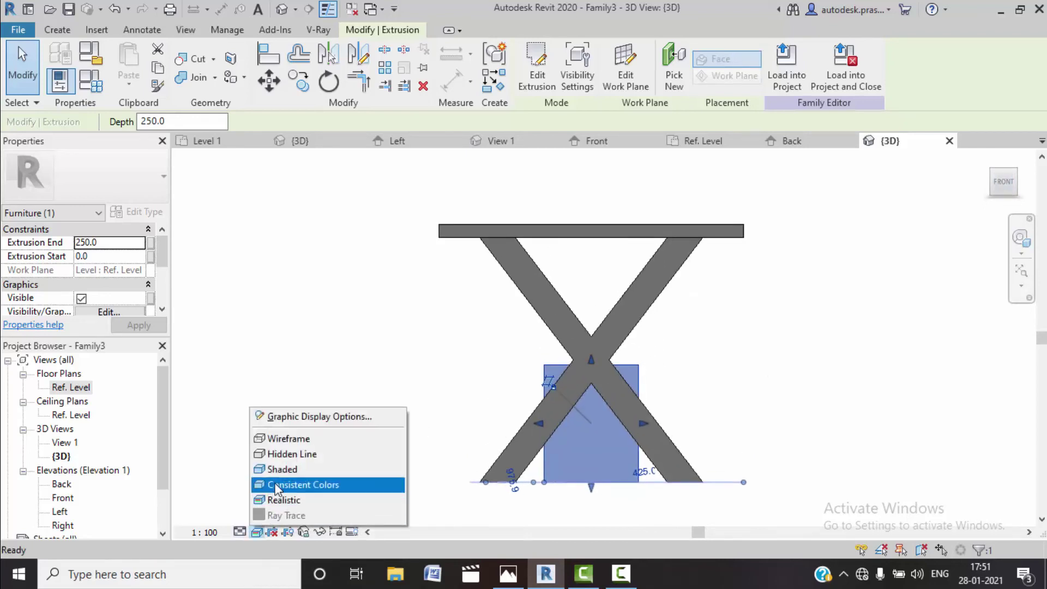
{"action": "left_click", "coordinate": [305, 436]}
{"action": "middle_click_drag", "start_coordinate": [629, 409], "coordinate": [607, 470]}
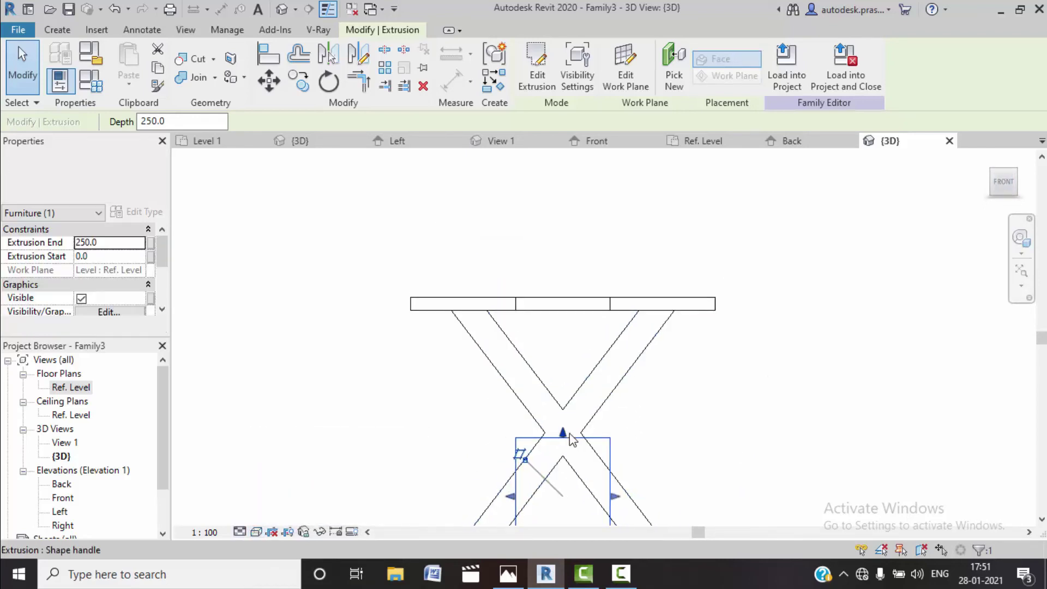
Drag the inset's handles so it runs from 541.1 to 550.0, 8.9 deep.
{"action": "left_click_drag", "start_coordinate": [567, 423], "coordinate": [561, 294]}
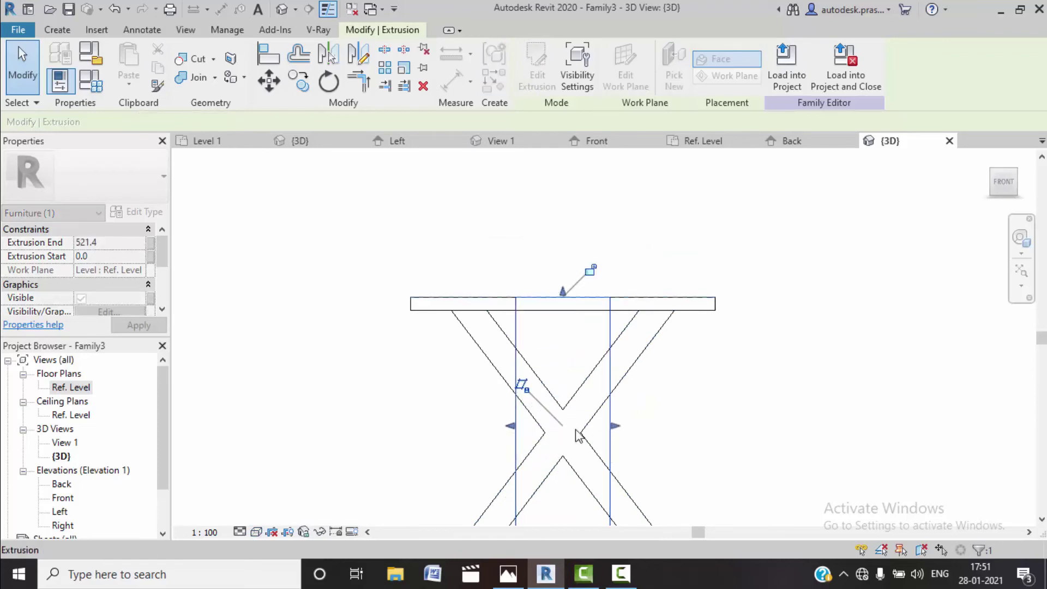
{"action": "middle_click_drag", "start_coordinate": [591, 374], "coordinate": [567, 437]}
{"action": "left_click_drag", "start_coordinate": [567, 405], "coordinate": [564, 174]}
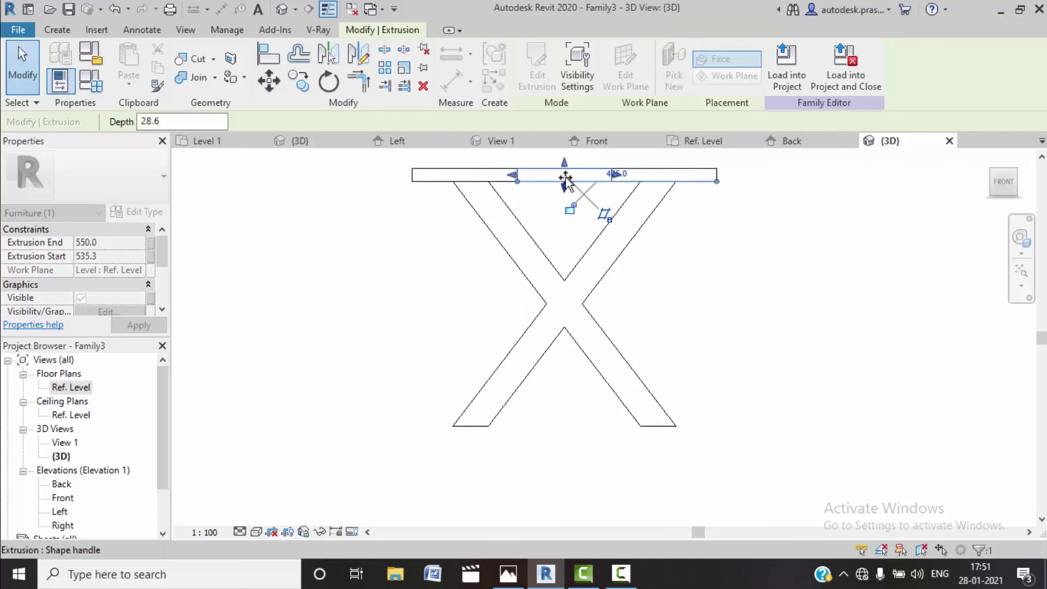
{"action": "middle_click_drag", "start_coordinate": [564, 180], "coordinate": [563, 320]}
{"action": "scroll", "coordinate": [563, 322], "scroll_direction": "up", "scroll_amount": 2}
{"action": "scroll", "coordinate": [561, 330], "scroll_direction": "up", "scroll_amount": 2}
{"action": "left_click_drag", "start_coordinate": [562, 331], "coordinate": [560, 296]}
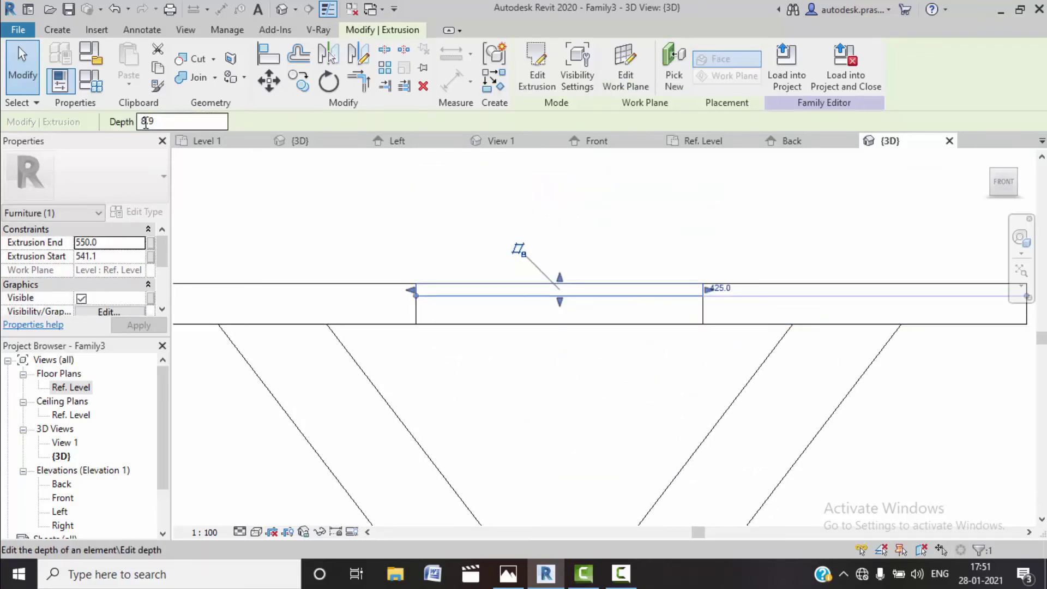
{"action": "key", "text": "Escape"}
{"action": "scroll", "coordinate": [496, 218], "scroll_direction": "down", "scroll_amount": 1}
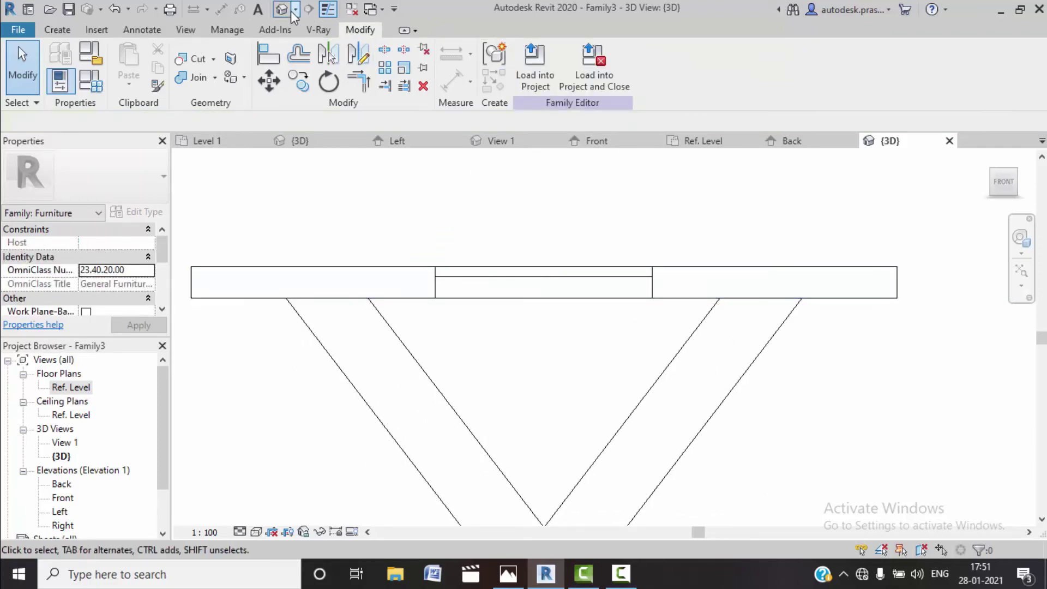
{"action": "mouse_move", "coordinate": [1003, 181]}
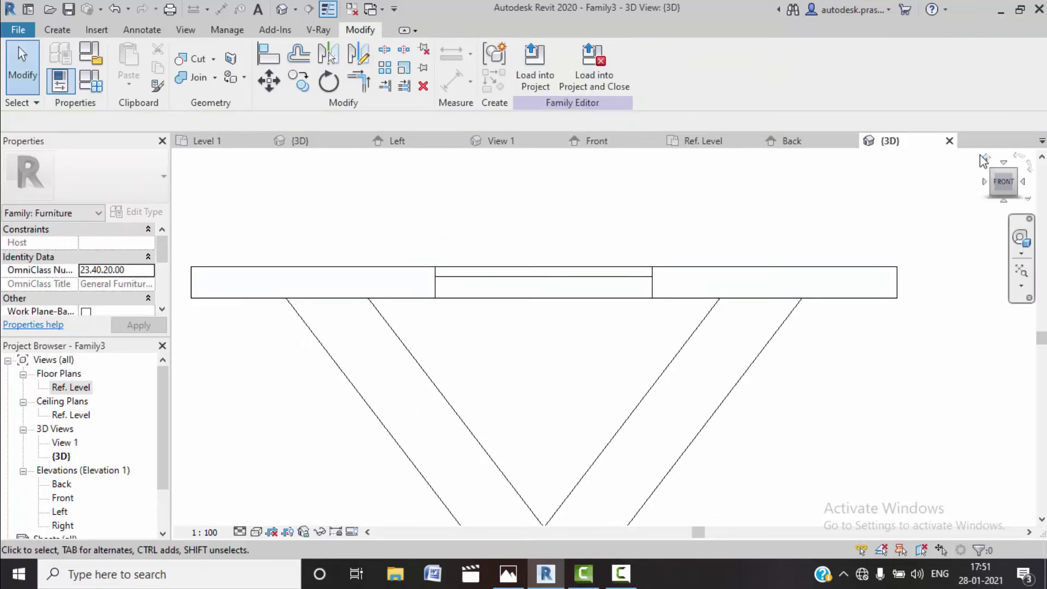
Shade the table and link the tabletop and both X legs to a new 'table mat' material parameter.
{"action": "left_click", "coordinate": [983, 161]}
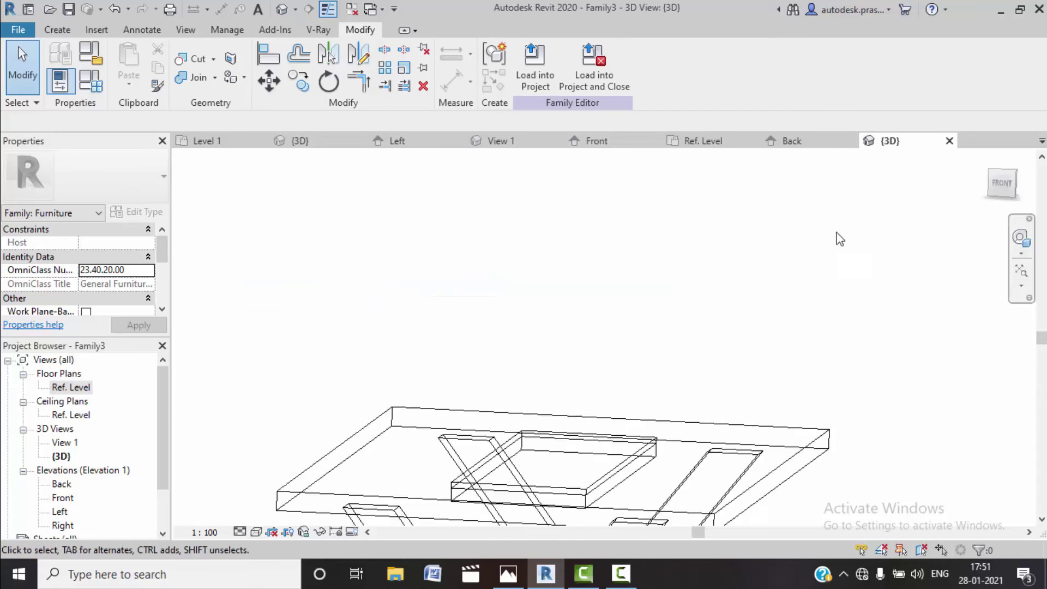
{"action": "left_click", "coordinate": [255, 530]}
{"action": "left_click", "coordinate": [273, 498]}
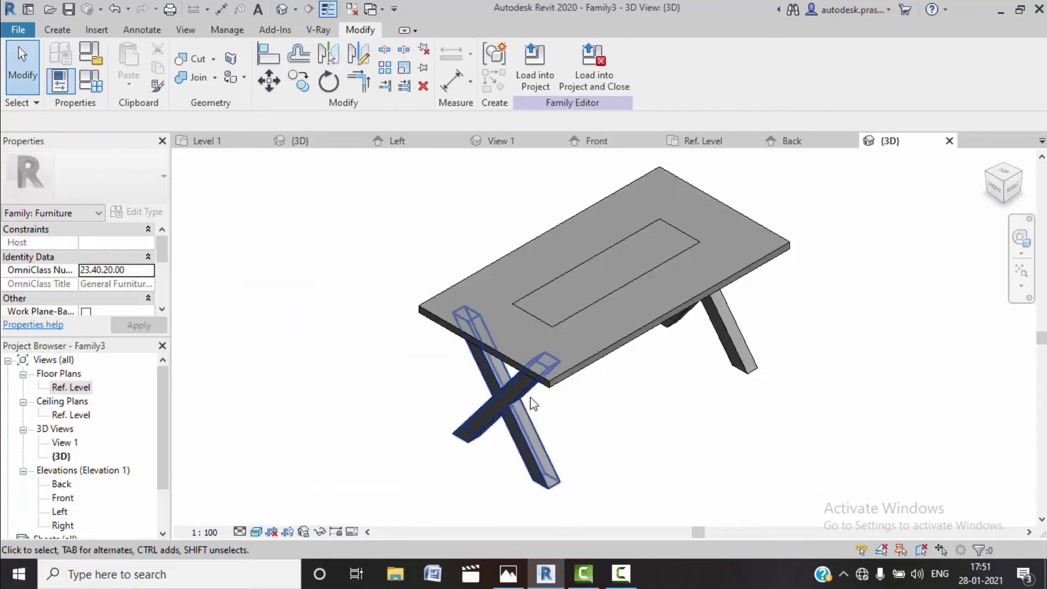
{"action": "left_click", "coordinate": [517, 406]}
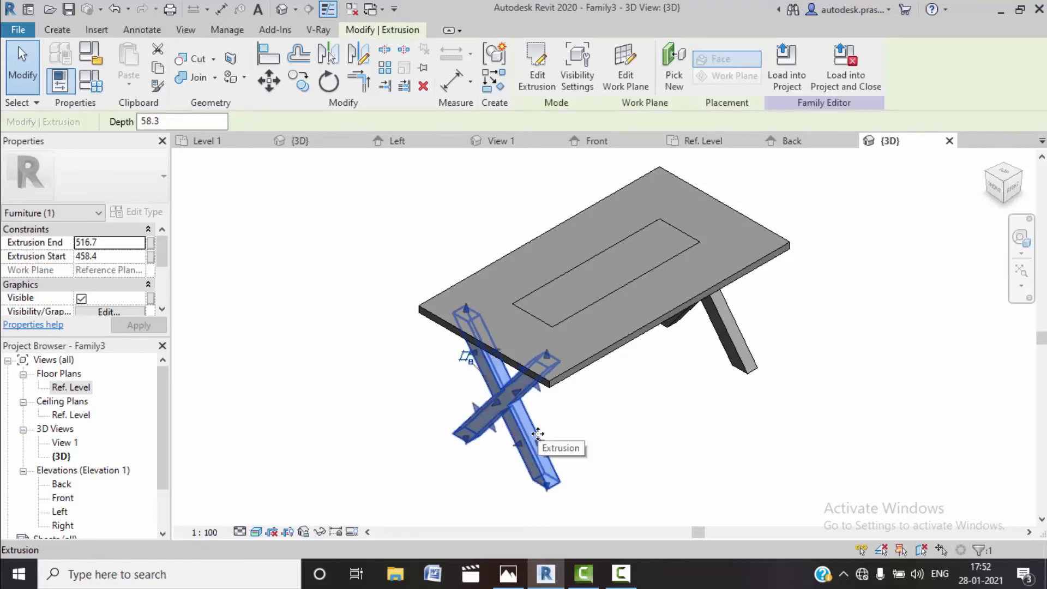
{"action": "left_click", "coordinate": [760, 355]}
{"action": "left_click", "coordinate": [615, 356], "text": "ctrl"}
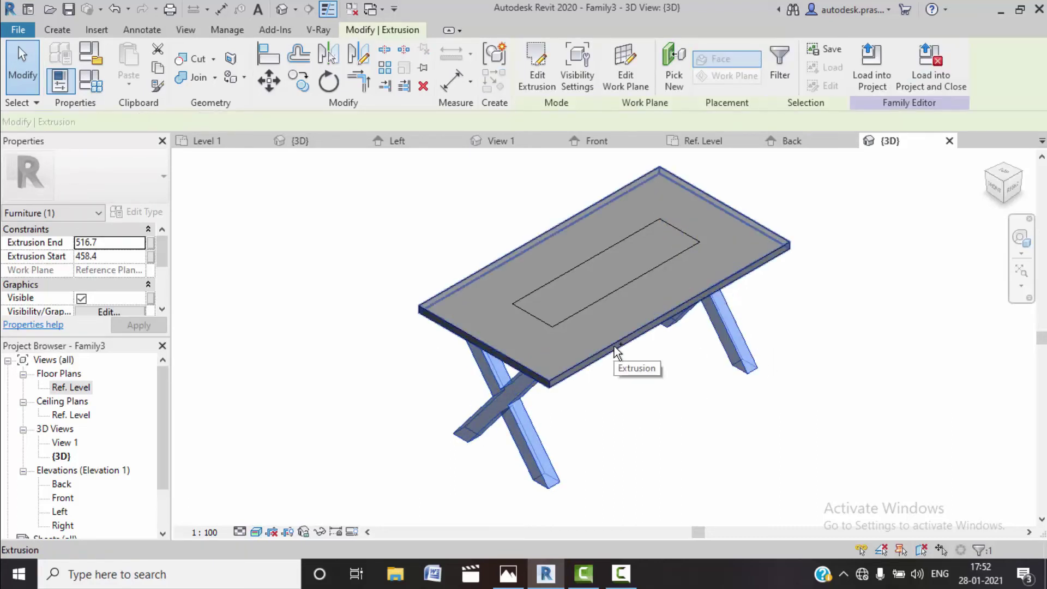
{"action": "left_click", "coordinate": [627, 295], "text": "ctrl"}
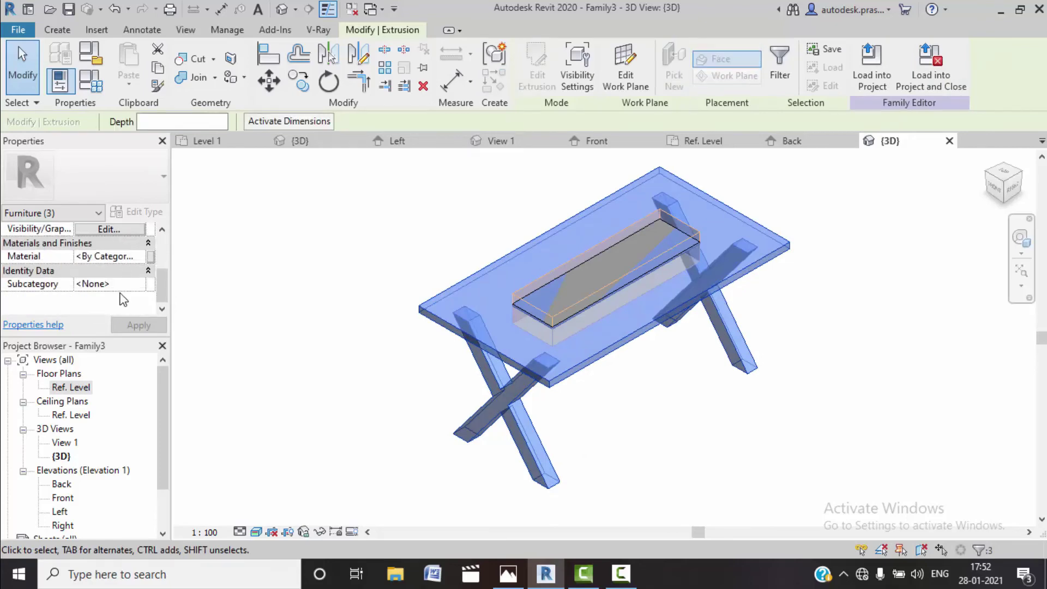
{"action": "left_click", "coordinate": [150, 257]}
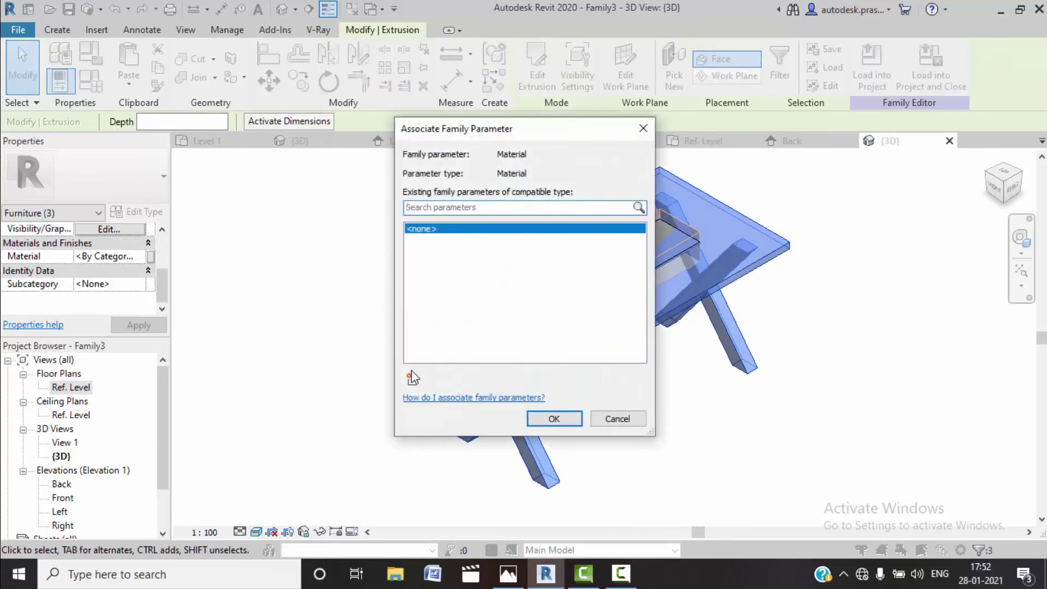
{"action": "left_click", "coordinate": [410, 374]}
{"action": "type", "text": "table mat"}
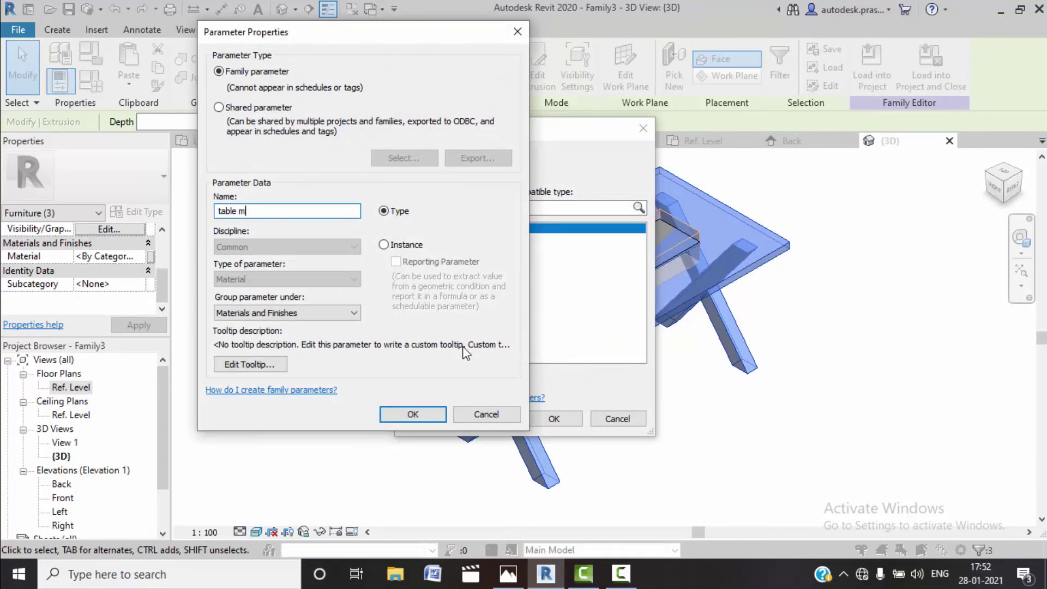
{"action": "left_click", "coordinate": [413, 416]}
{"action": "left_click", "coordinate": [553, 419]}
{"action": "left_click", "coordinate": [598, 444]}
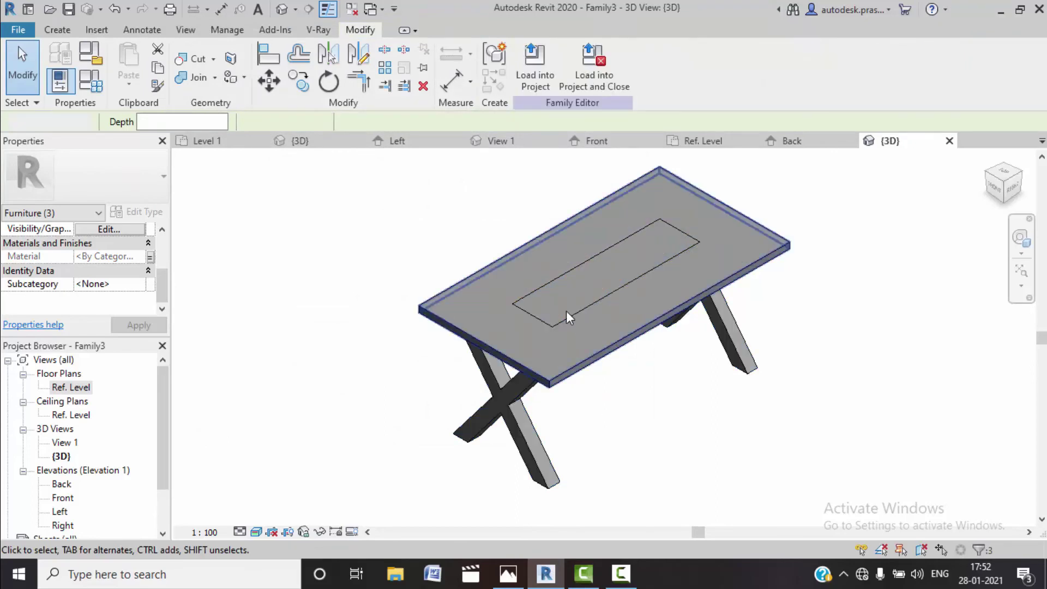
Link the centre inset's material to a new 'glass' parameter.
{"action": "left_click", "coordinate": [552, 284]}
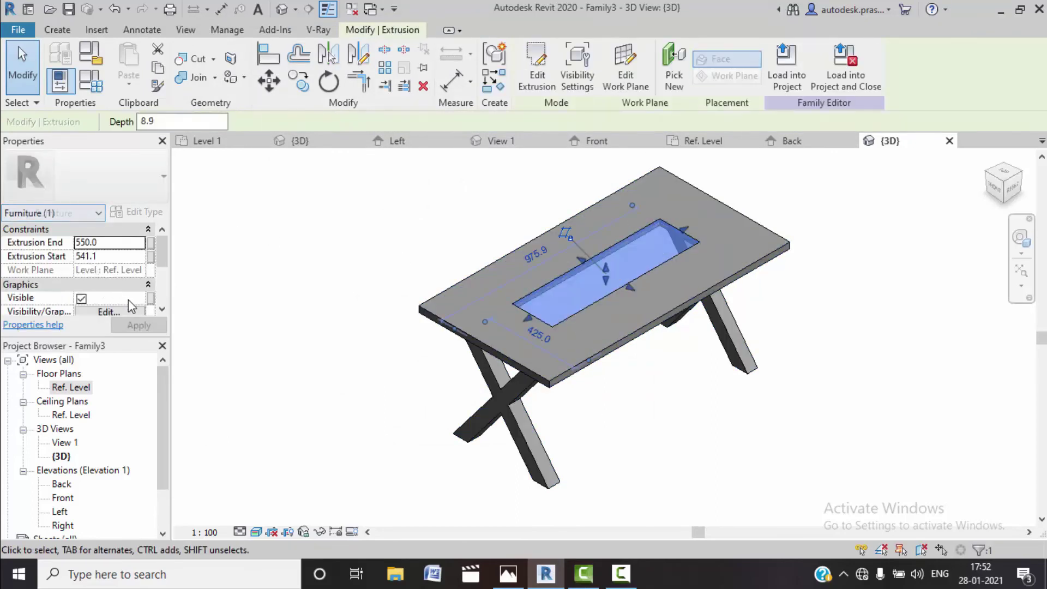
{"action": "left_click", "coordinate": [150, 285]}
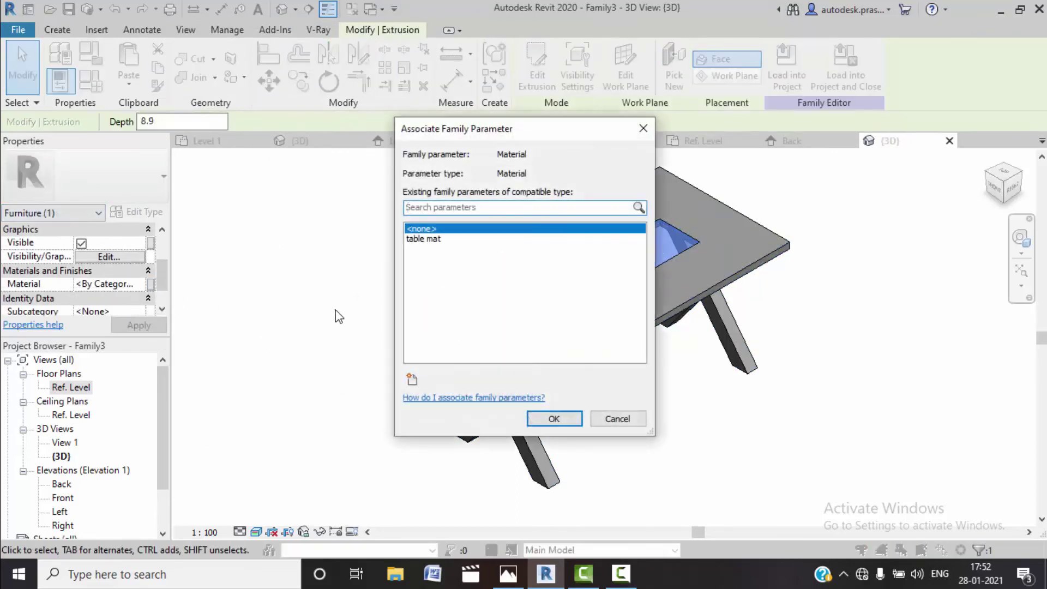
{"action": "left_click", "coordinate": [412, 378]}
{"action": "type", "text": "glass"}
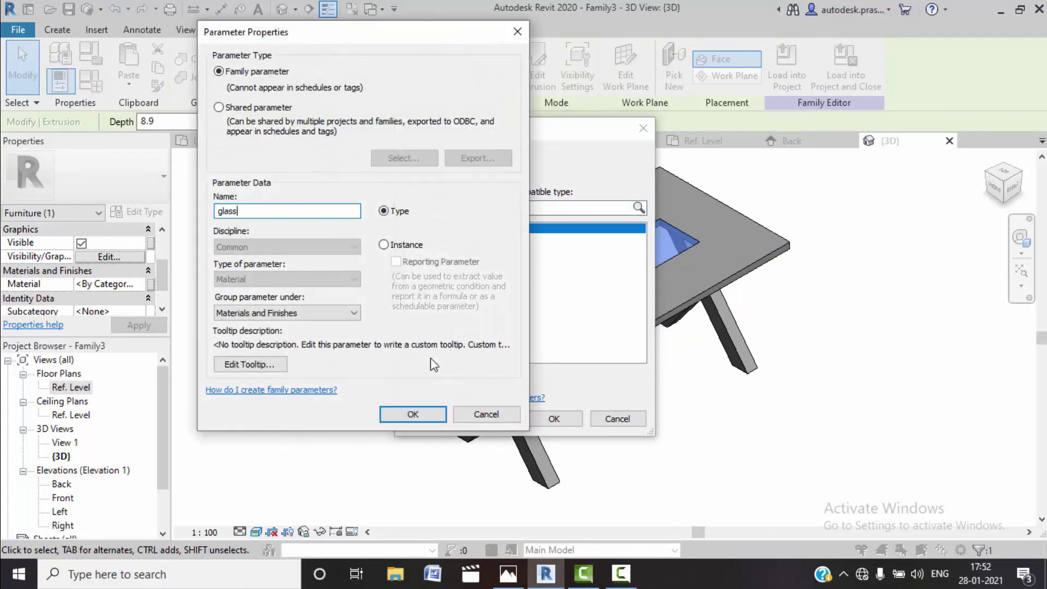
{"action": "left_click", "coordinate": [413, 414]}
{"action": "left_click", "coordinate": [554, 419]}
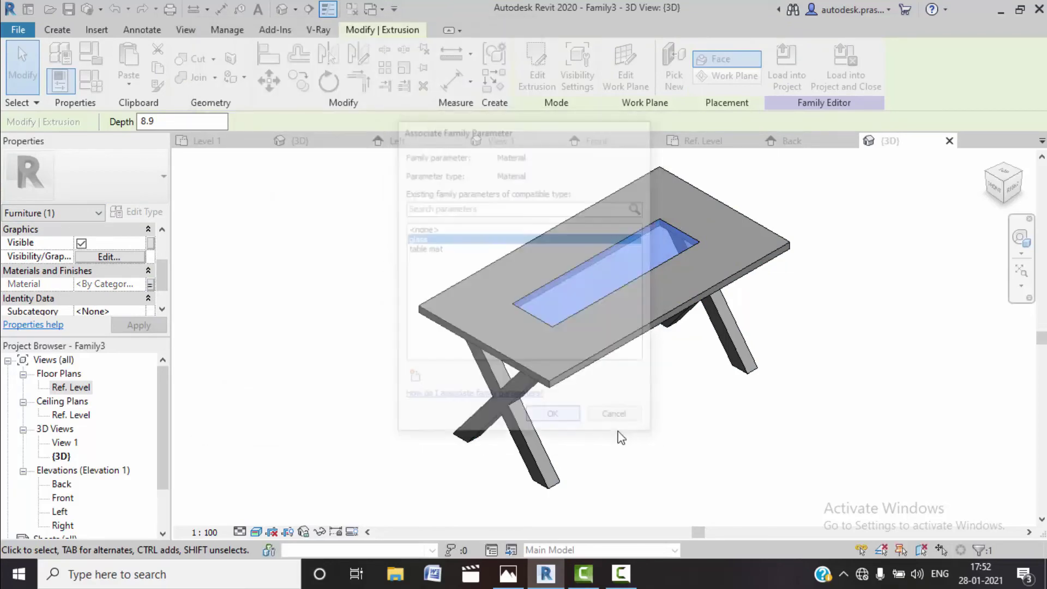
{"action": "left_click", "coordinate": [654, 444]}
In Family Types, create a new glass material using render appearance with transparency 86.
{"action": "left_click", "coordinate": [60, 81]}
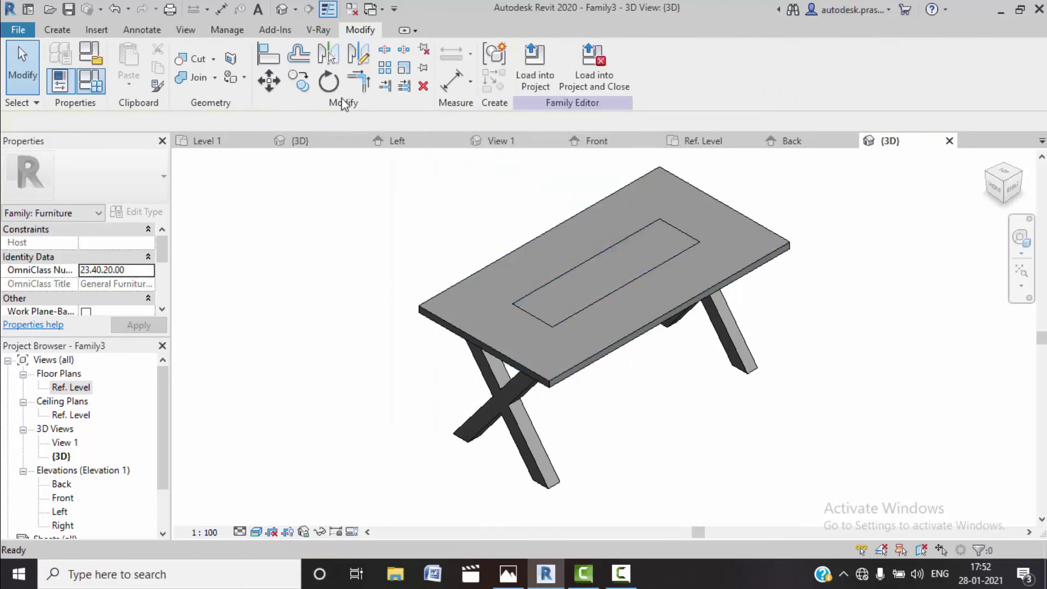
{"action": "left_click", "coordinate": [223, 218]}
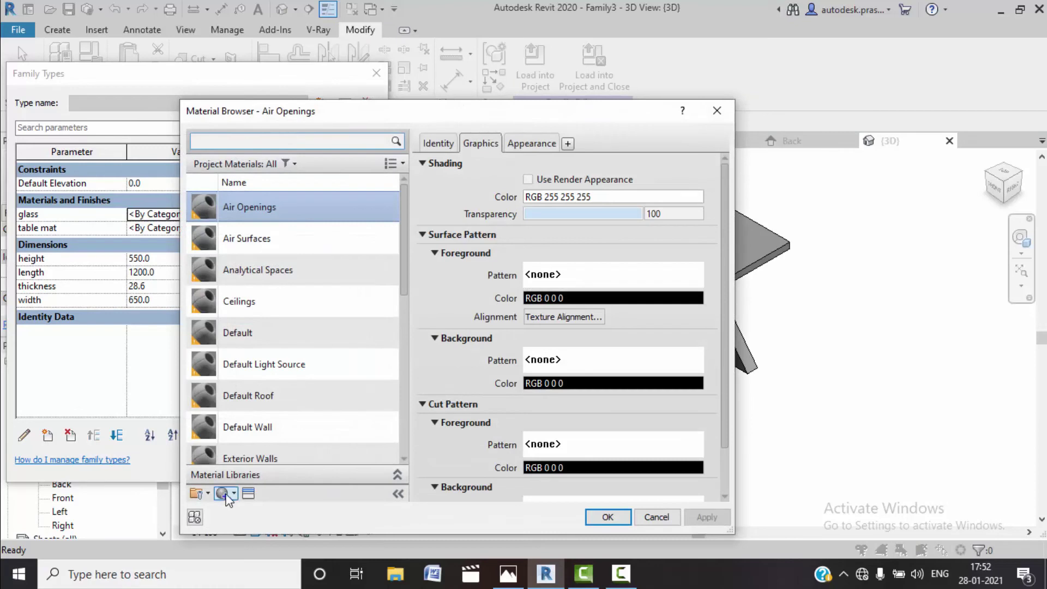
{"action": "left_click", "coordinate": [227, 495]}
{"action": "left_click", "coordinate": [257, 513]}
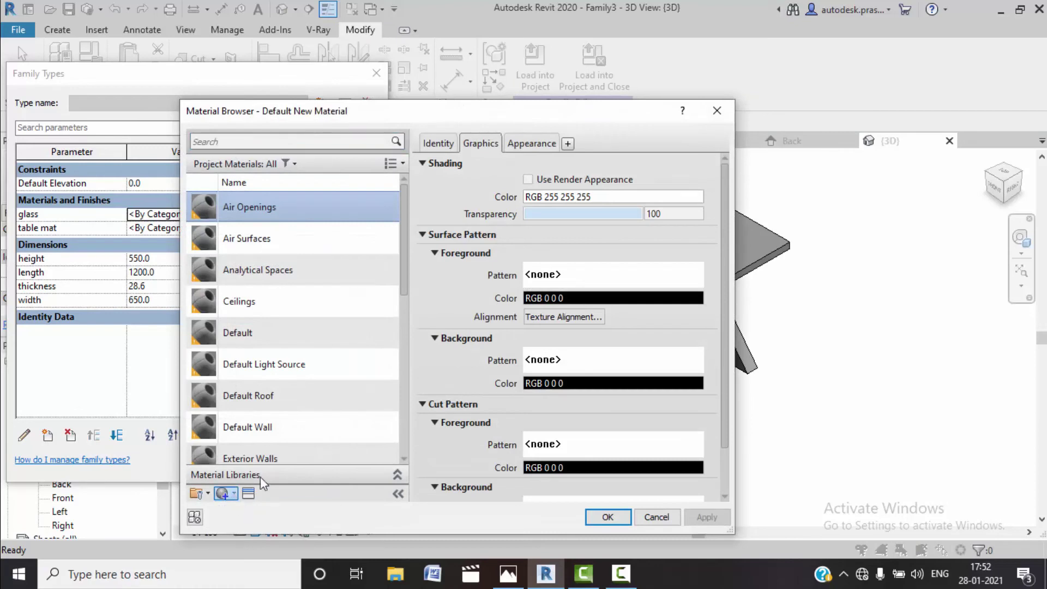
{"action": "left_click", "coordinate": [527, 178]}
{"action": "left_click", "coordinate": [532, 143]}
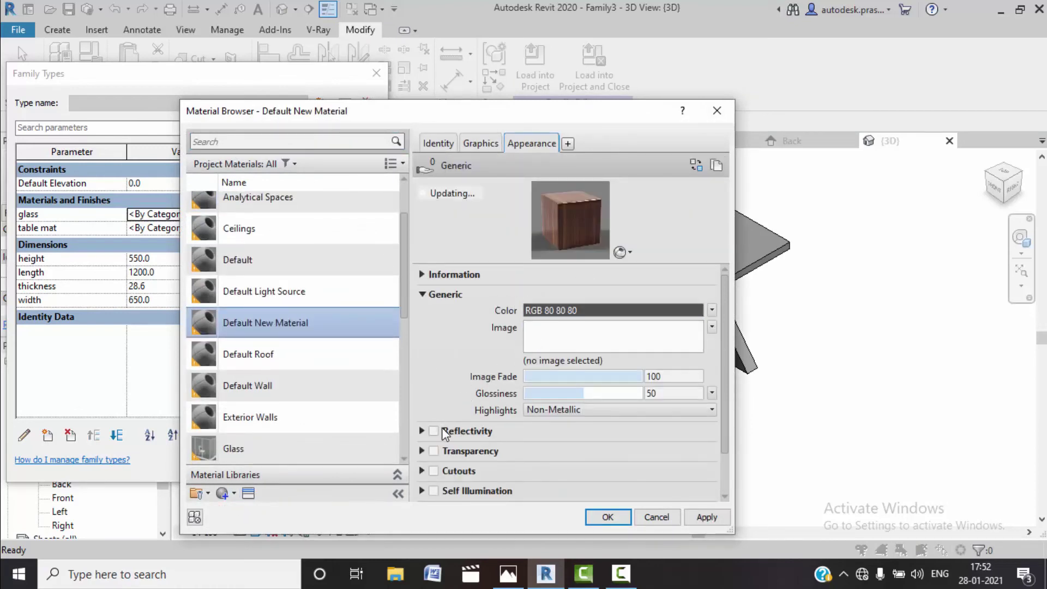
{"action": "left_click", "coordinate": [434, 451]}
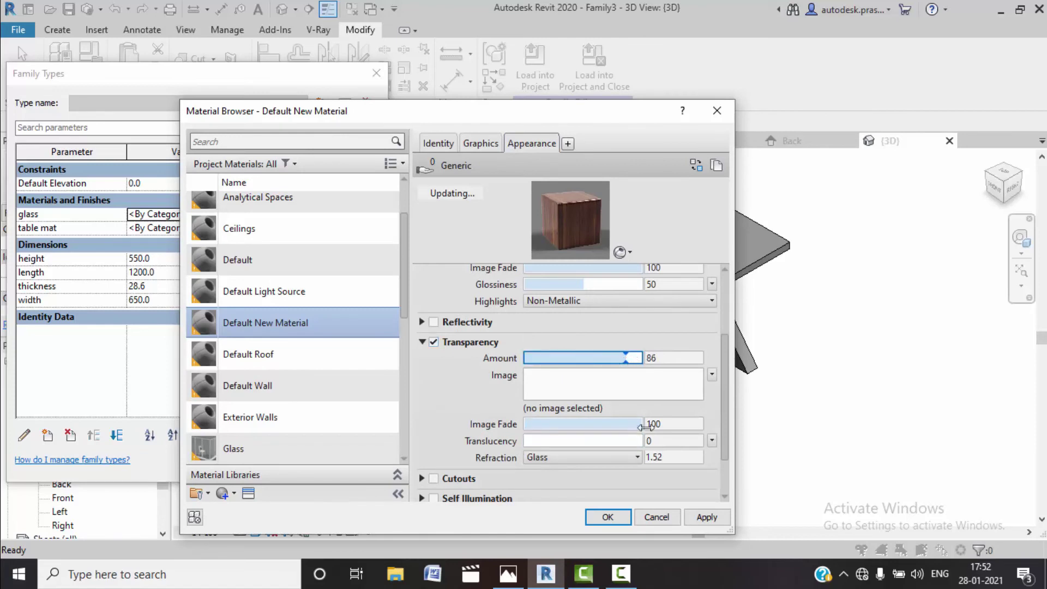
Accept and apply the glass material, then browse materials for table mat.
{"action": "left_click", "coordinate": [607, 517]}
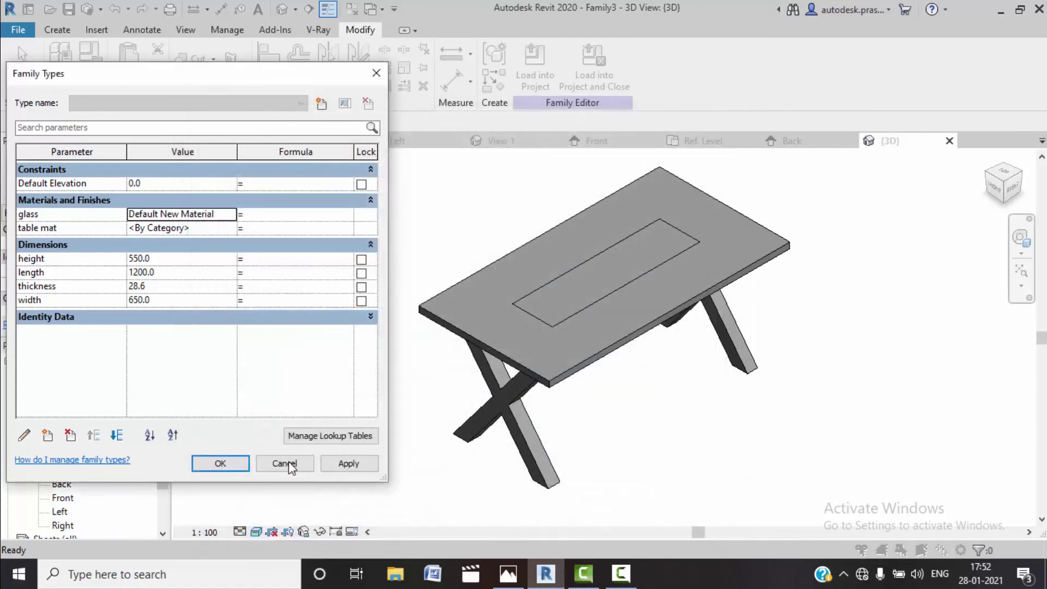
{"action": "left_click", "coordinate": [339, 465]}
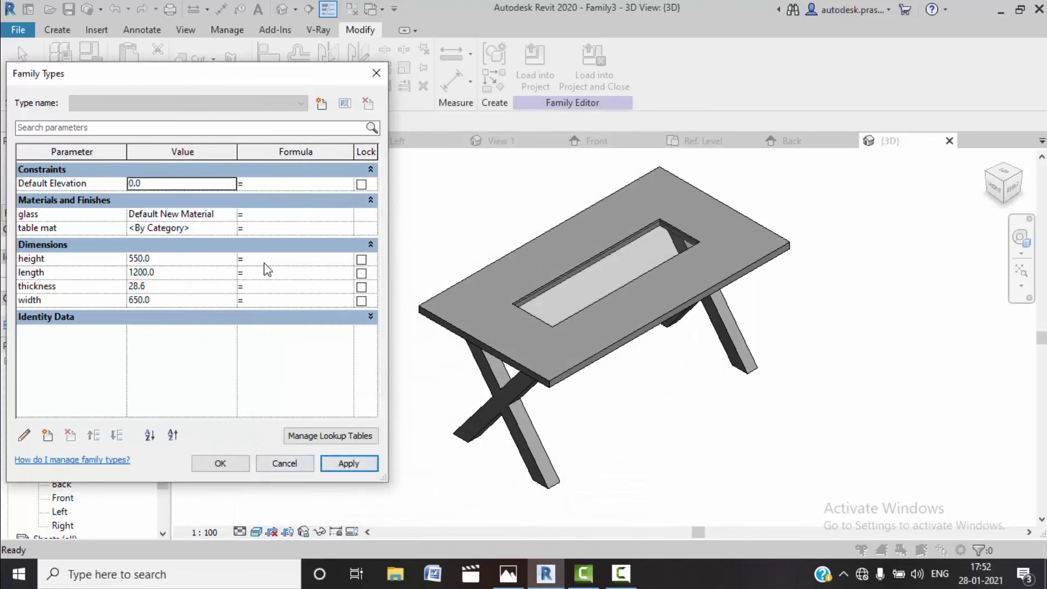
{"action": "left_click", "coordinate": [211, 228]}
{"action": "left_click", "coordinate": [231, 228]}
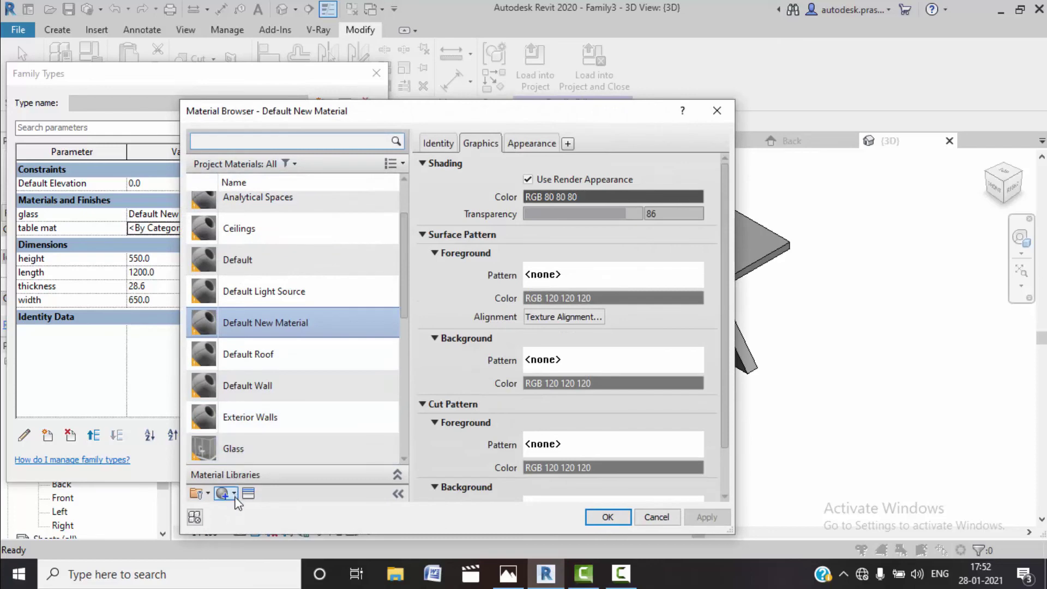
Create a new material using the Bamboo Dark - Semigloss appearance.
{"action": "left_click", "coordinate": [208, 493]}
{"action": "left_click", "coordinate": [256, 500]}
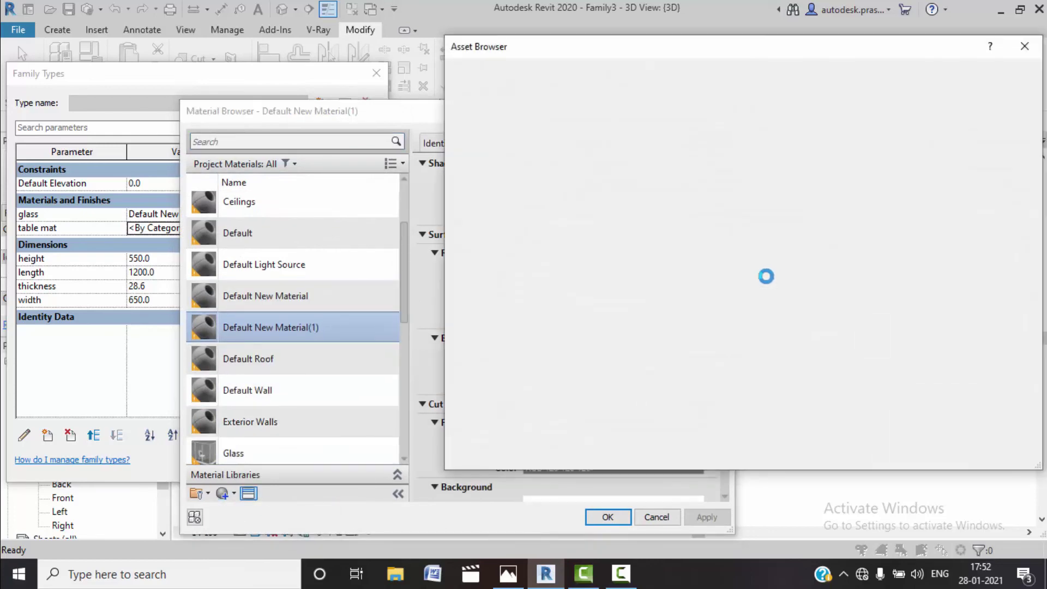
{"action": "scroll", "coordinate": [769, 284], "scroll_direction": "down", "scroll_amount": 3}
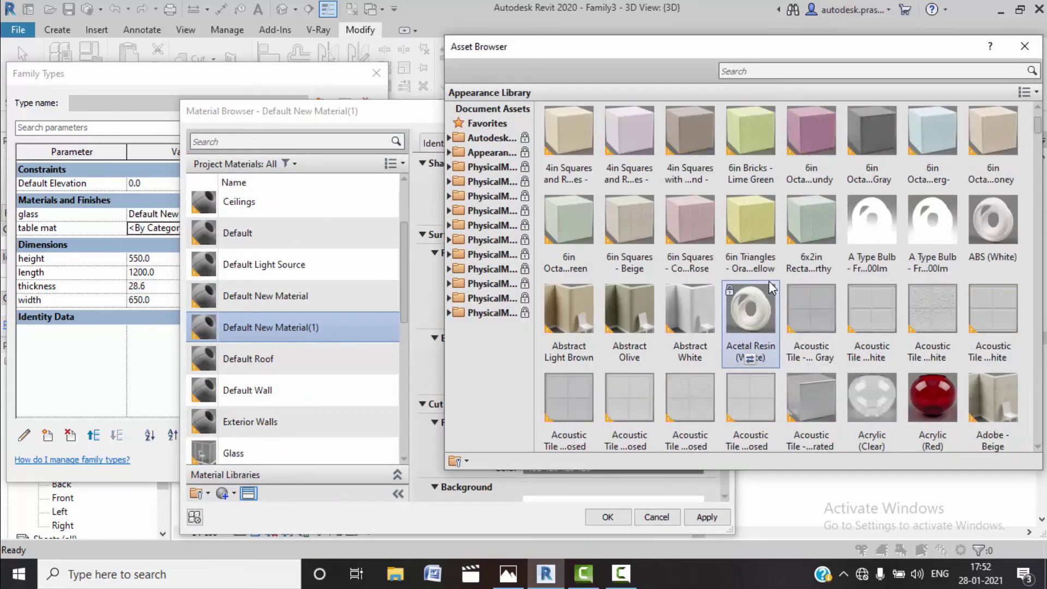
{"action": "scroll", "coordinate": [769, 283], "scroll_direction": "down", "scroll_amount": 3}
{"action": "scroll", "coordinate": [768, 284], "scroll_direction": "down", "scroll_amount": 4}
{"action": "scroll", "coordinate": [769, 288], "scroll_direction": "down", "scroll_amount": 3}
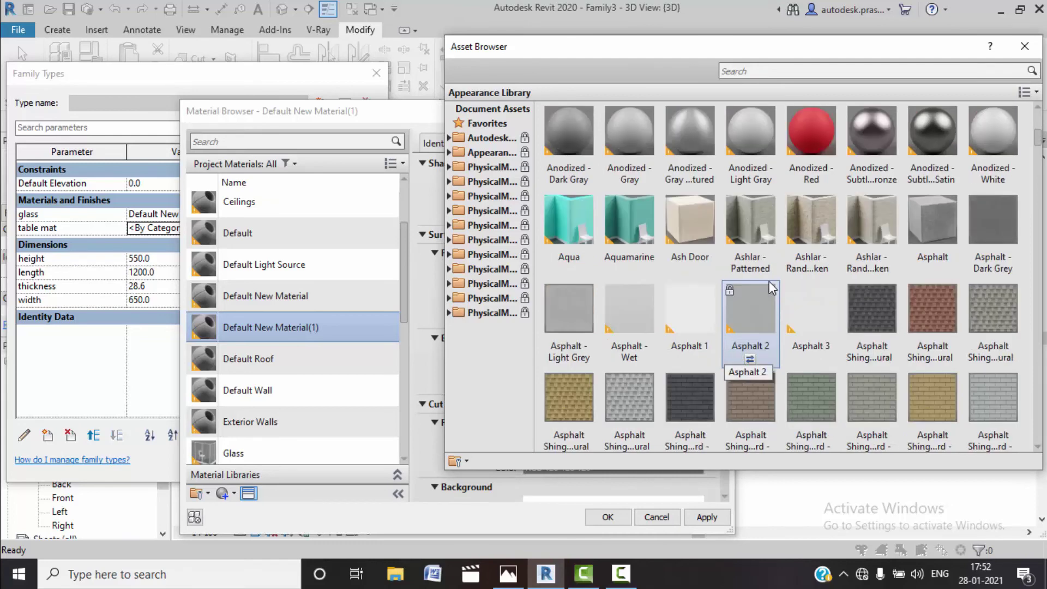
{"action": "scroll", "coordinate": [768, 288], "scroll_direction": "down", "scroll_amount": 3}
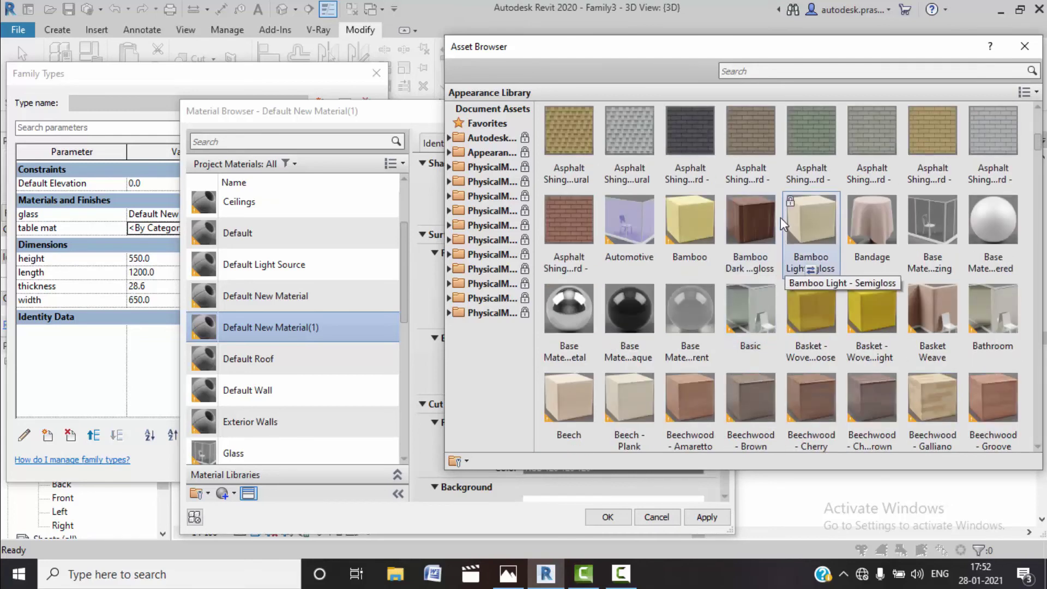
{"action": "left_click", "coordinate": [750, 276]}
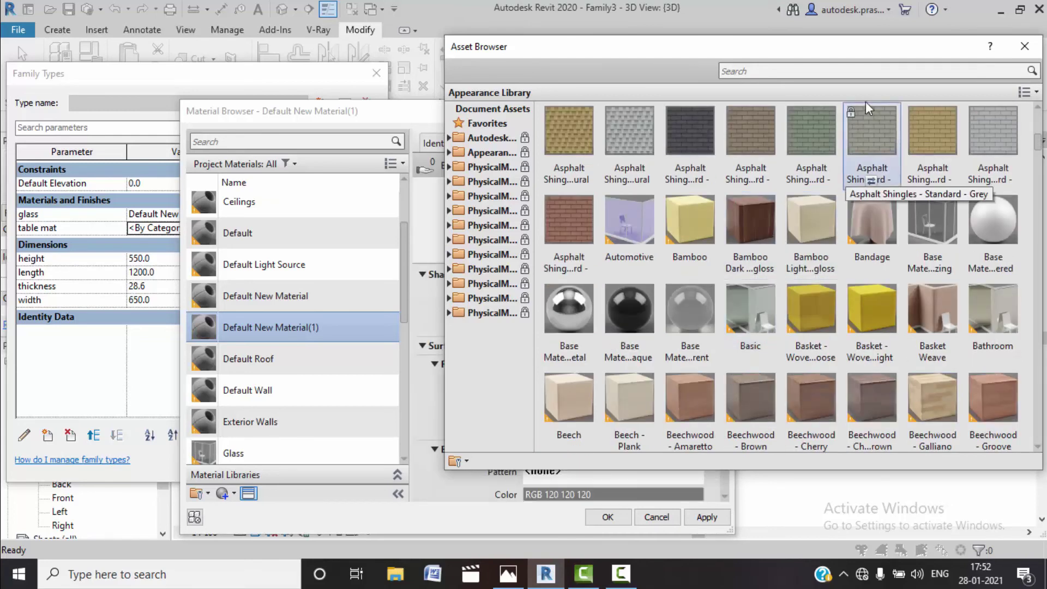
{"action": "left_click", "coordinate": [1024, 46]}
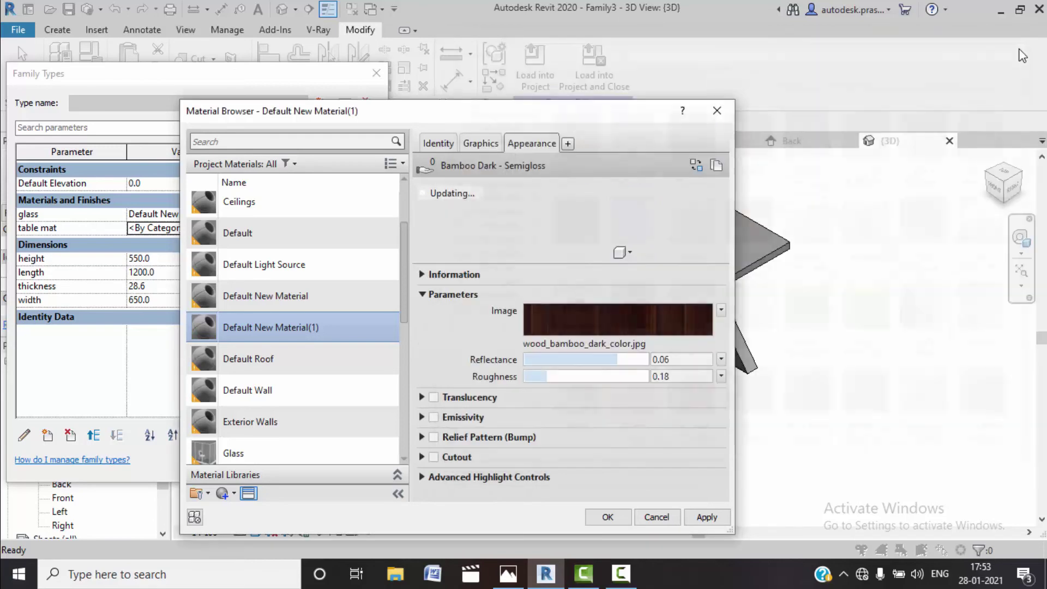
Apply the dark bamboo material to the table's material parameter and close Family Types.
{"action": "left_click", "coordinate": [480, 143]}
{"action": "left_click", "coordinate": [703, 519]}
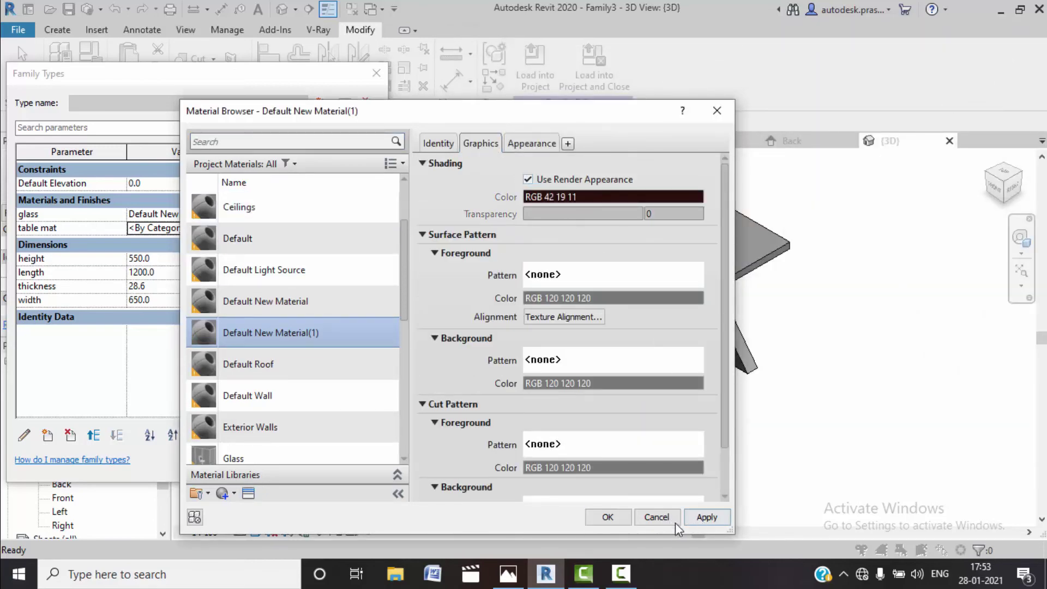
{"action": "left_click", "coordinate": [609, 517]}
{"action": "left_click", "coordinate": [344, 464]}
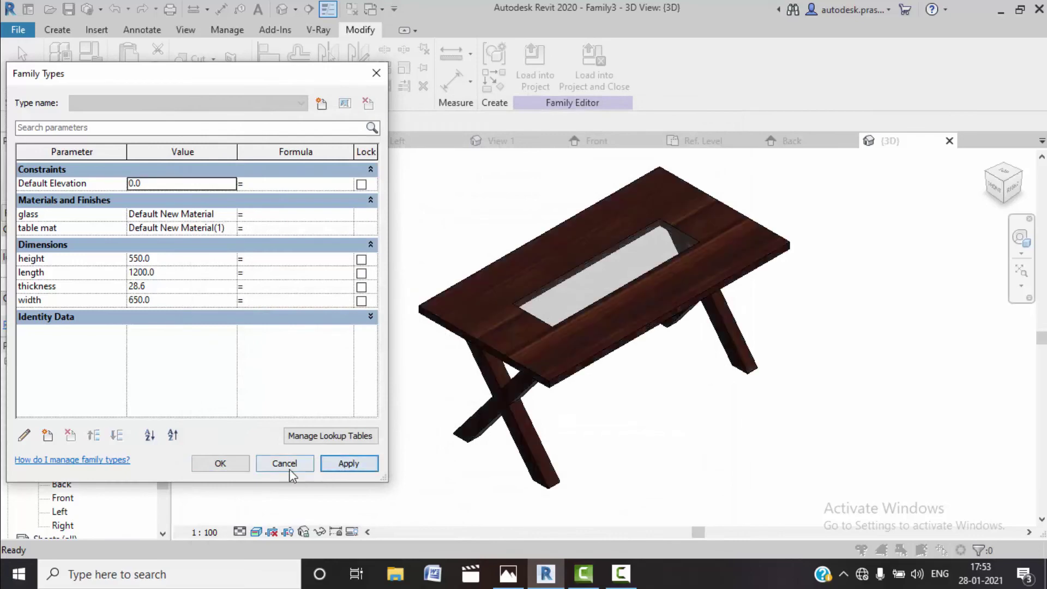
{"action": "left_click", "coordinate": [236, 461]}
Save the table family to the Desktop as 'table 1'.
{"action": "scroll", "coordinate": [422, 322], "scroll_direction": "down", "scroll_amount": 2}
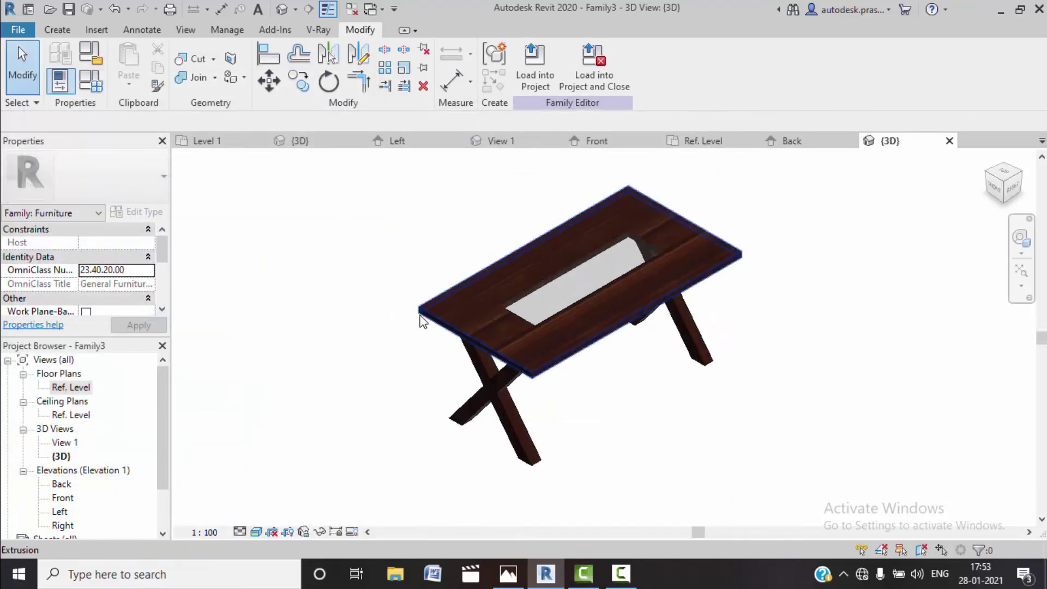
{"action": "scroll", "coordinate": [422, 322], "scroll_direction": "down", "scroll_amount": 1}
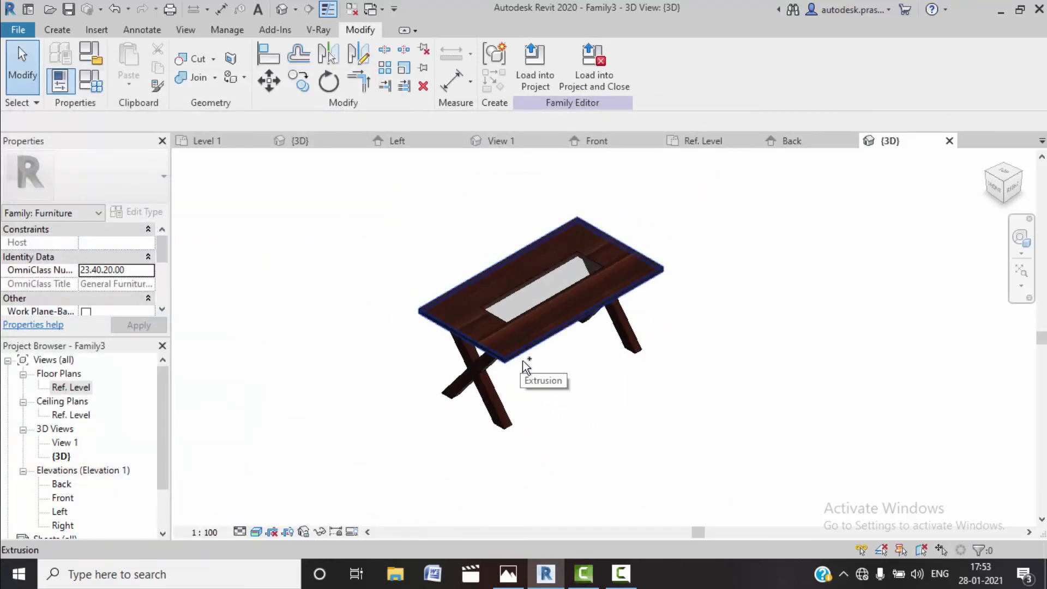
{"action": "key", "text": "ctrl+s"}
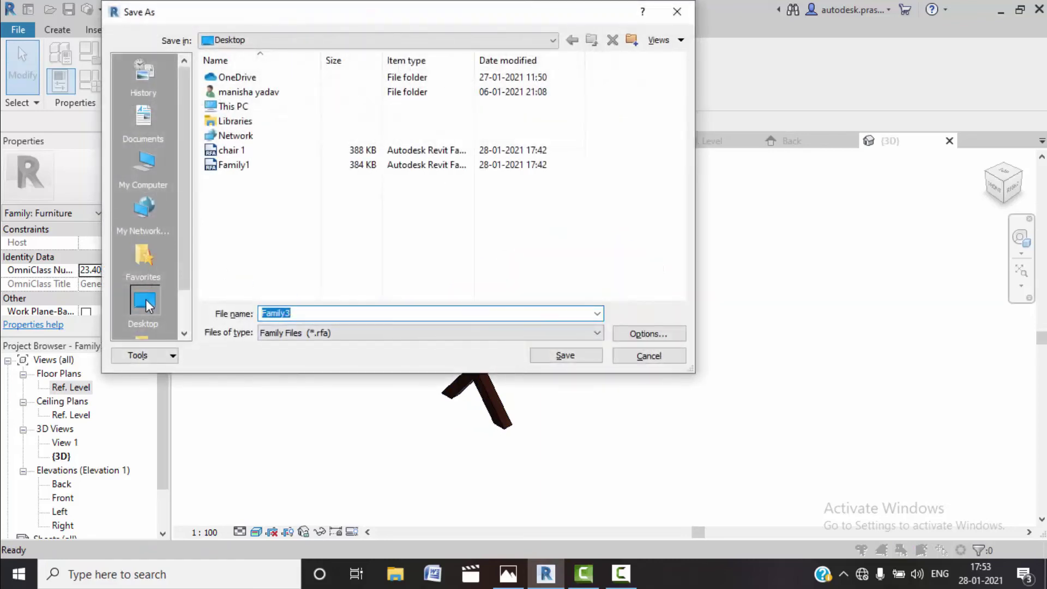
{"action": "left_click", "coordinate": [285, 314]}
{"action": "double_click", "coordinate": [291, 314]}
{"action": "type", "text": "table 1"}
{"action": "left_click", "coordinate": [561, 355]}
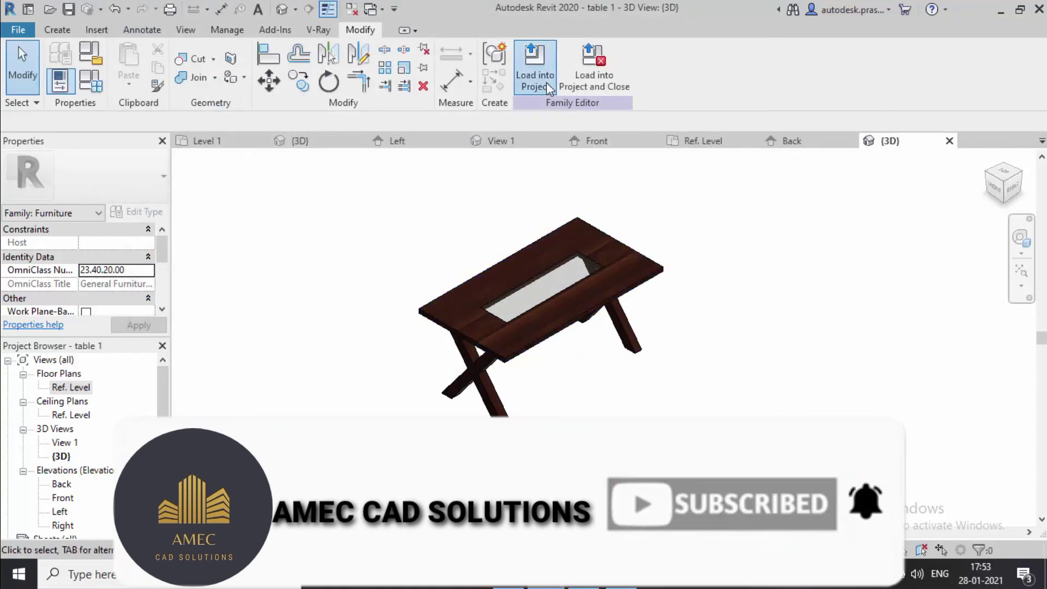
Load table 1 into Project1 and place one table on the Level 1 plan.
{"action": "left_click", "coordinate": [546, 83]}
{"action": "left_click", "coordinate": [424, 217]}
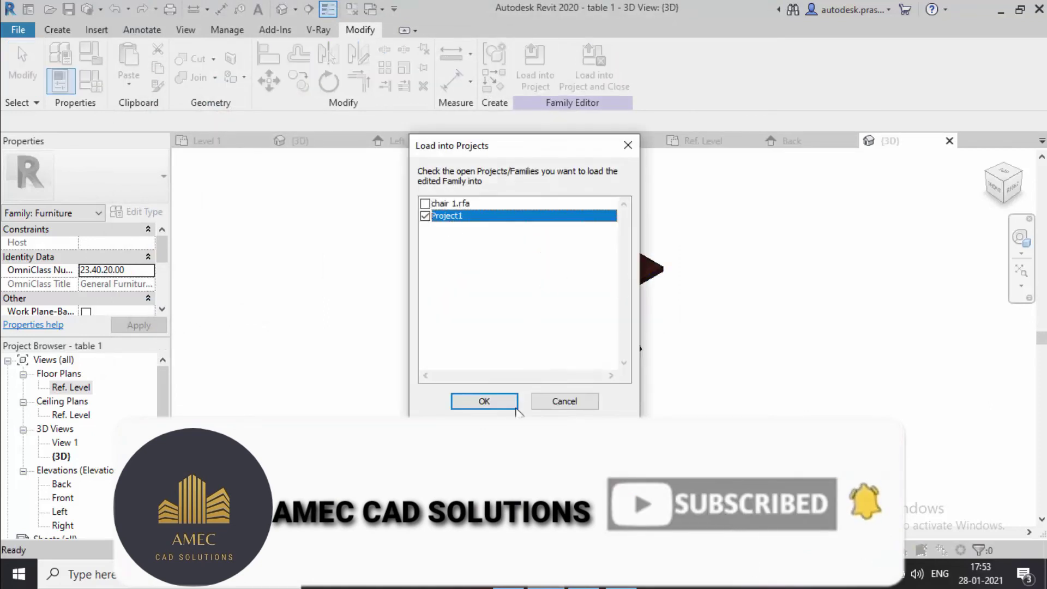
{"action": "left_click", "coordinate": [486, 402]}
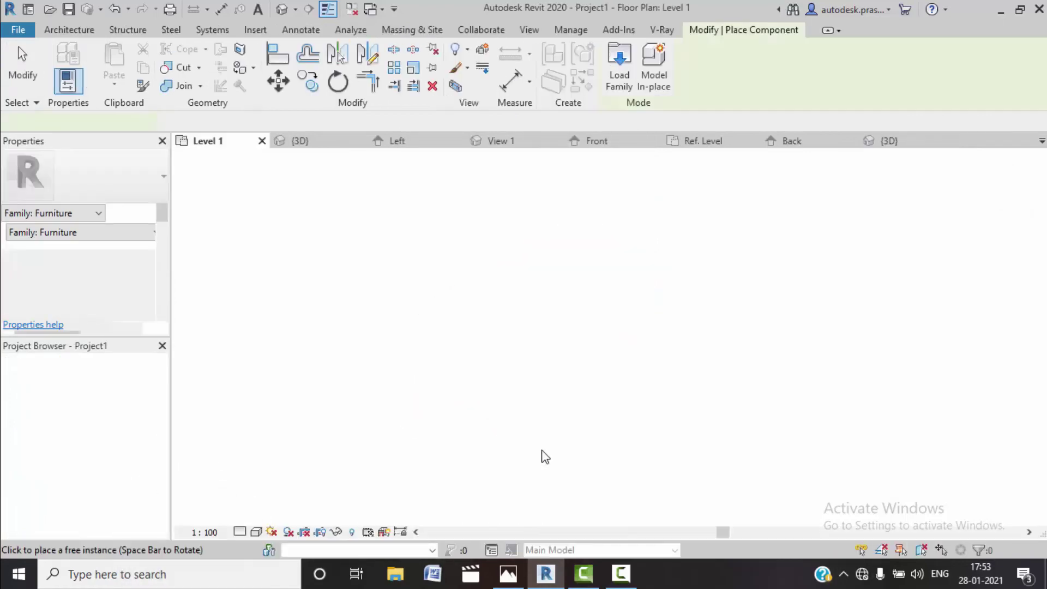
{"action": "scroll", "coordinate": [521, 357], "scroll_direction": "up", "scroll_amount": 2}
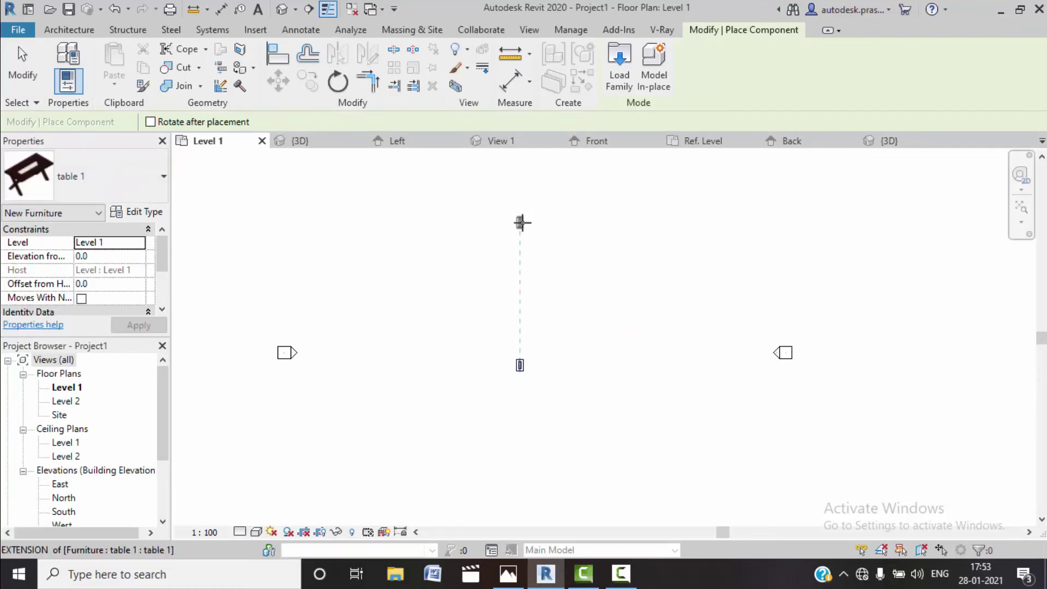
{"action": "key", "text": "Escape"}
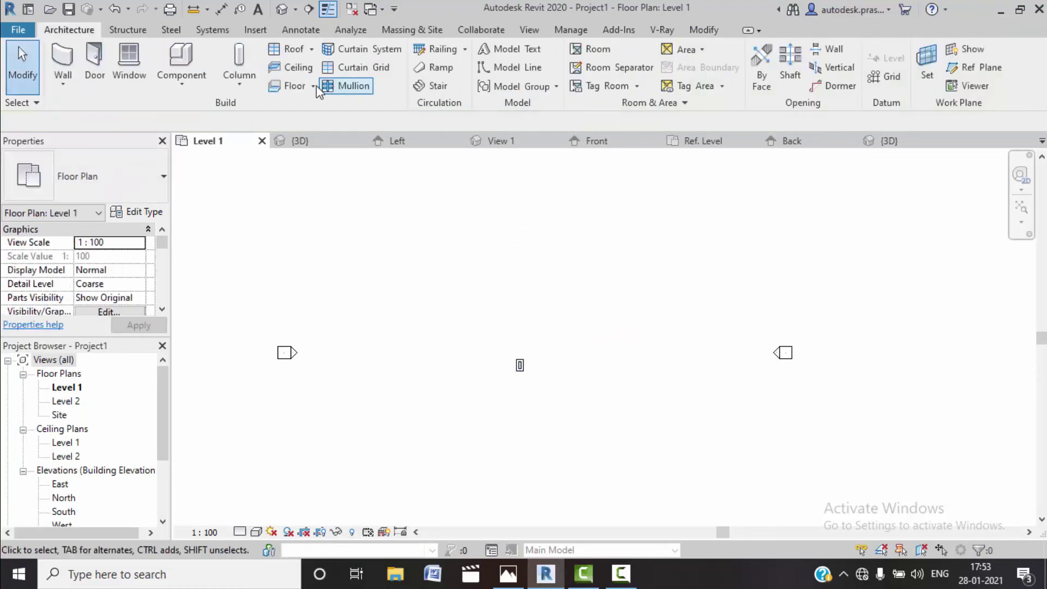
Sketch and finish an 8000 by 7000 rectangular architectural floor under the table.
{"action": "left_click", "coordinate": [315, 86]}
{"action": "left_click", "coordinate": [327, 110]}
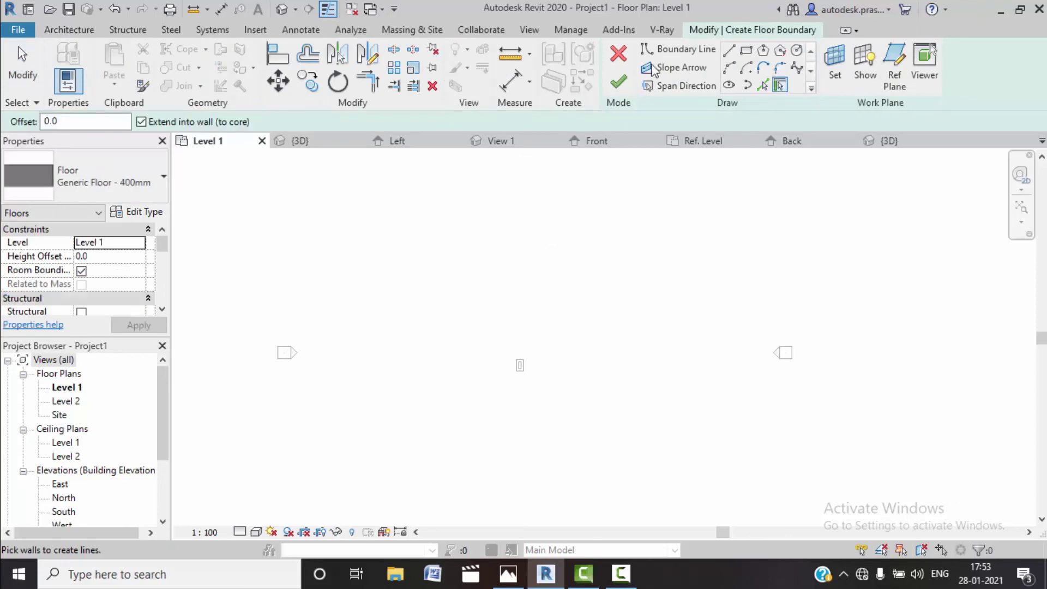
{"action": "left_click", "coordinate": [746, 50]}
{"action": "left_click", "coordinate": [488, 338]}
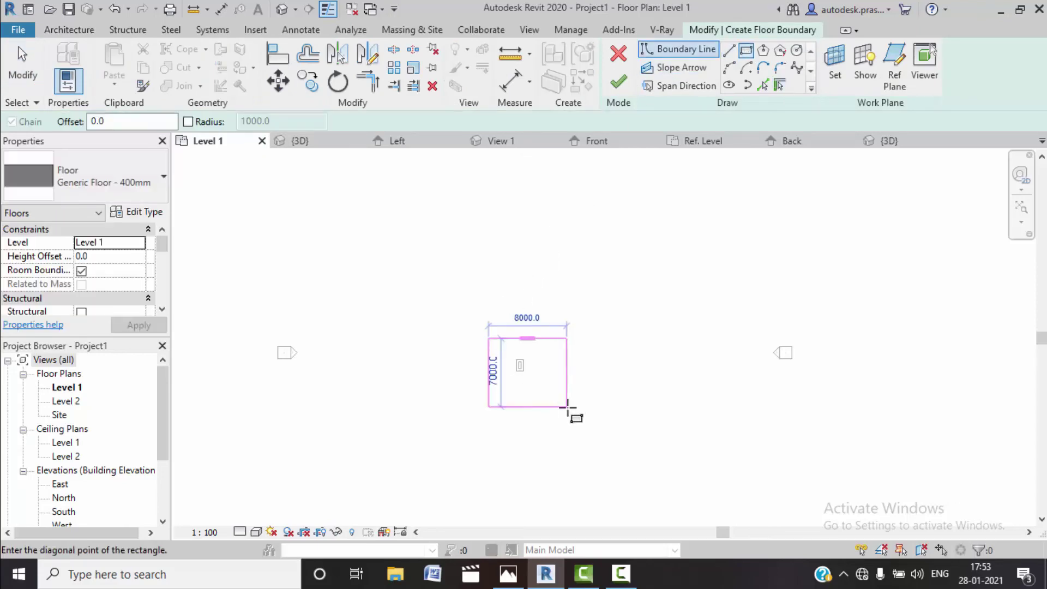
{"action": "left_click", "coordinate": [568, 406]}
{"action": "right_click", "coordinate": [539, 221]}
{"action": "left_click", "coordinate": [558, 233]}
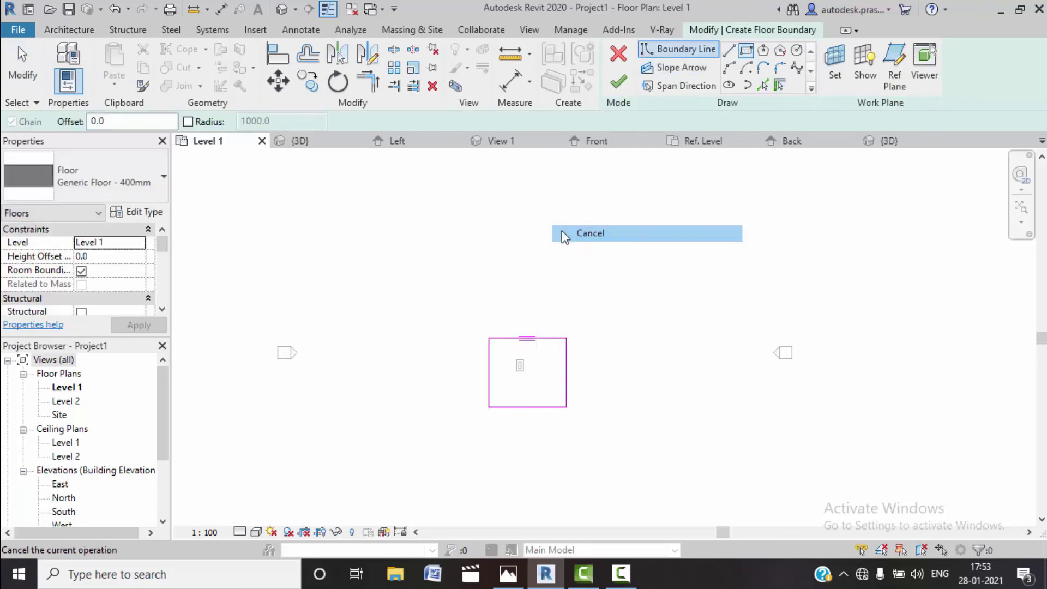
{"action": "left_click", "coordinate": [619, 82]}
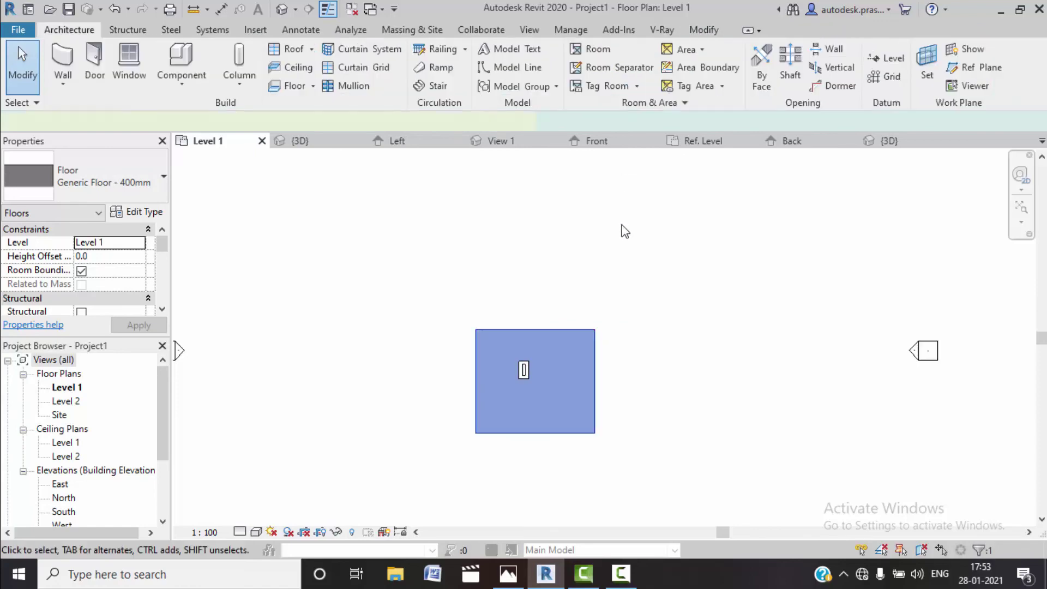
Show the default 3D view in Realistic visual style, framing the table on the floor.
{"action": "left_click", "coordinate": [281, 9]}
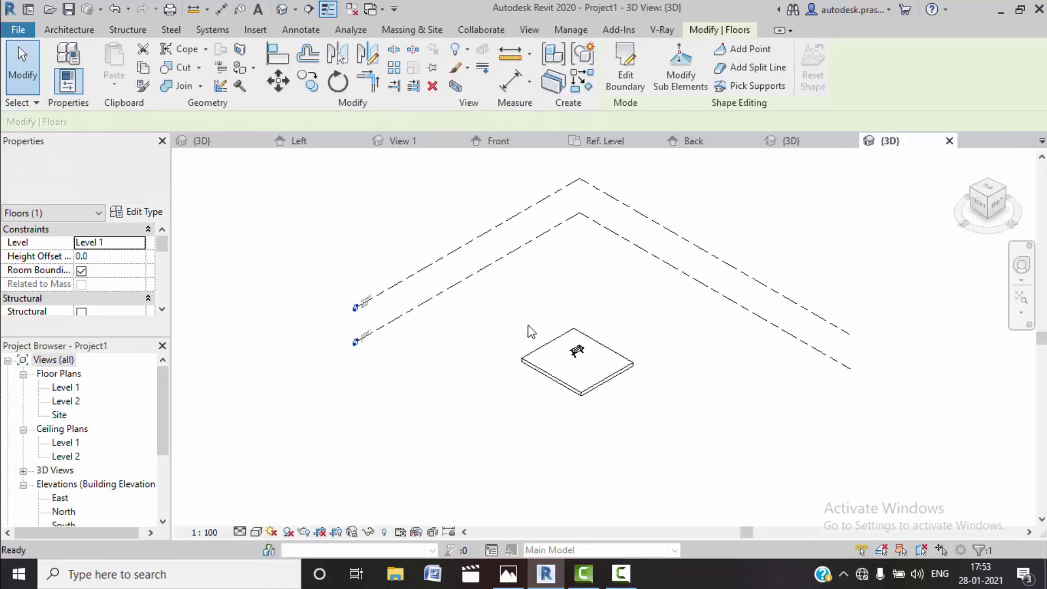
{"action": "key", "text": "Escape"}
{"action": "scroll", "coordinate": [567, 366], "scroll_direction": "up", "scroll_amount": 5}
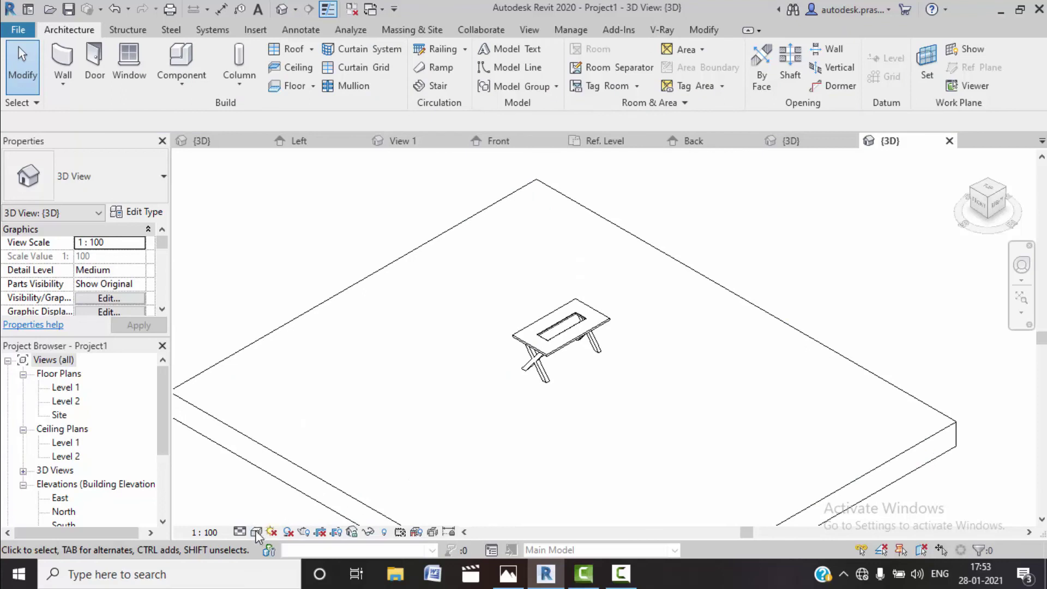
{"action": "left_click", "coordinate": [255, 530]}
{"action": "left_click", "coordinate": [321, 498]}
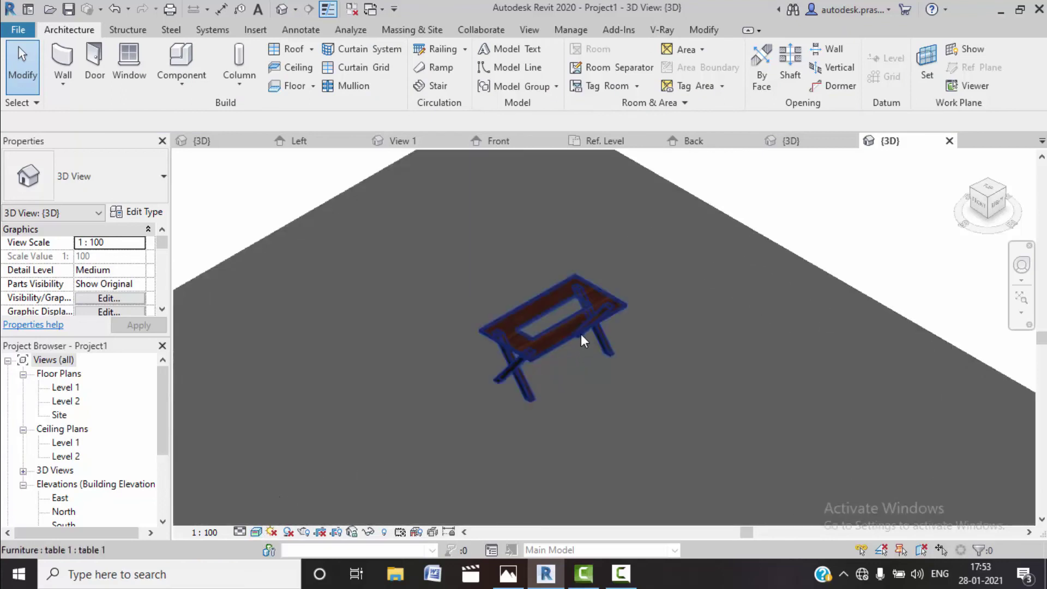
{"action": "middle_click_drag", "start_coordinate": [582, 341], "coordinate": [548, 381]}
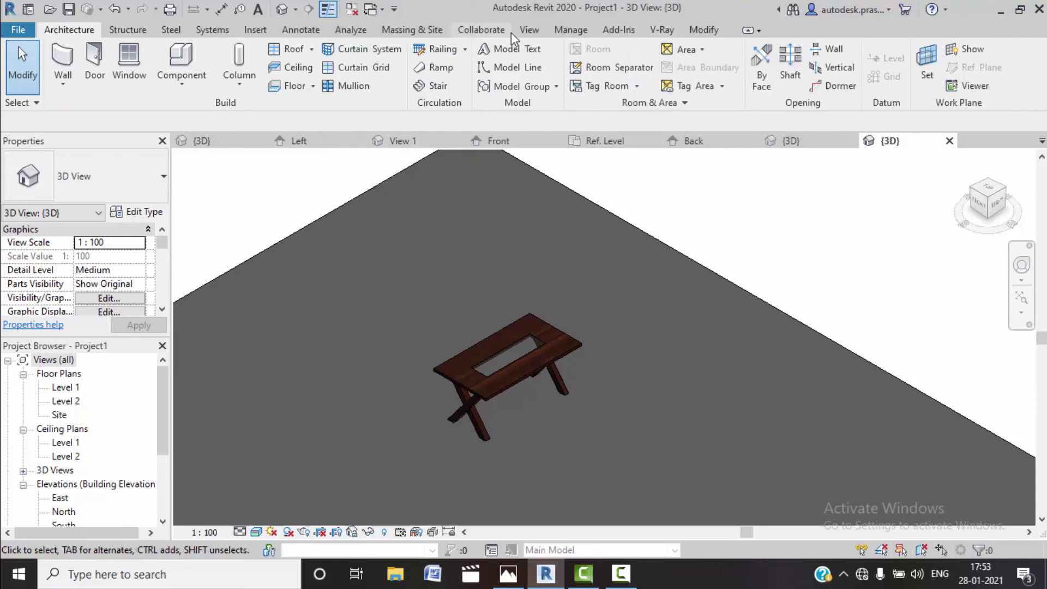
Close the table family document and load the chair 1 family into Project1.
{"action": "left_click", "coordinate": [302, 144]}
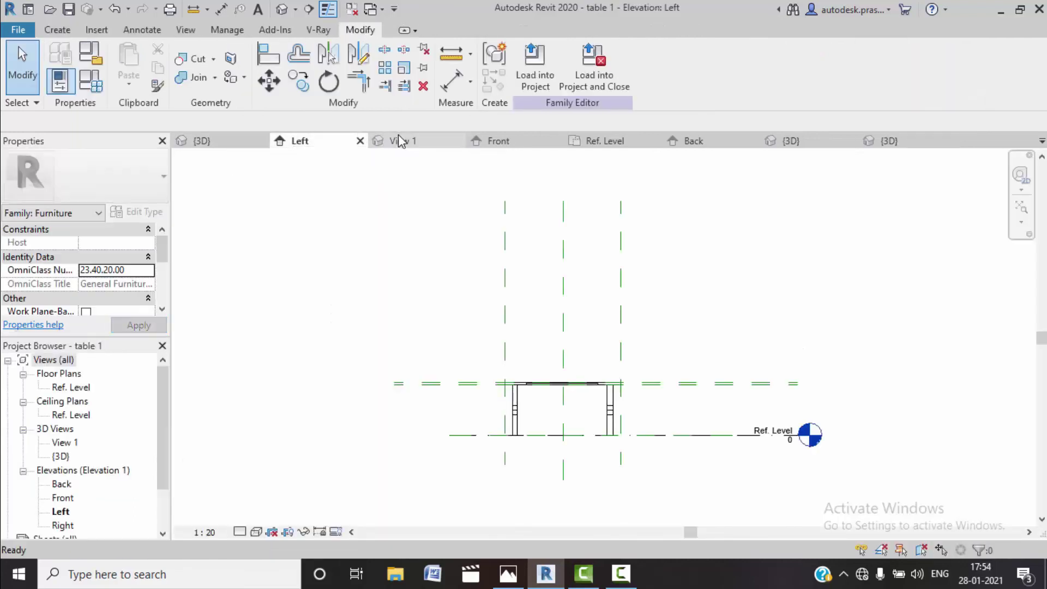
{"action": "left_click", "coordinate": [360, 140]}
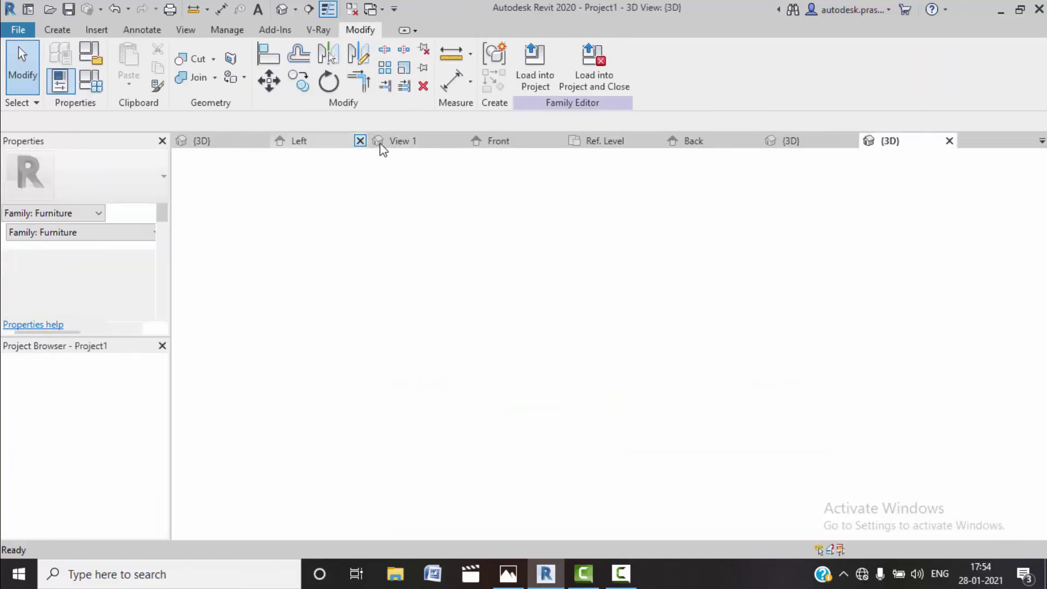
{"action": "left_click", "coordinate": [351, 140]}
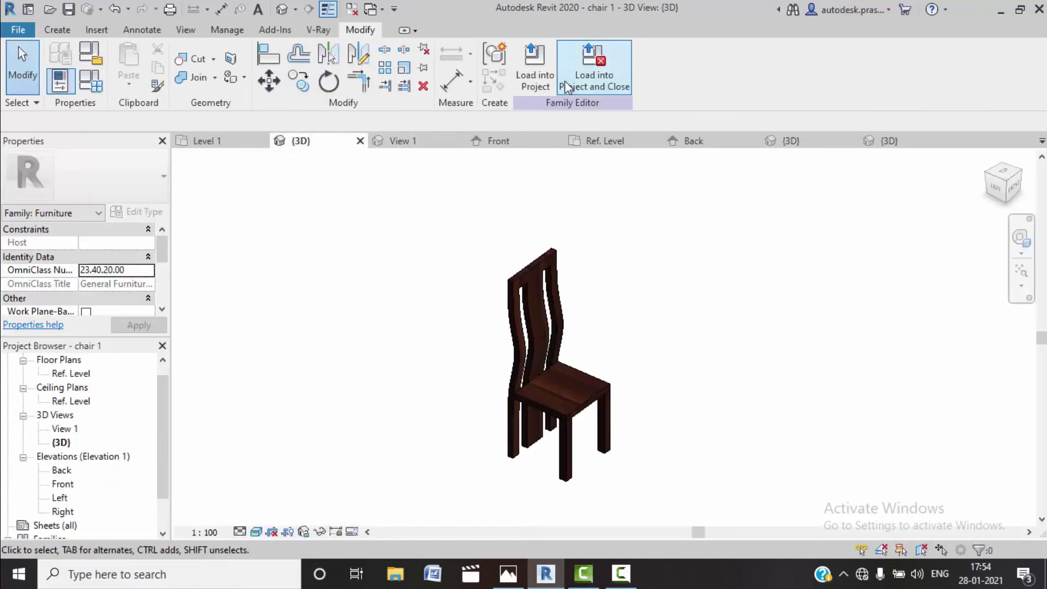
{"action": "left_click", "coordinate": [534, 68]}
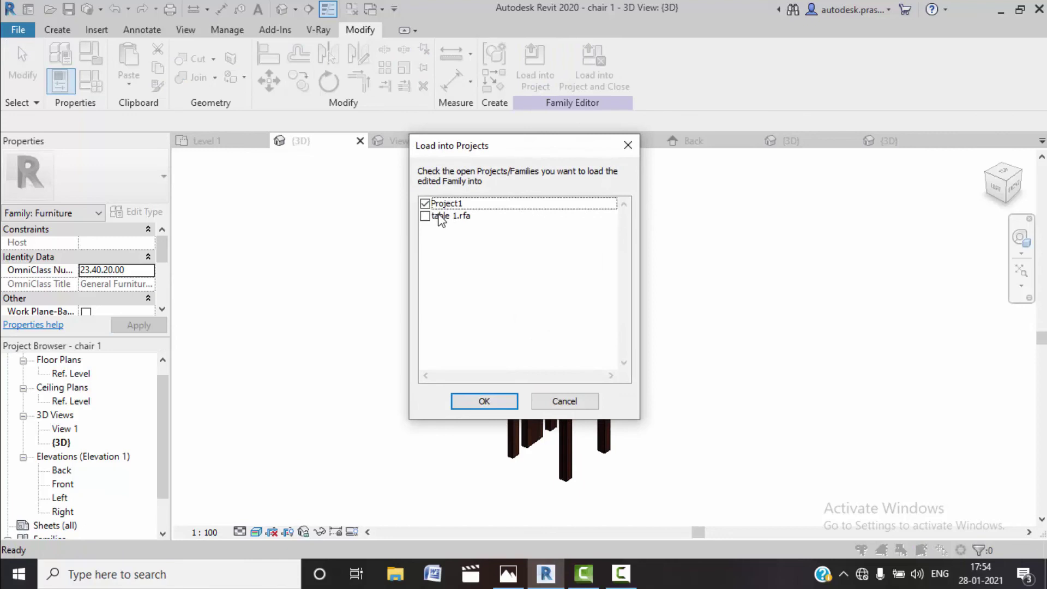
{"action": "left_click", "coordinate": [440, 219]}
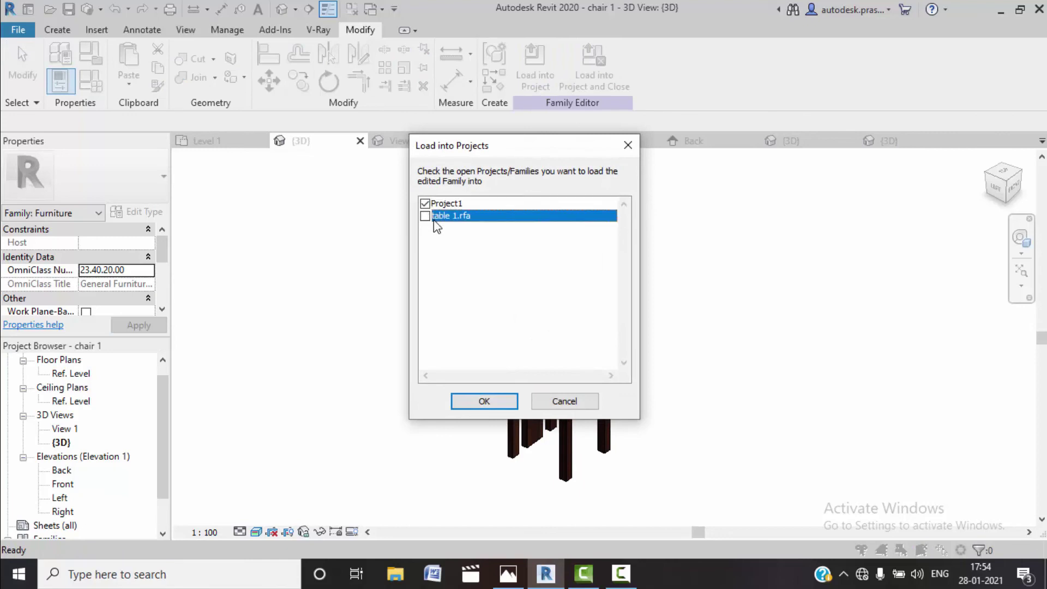
{"action": "left_click", "coordinate": [484, 403]}
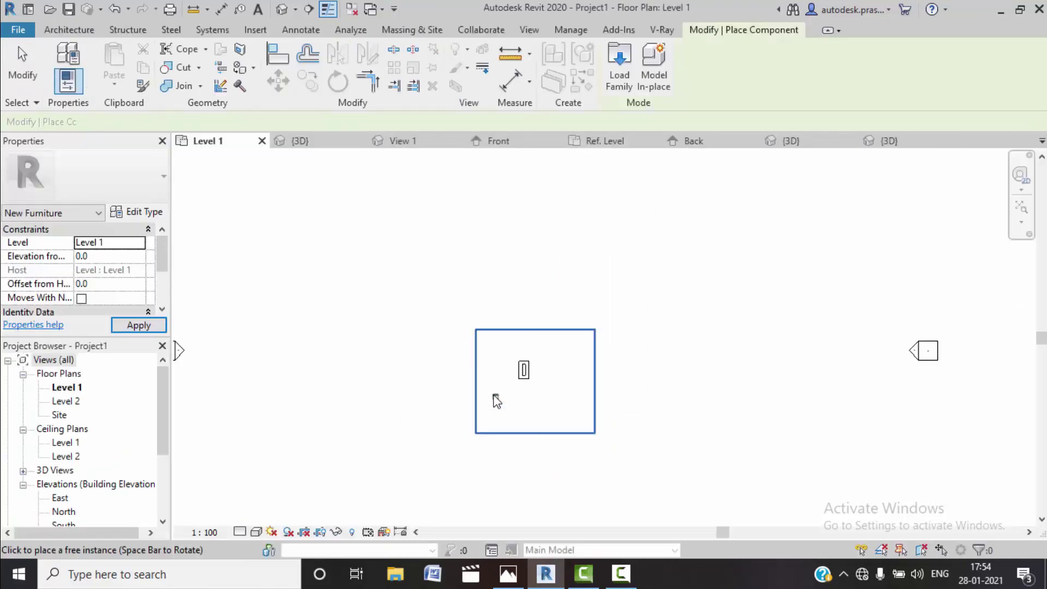
Place rotated chair 1 instances beside the table's left side and at its top end.
{"action": "scroll", "coordinate": [507, 370], "scroll_direction": "up", "scroll_amount": 2}
{"action": "scroll", "coordinate": [515, 360], "scroll_direction": "up", "scroll_amount": 2}
{"action": "scroll", "coordinate": [502, 365], "scroll_direction": "up", "scroll_amount": 3}
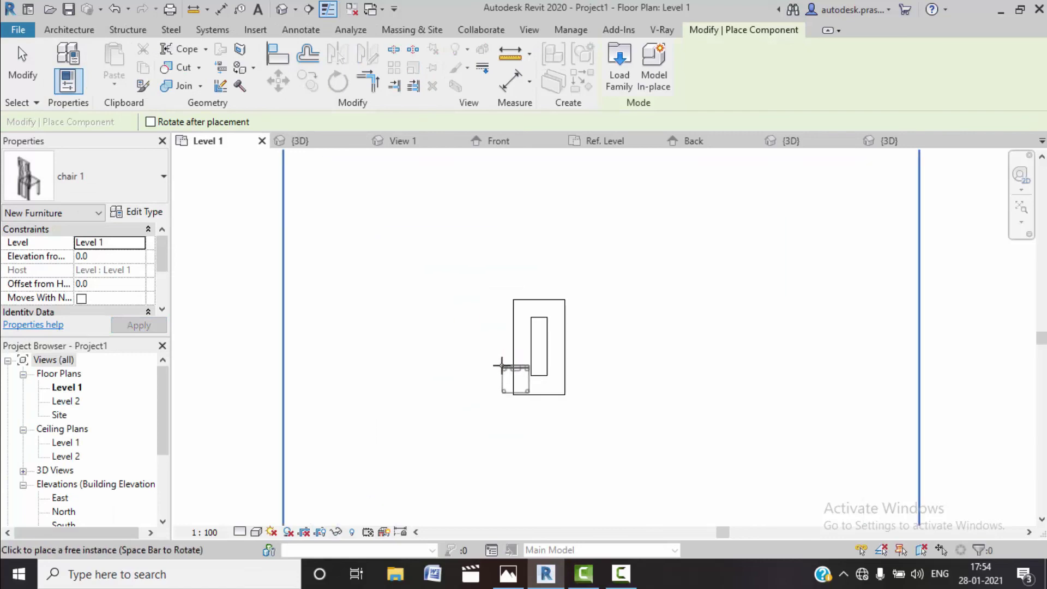
{"action": "scroll", "coordinate": [444, 345], "scroll_direction": "up", "scroll_amount": 3}
{"action": "scroll", "coordinate": [445, 346], "scroll_direction": "up", "scroll_amount": 1}
{"action": "key", "text": "space"}
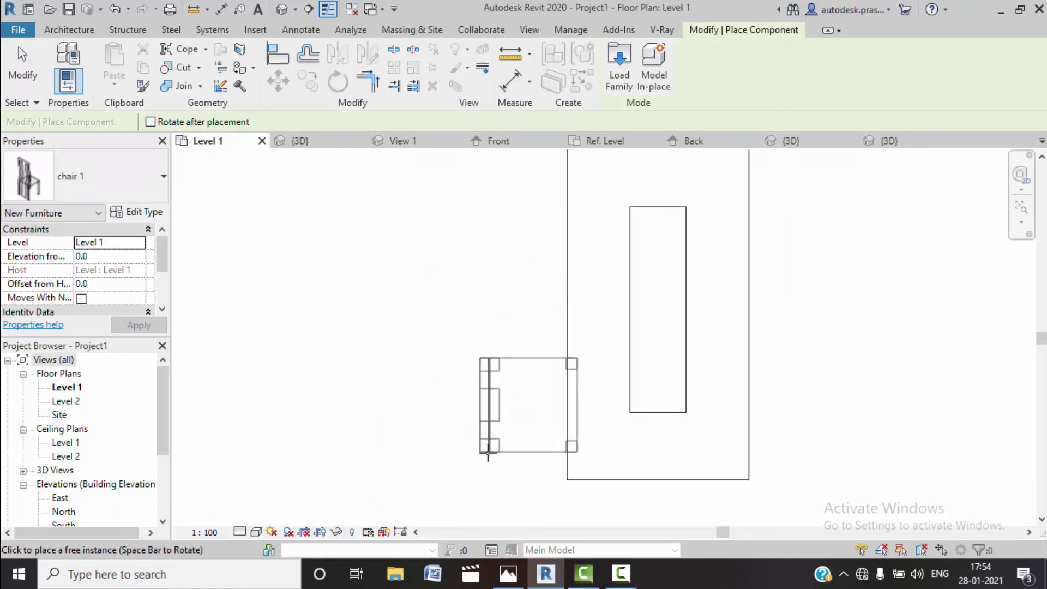
{"action": "left_click", "coordinate": [487, 421]}
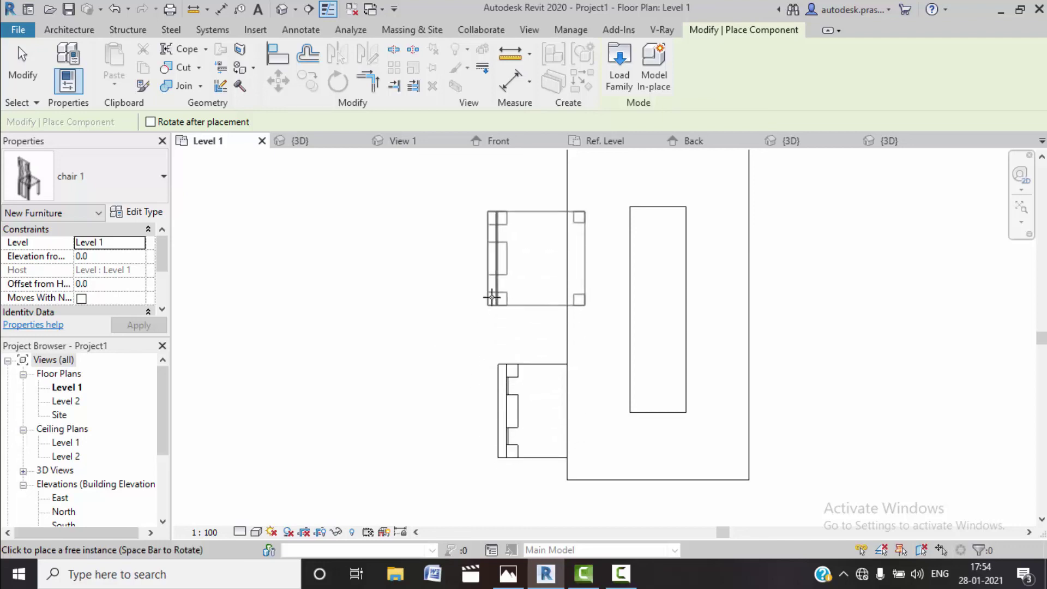
{"action": "middle_click_drag", "start_coordinate": [501, 316], "coordinate": [491, 403]}
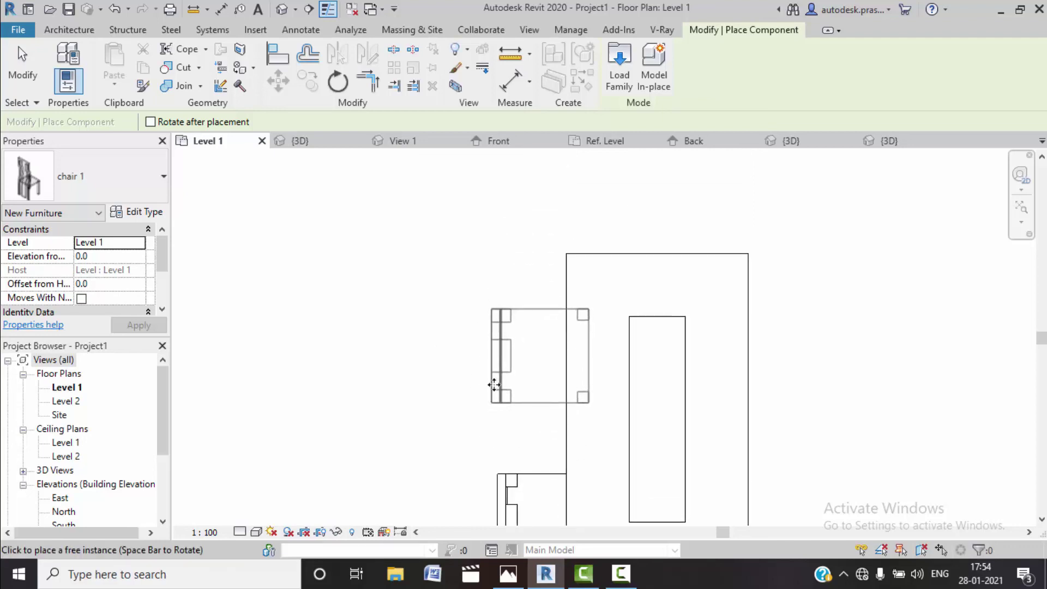
{"action": "key", "text": "space"}
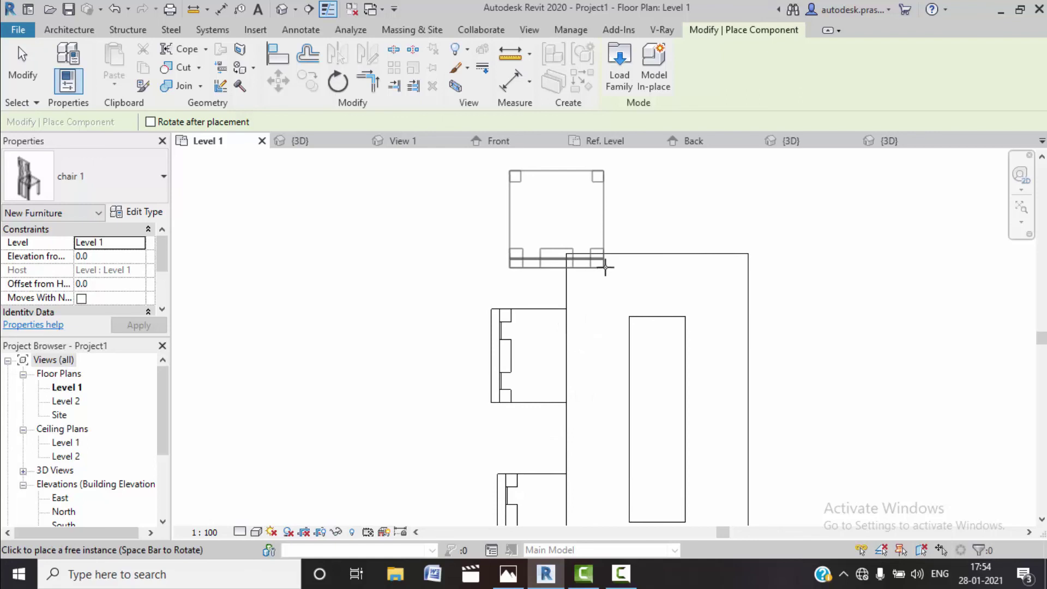
{"action": "key", "text": "space"}
{"action": "key", "text": "space"}
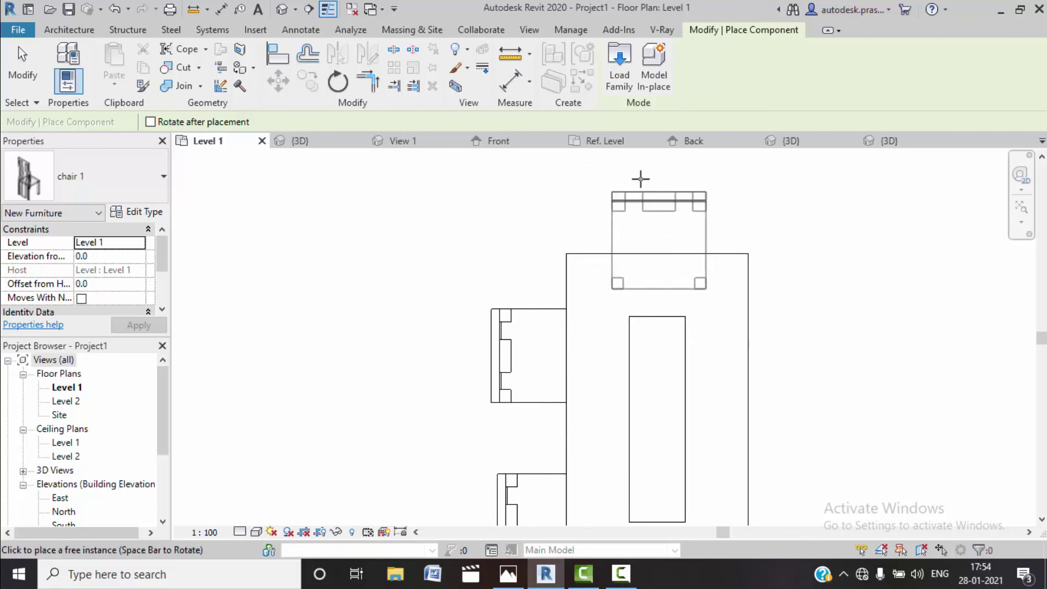
{"action": "left_click", "coordinate": [641, 178]}
{"action": "key", "text": "Escape"}
{"action": "key", "text": "Escape"}
Mirror-copy the two left-side chairs across the table's centre line onto the right side.
{"action": "middle_click_drag", "start_coordinate": [635, 235], "coordinate": [628, 150]}
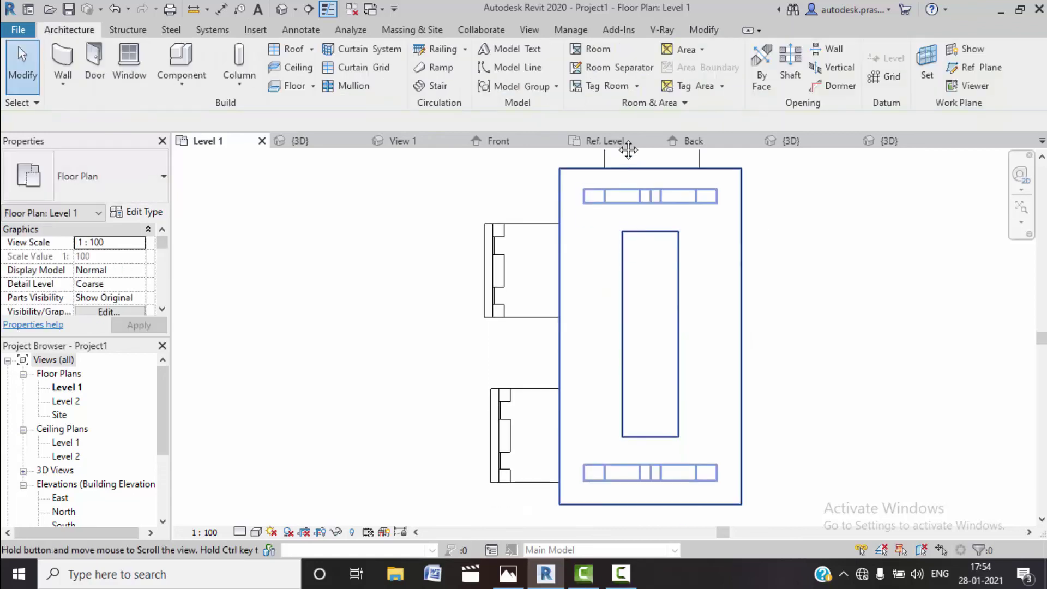
{"action": "left_click_drag", "start_coordinate": [530, 470], "coordinate": [422, 176]}
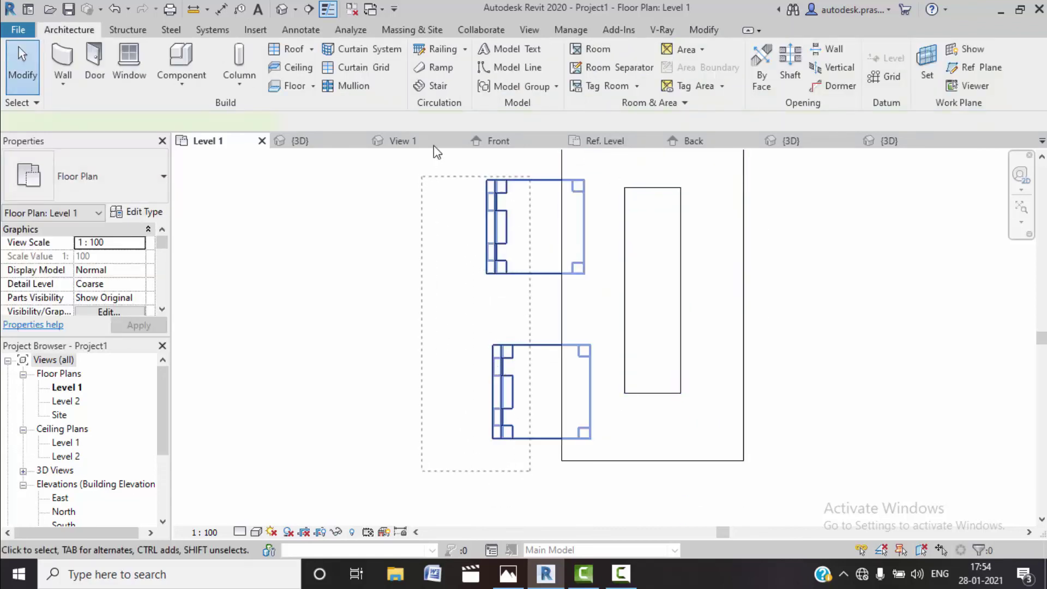
{"action": "left_click", "coordinate": [371, 62]}
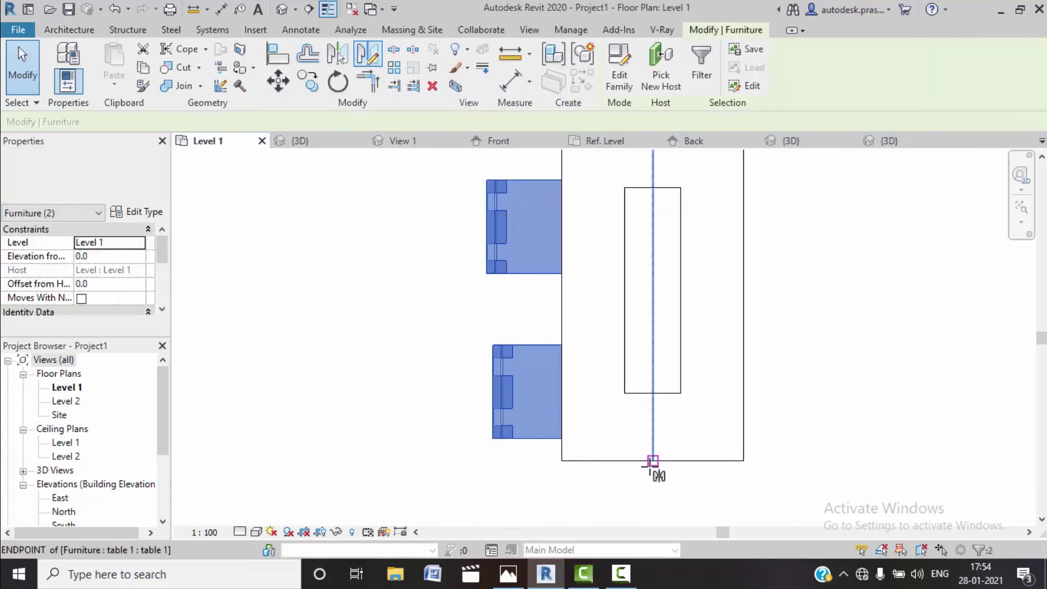
{"action": "left_click", "coordinate": [653, 461]}
{"action": "left_click", "coordinate": [648, 393]}
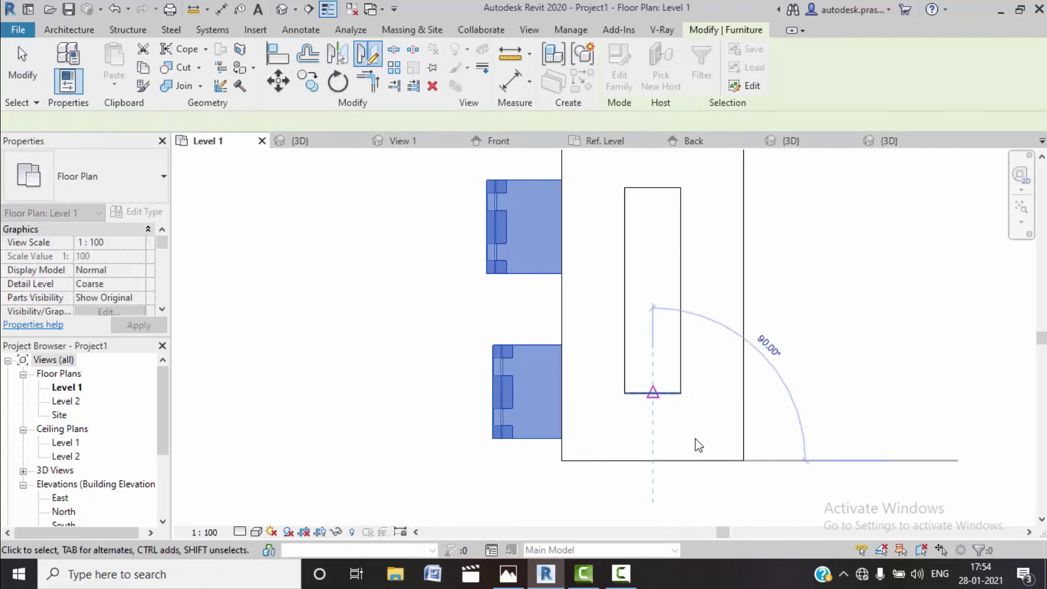
{"action": "left_click", "coordinate": [853, 346]}
{"action": "middle_click_drag", "start_coordinate": [729, 168], "coordinate": [641, 310]}
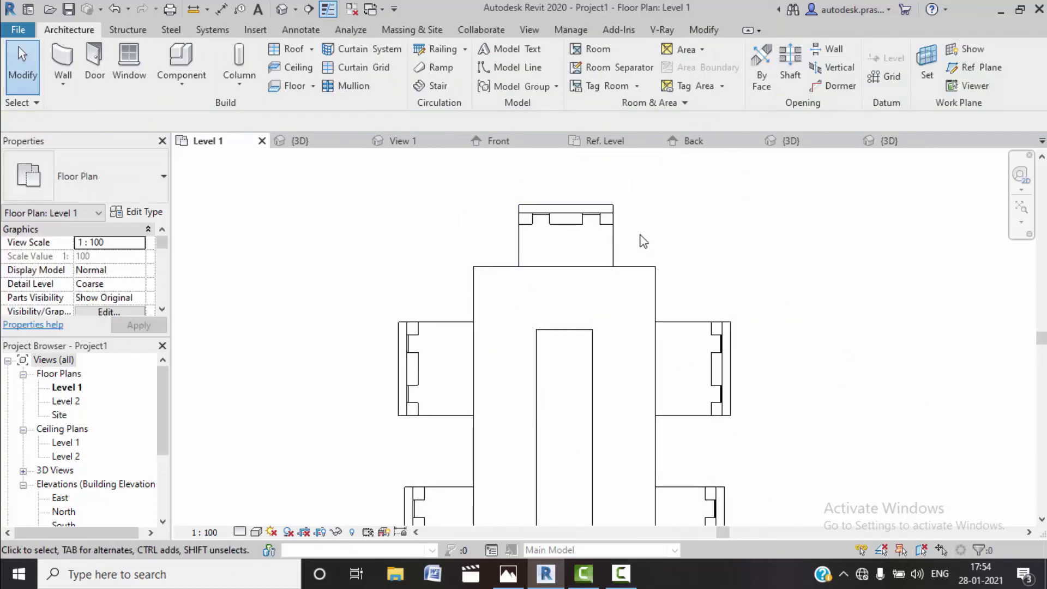
{"action": "left_click_drag", "start_coordinate": [650, 241], "coordinate": [467, 205]}
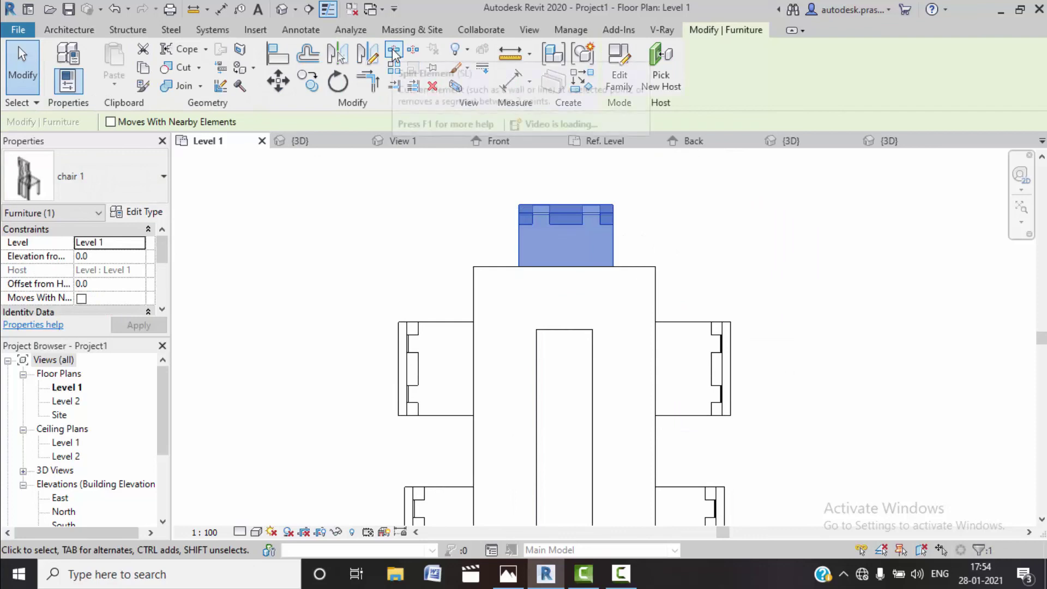
Mirror-copy the head chair across a horizontal axis through the table's midpoint to the foot.
{"action": "left_click", "coordinate": [394, 50]}
{"action": "left_click", "coordinate": [368, 53]}
{"action": "middle_click_drag", "start_coordinate": [611, 321], "coordinate": [595, 248]}
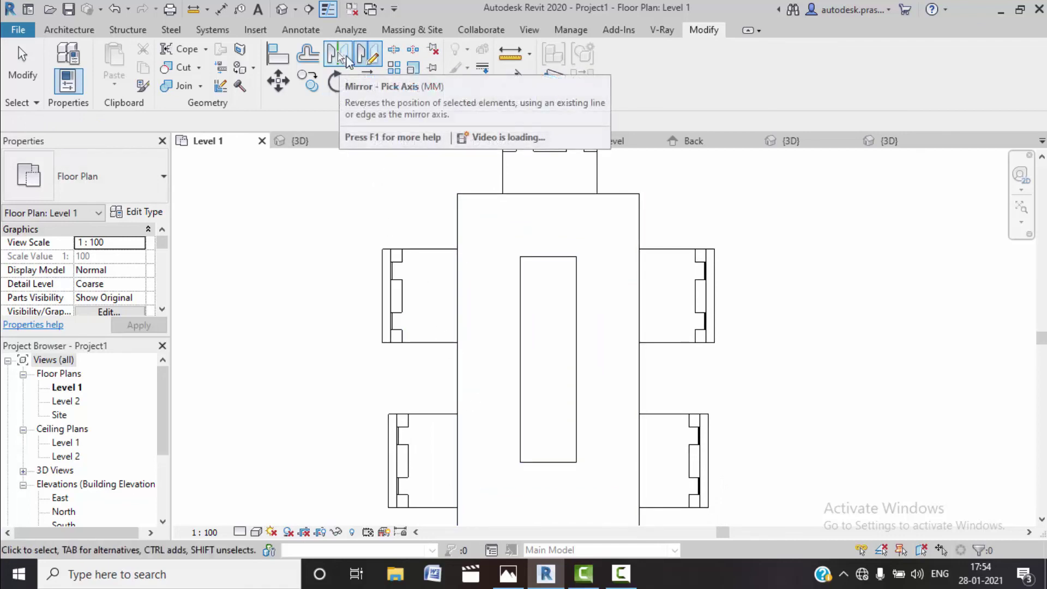
{"action": "key", "text": "Escape"}
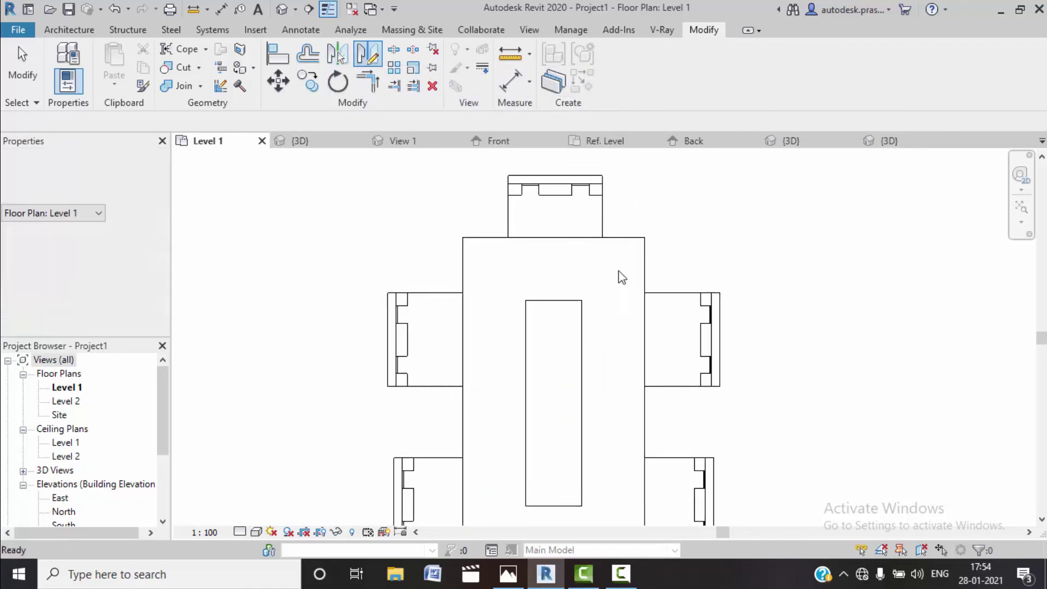
{"action": "left_click_drag", "start_coordinate": [654, 205], "coordinate": [450, 171]}
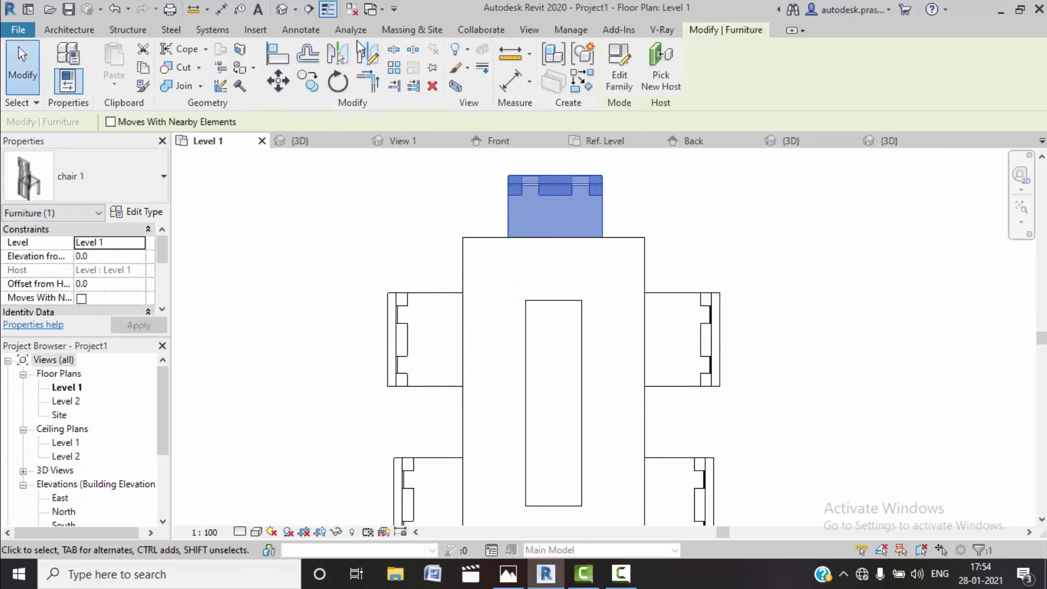
{"action": "left_click", "coordinate": [368, 55]}
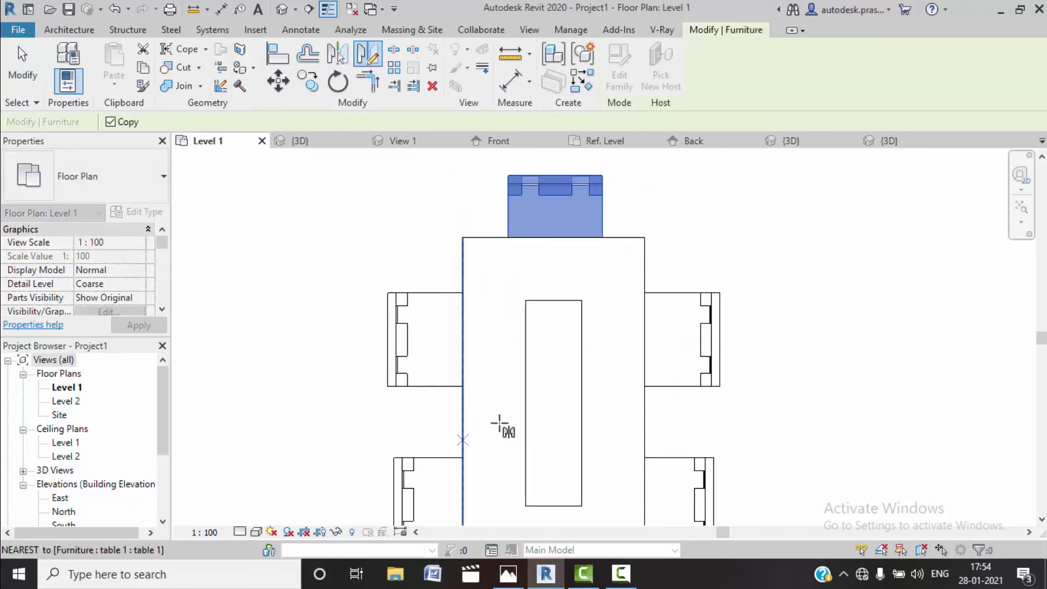
{"action": "left_click", "coordinate": [526, 403]}
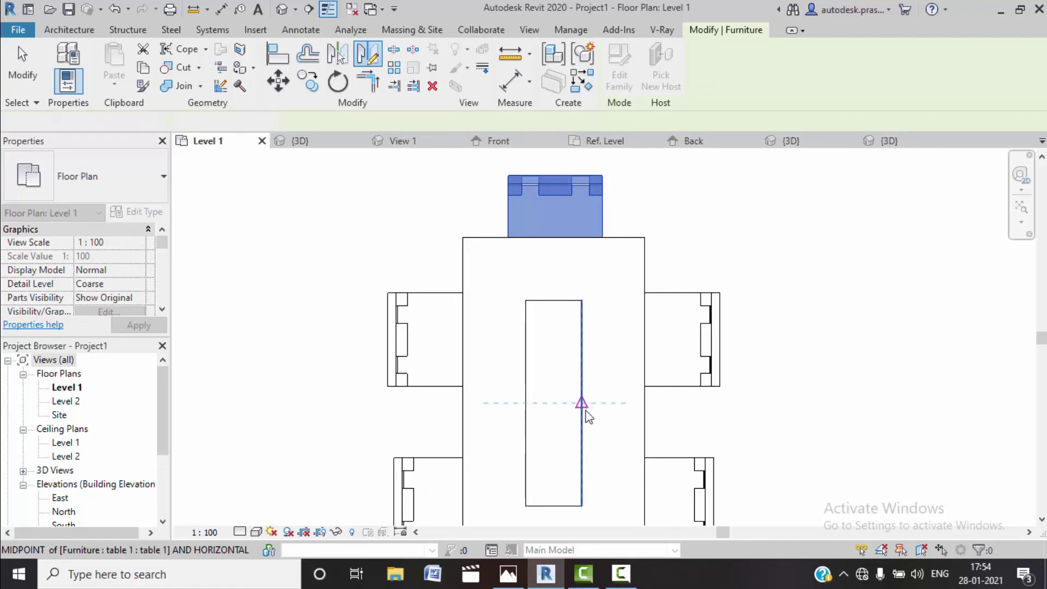
{"action": "left_click", "coordinate": [580, 403]}
{"action": "scroll", "coordinate": [601, 449], "scroll_direction": "down", "scroll_amount": 2}
{"action": "scroll", "coordinate": [601, 449], "scroll_direction": "down", "scroll_amount": 1}
{"action": "left_click", "coordinate": [716, 423]}
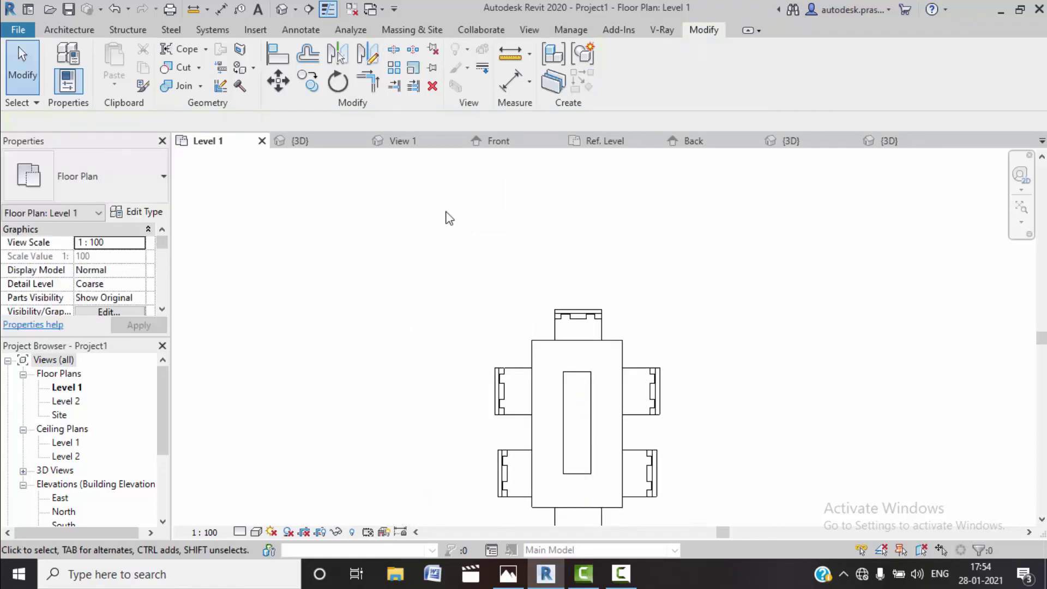
In the 3D view, set the chair type's material to the dark brown Default New Material(1).
{"action": "left_click", "coordinate": [285, 10]}
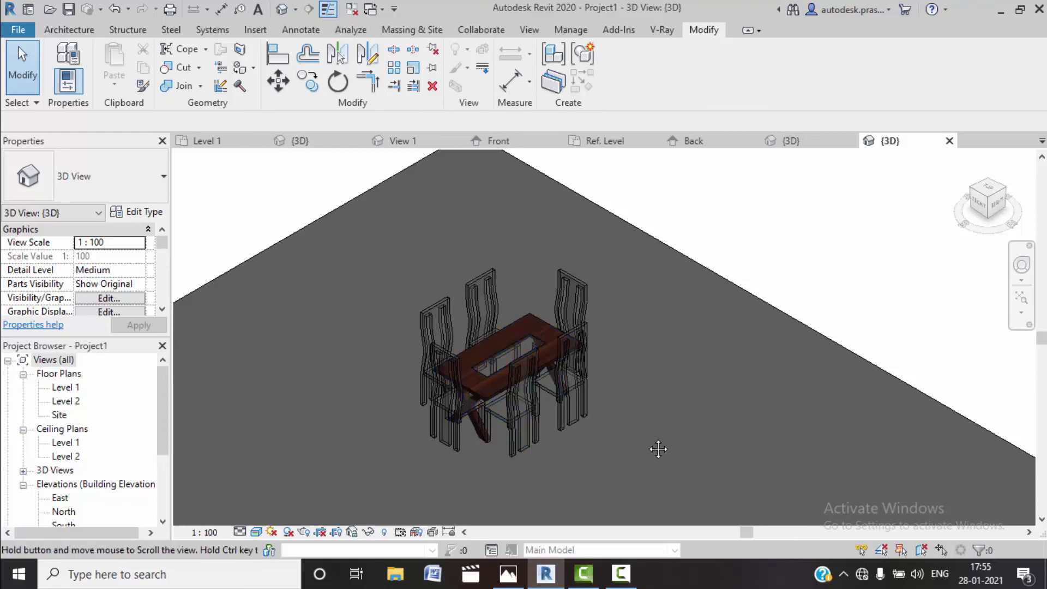
{"action": "scroll", "coordinate": [481, 348], "scroll_direction": "up", "scroll_amount": 2}
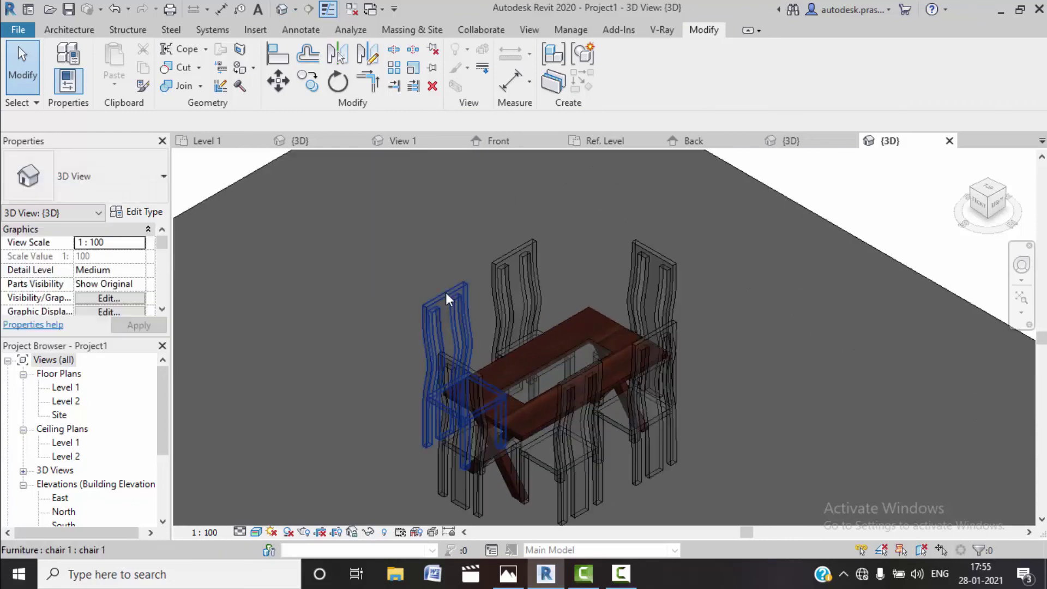
{"action": "left_click", "coordinate": [446, 292]}
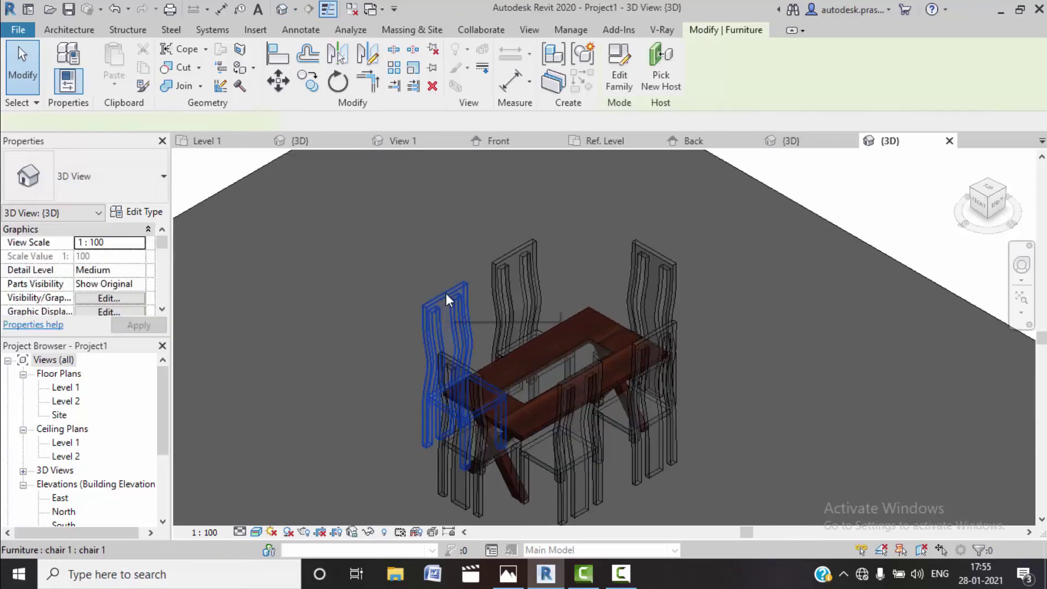
{"action": "left_click", "coordinate": [143, 211]}
{"action": "left_click", "coordinate": [652, 233]}
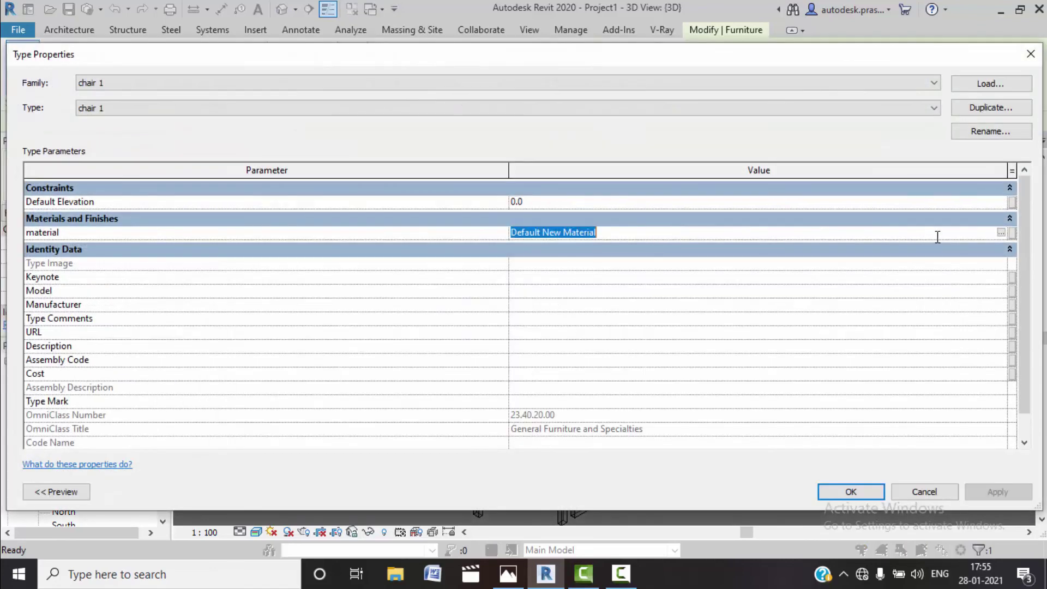
{"action": "left_click", "coordinate": [1001, 233]}
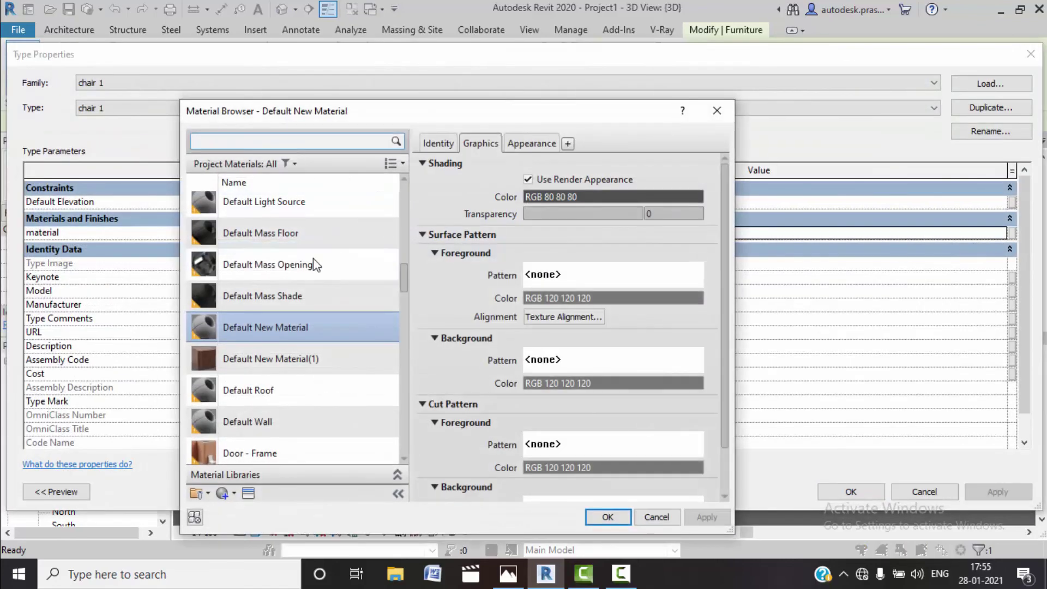
{"action": "left_click", "coordinate": [263, 360]}
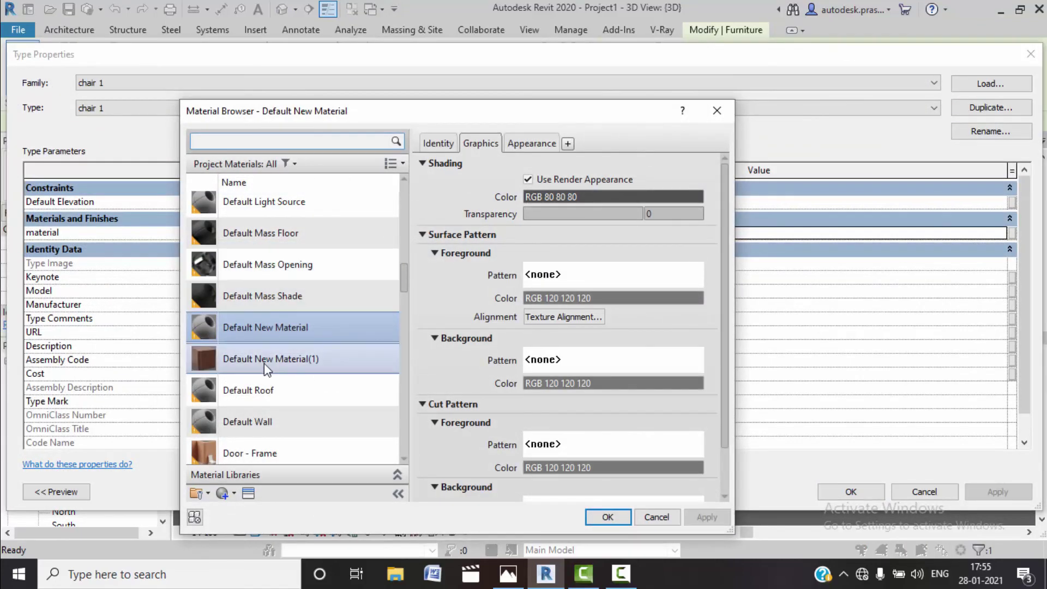
{"action": "left_click", "coordinate": [620, 518]}
{"action": "left_click", "coordinate": [833, 494]}
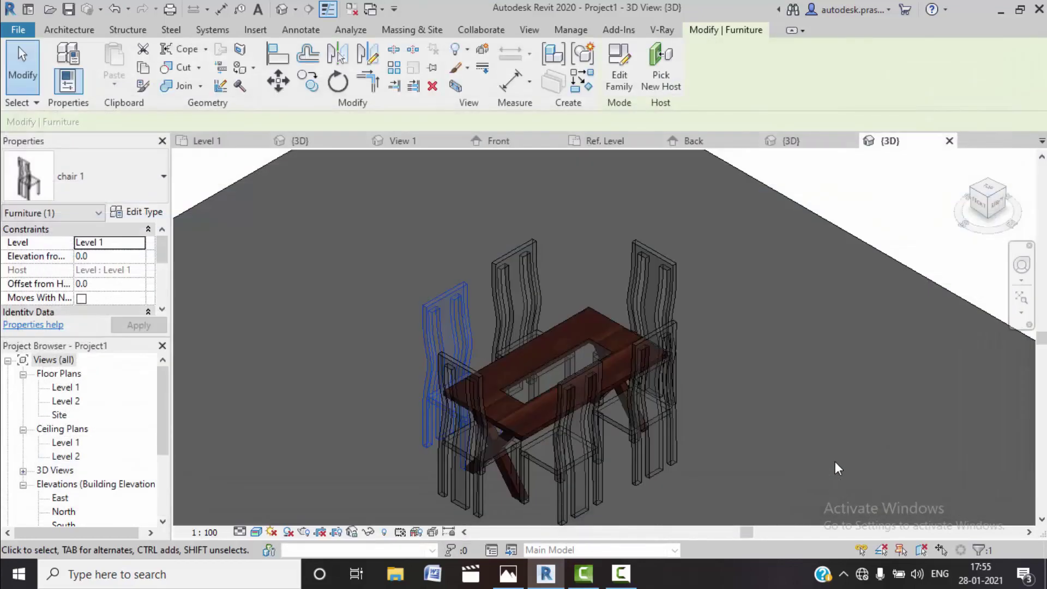
Orbit the dining set to a lower front angle and open the dining table.jpg reference photo.
{"action": "left_click", "coordinate": [826, 434]}
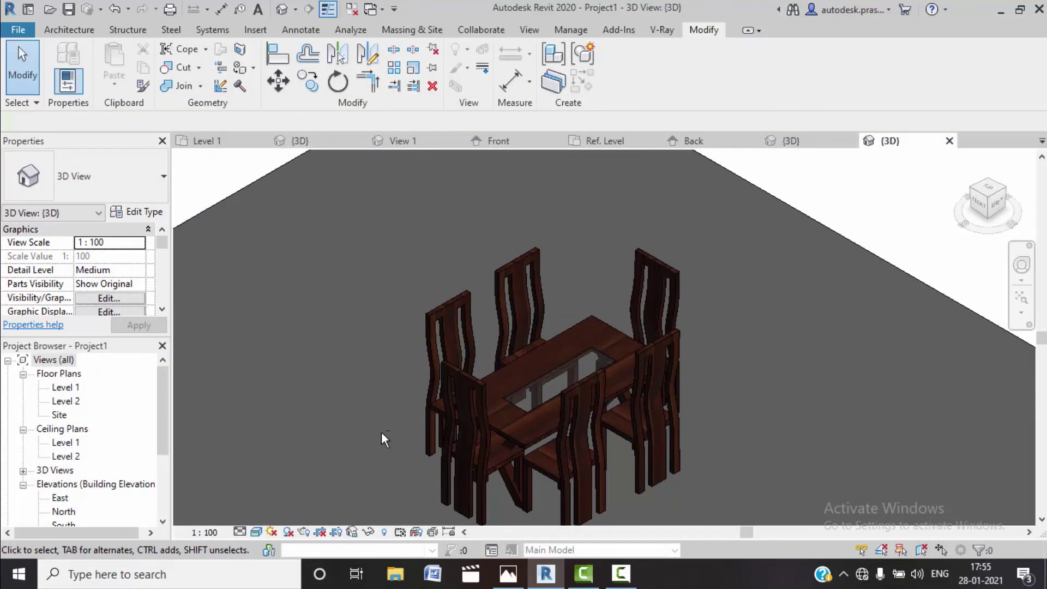
{"action": "mouse_move", "coordinate": [381, 433]}
{"action": "middle_mouse_down", "text": "shift"}
{"action": "mouse_move", "coordinate": [702, 458]}
{"action": "mouse_move", "coordinate": [777, 449]}
{"action": "mouse_move", "coordinate": [579, 426]}
{"action": "mouse_move", "coordinate": [595, 426]}
{"action": "middle_mouse_up", "text": "shift"}
{"action": "left_click", "coordinate": [509, 573]}
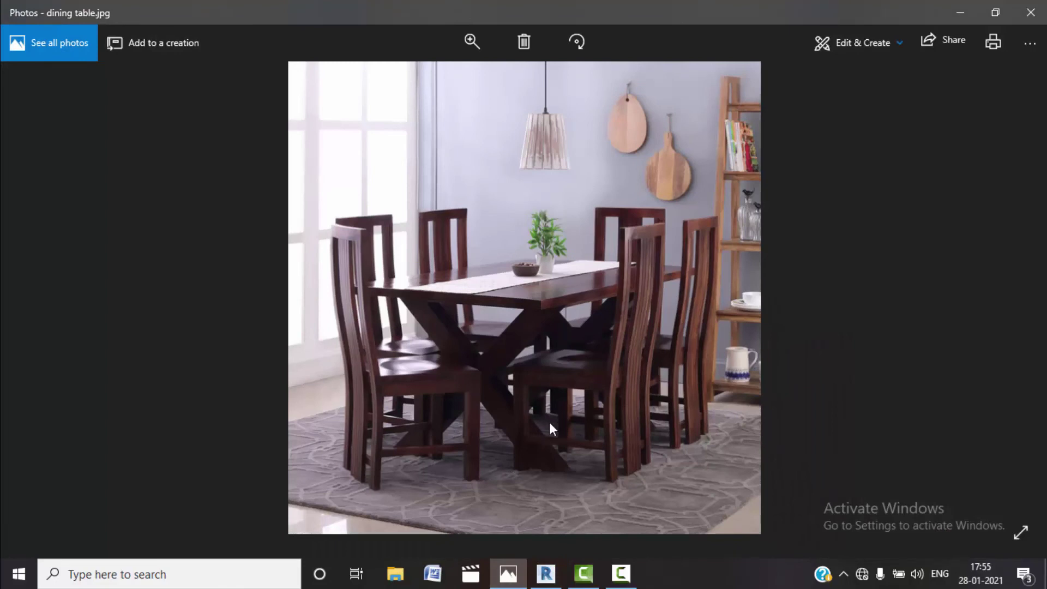
{"action": "left_click", "coordinate": [959, 12]}
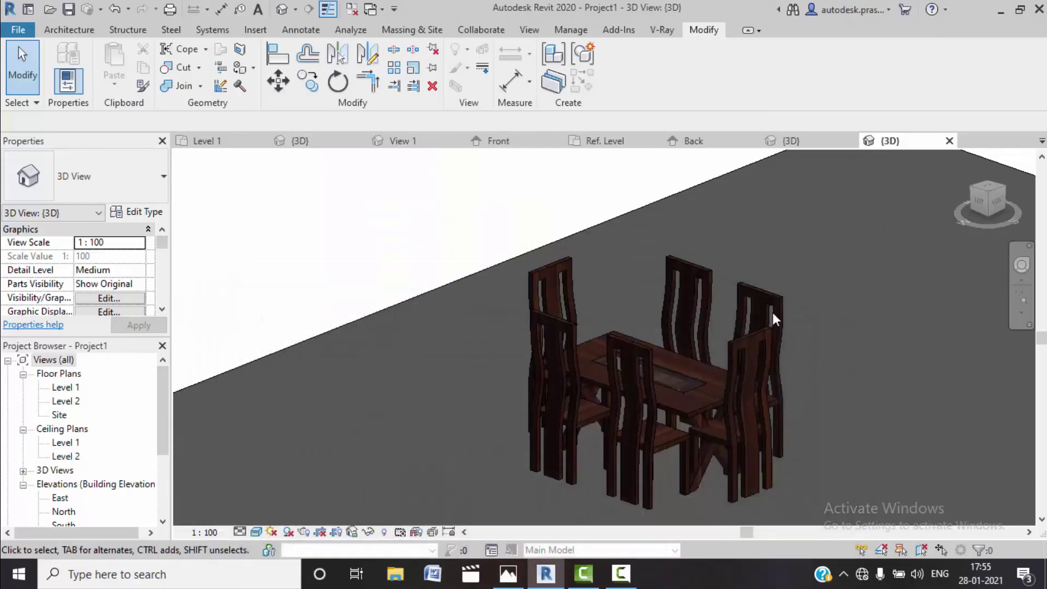
{"action": "scroll", "coordinate": [686, 407], "scroll_direction": "up", "scroll_amount": 3}
{"action": "scroll", "coordinate": [725, 421], "scroll_direction": "up", "scroll_amount": 2}
{"action": "mouse_move", "coordinate": [739, 381]}
{"action": "middle_mouse_down"}
{"action": "mouse_move", "coordinate": [683, 394]}
{"action": "mouse_move", "coordinate": [679, 433]}
{"action": "middle_mouse_up"}
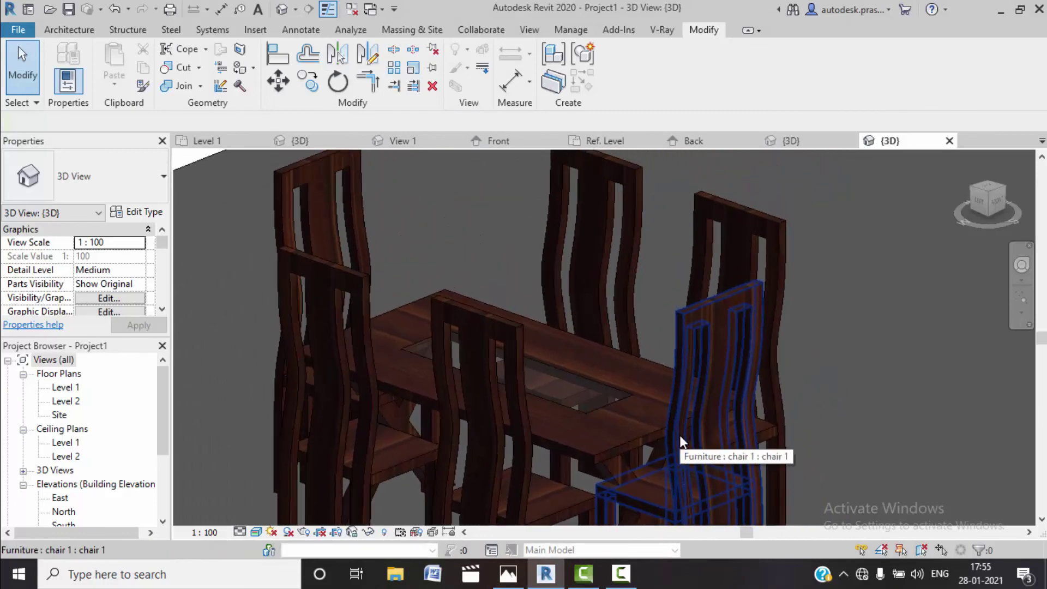